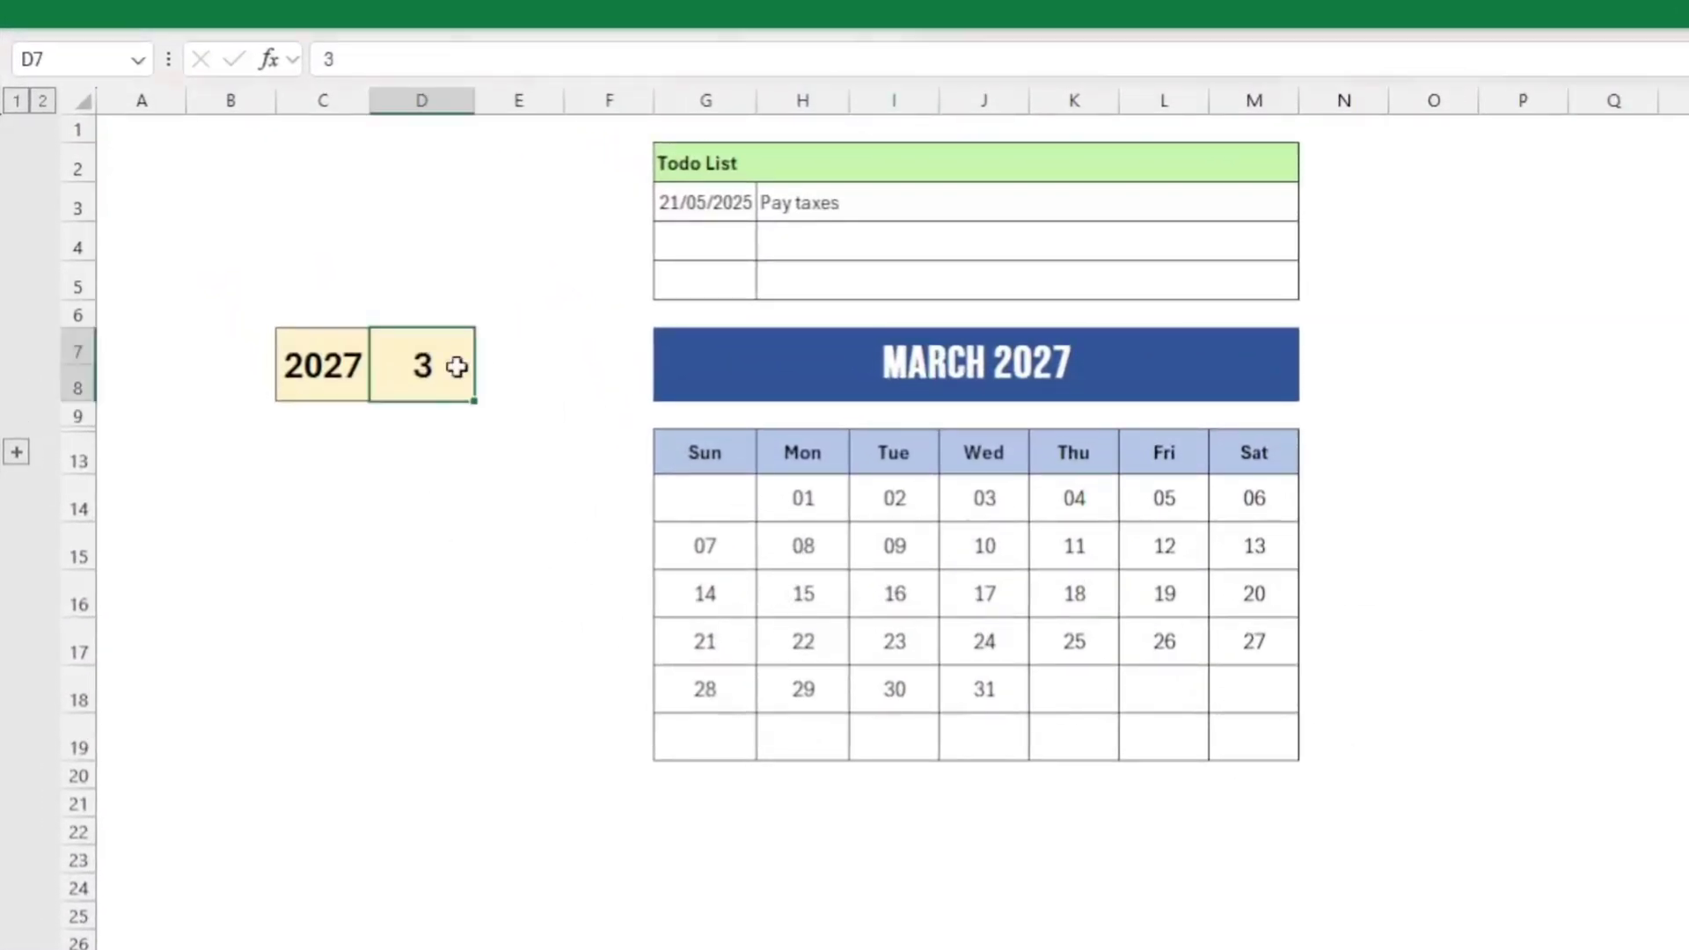
Set the sample calendar's month to 5 and its year to 2025.
{"action": "left_click", "coordinate": [490, 355]}
{"action": "left_click", "coordinate": [383, 511]}
{"action": "left_click", "coordinate": [323, 365]}
{"action": "left_click", "coordinate": [383, 351]}
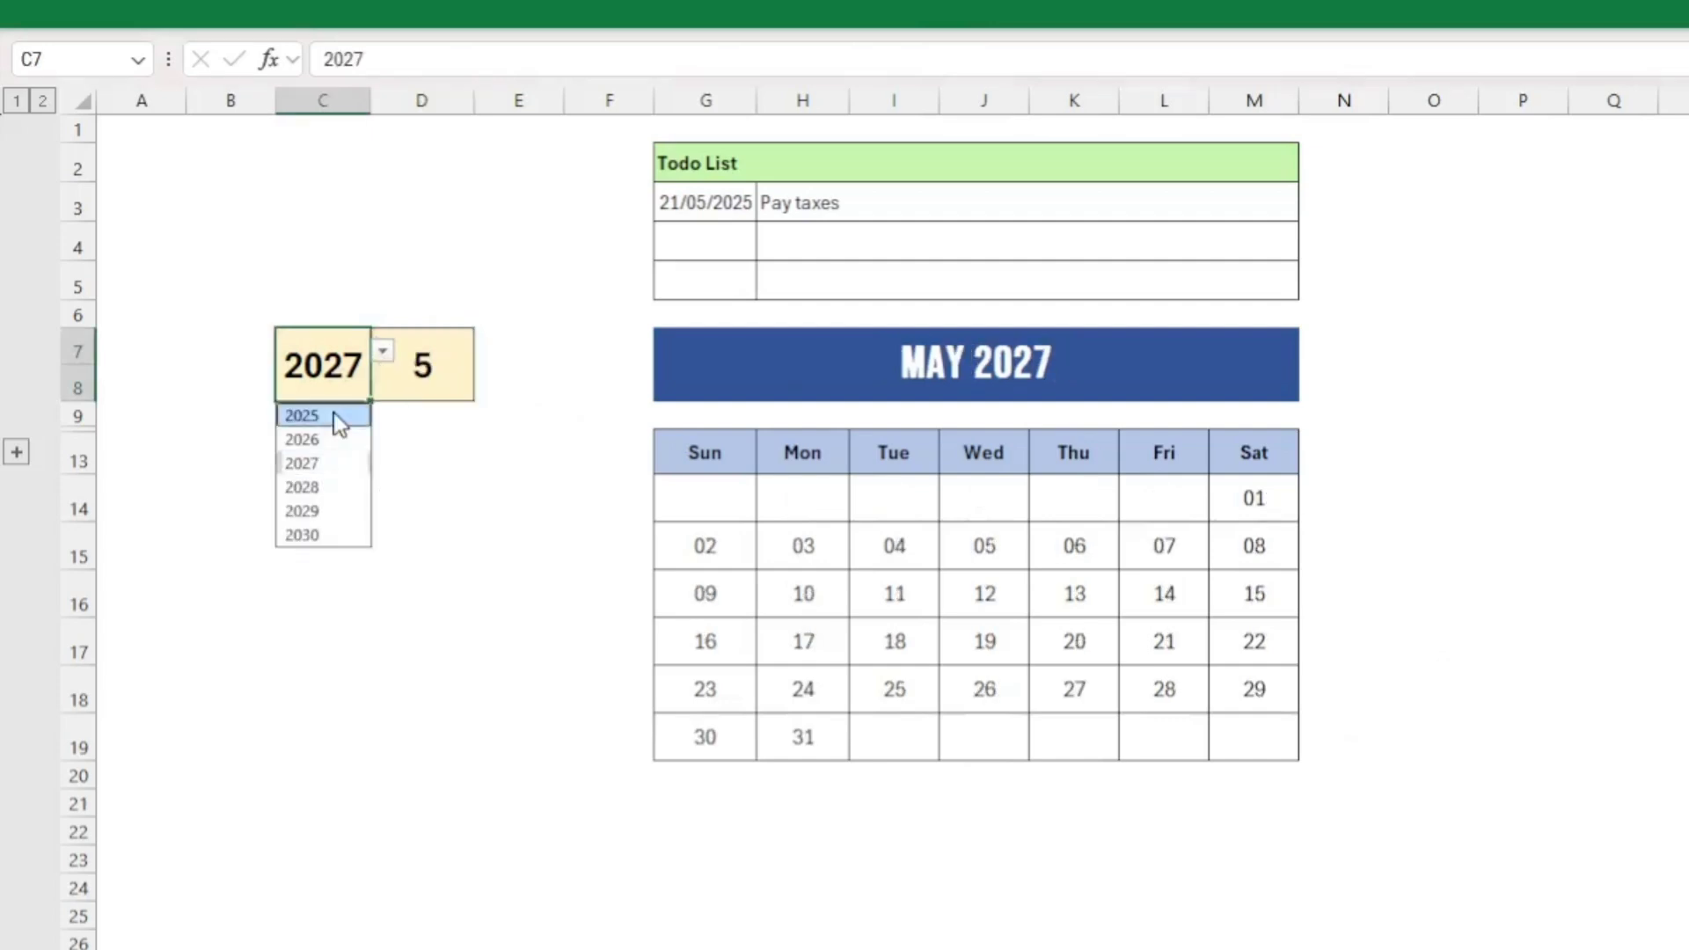
{"action": "left_click", "coordinate": [334, 418]}
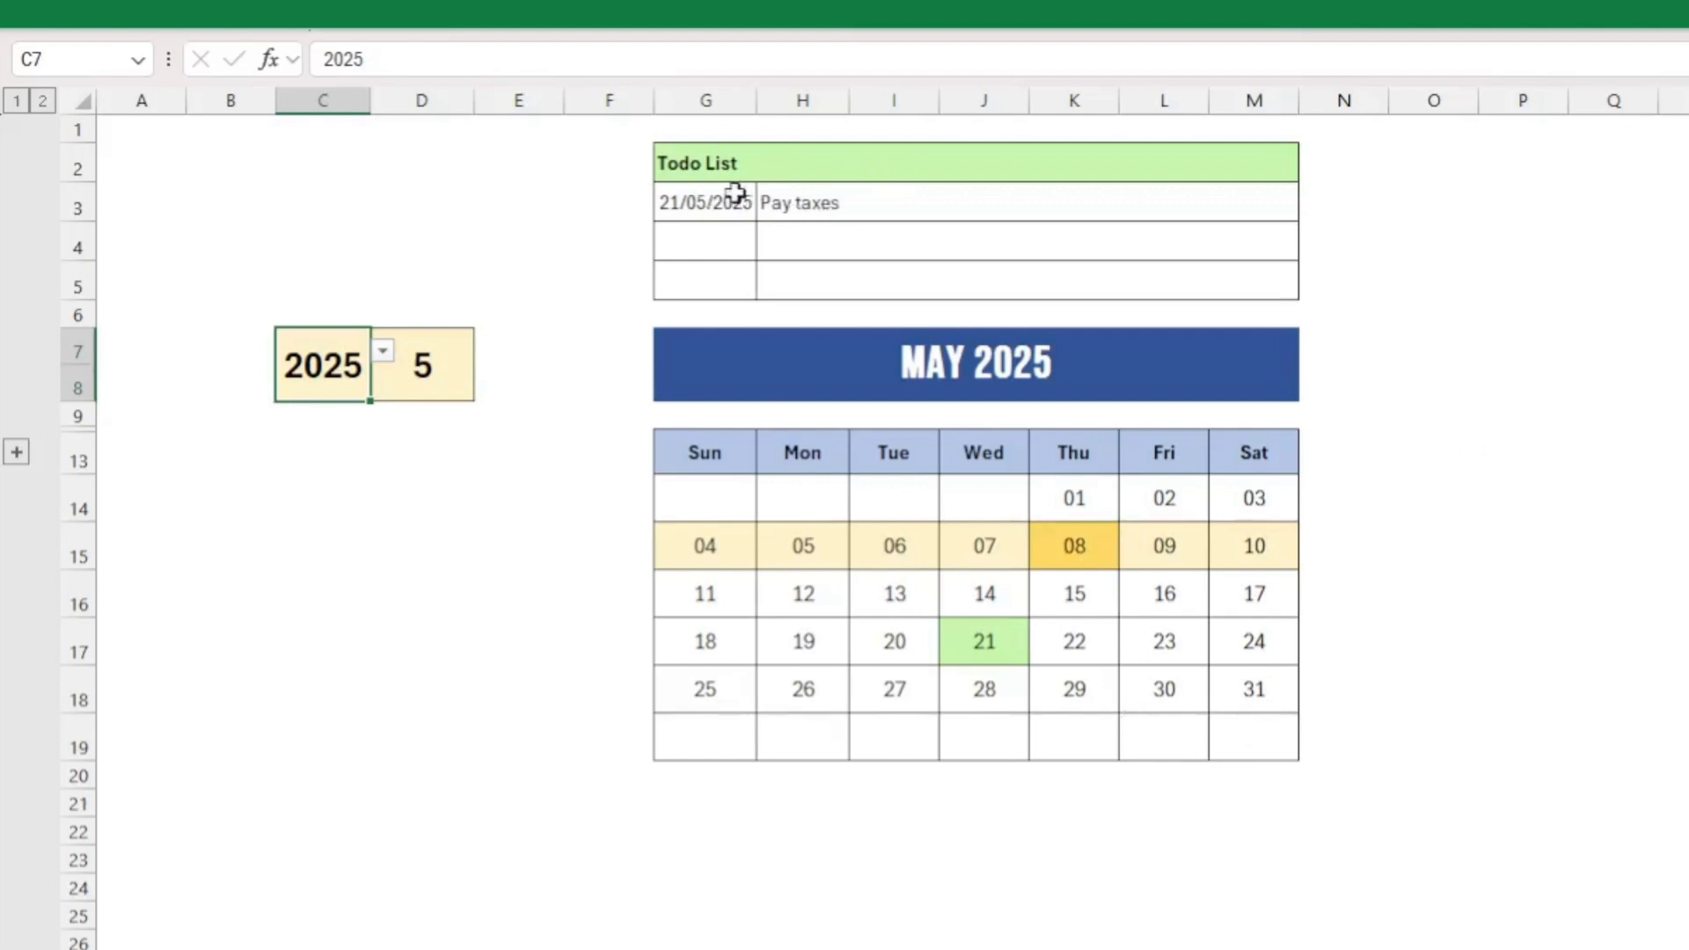
{"action": "left_click", "coordinate": [983, 640]}
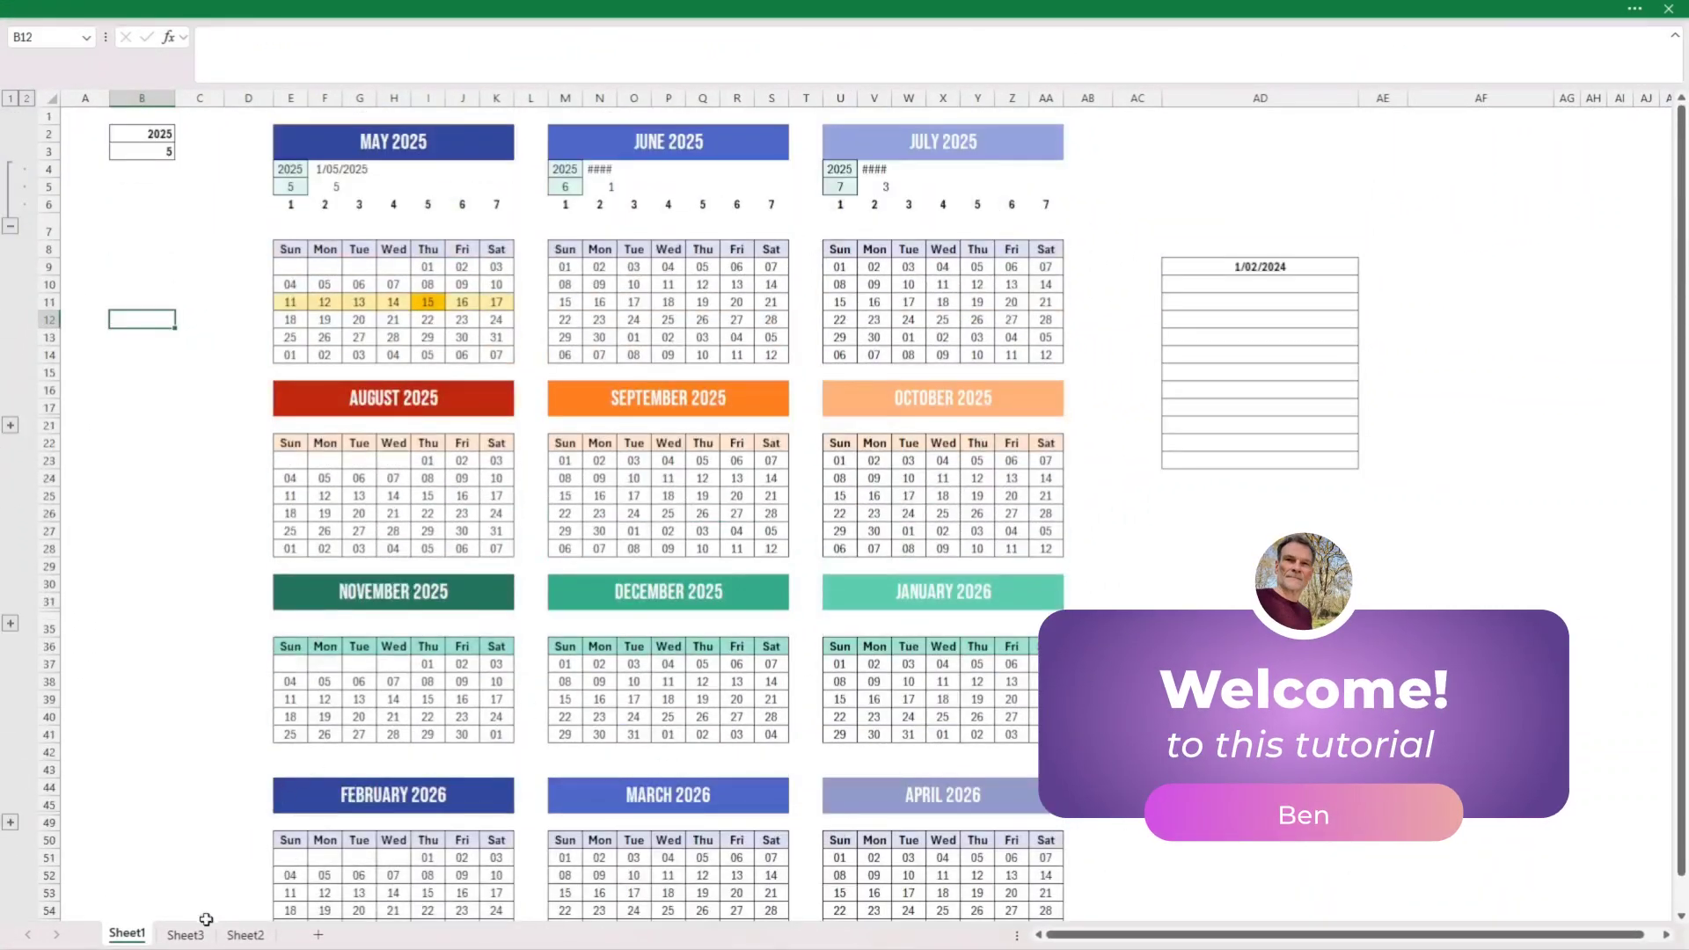
On Sheet3, enter the year 2025 in D7 and the month number 7 in D8.
{"action": "left_click", "coordinate": [182, 935]}
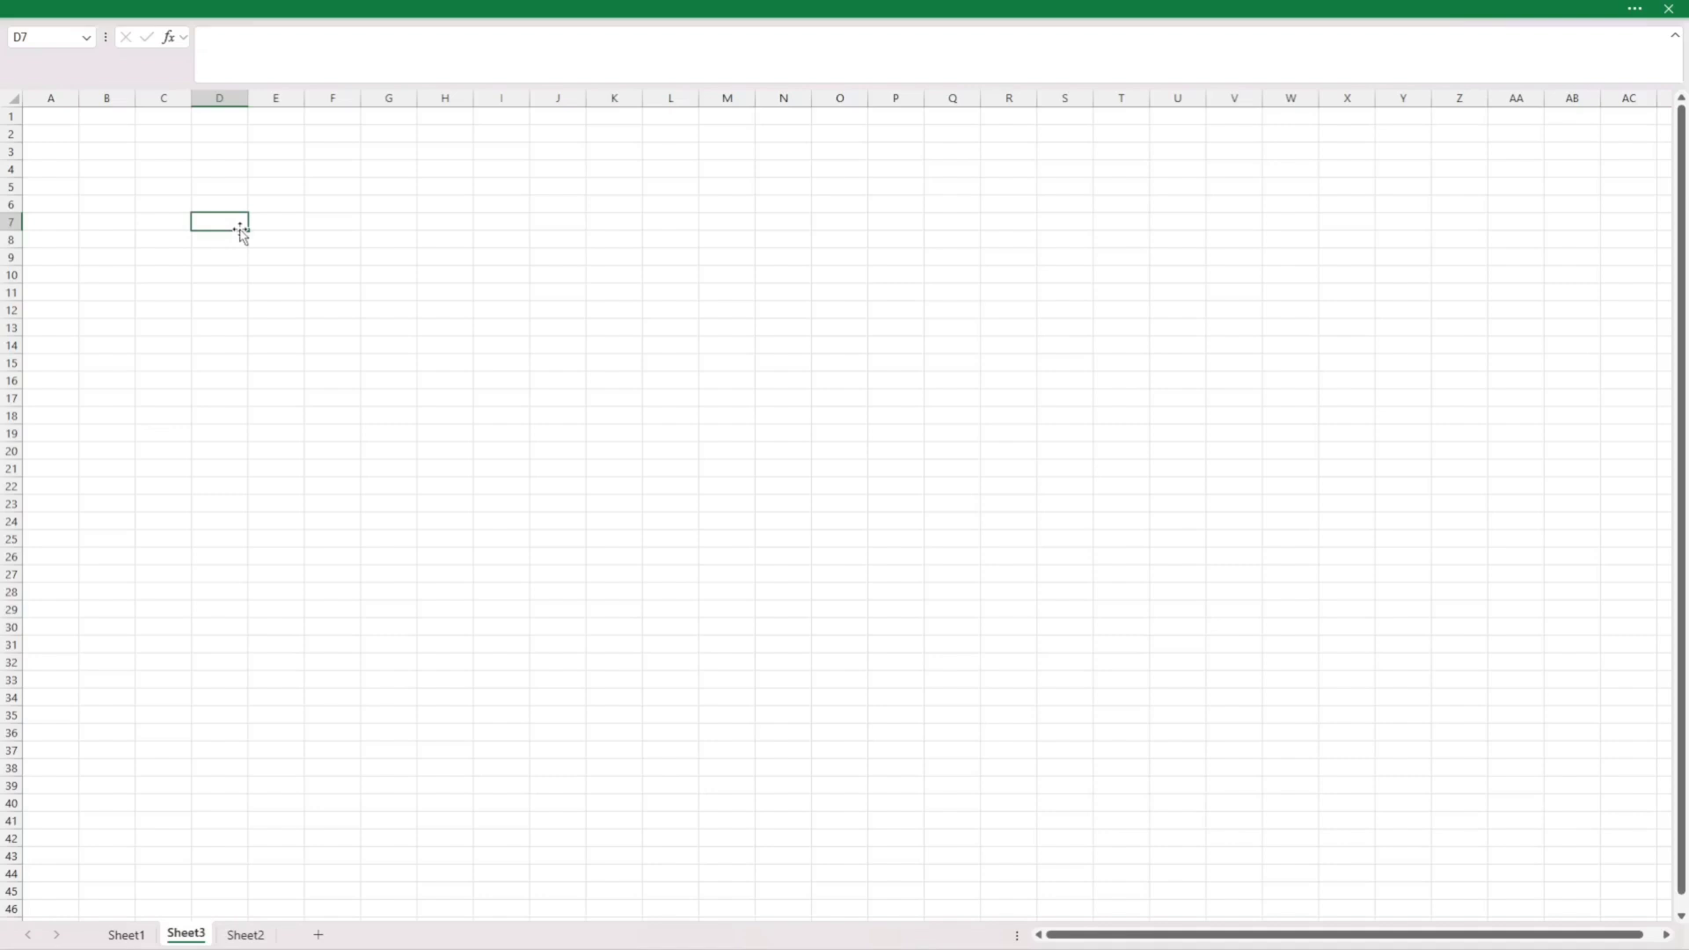
{"action": "type", "text": "2025"}
{"action": "key", "text": "Return"}
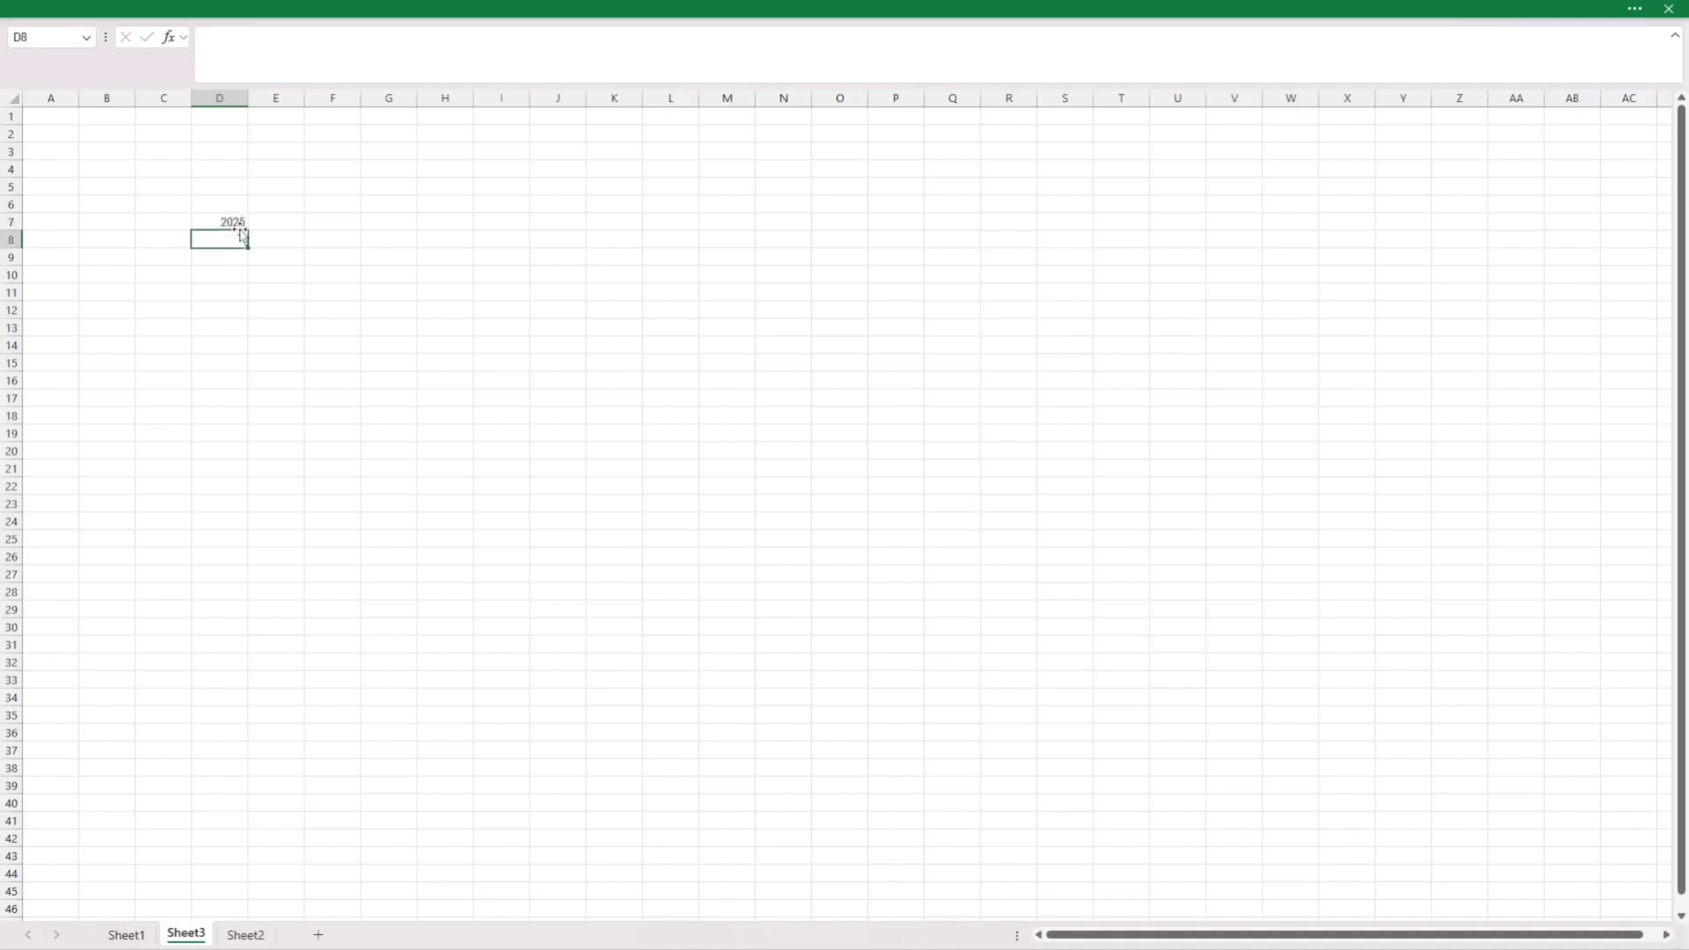
{"action": "type", "text": "5"}
{"action": "key", "text": "Escape"}
{"action": "key", "text": "Tab"}
{"action": "key", "text": "Up"}
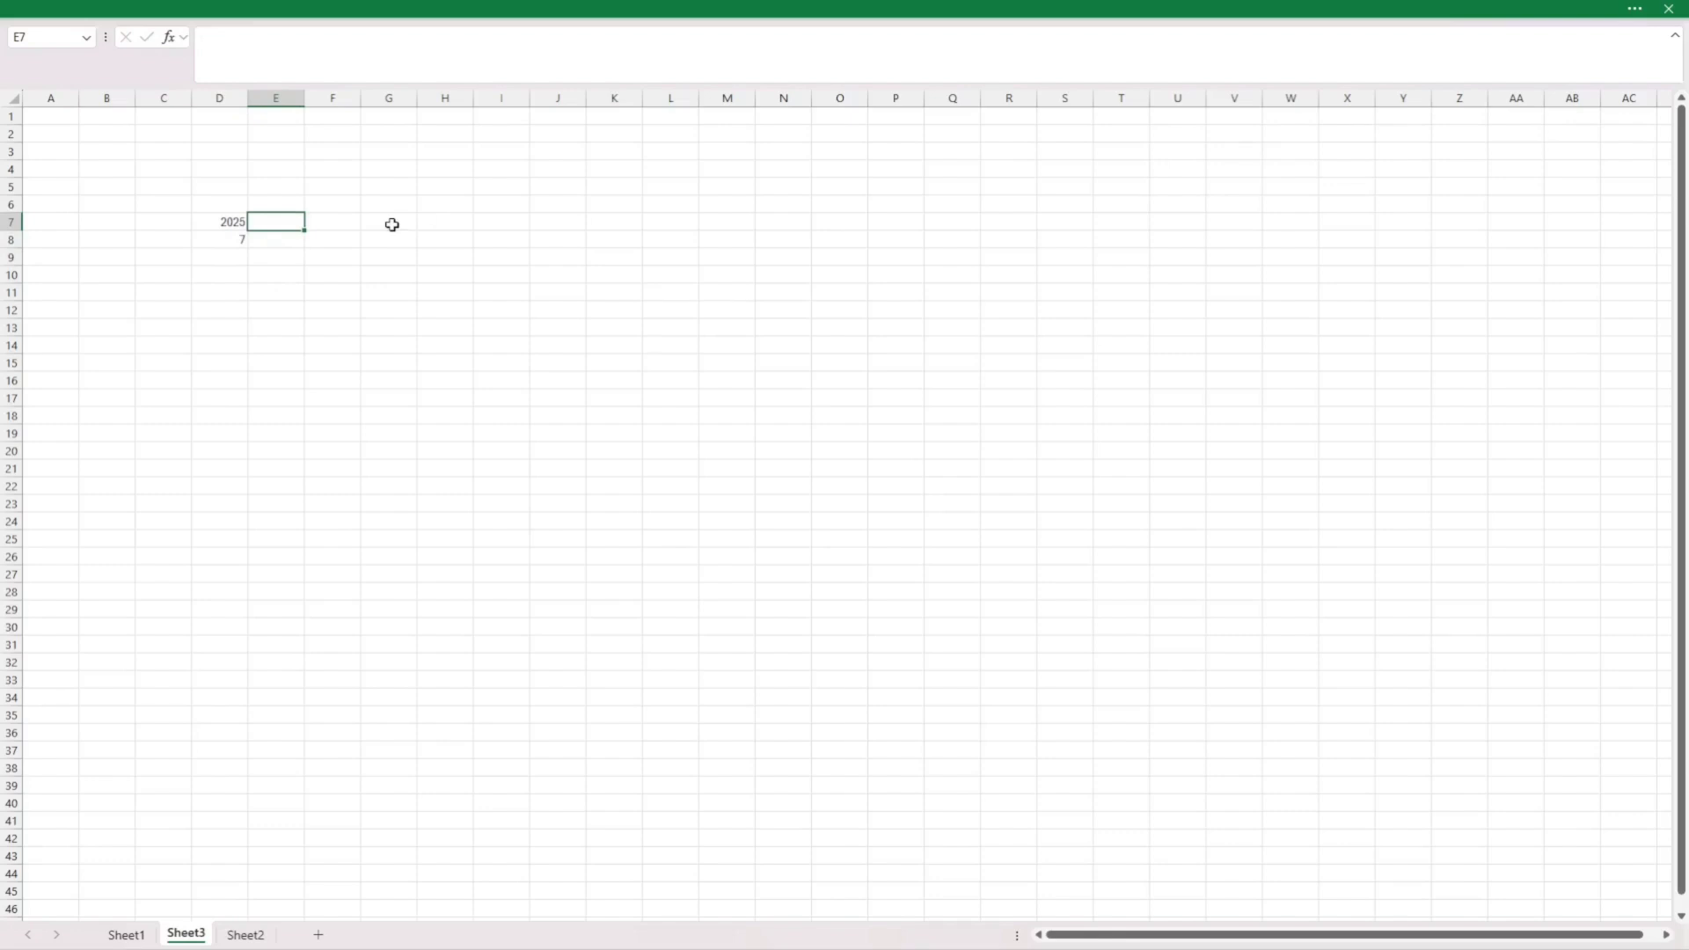
Link G7 to the year in D7 and G8 to the month in D8 with cell references.
{"action": "left_click_drag", "start_coordinate": [216, 222], "coordinate": [202, 242]}
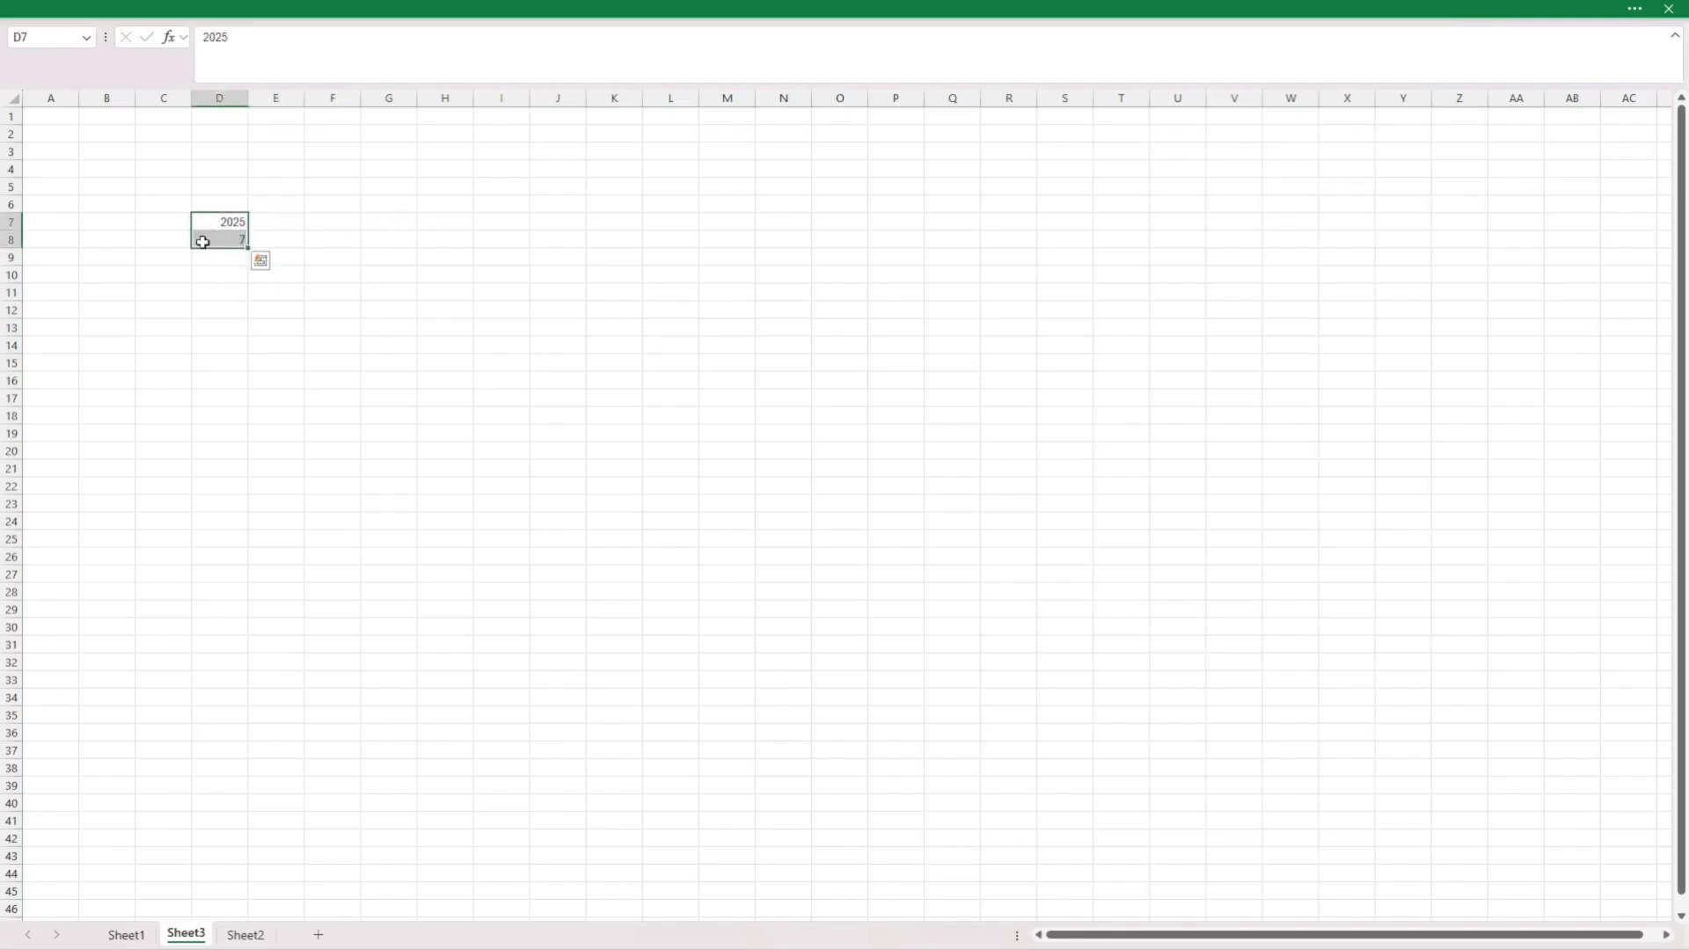
{"action": "left_click", "coordinate": [390, 223]}
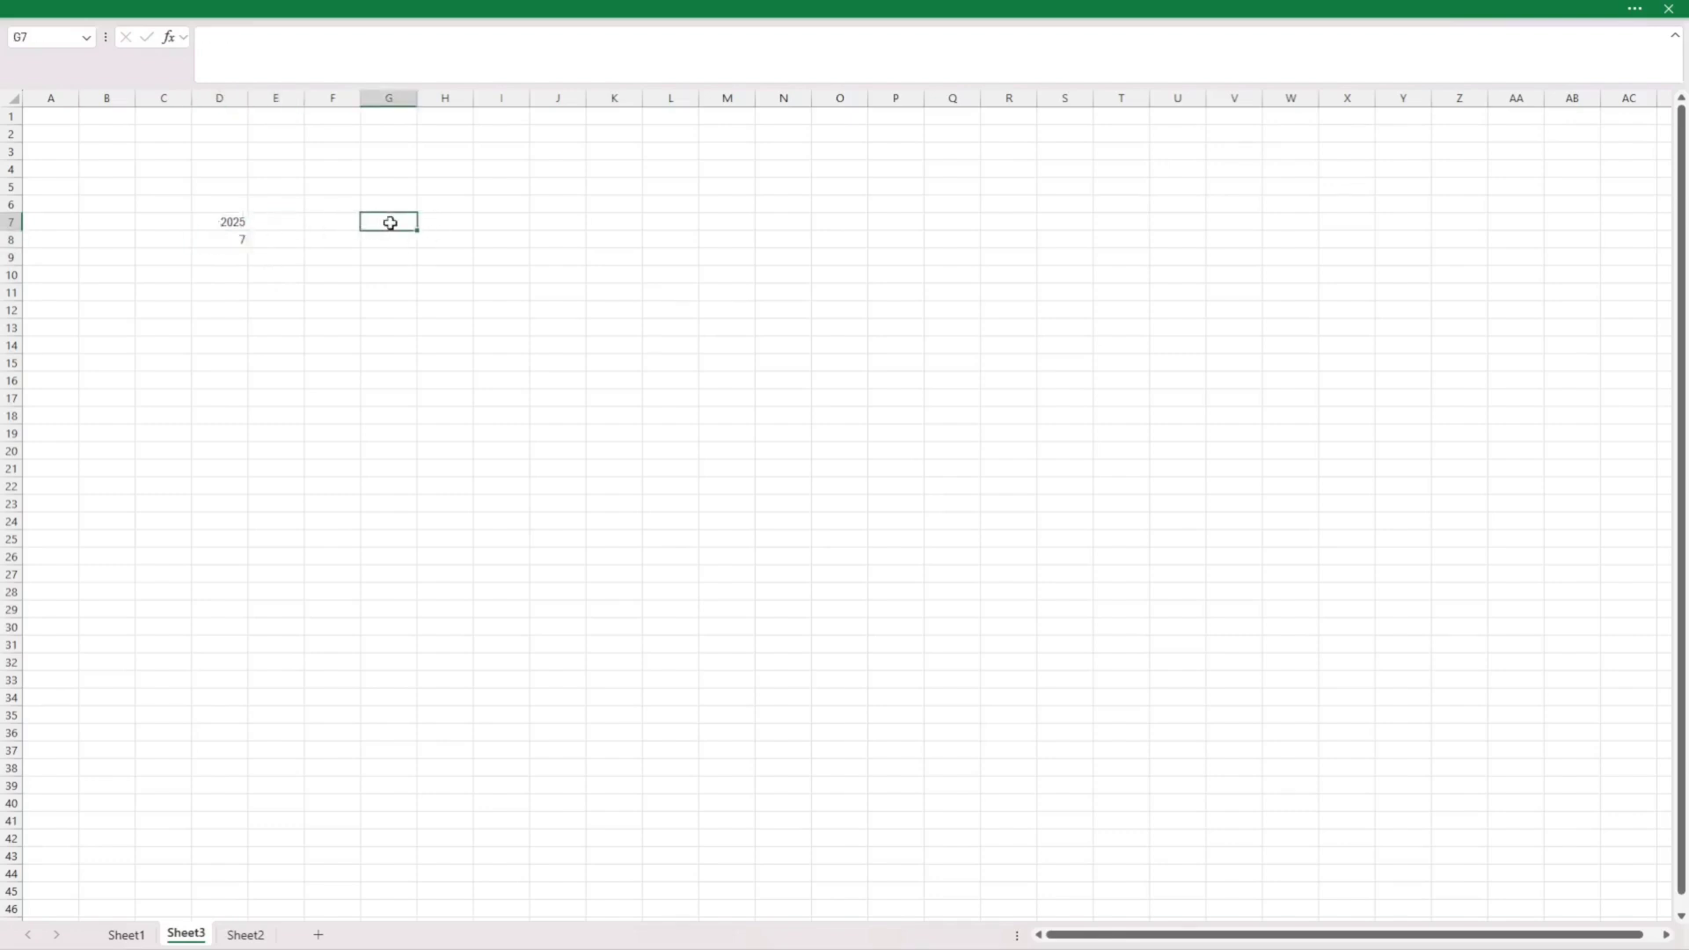
{"action": "type", "text": "="}
{"action": "key", "text": "Left"}
{"action": "key", "text": "Left"}
{"action": "key", "text": "Left"}
{"action": "key", "text": "Return"}
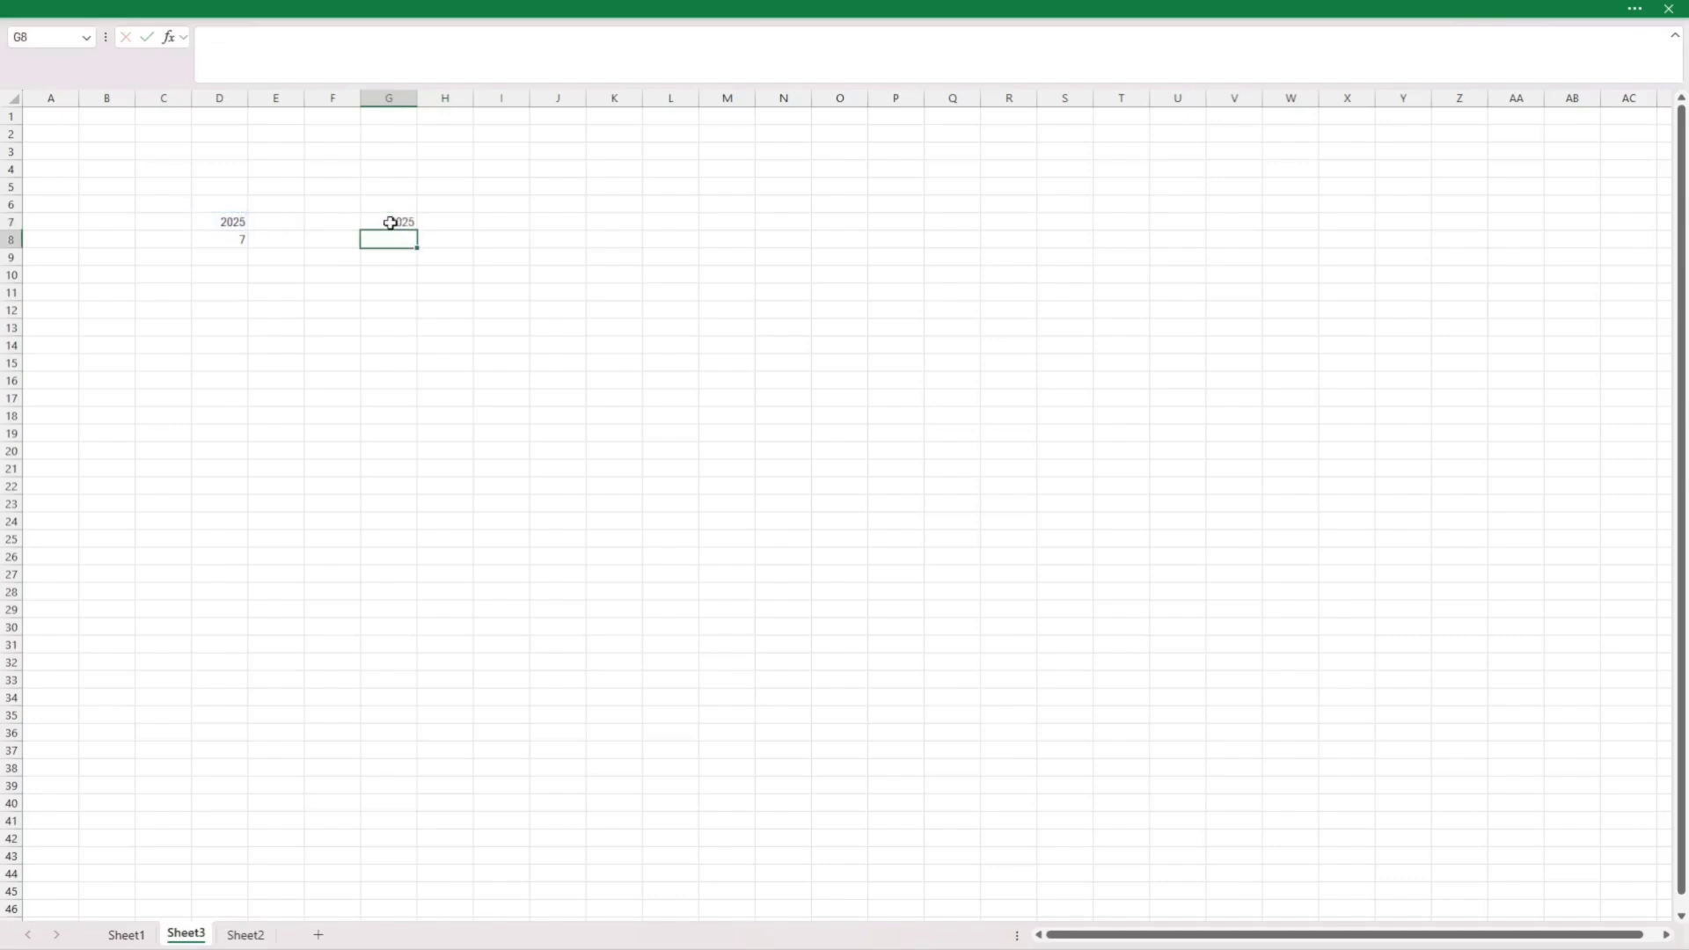
{"action": "type", "text": "="}
{"action": "key", "text": "Left"}
{"action": "key", "text": "Left"}
{"action": "key", "text": "Left"}
{"action": "key", "text": "Return"}
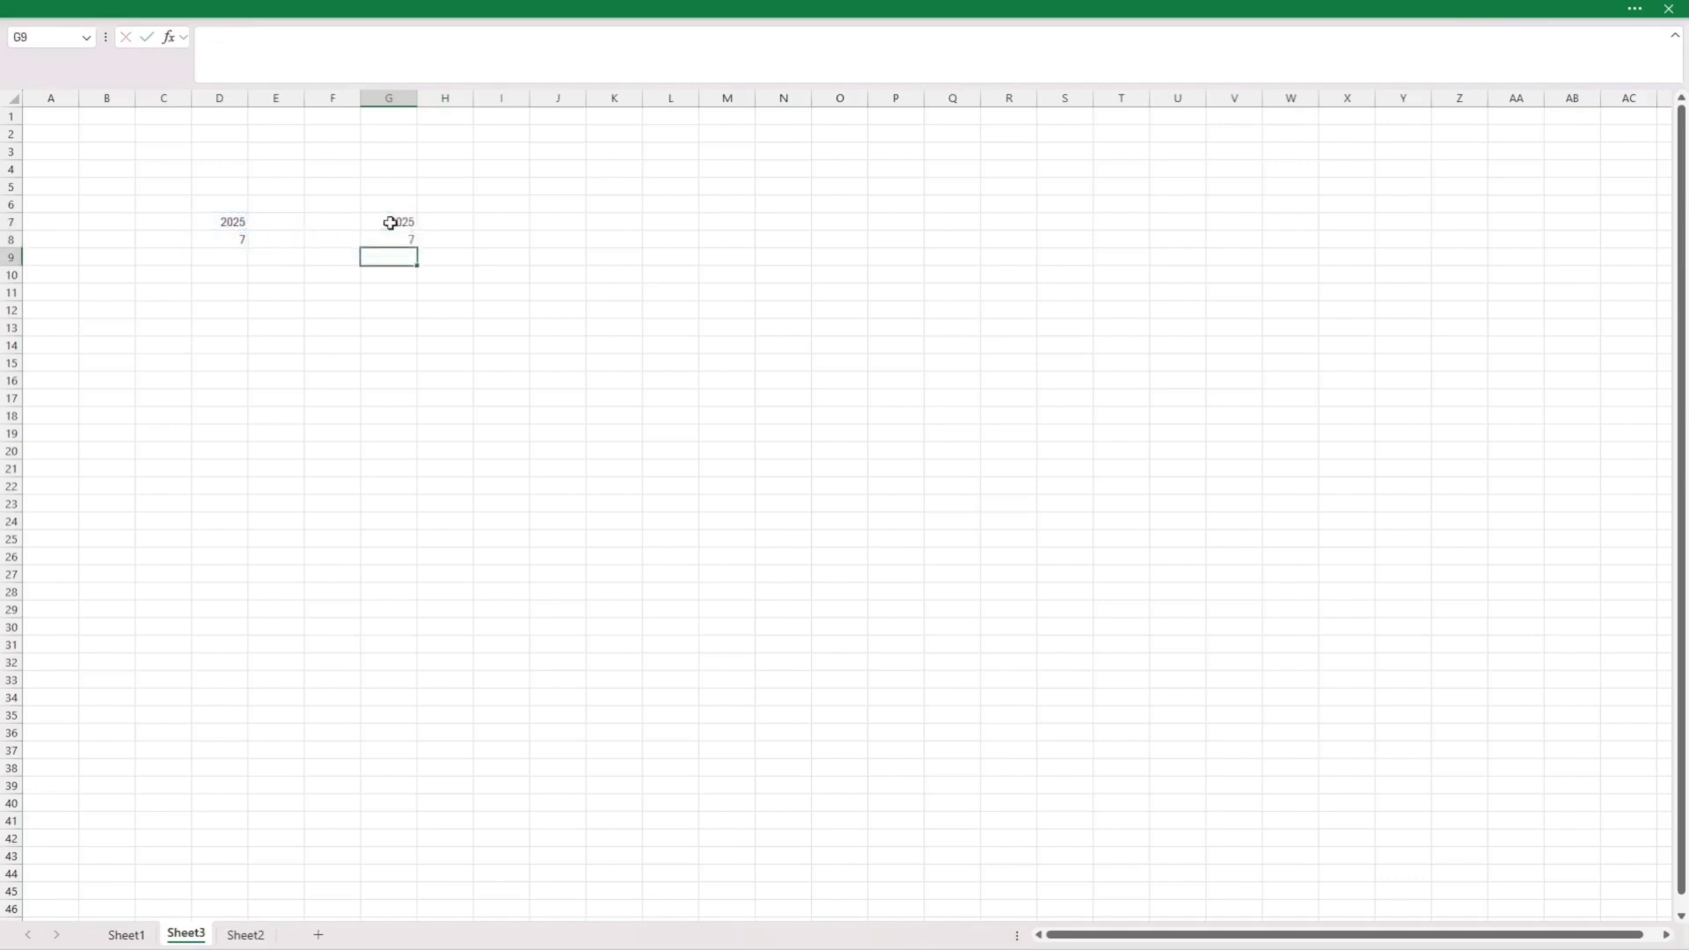
{"action": "key", "text": "Up"}
{"action": "key", "text": "Up"}
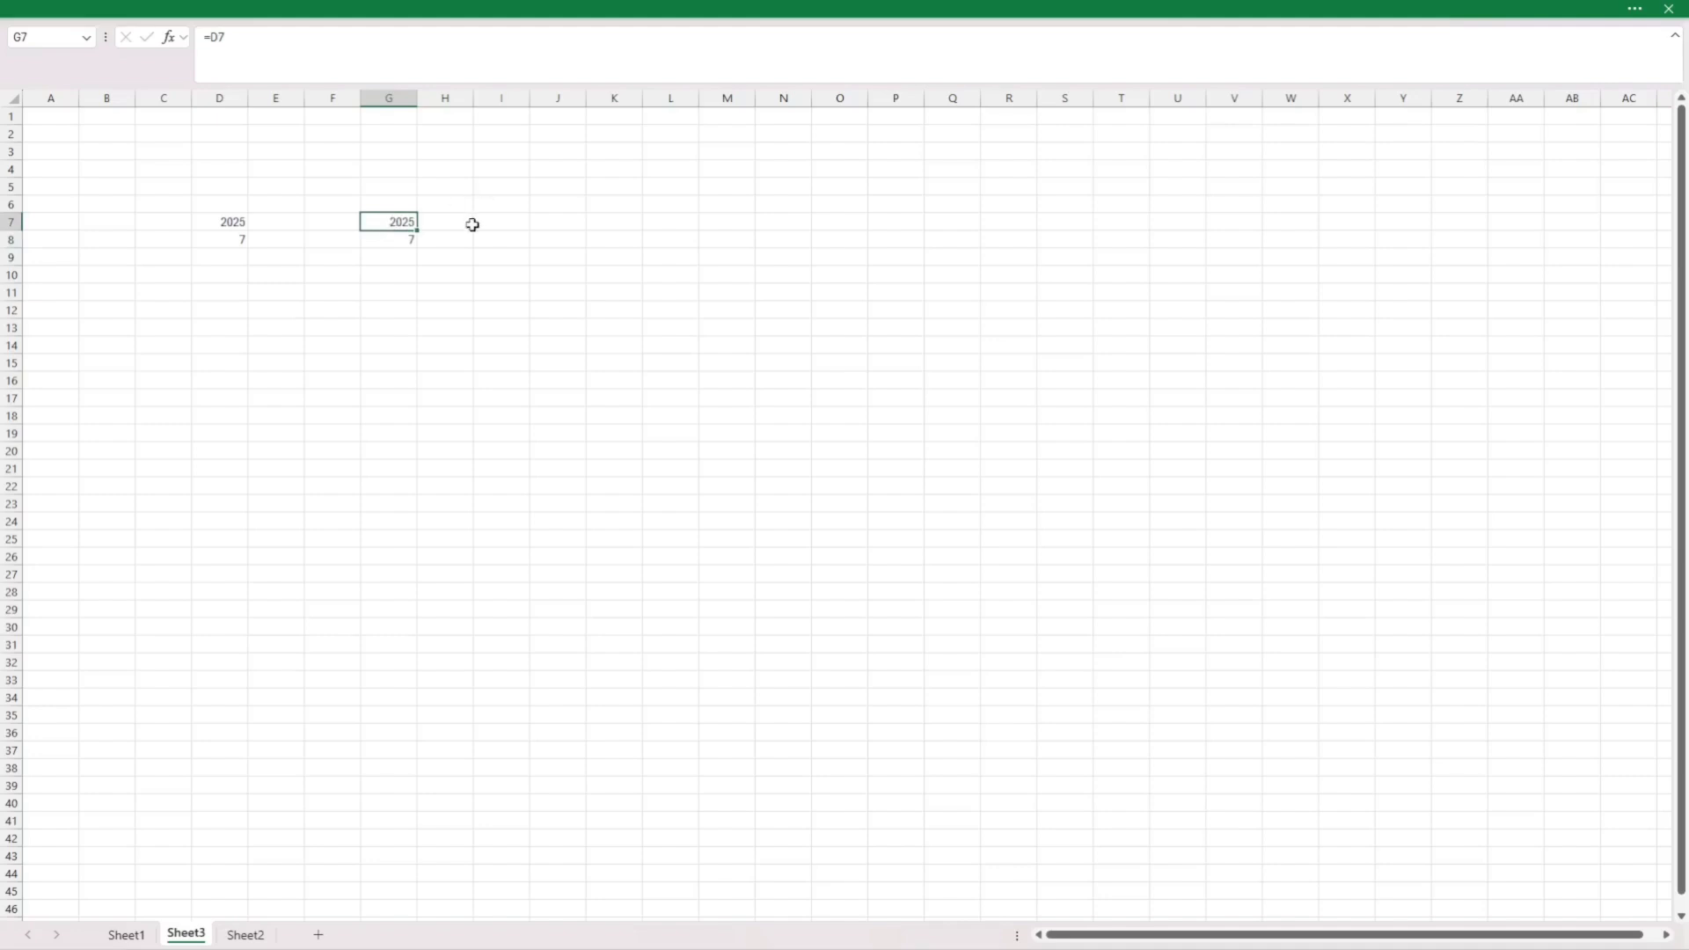
Build the first day of the month in H7 with the formula =DATE(G7,G8,1).
{"action": "left_click", "coordinate": [440, 223]}
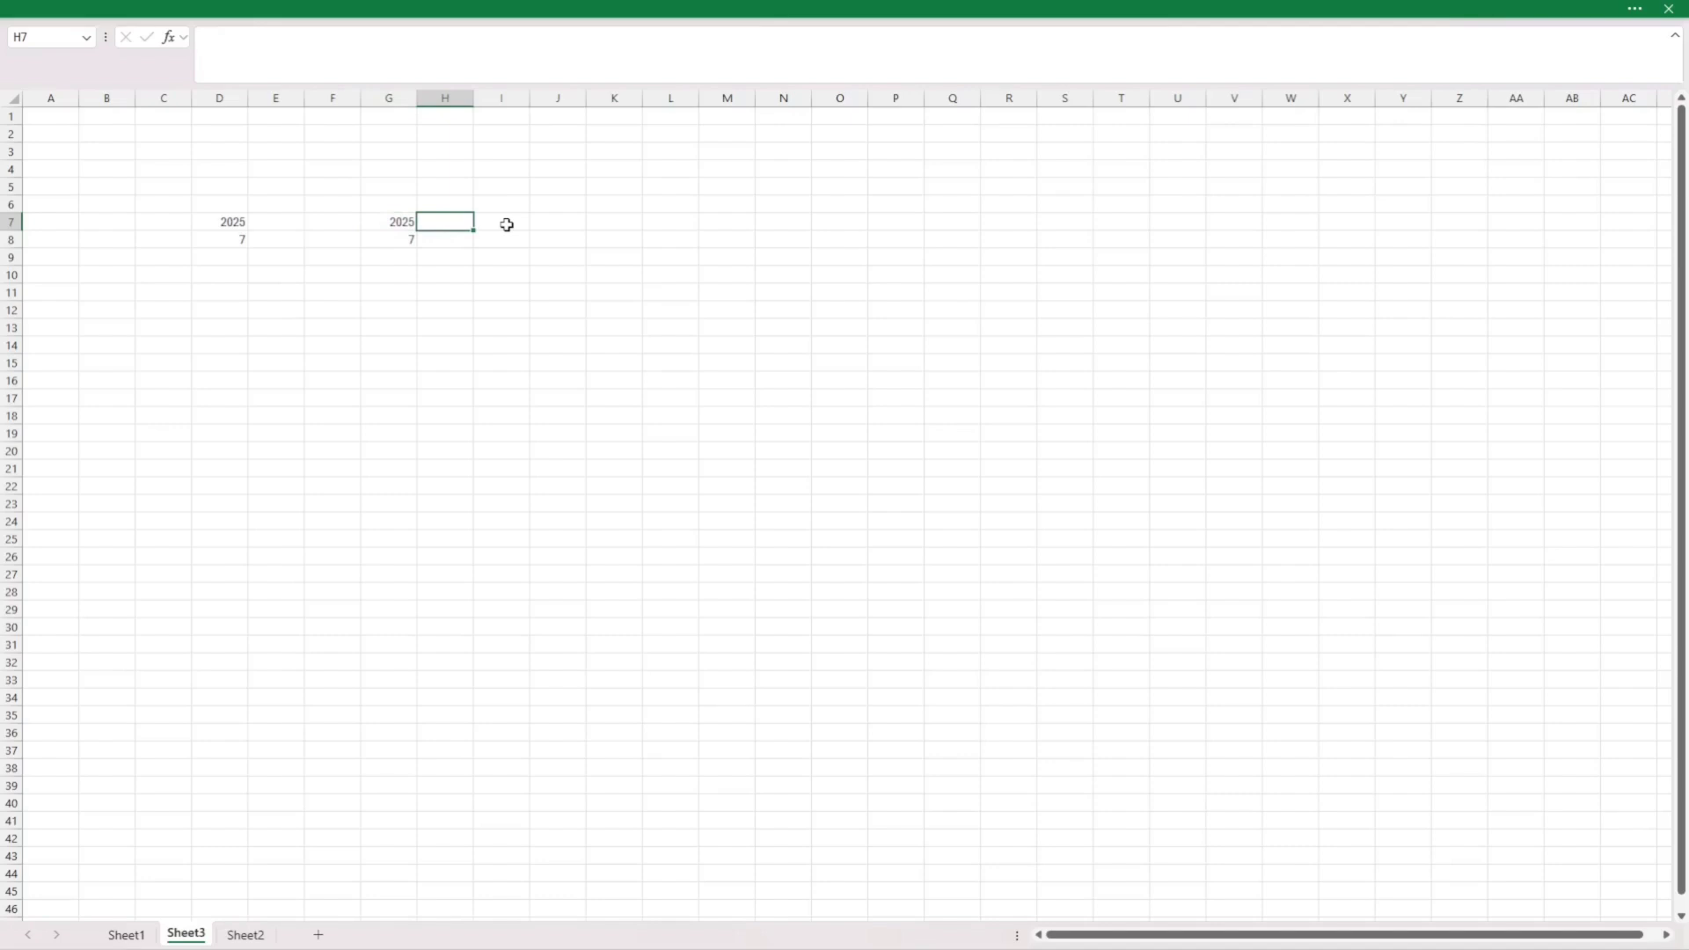
{"action": "key", "text": "Left"}
{"action": "key", "text": "Right"}
{"action": "type", "text": "=date("}
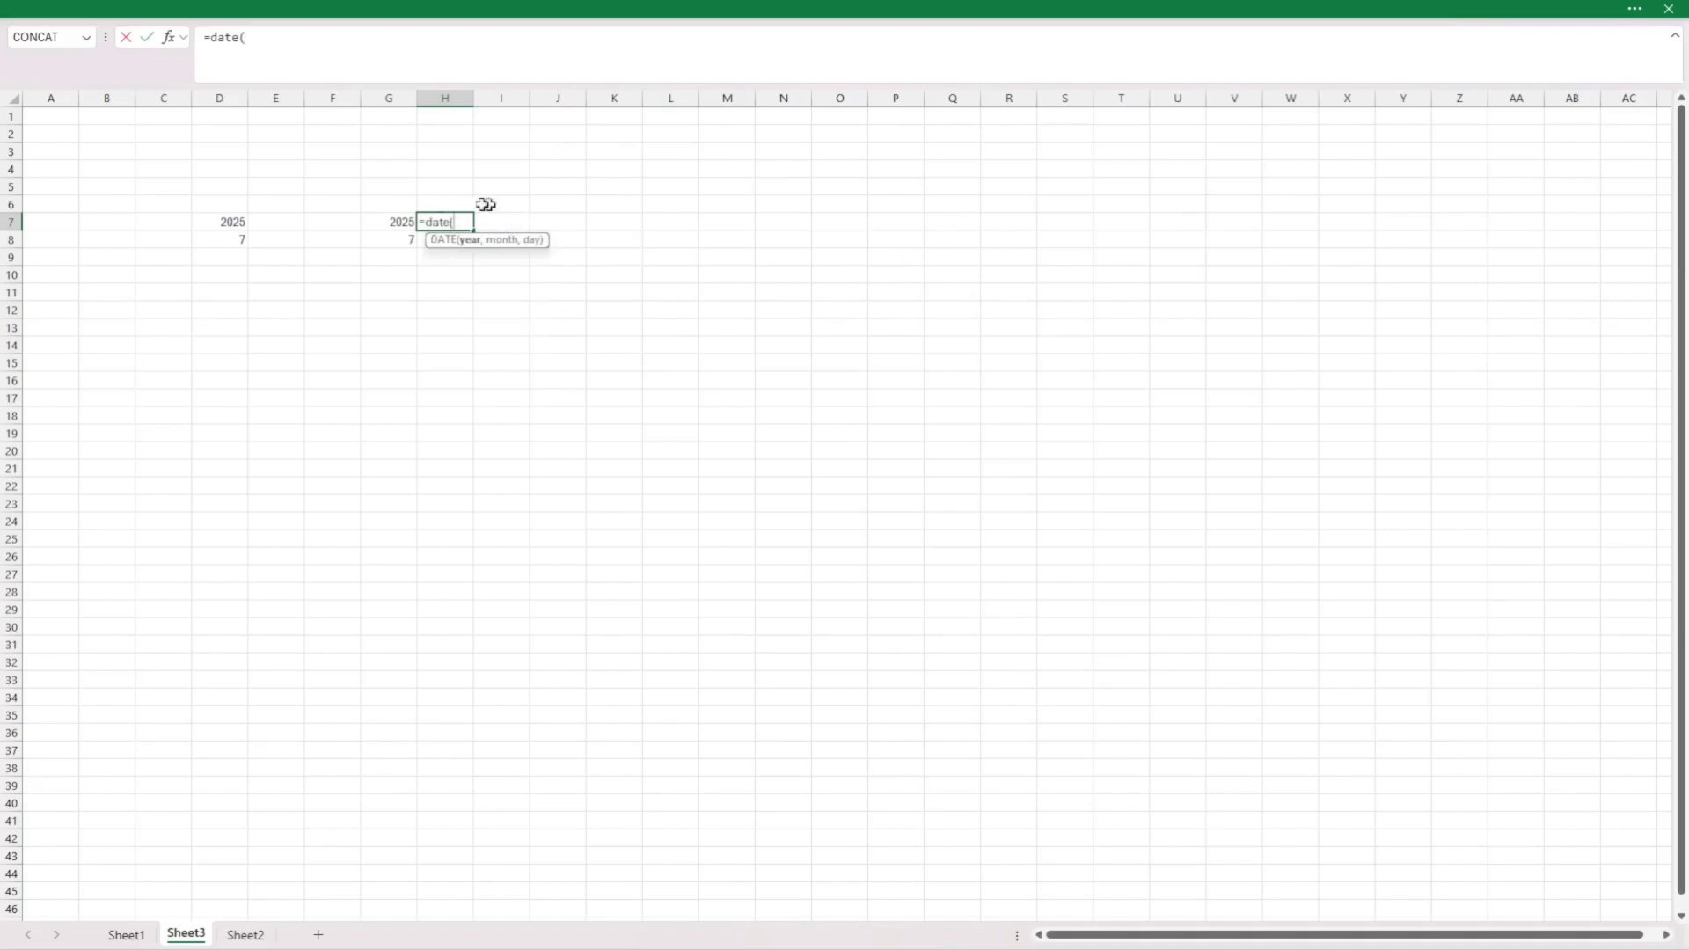
{"action": "left_click", "coordinate": [398, 221]}
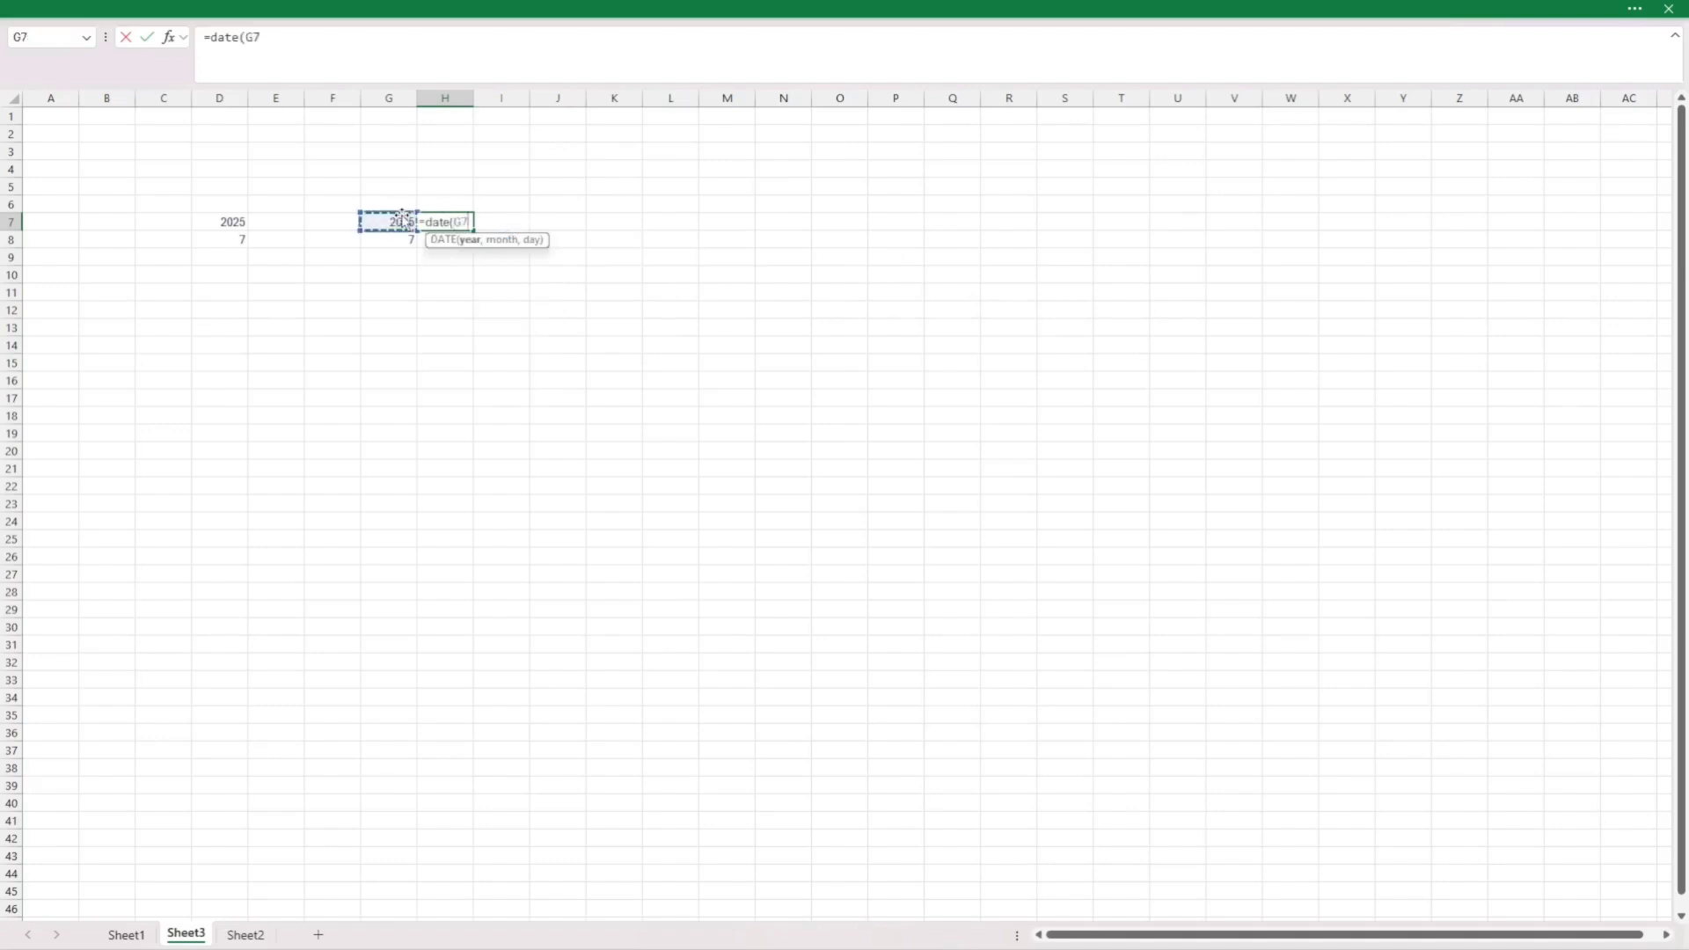
{"action": "type", "text": ","}
{"action": "left_click", "coordinate": [414, 244]}
{"action": "type", "text": ","}
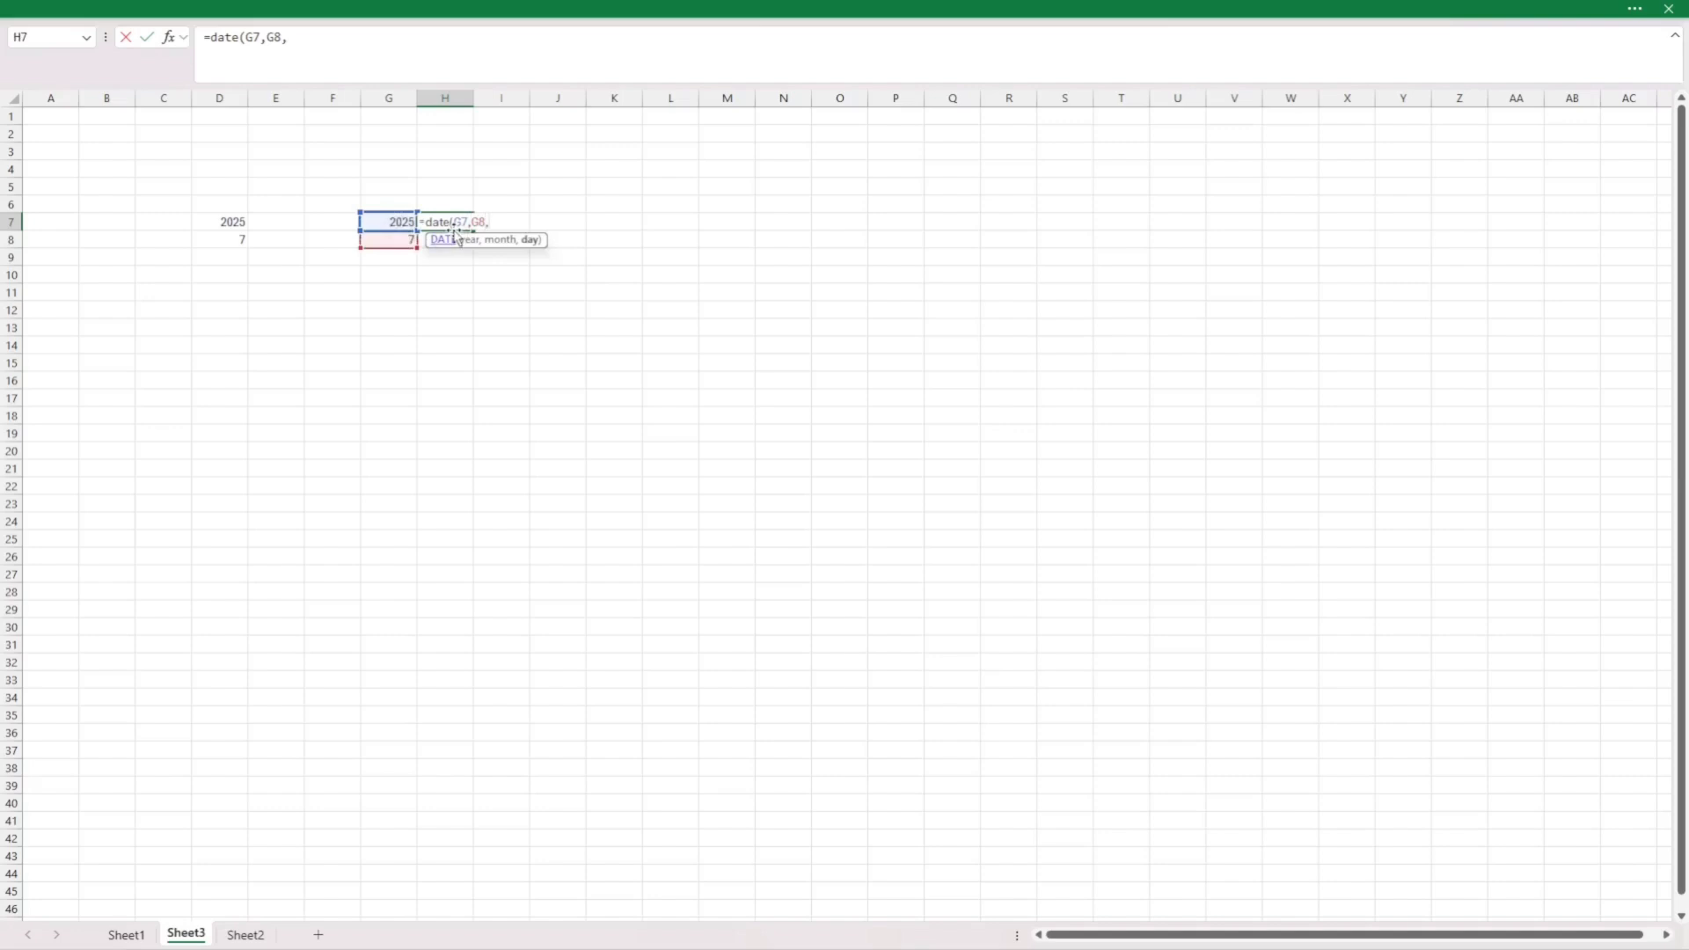
{"action": "type", "text": "1)"}
{"action": "key", "text": "Return"}
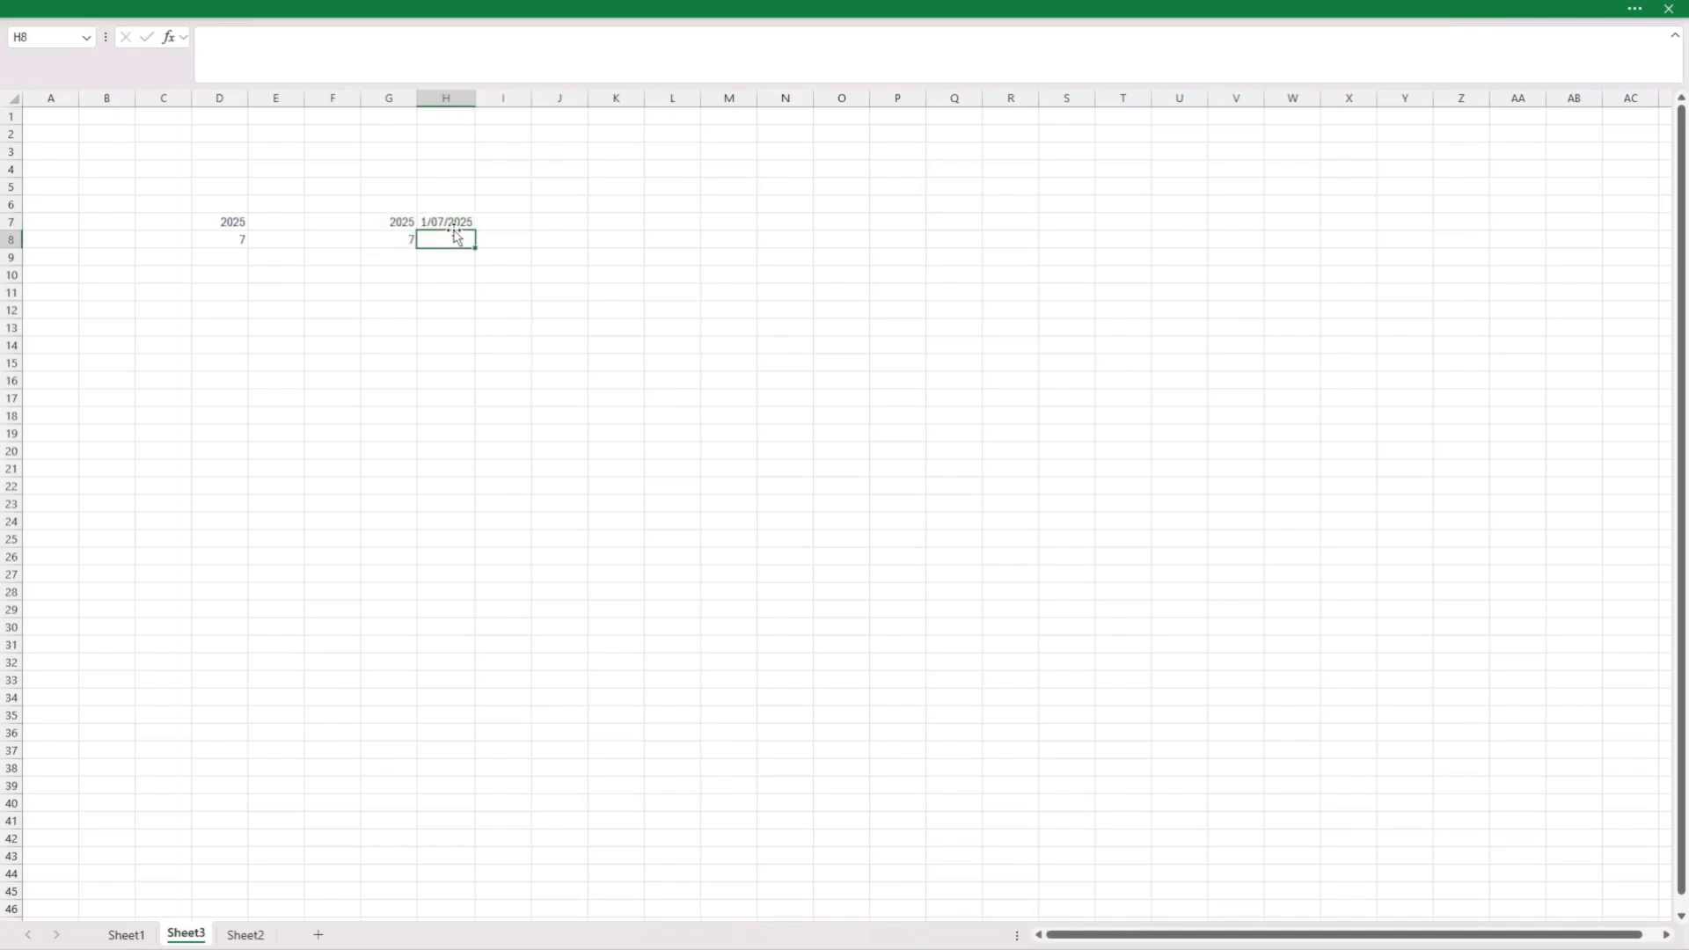
Calculate the weekday number of the date in H8 with the formula =WEEKDAY(H7).
{"action": "type", "text": "=weekday"}
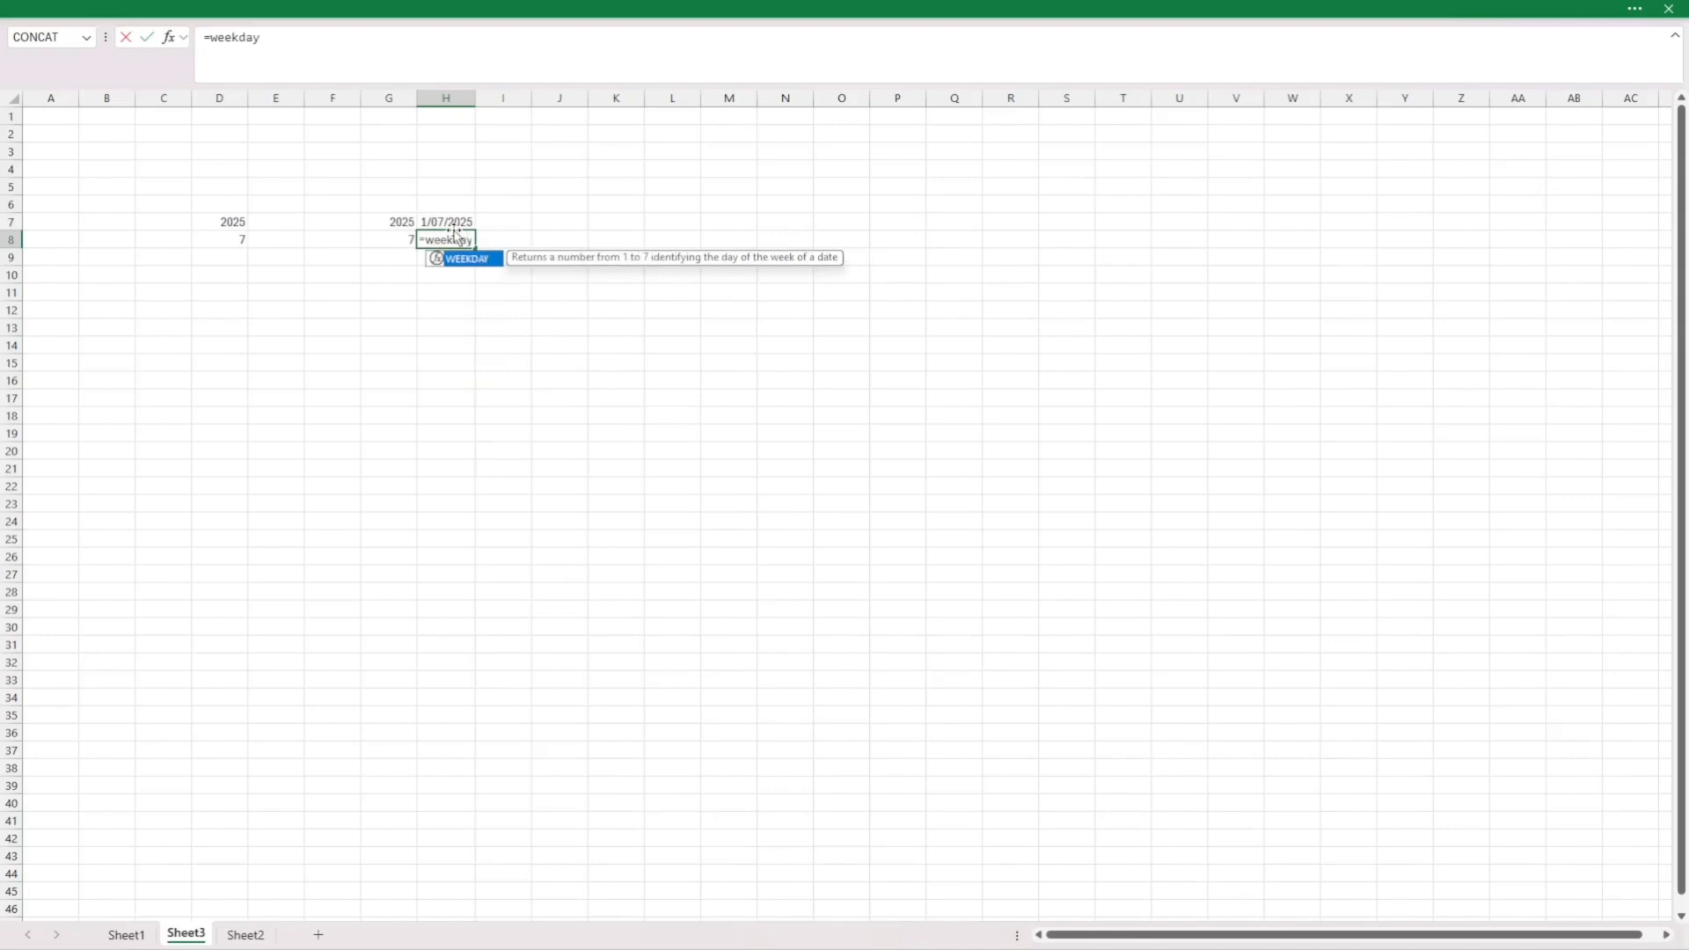
{"action": "type", "text": "("}
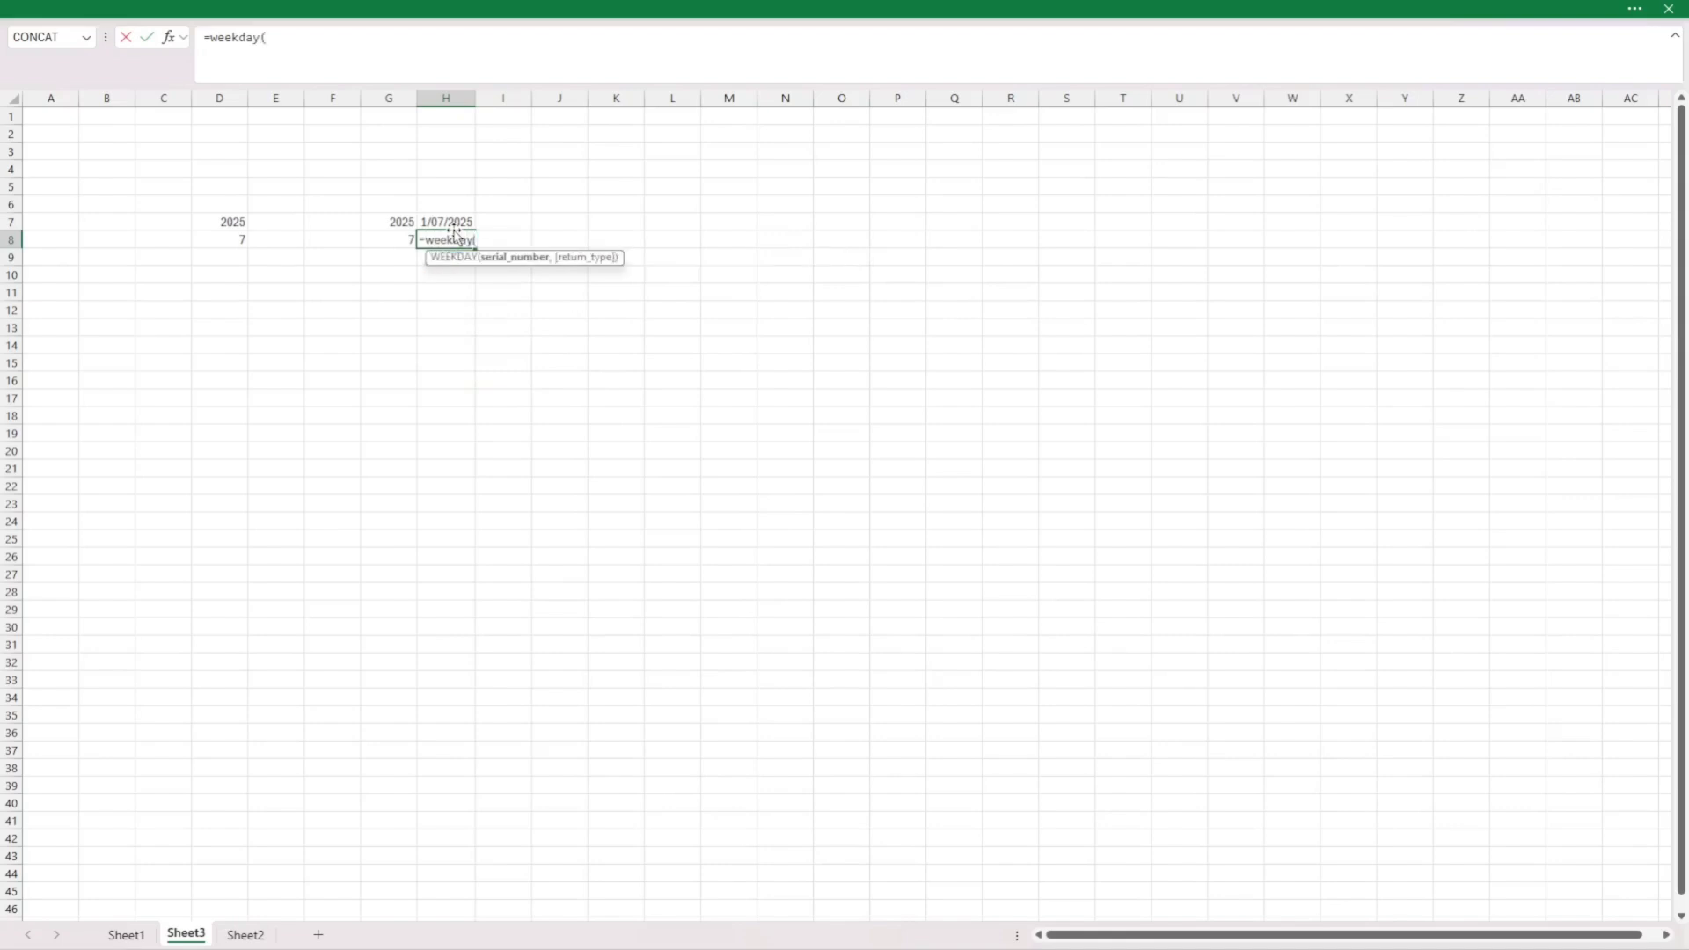
{"action": "left_click", "coordinate": [457, 225]}
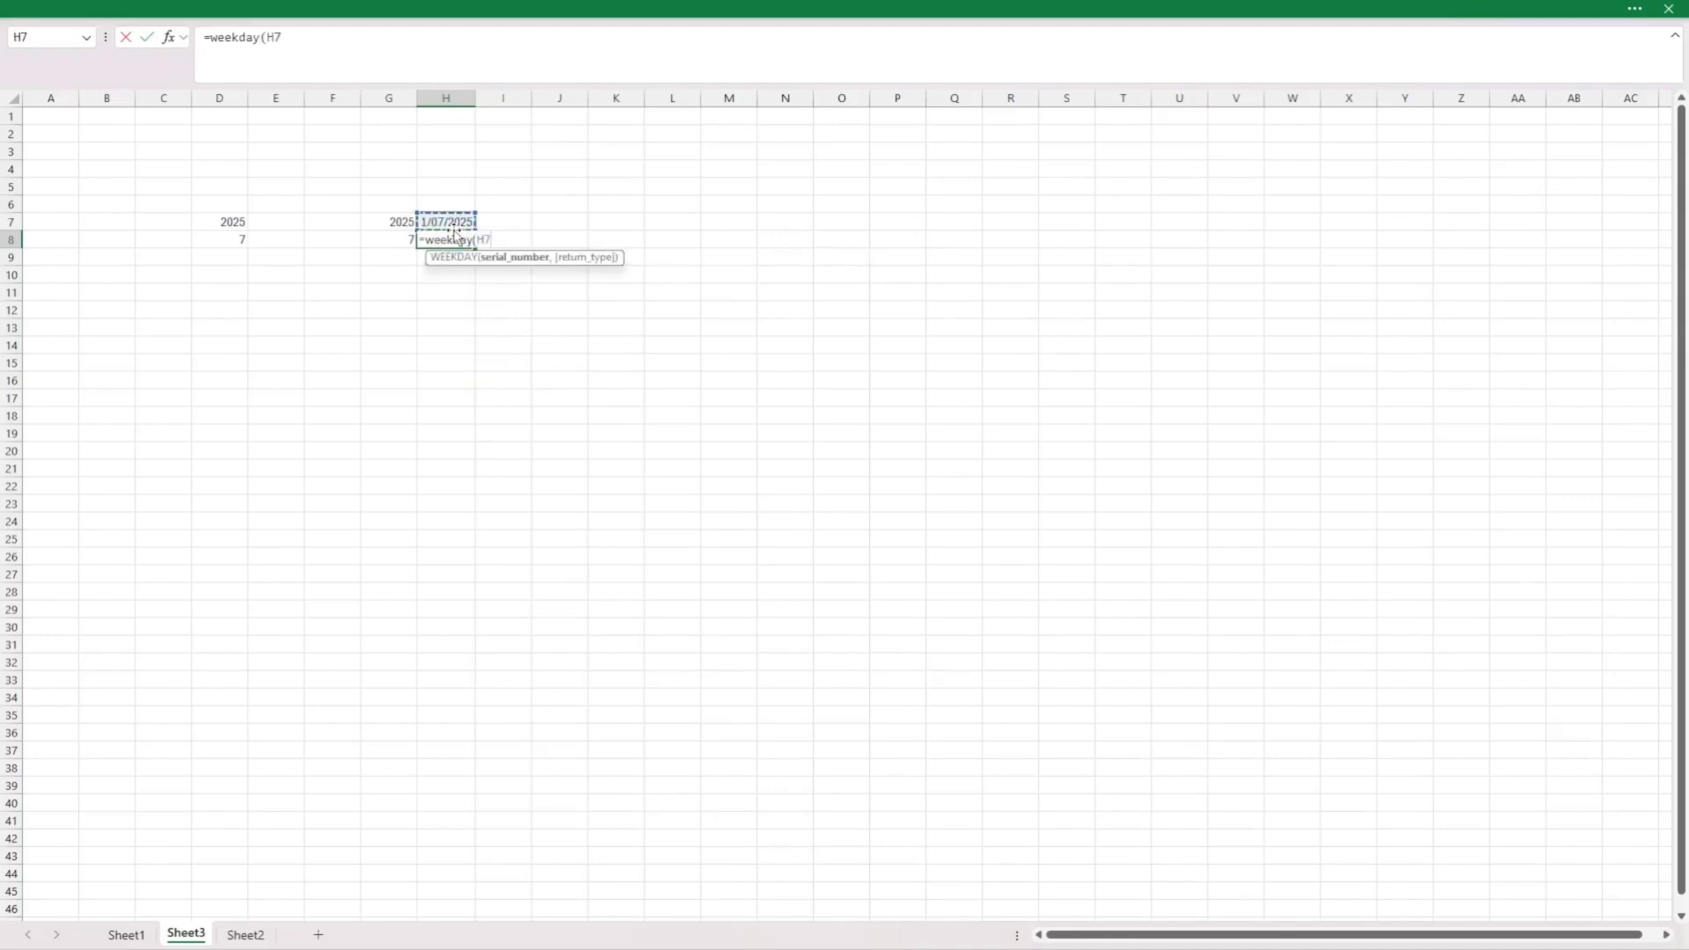
{"action": "key", "text": "Return"}
{"action": "left_click", "coordinate": [456, 235]}
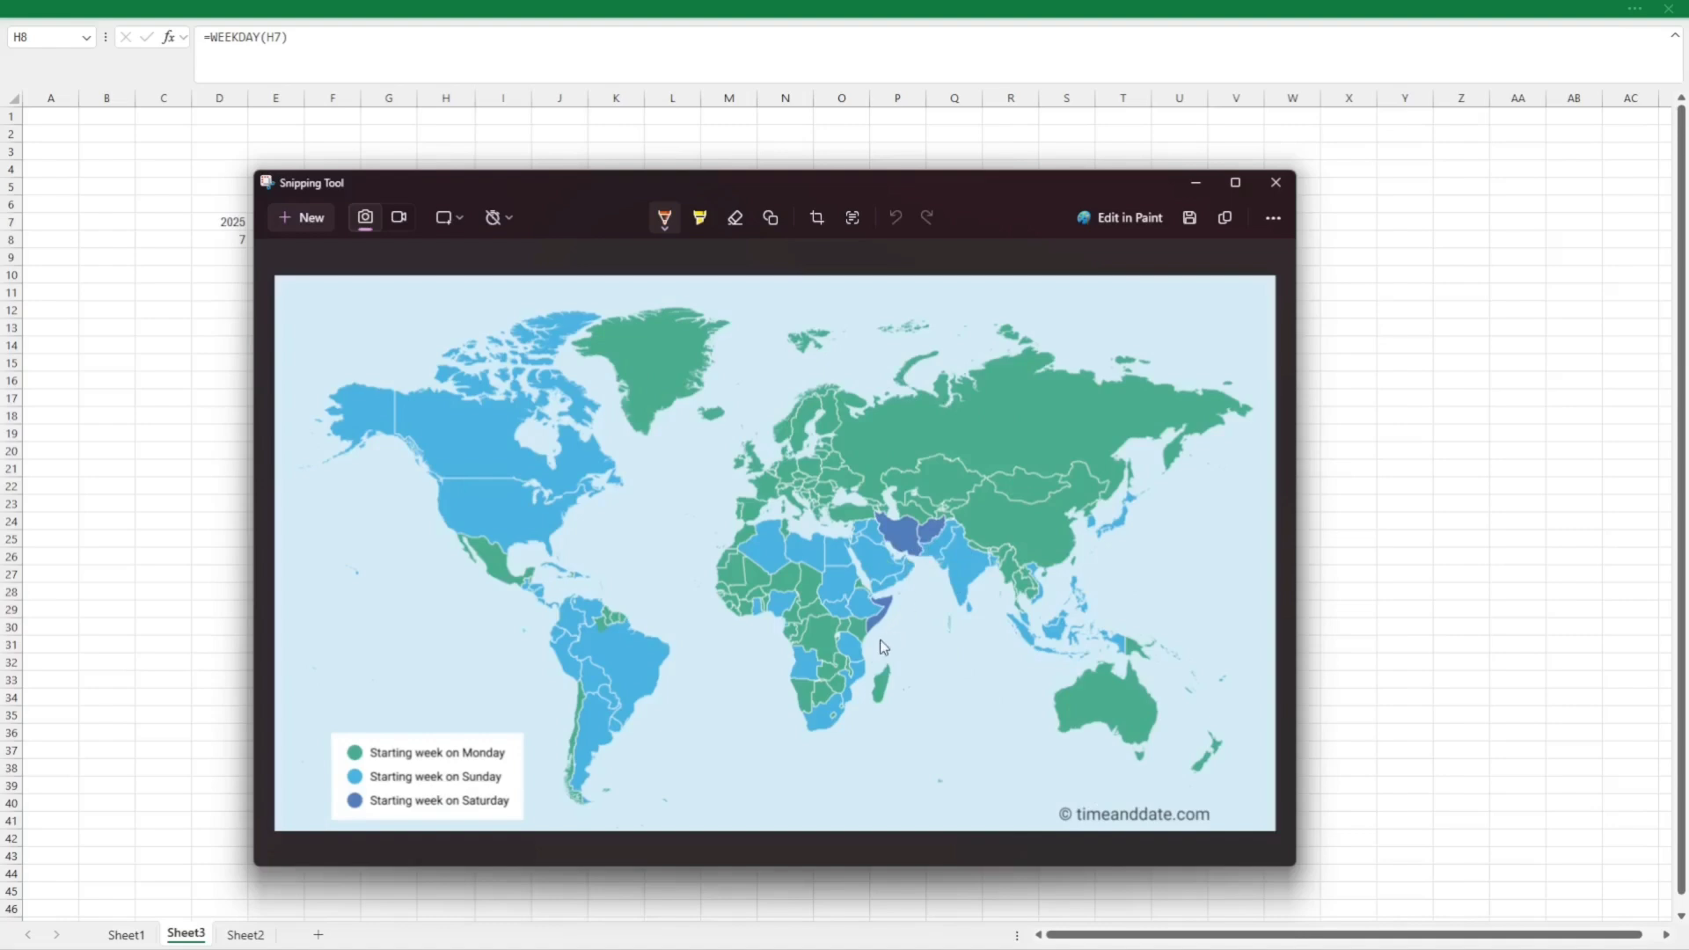
{"action": "key", "text": "alt+Tab"}
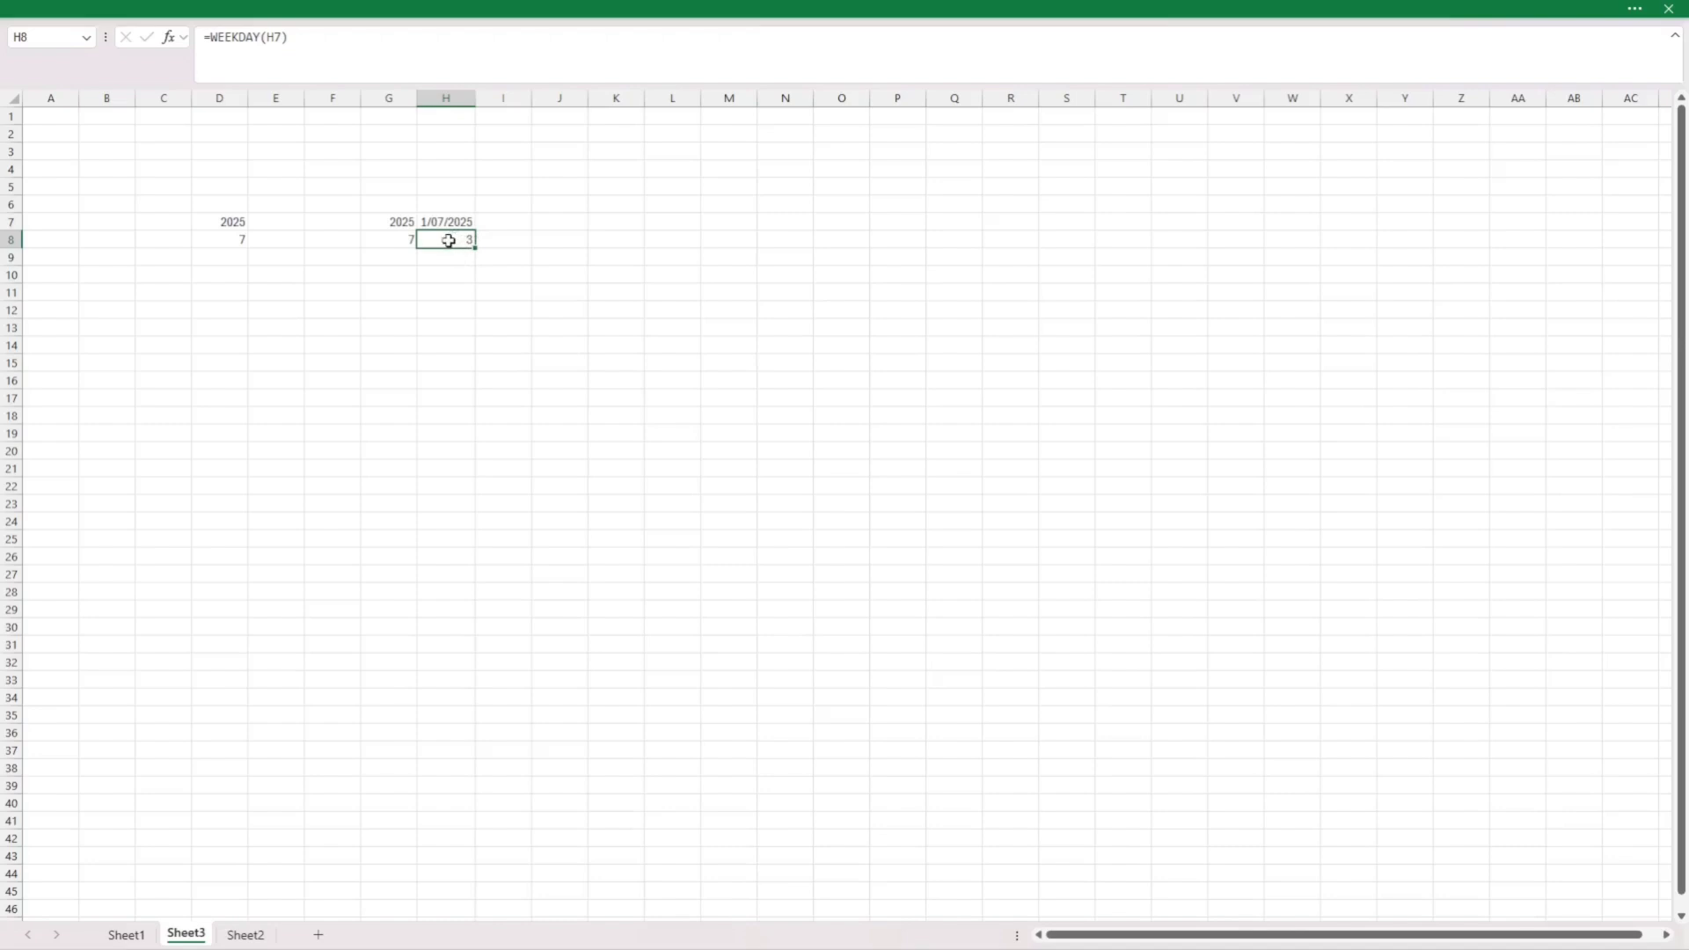
Enter 1 and 2 in G10:H10 with the day names Sun and Mon beneath them in G11:H11.
{"action": "left_click", "coordinate": [397, 276]}
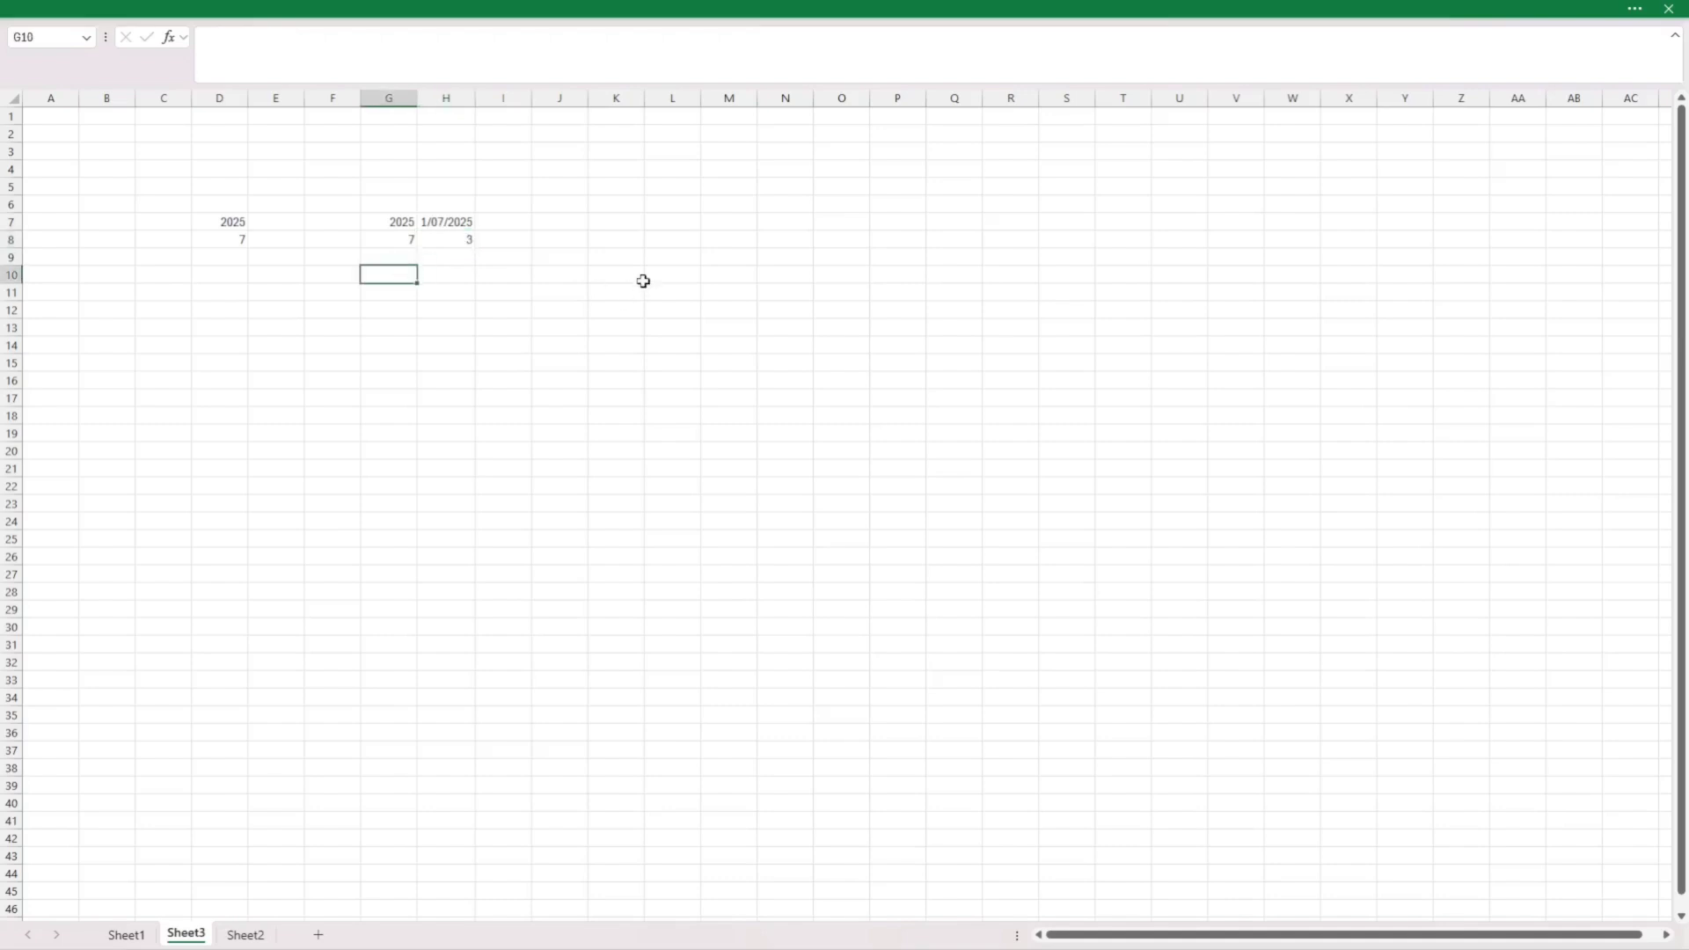
{"action": "key", "text": "Return"}
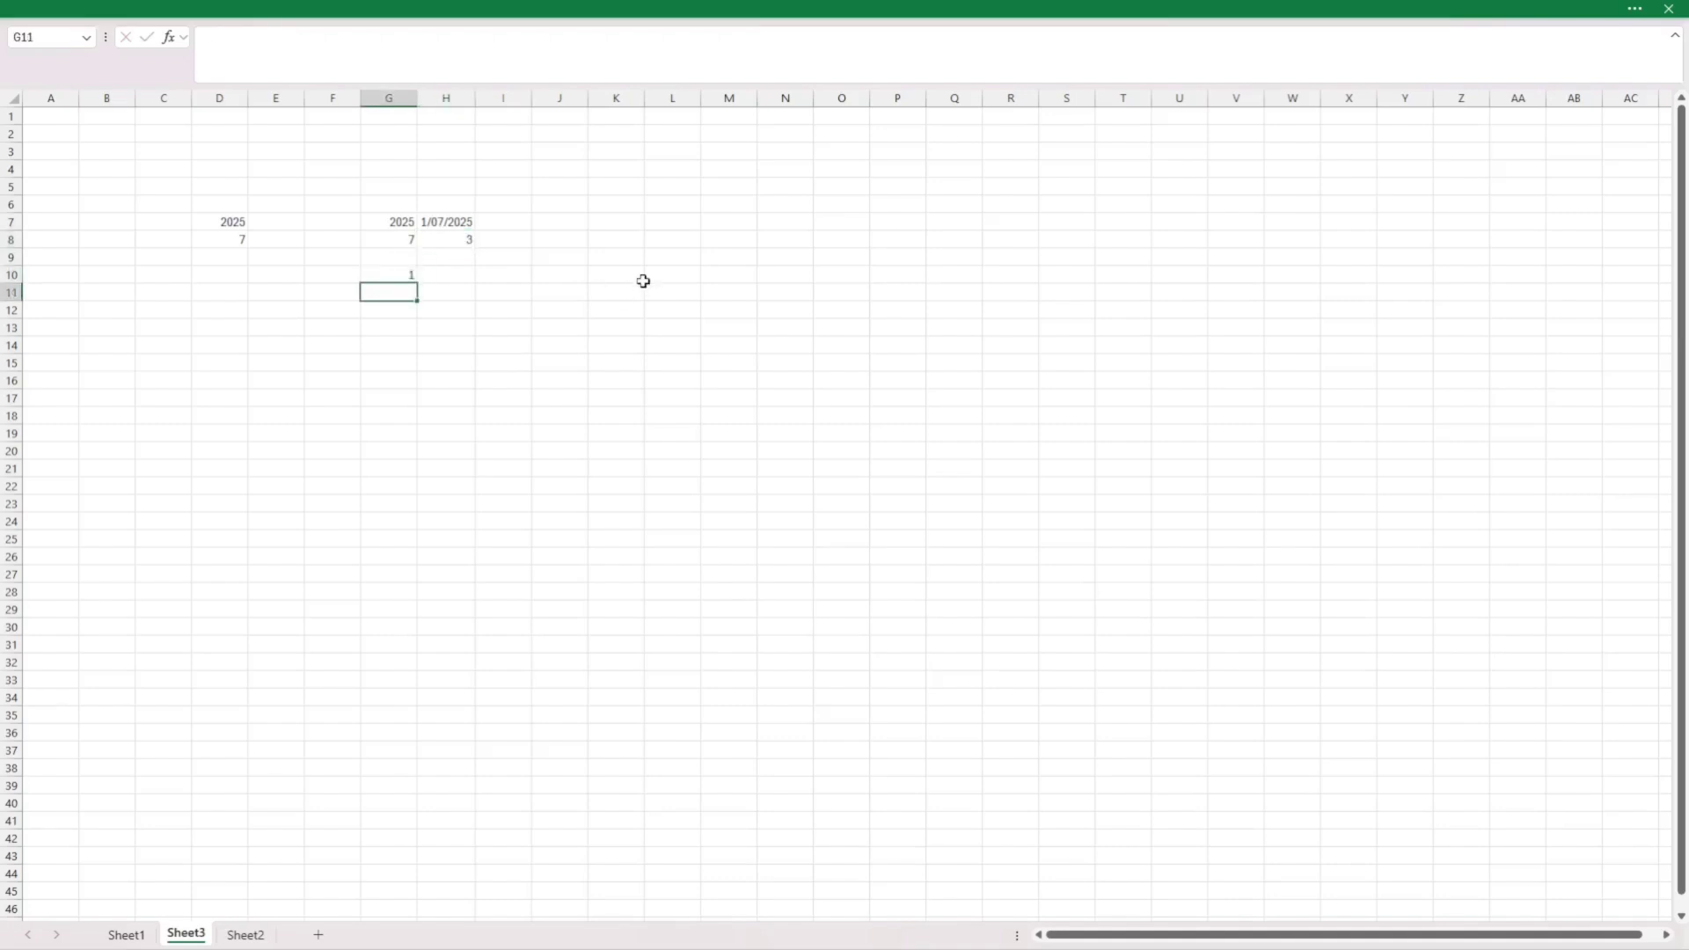
{"action": "type", "text": "Sun"}
{"action": "key", "text": "Up"}
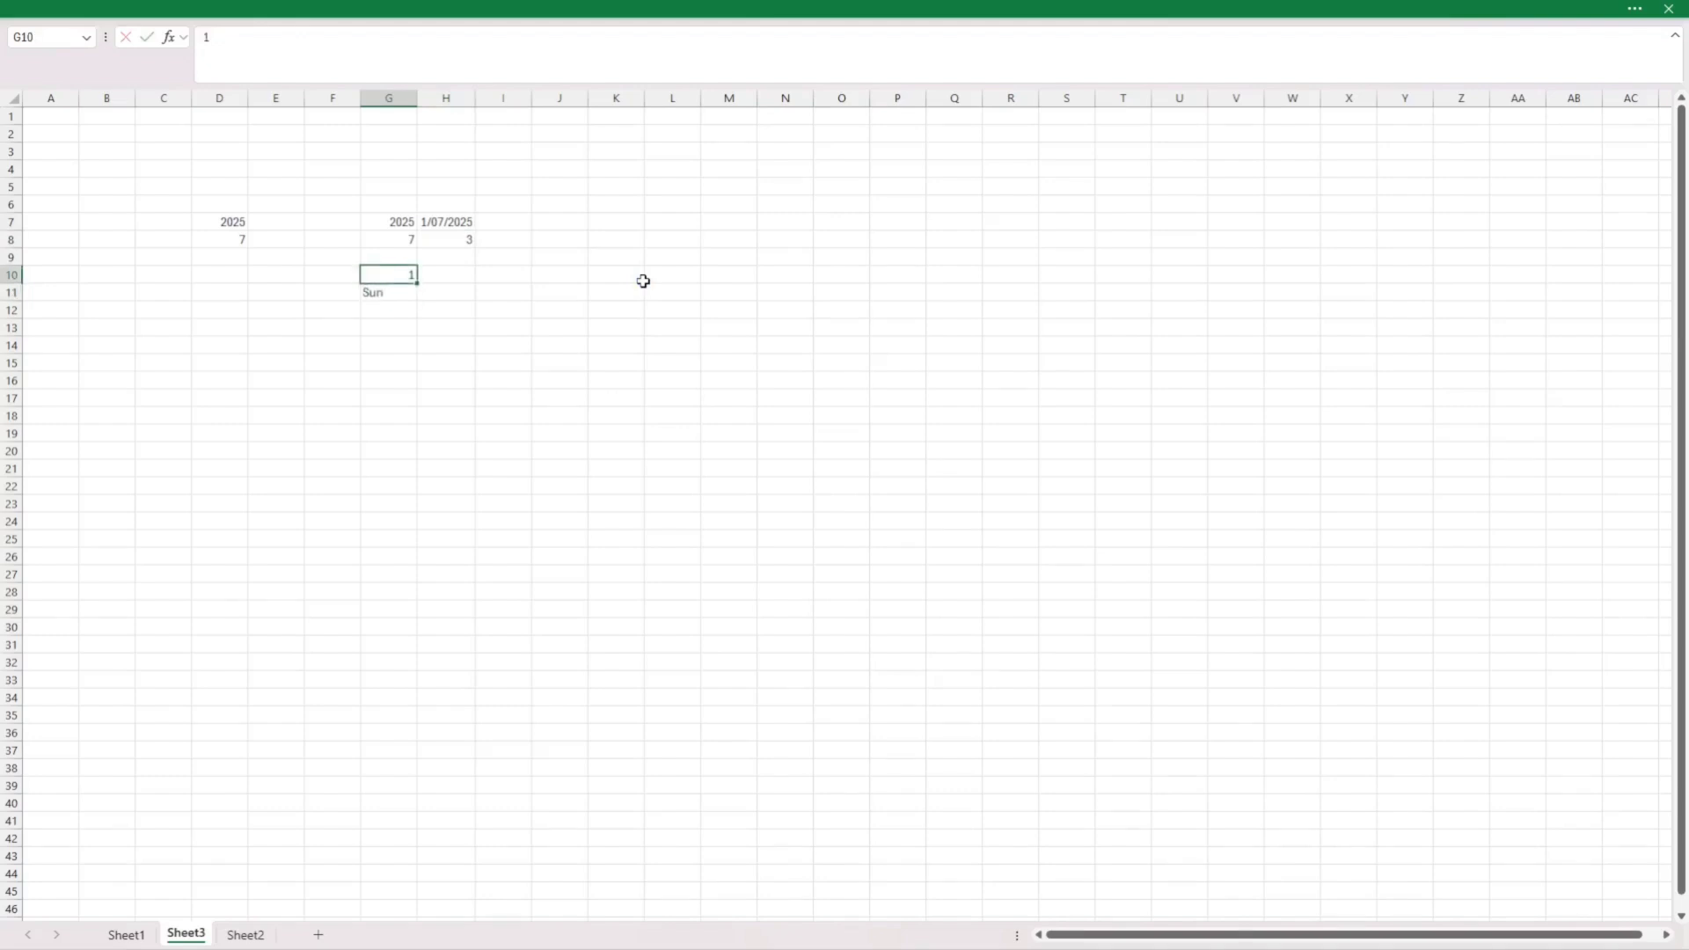
{"action": "key", "text": "Right"}
{"action": "key", "text": "Return"}
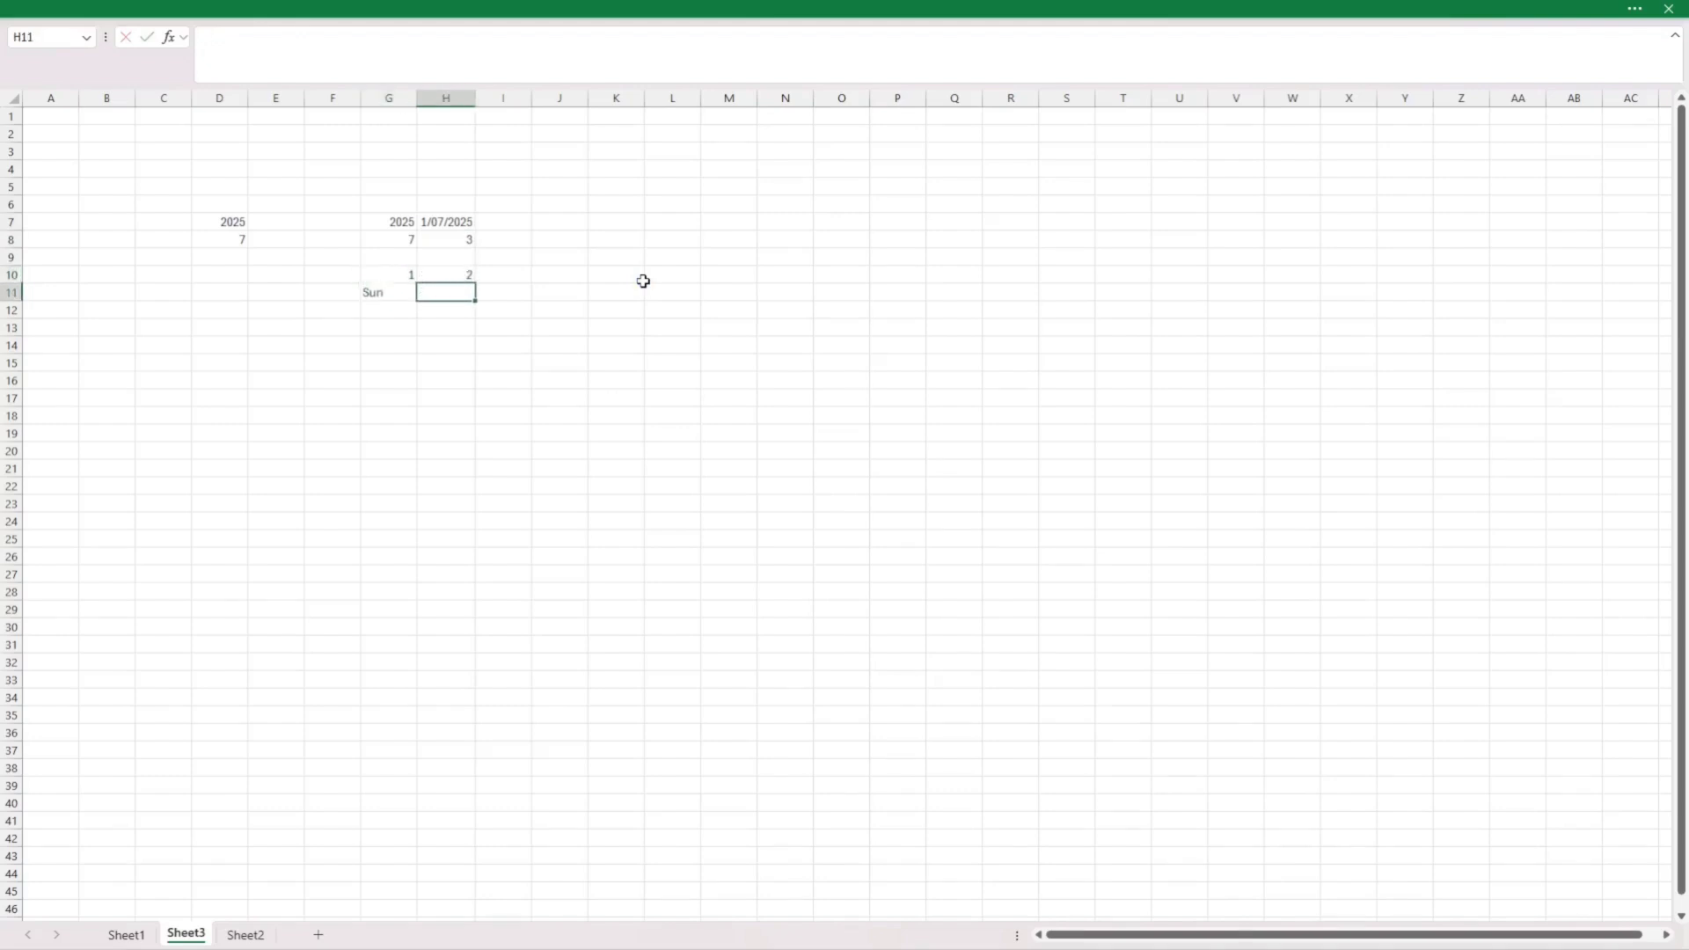
{"action": "key", "text": "Return"}
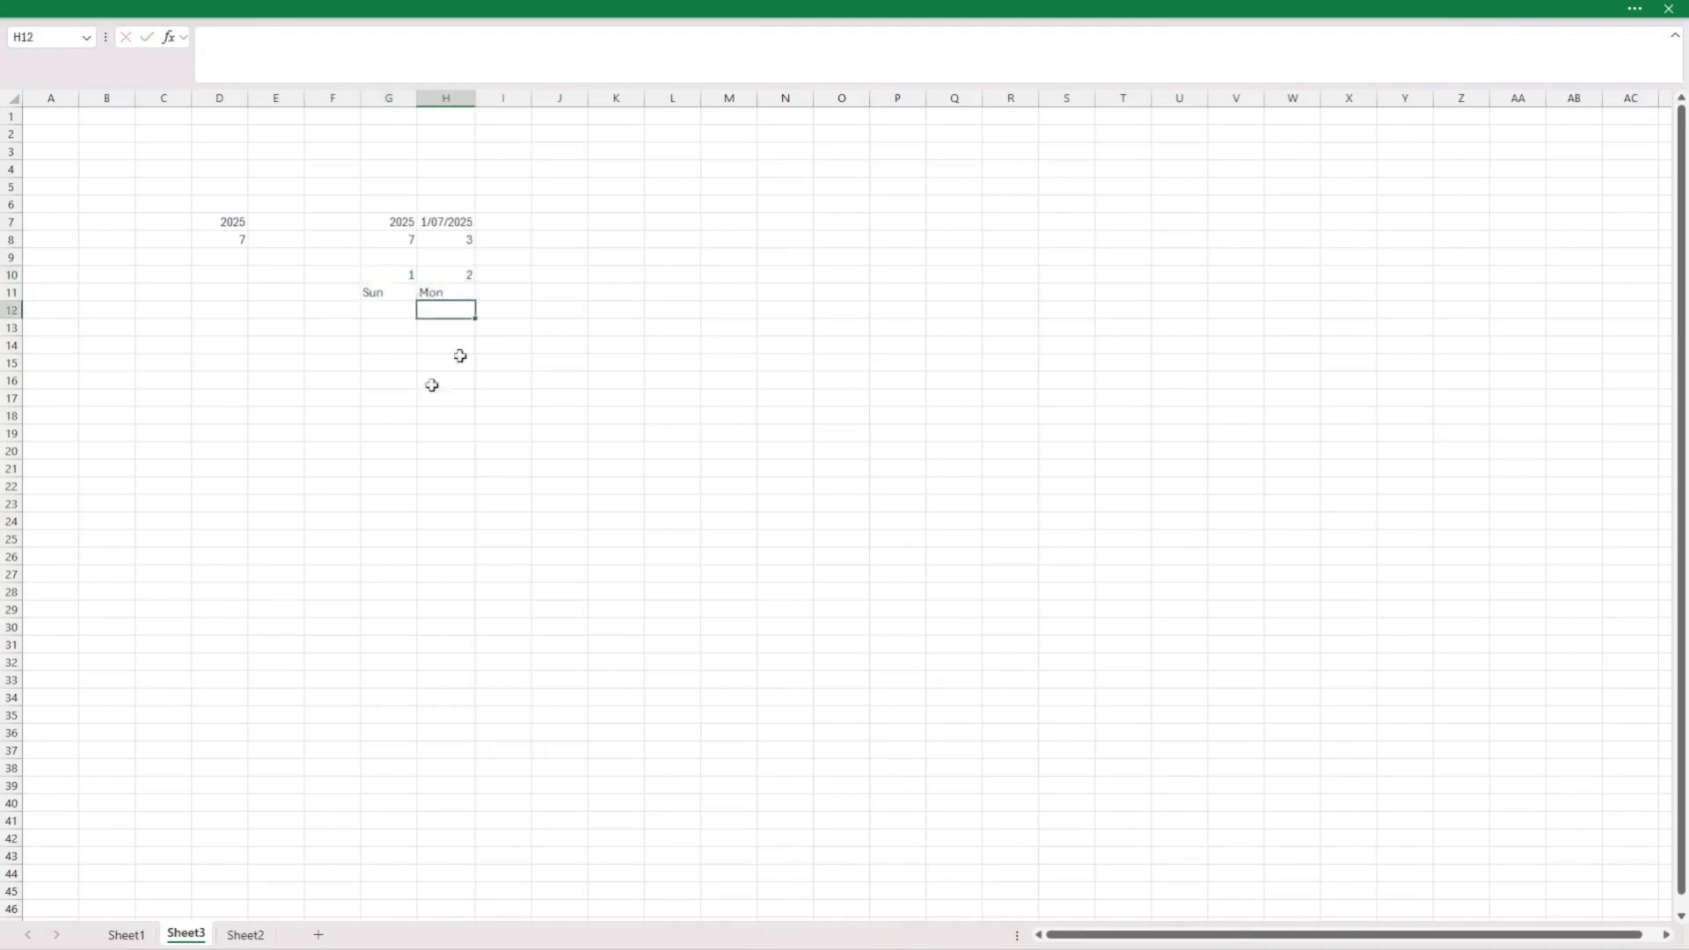
Fill the day numbers and names across to 7 and Sat in column M, clearing the surplus entries in column N.
{"action": "left_click_drag", "start_coordinate": [396, 282], "coordinate": [808, 304]}
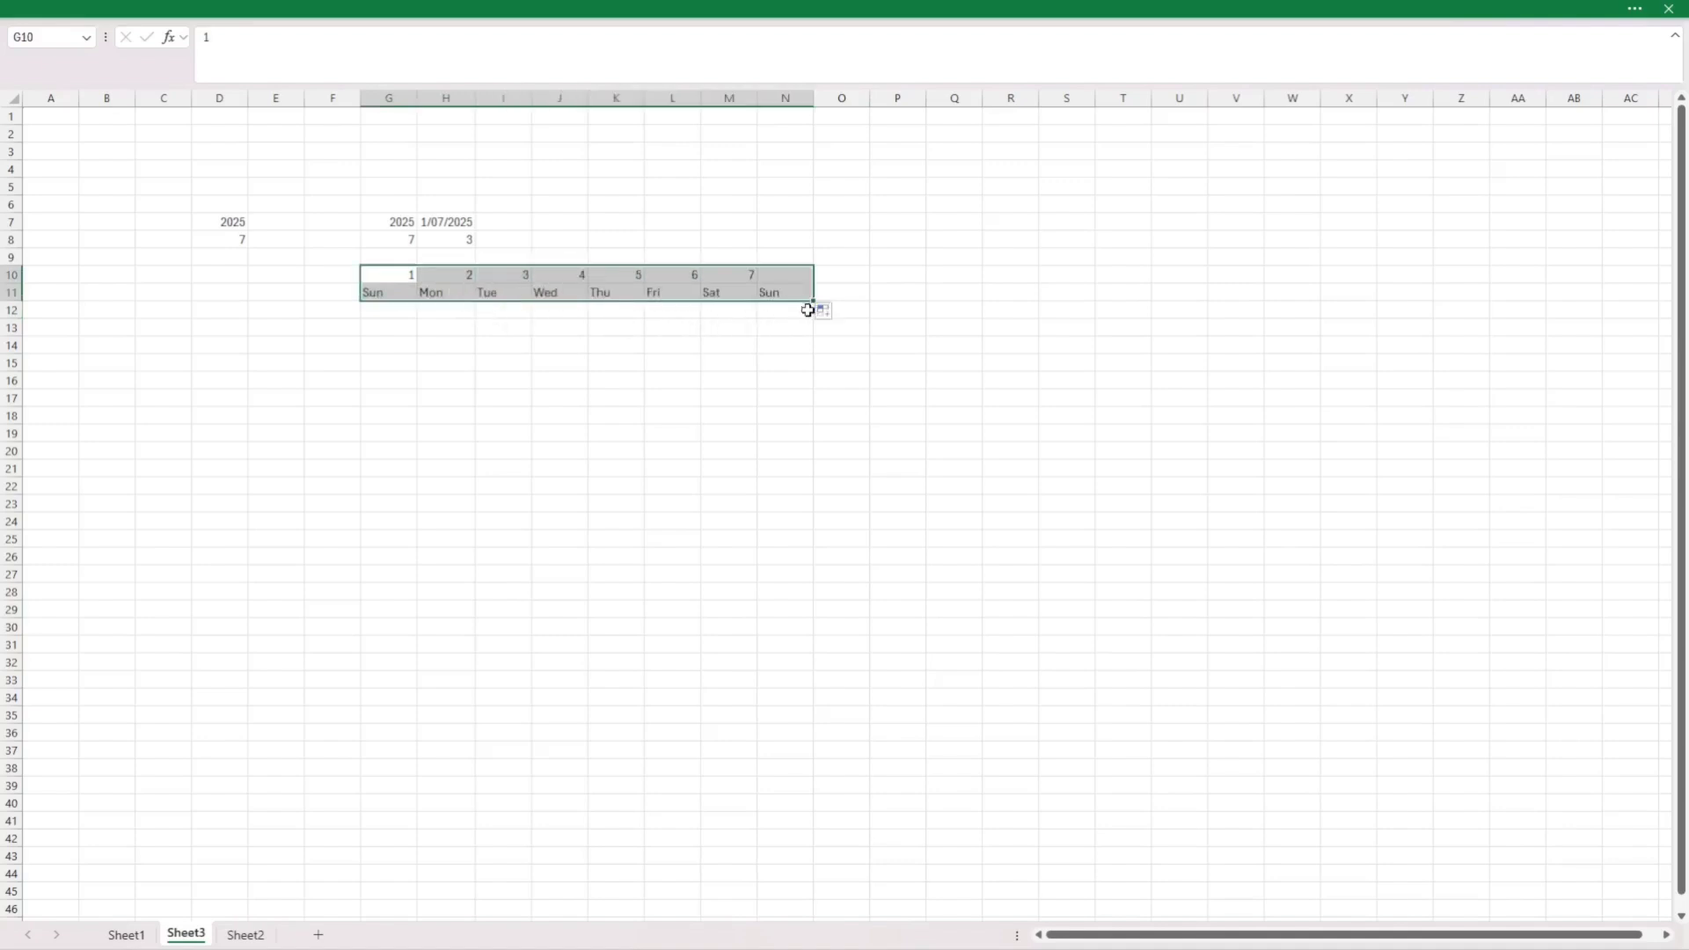
{"action": "left_click", "coordinate": [802, 271]}
{"action": "key", "text": "Delete"}
{"action": "key", "text": "Up"}
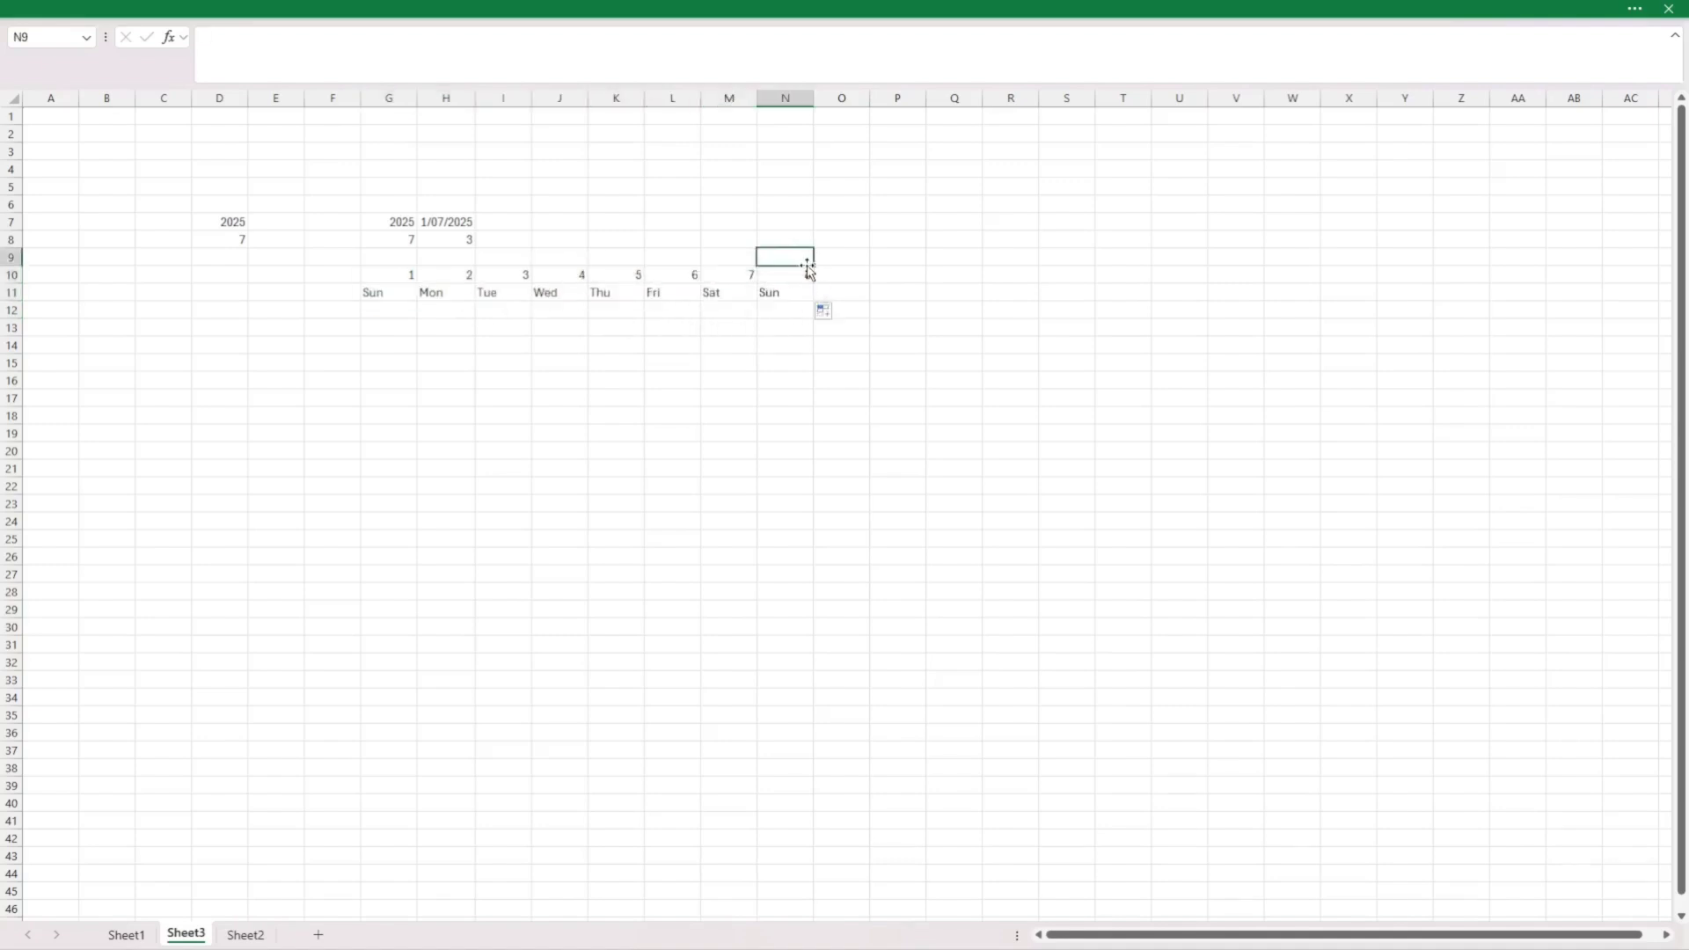
{"action": "key", "text": "shift+Down"}
{"action": "key", "text": "shift+Down"}
{"action": "key", "text": "Delete"}
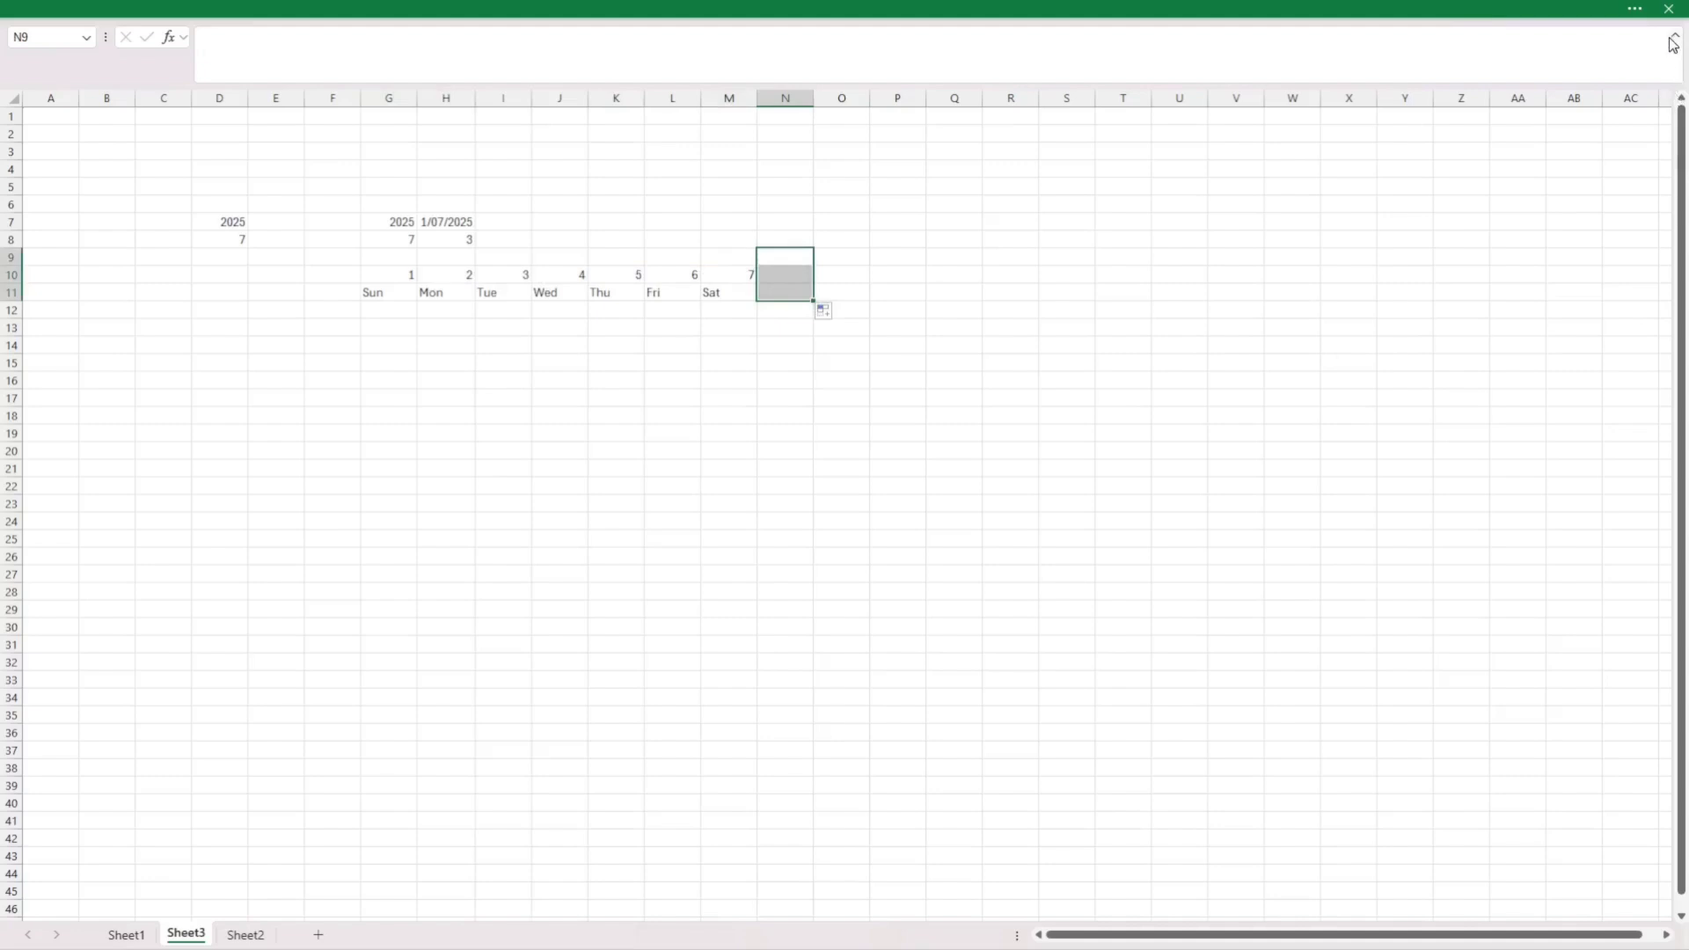
Show the full ribbon and centre the contents of G10:M12 horizontally.
{"action": "key", "text": "ctrl+shift+F1"}
{"action": "left_click", "coordinate": [391, 381]}
{"action": "left_click_drag", "start_coordinate": [391, 381], "coordinate": [746, 416]}
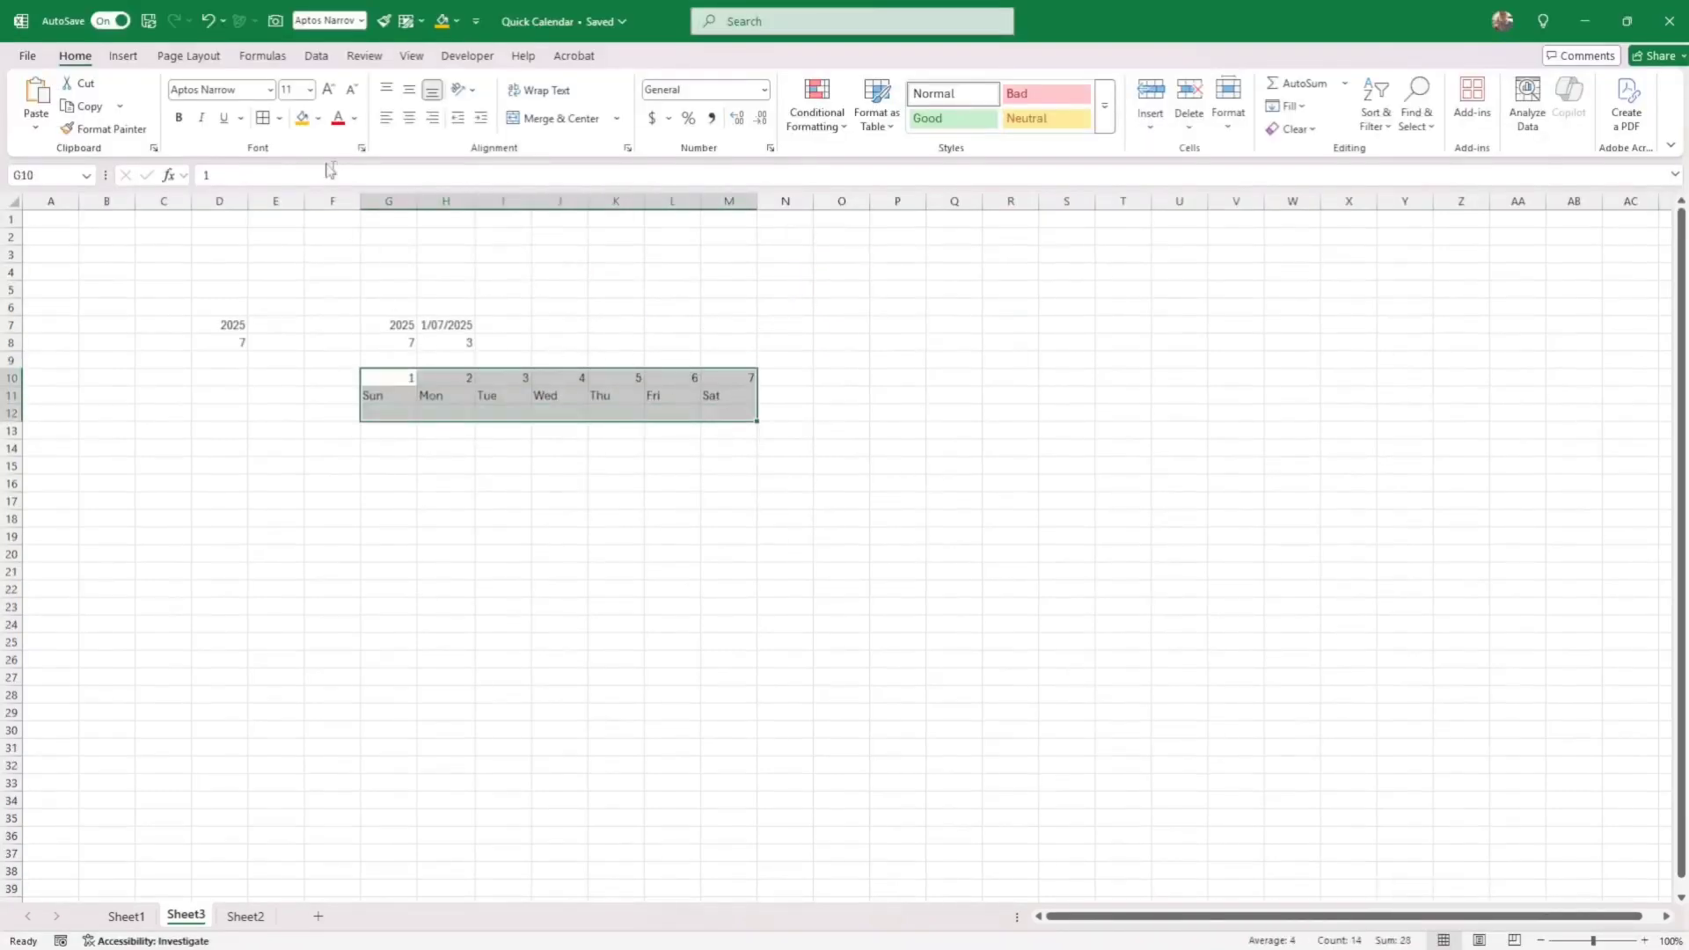
{"action": "left_click", "coordinate": [410, 120]}
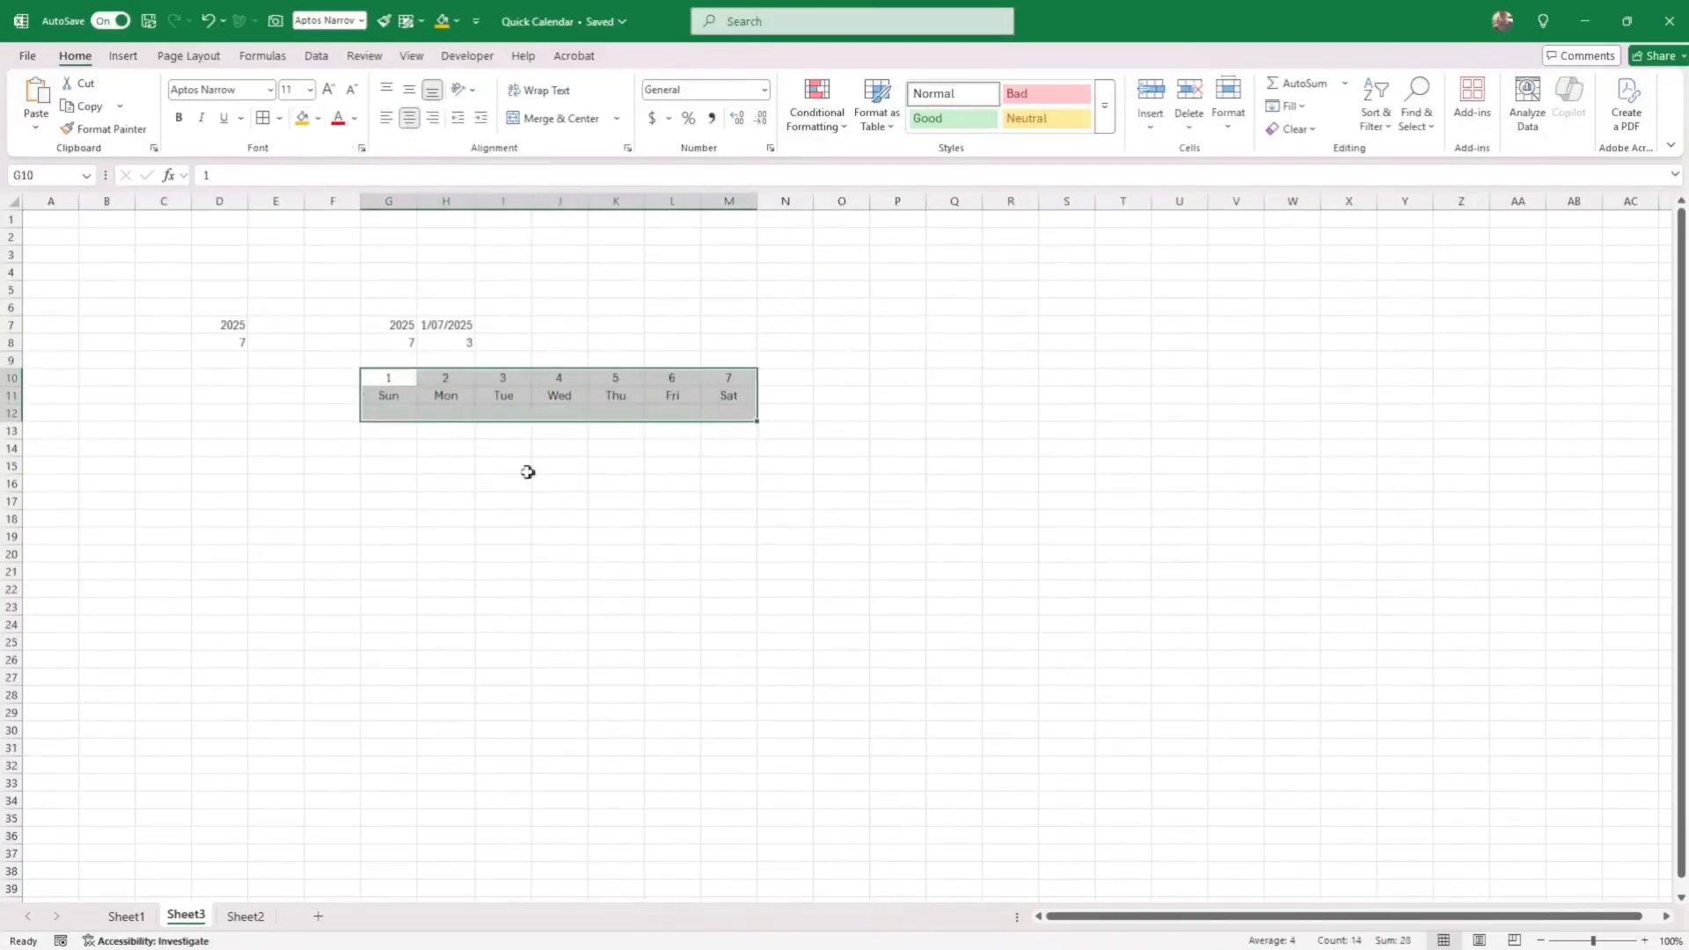
{"action": "left_click", "coordinate": [379, 413]}
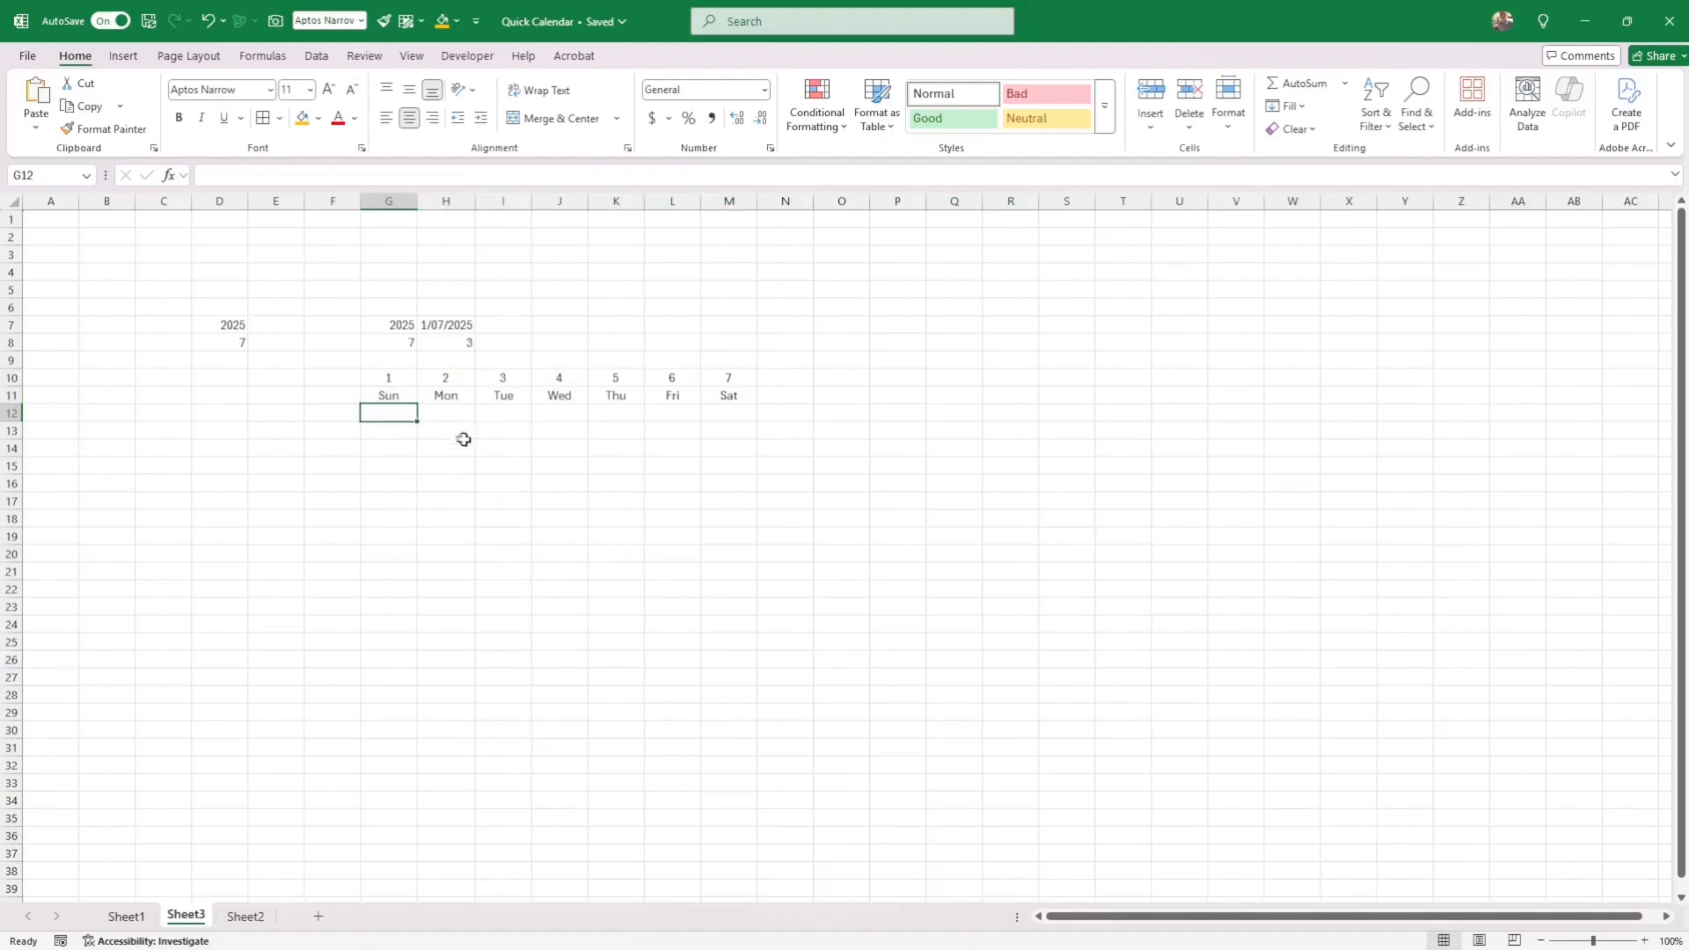
{"action": "left_click", "coordinate": [396, 434]}
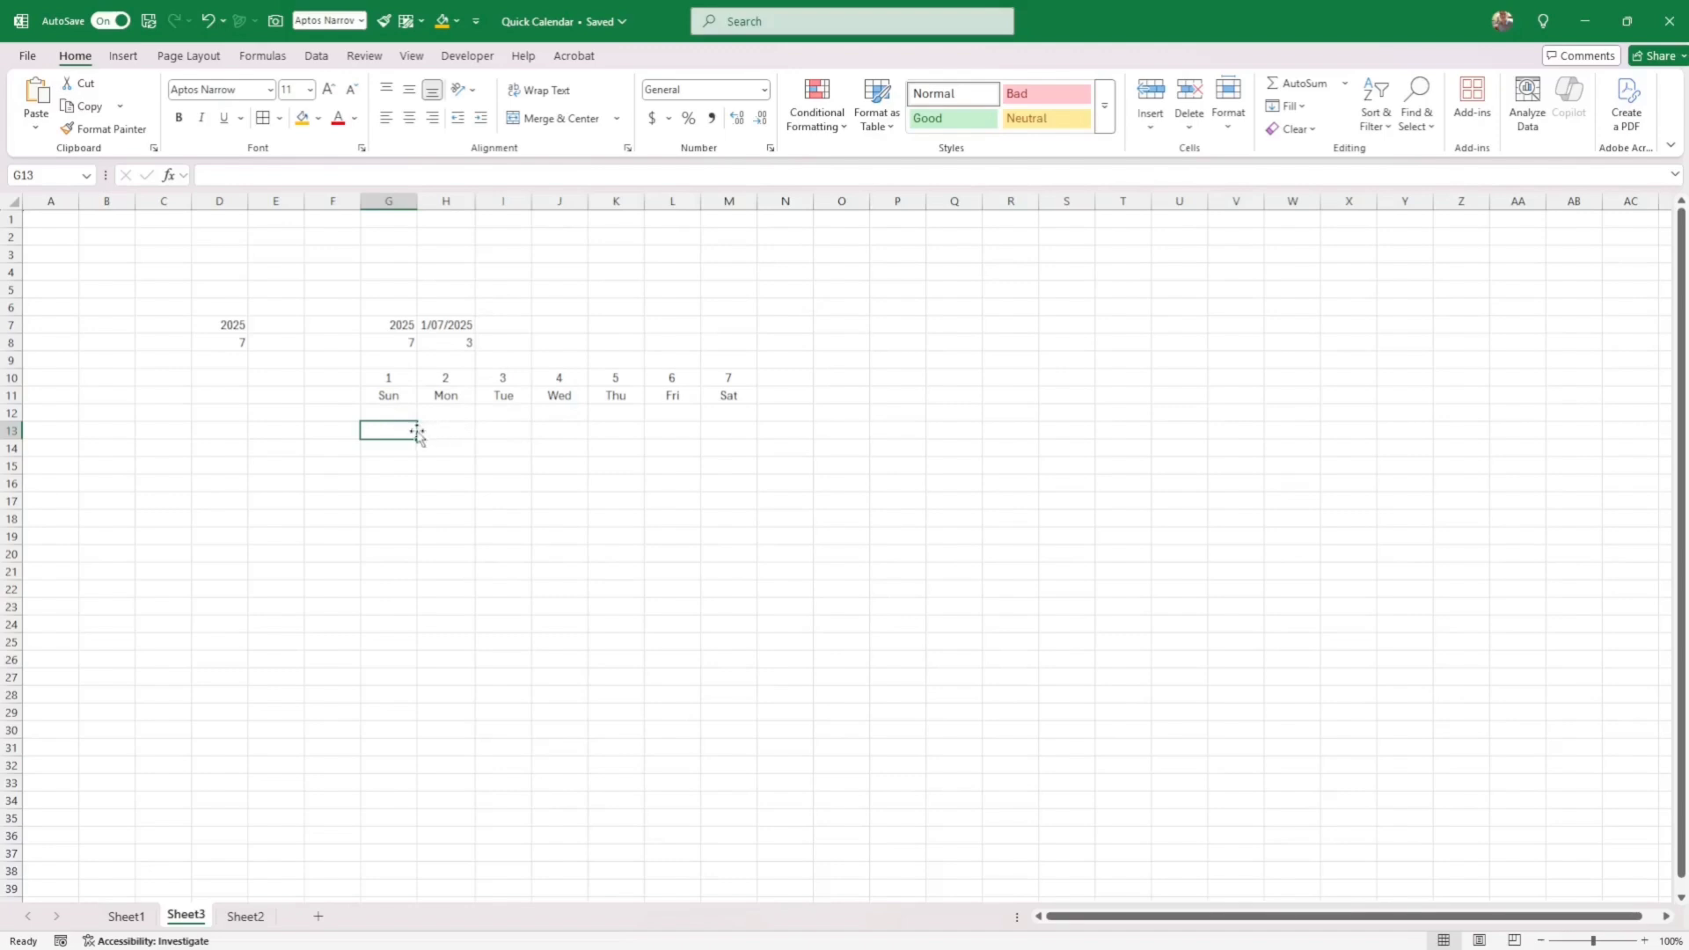
{"action": "left_click", "coordinate": [463, 327]}
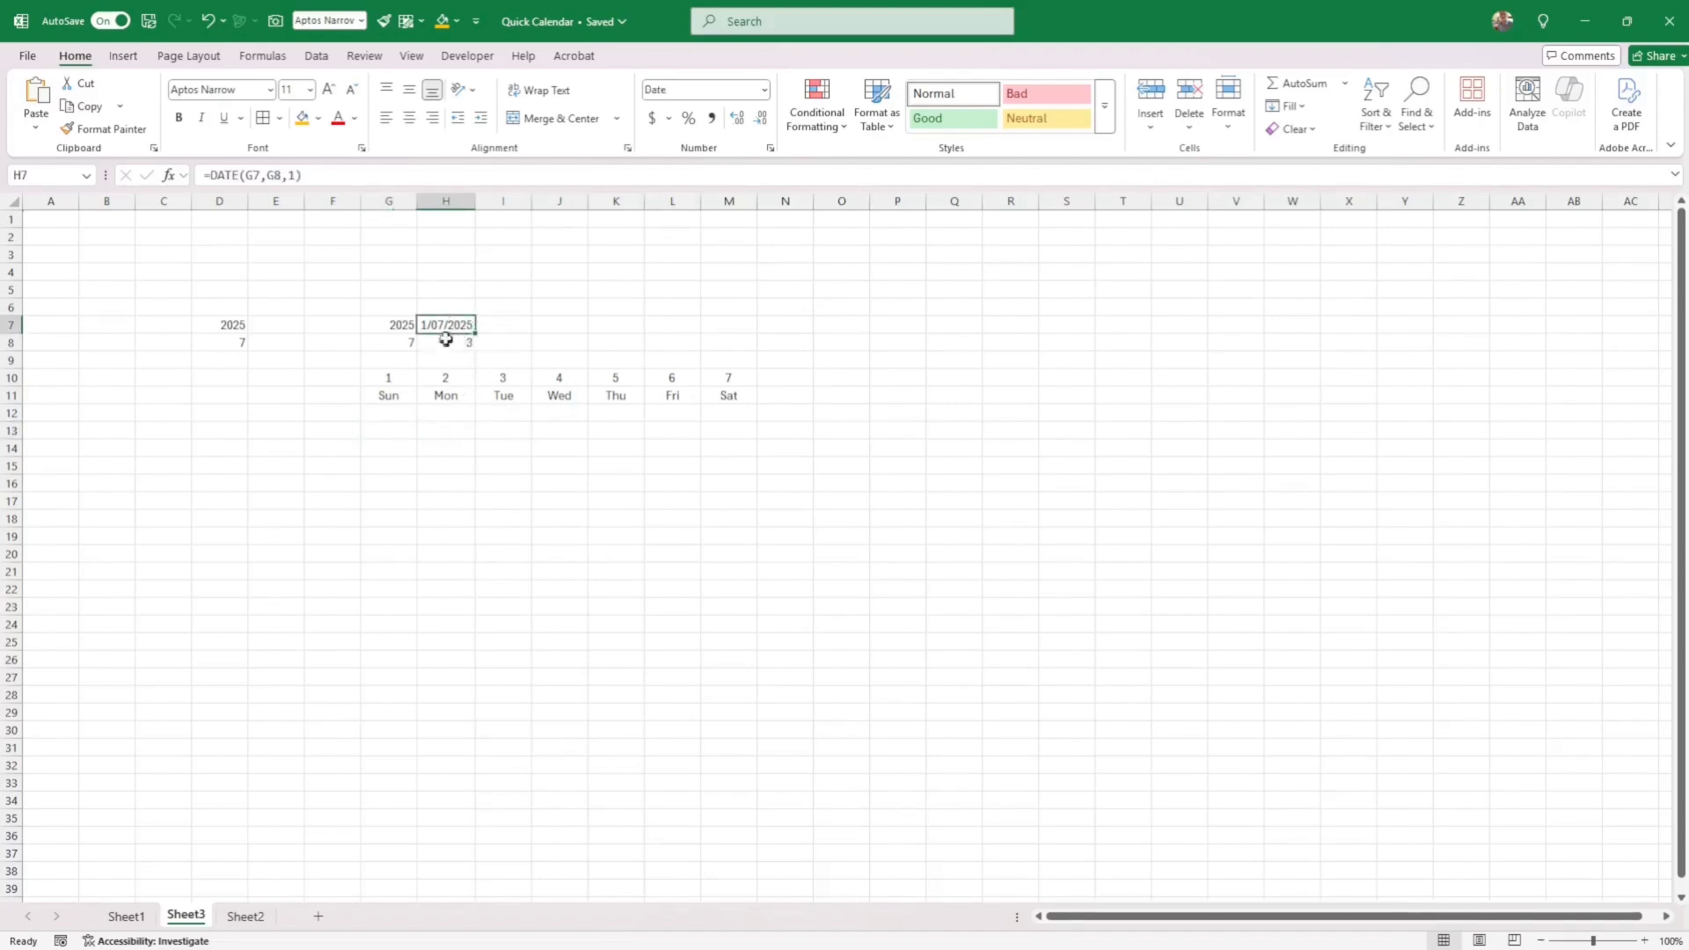
{"action": "key", "text": "Down"}
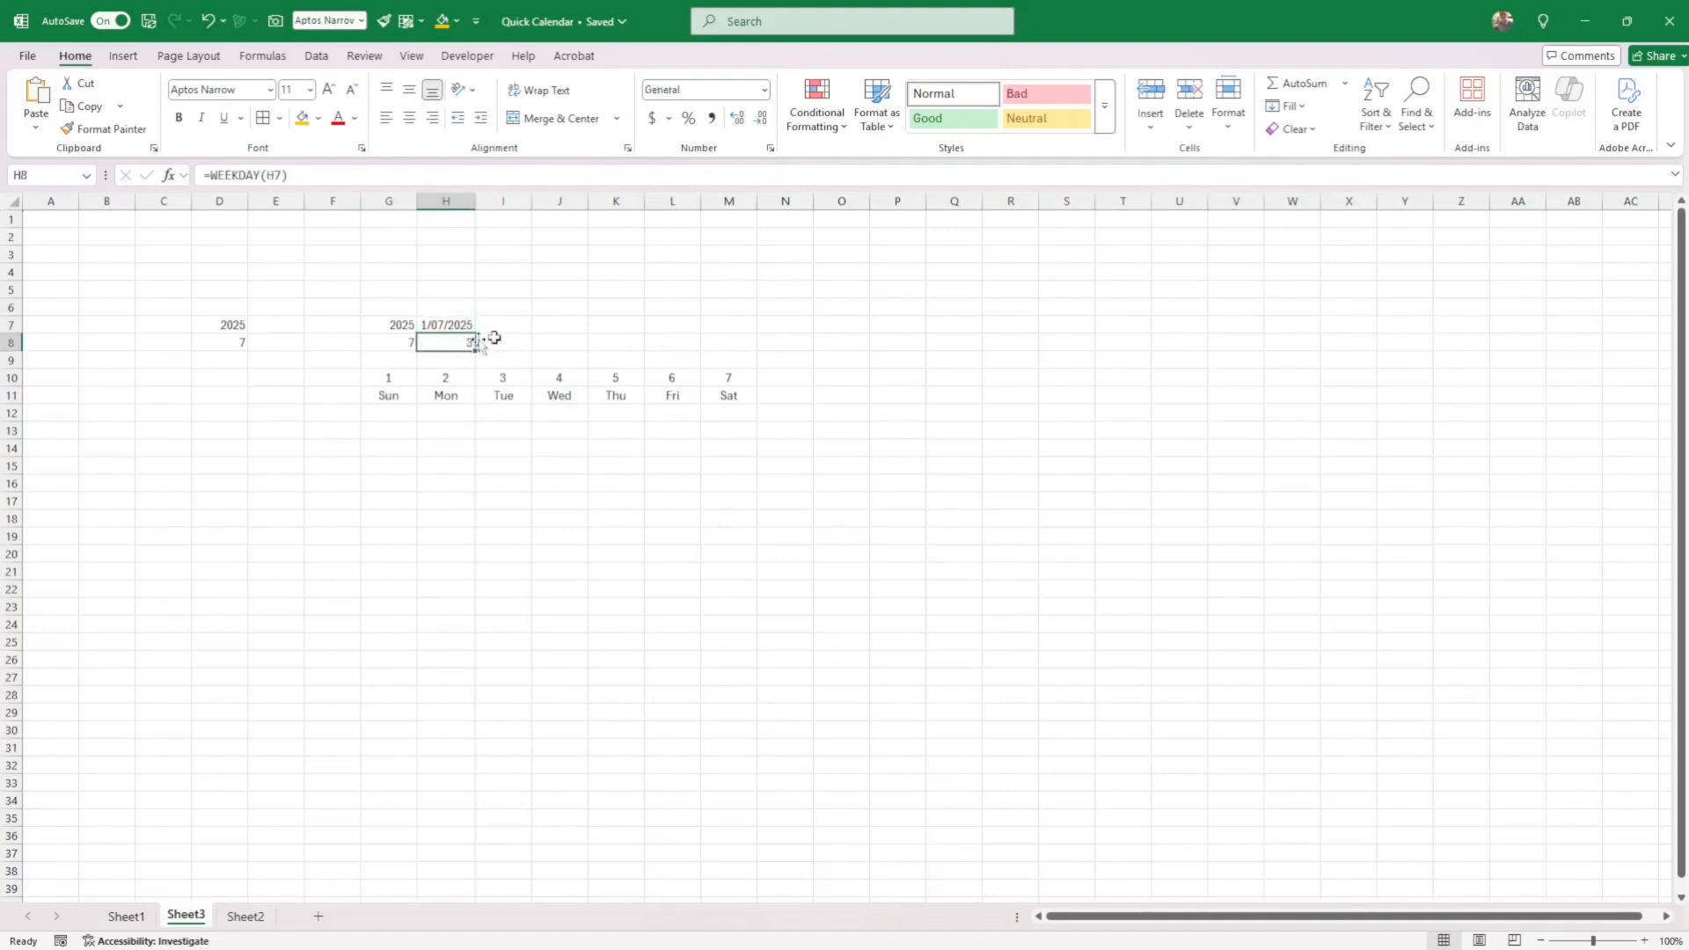
Enter the sample day numbers 1 to 5 in I13:M13, beneath Tue through Sat.
{"action": "left_click", "coordinate": [502, 394]}
{"action": "left_click", "coordinate": [493, 432]}
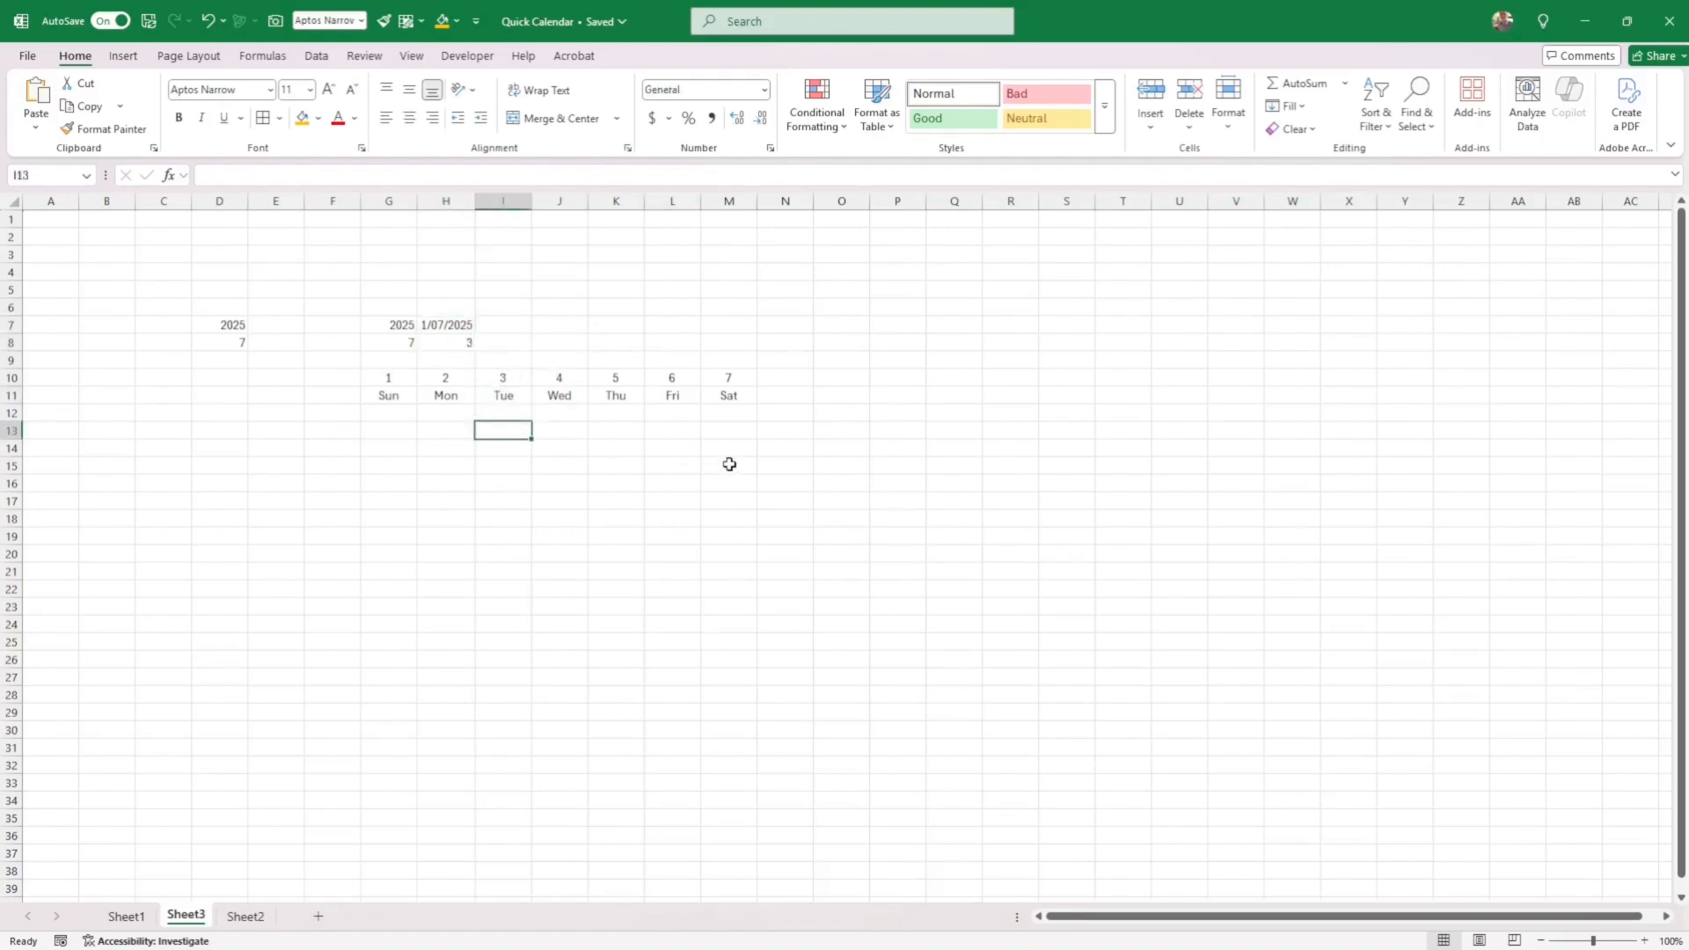
{"action": "type", "text": "1"}
{"action": "key", "text": "Tab"}
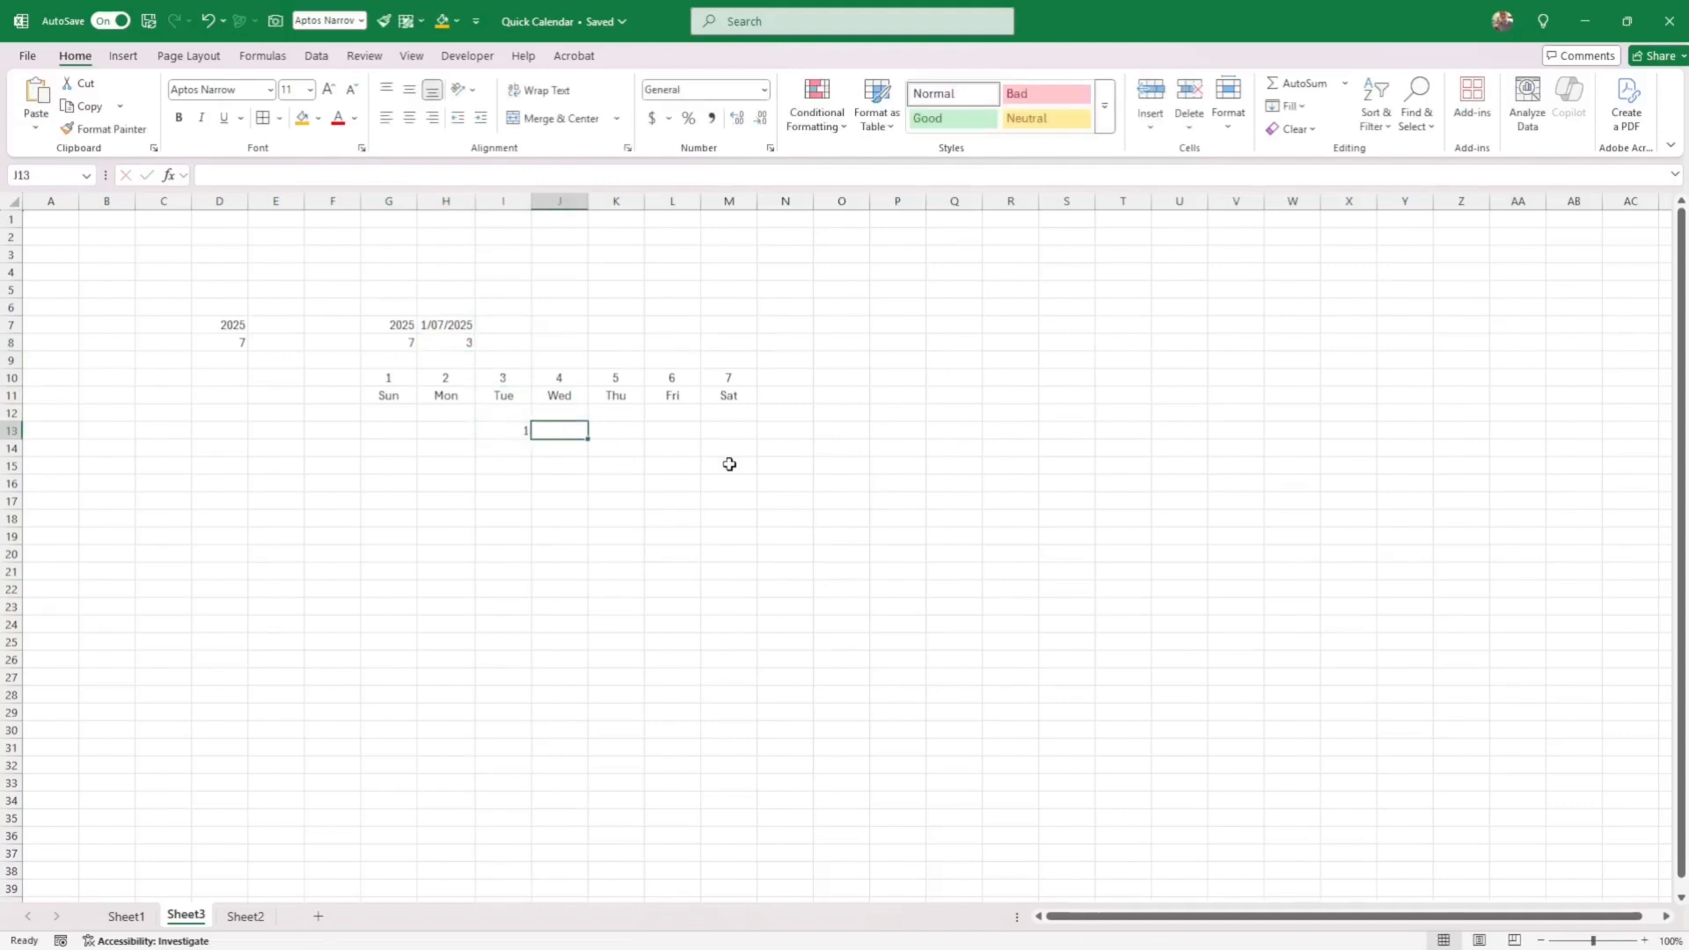
{"action": "type", "text": "2"}
{"action": "key", "text": "Tab"}
{"action": "type", "text": "3"}
{"action": "key", "text": "Tab"}
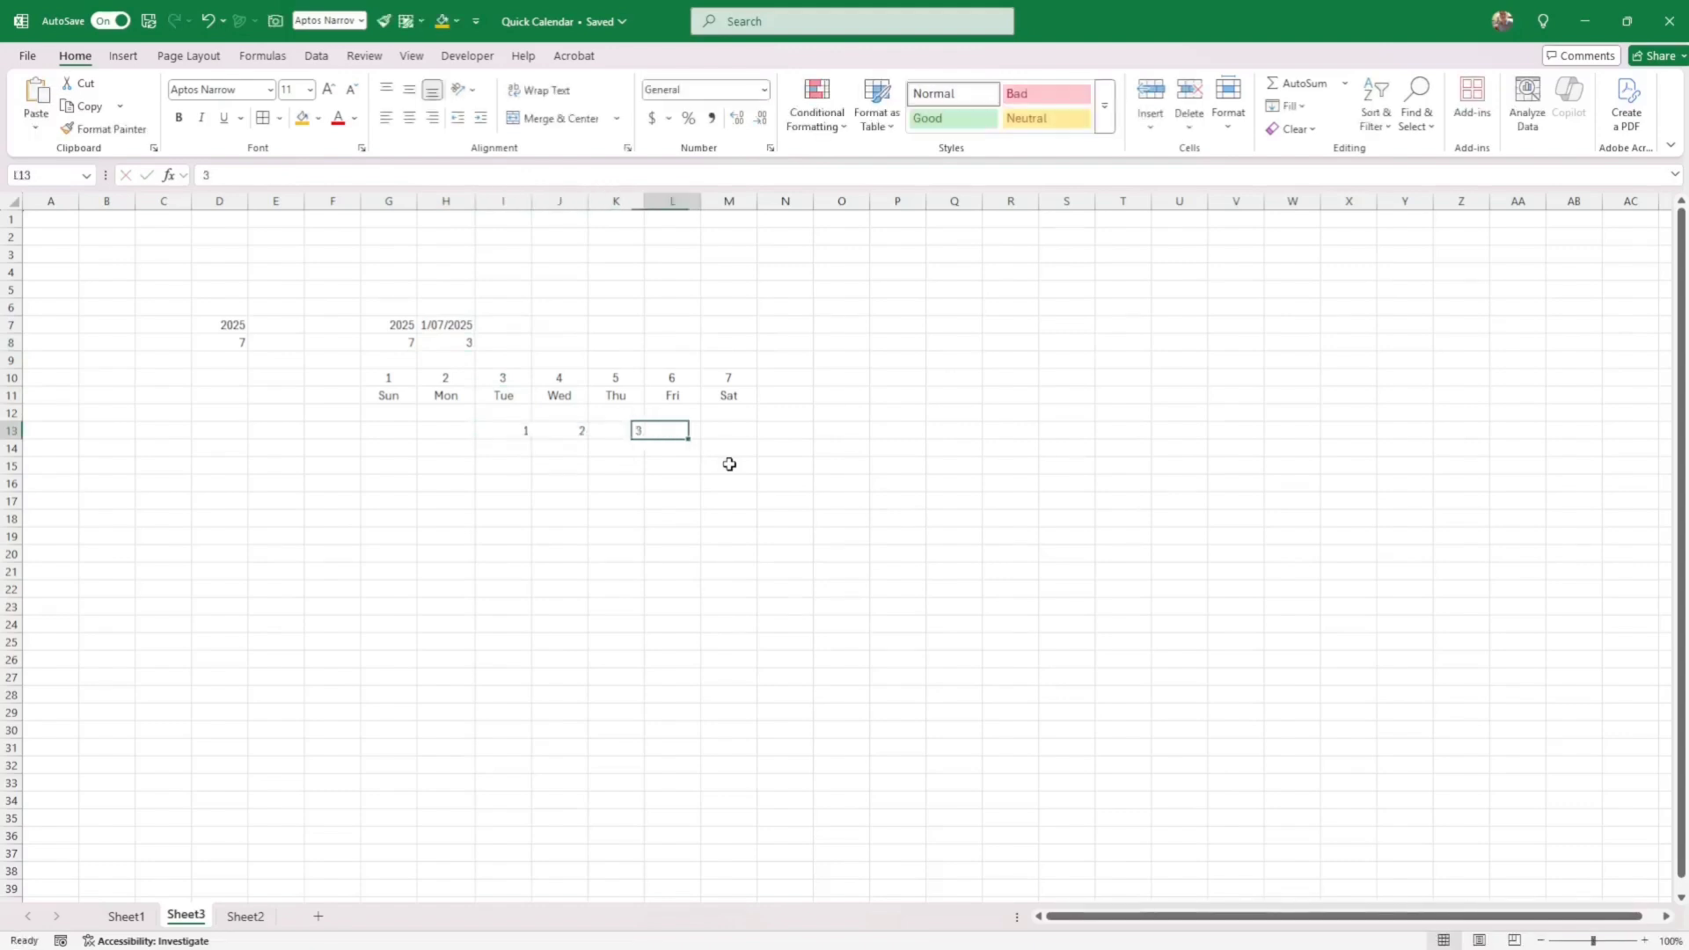
{"action": "type", "text": "4"}
{"action": "key", "text": "Tab"}
{"action": "type", "text": "5"}
Clear the sample day numbers from I13:M13.
{"action": "key", "text": "Left"}
{"action": "key", "text": "Left"}
{"action": "key", "text": "Left"}
{"action": "key", "text": "Left"}
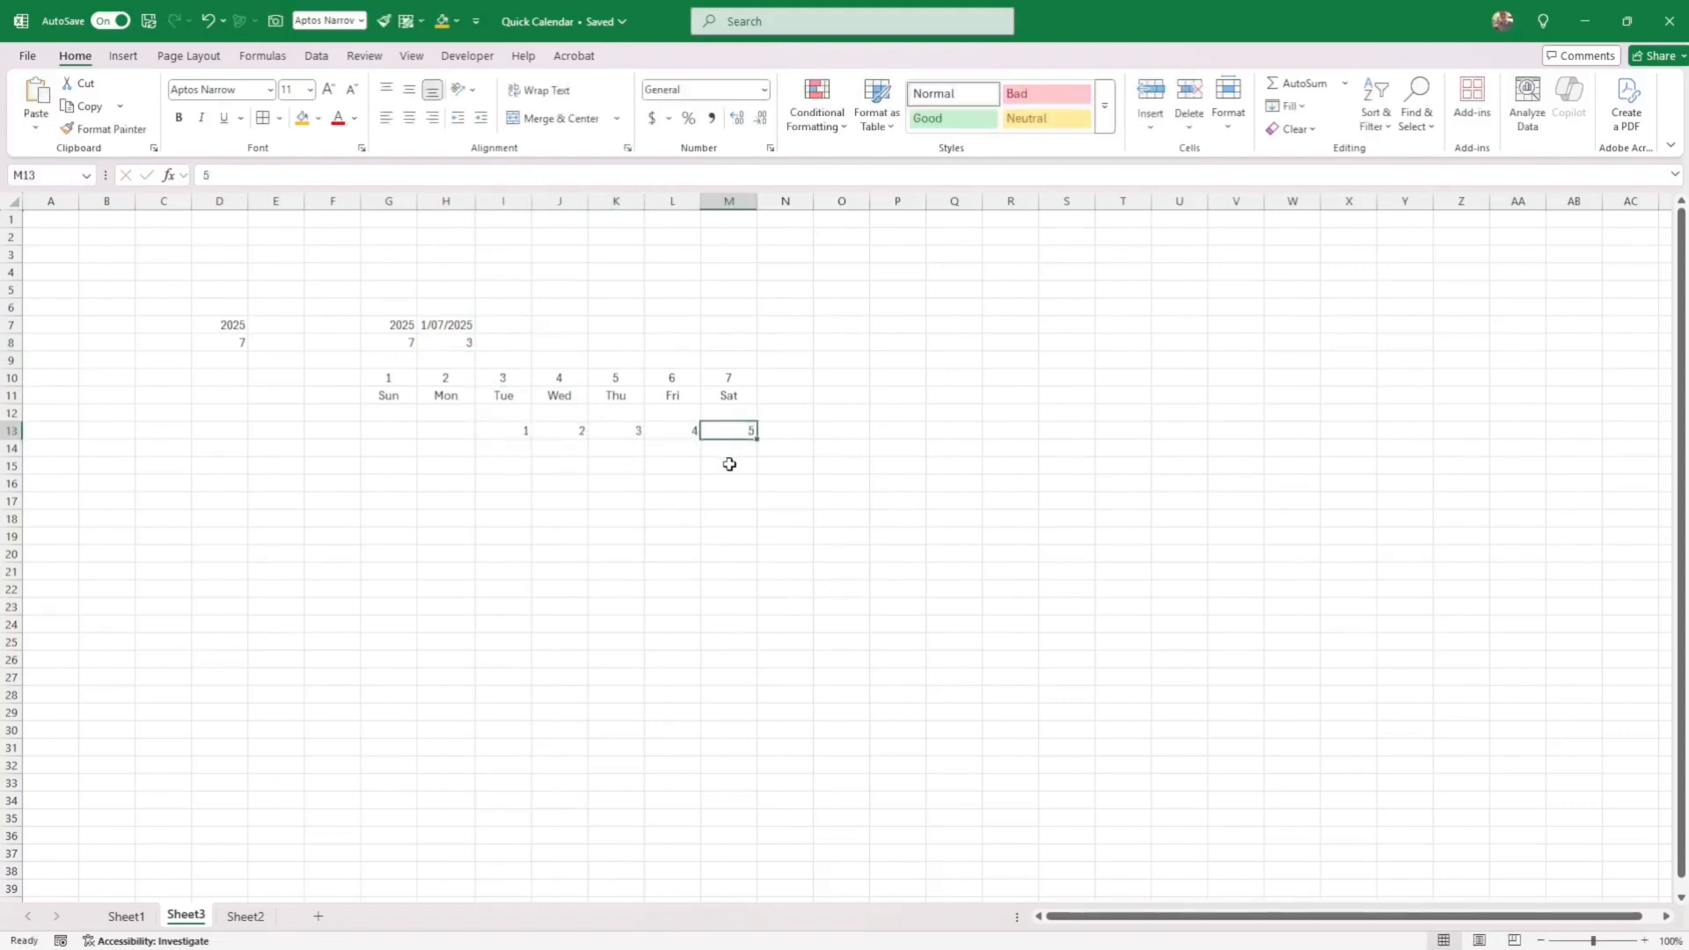
{"action": "key", "text": "shift+Right"}
{"action": "key", "text": "shift+Right"}
{"action": "key", "text": "shift+Right"}
{"action": "key", "text": "shift+Right"}
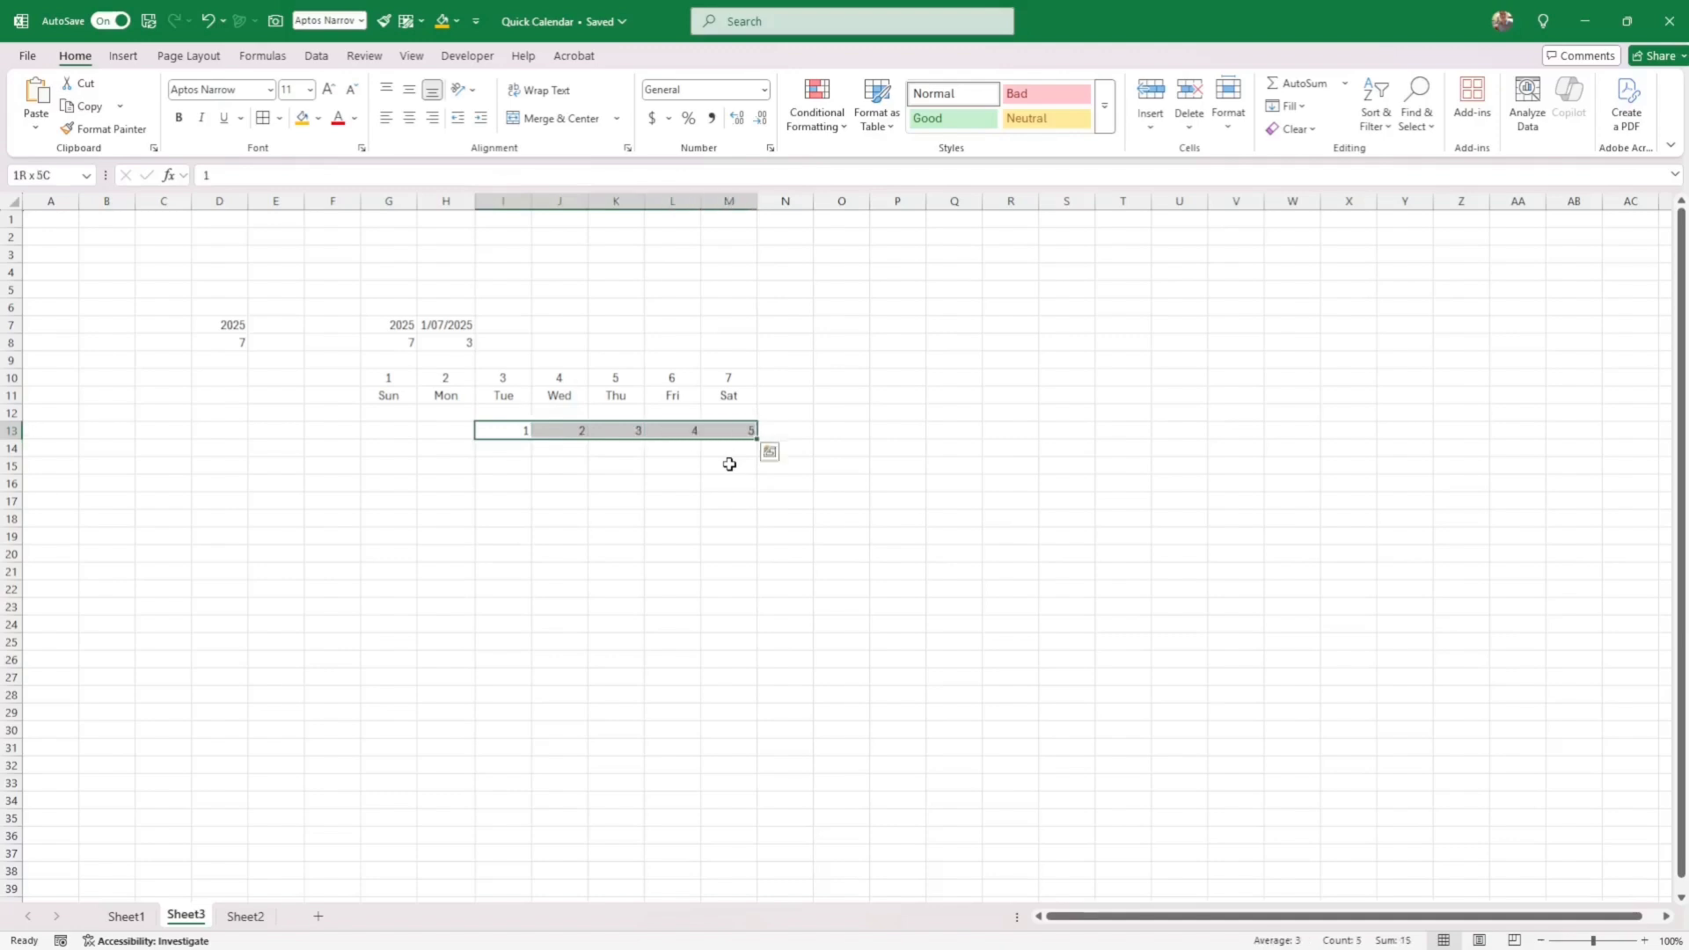
{"action": "key", "text": "Delete"}
Enter the first-week formula =IF($H$8=G10,$H7,IF(F13=0,0,F13+1)) in G13.
{"action": "key", "text": "Left"}
{"action": "key", "text": "Left"}
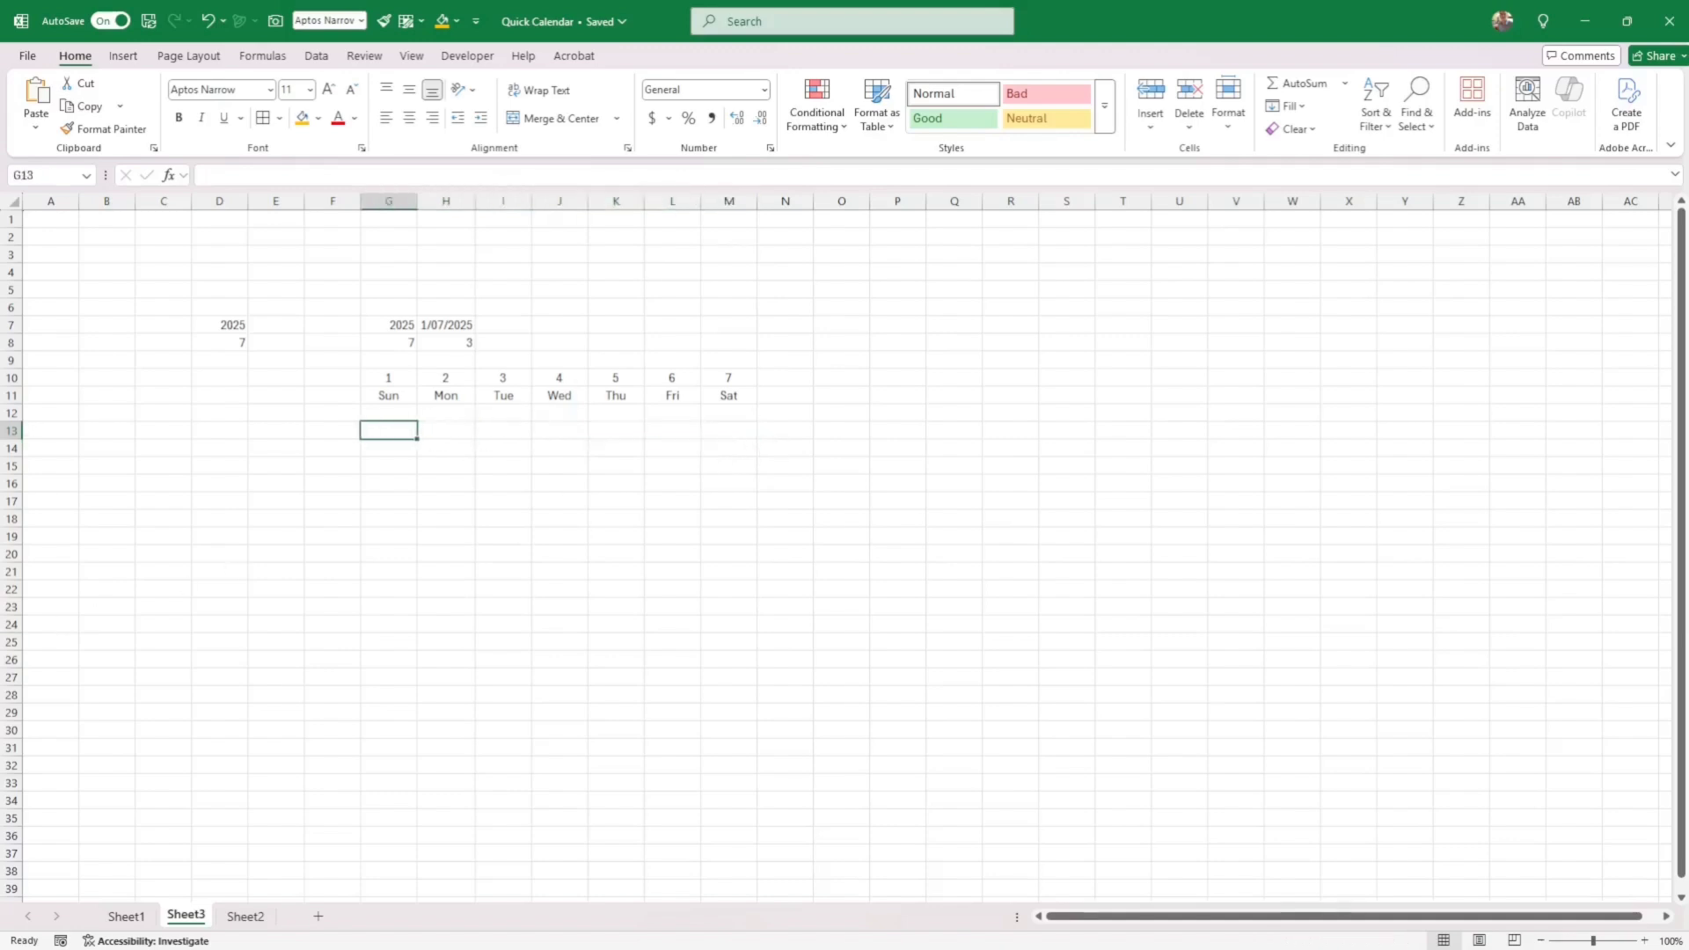
{"action": "type", "text": "=IF($H$8=G10,$H7,IF(F13=0,0,F13+1))"}
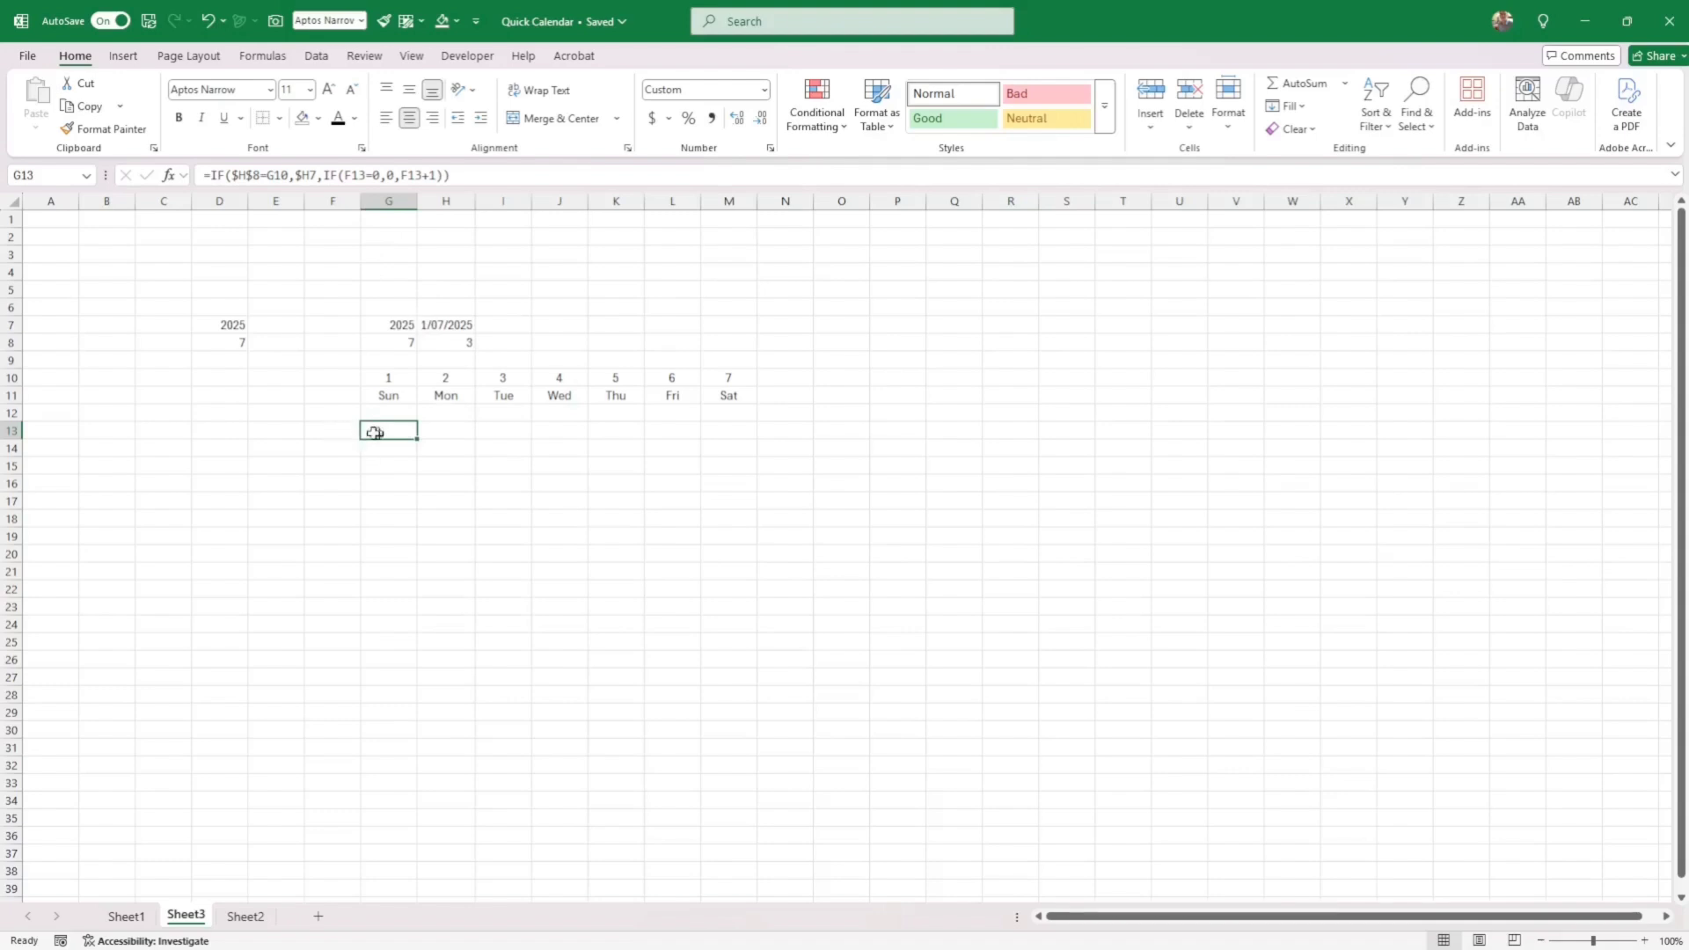
Replace both zeros in G13's formula with empty strings, making it =IF($H$8=G10,$H7,IF(F13="","",F13+1)).
{"action": "left_click", "coordinate": [382, 175]}
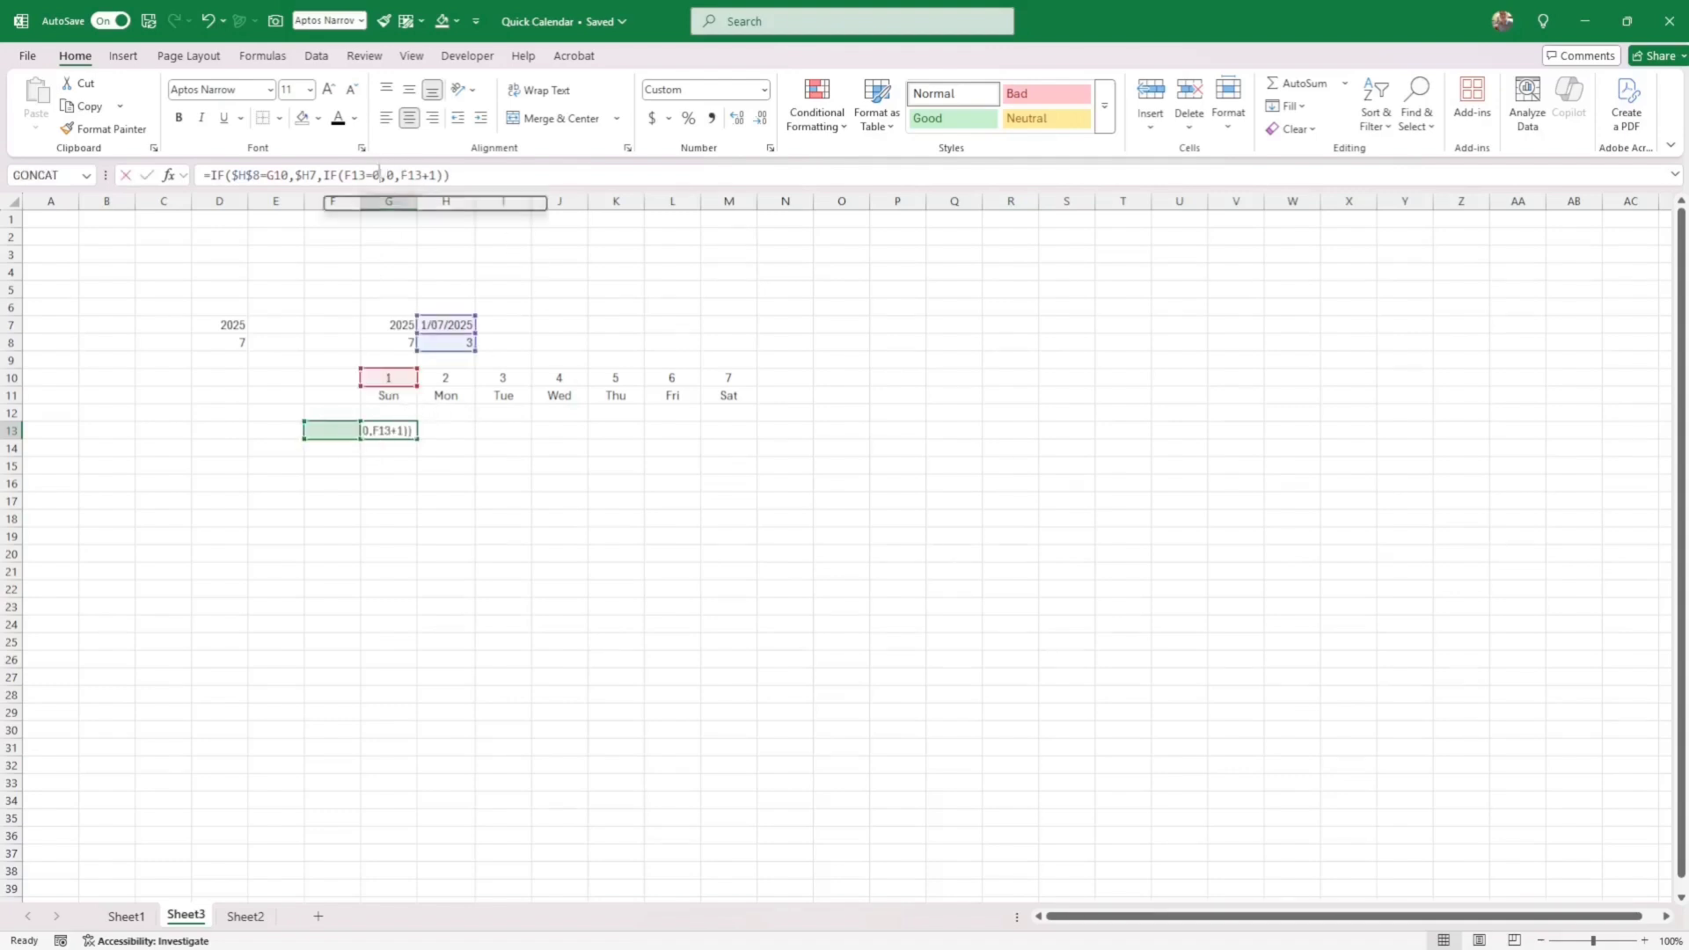
{"action": "key", "text": "BackSpace"}
{"action": "type", "text": "\"\""}
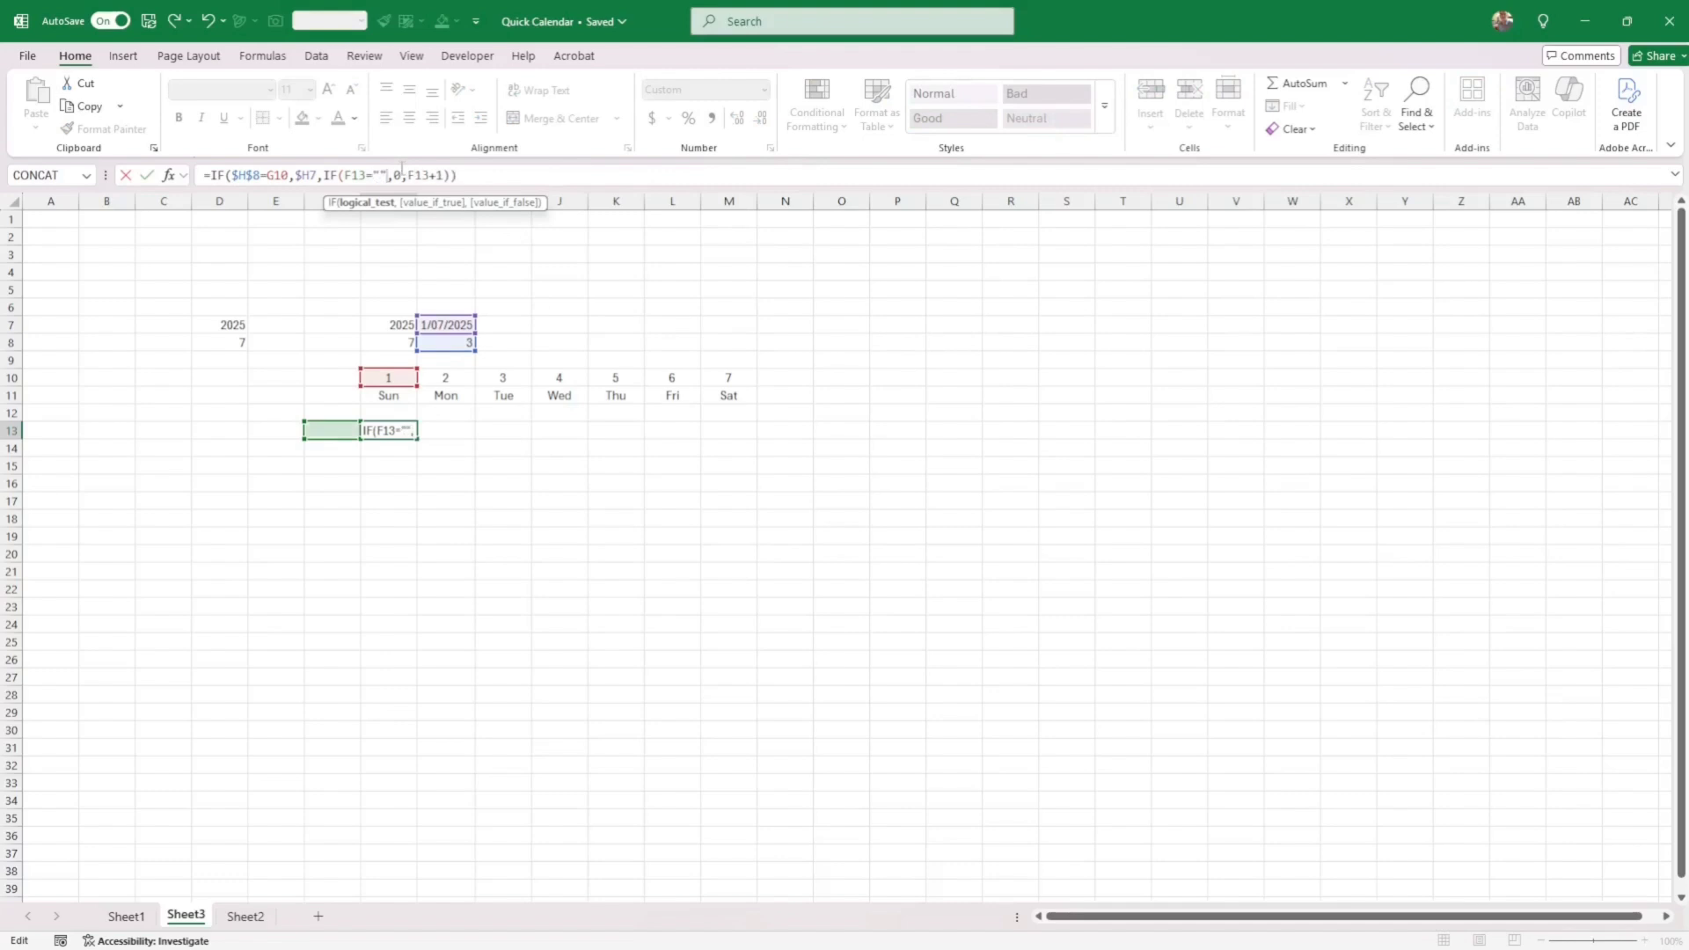
{"action": "key", "text": "Right"}
{"action": "key", "text": "Delete"}
{"action": "type", "text": "\"\""}
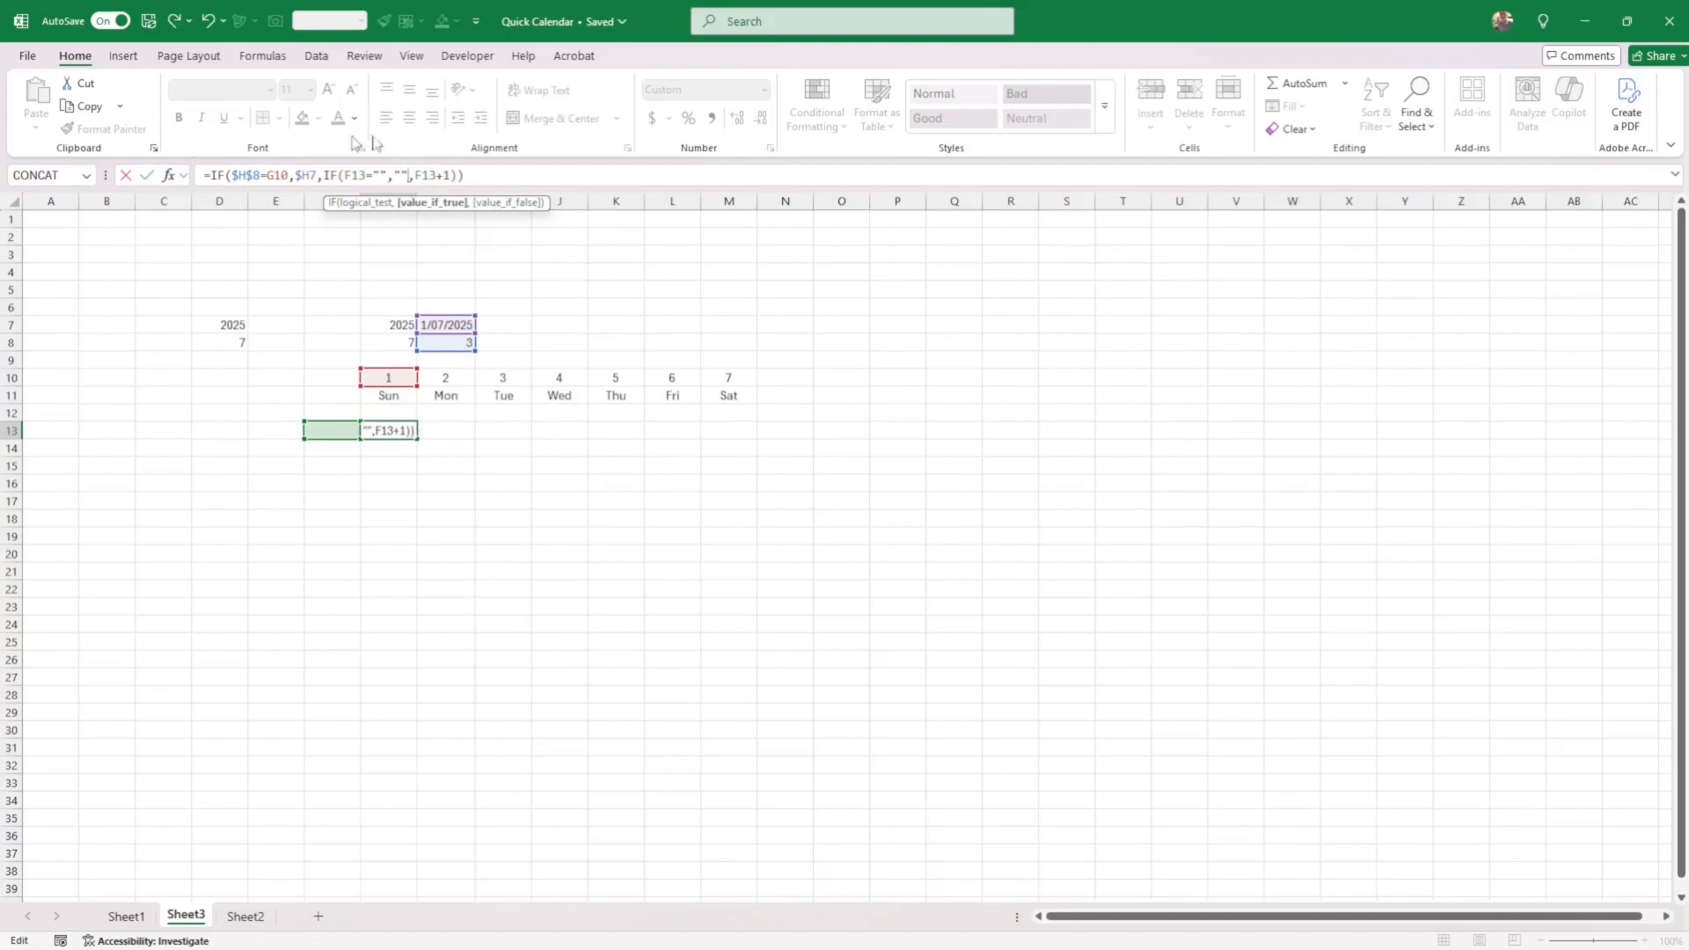
{"action": "key", "text": "Return"}
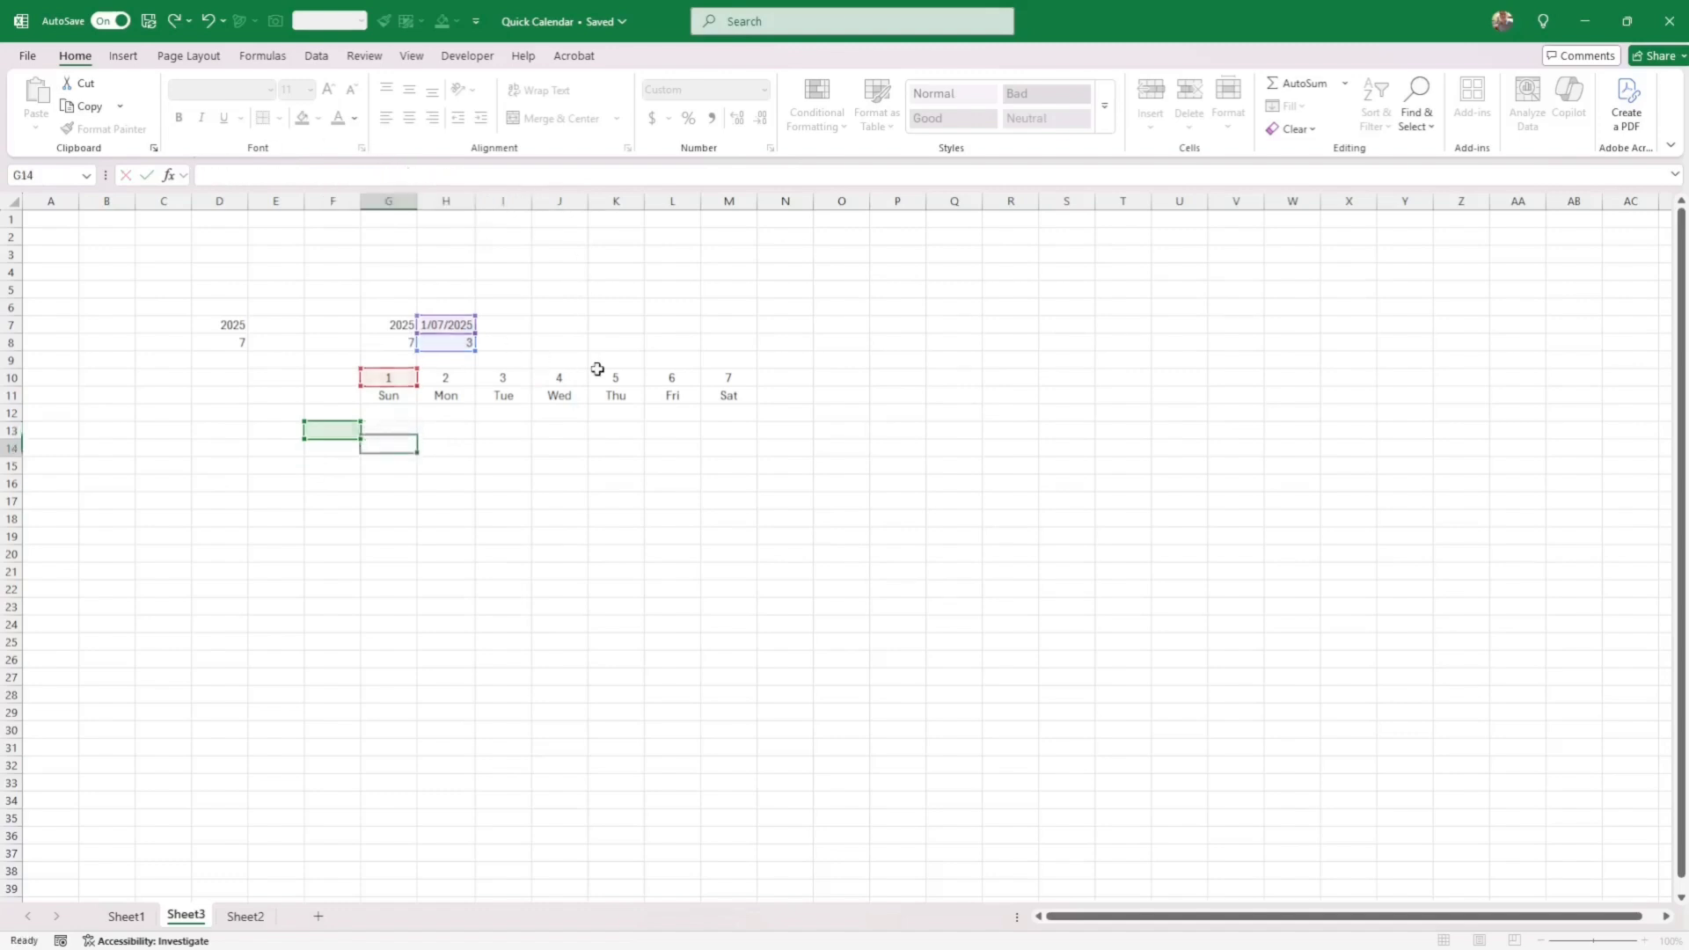
Fill the G13 formula across to M13 and inspect G13's custom number format without changing it.
{"action": "left_click", "coordinate": [384, 432]}
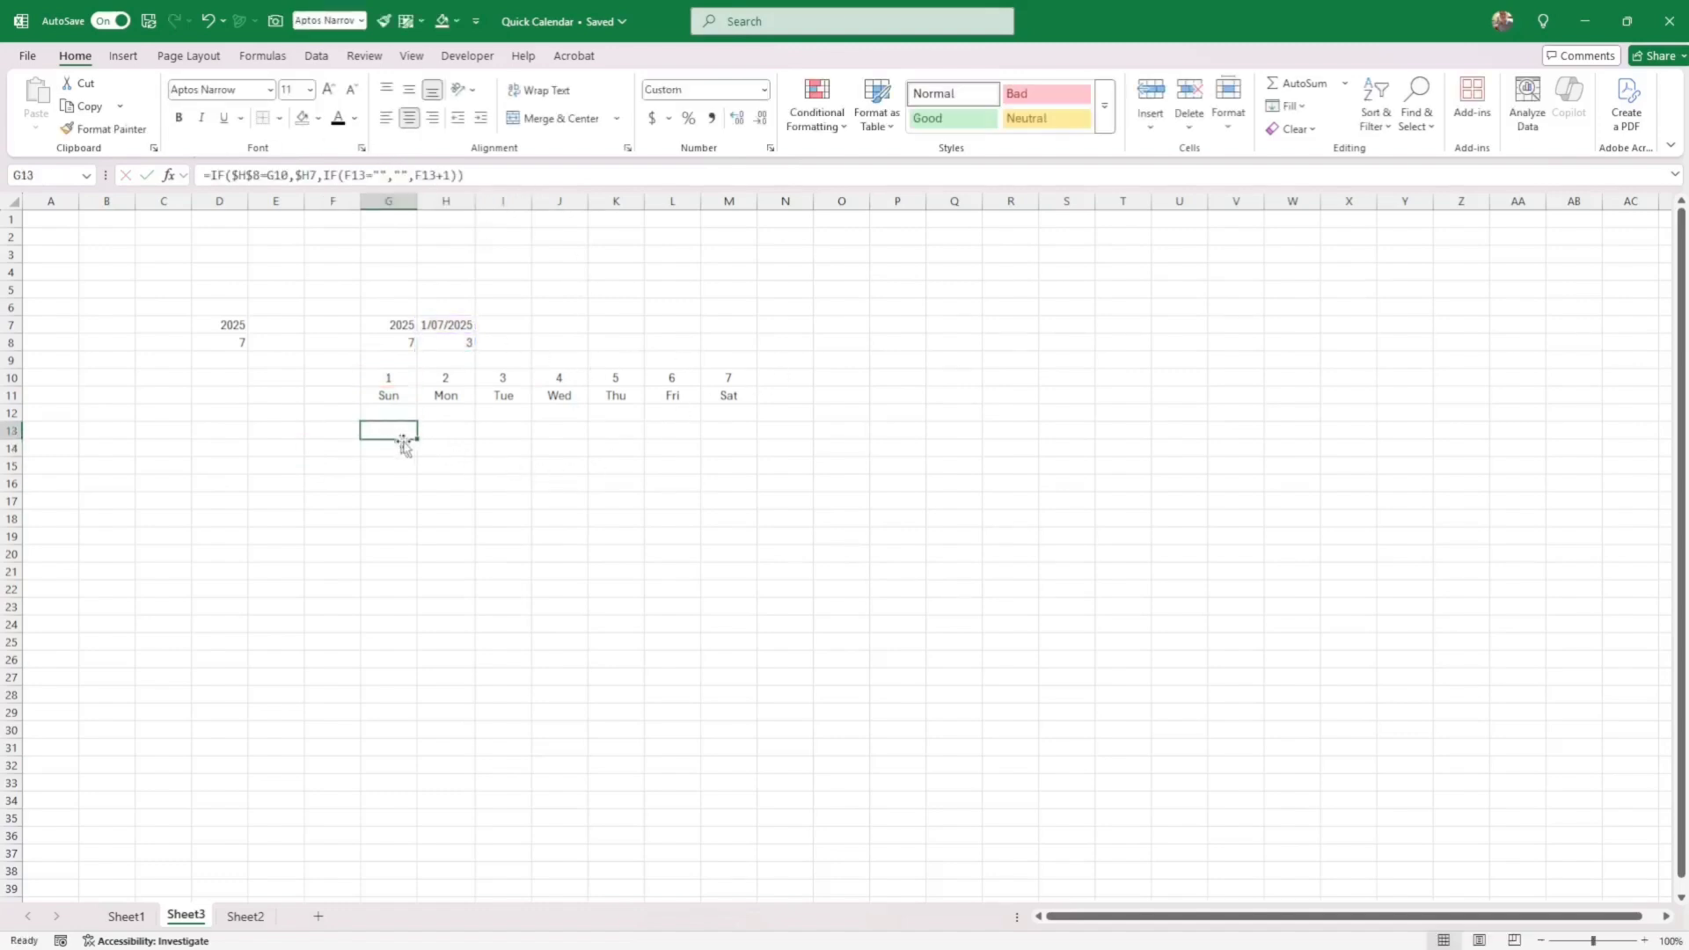
{"action": "left_click_drag", "start_coordinate": [418, 439], "coordinate": [745, 438]}
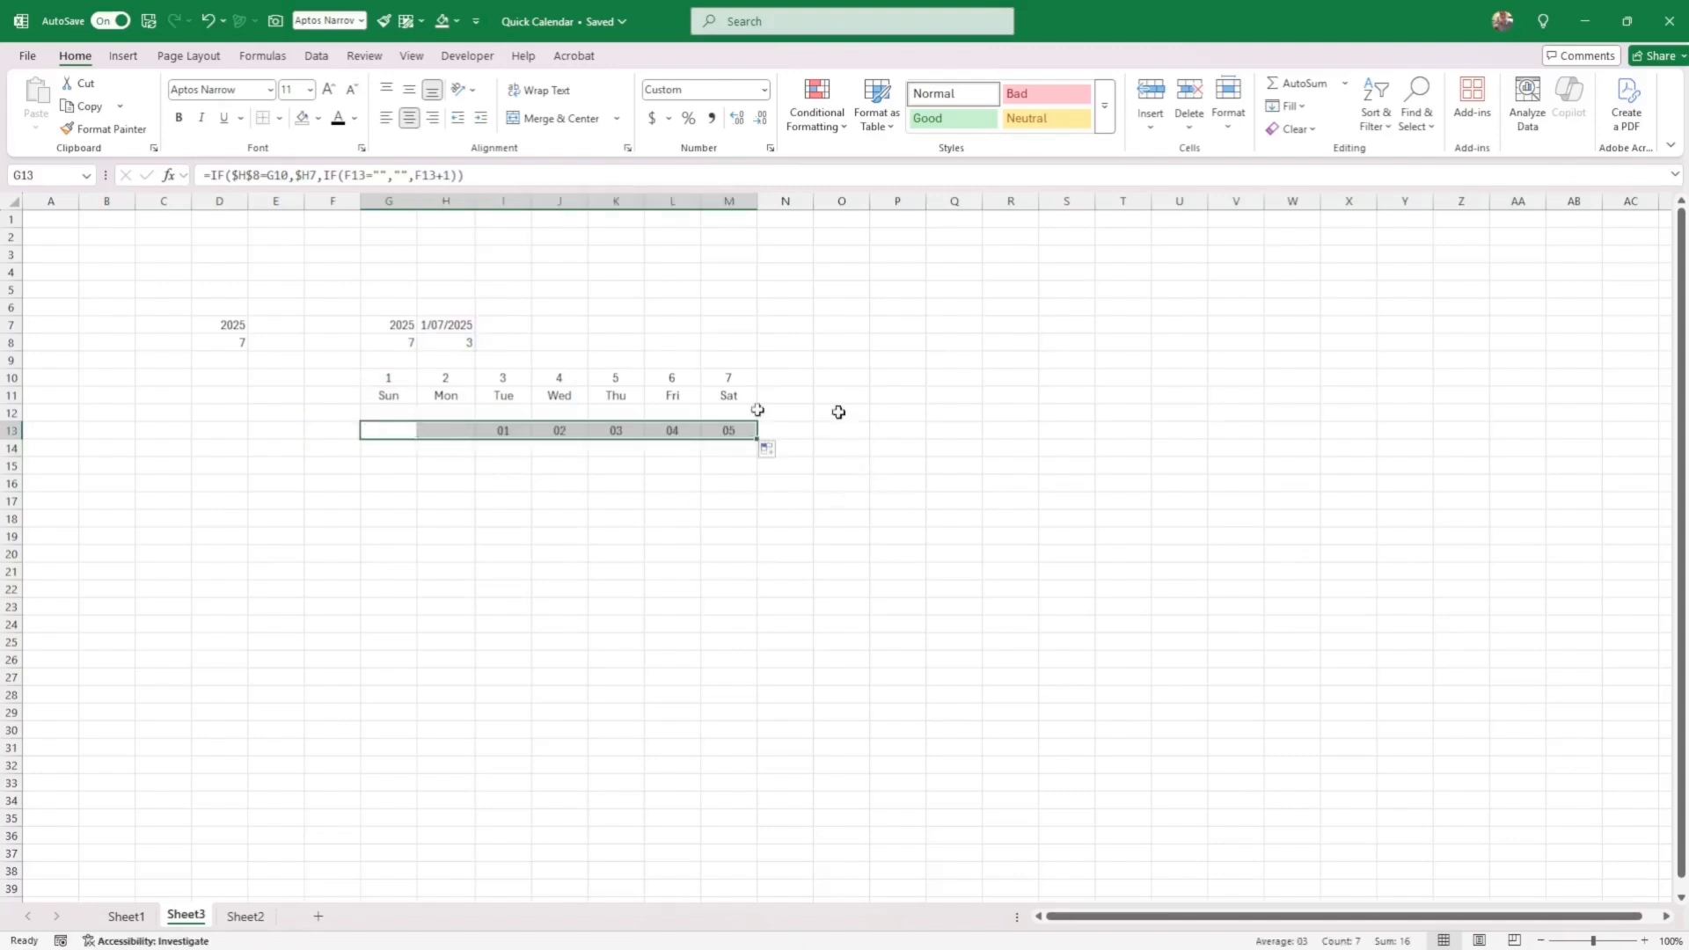
{"action": "left_click", "coordinate": [391, 431]}
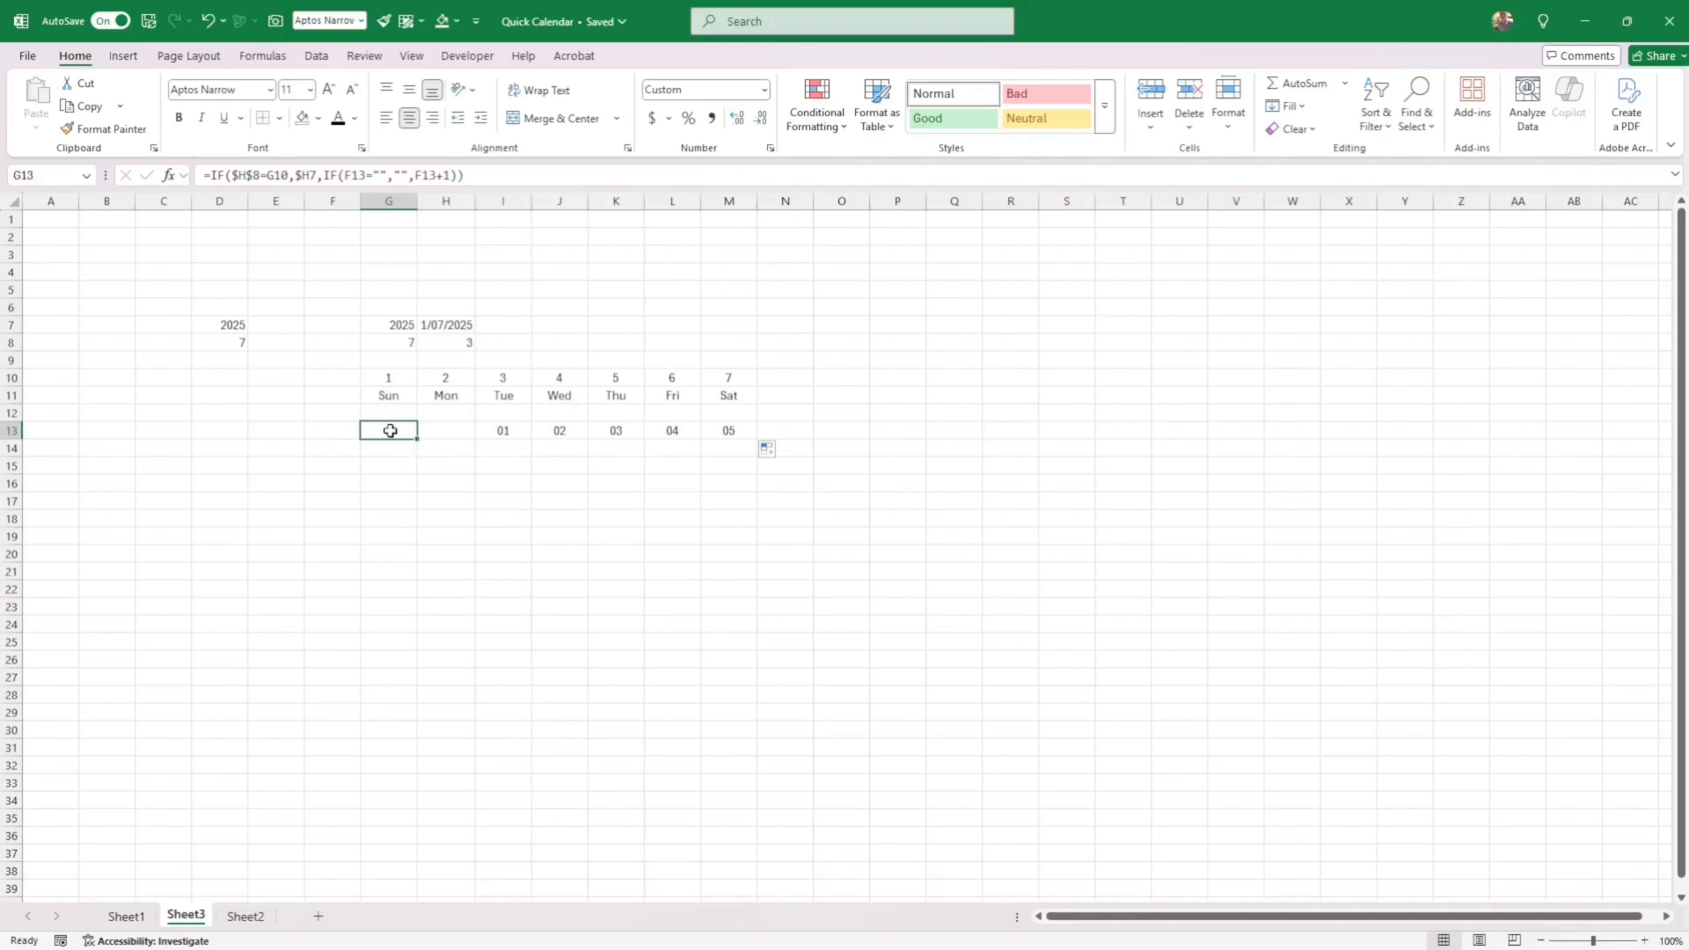
{"action": "right_click", "coordinate": [394, 433]}
{"action": "left_click", "coordinate": [494, 778]}
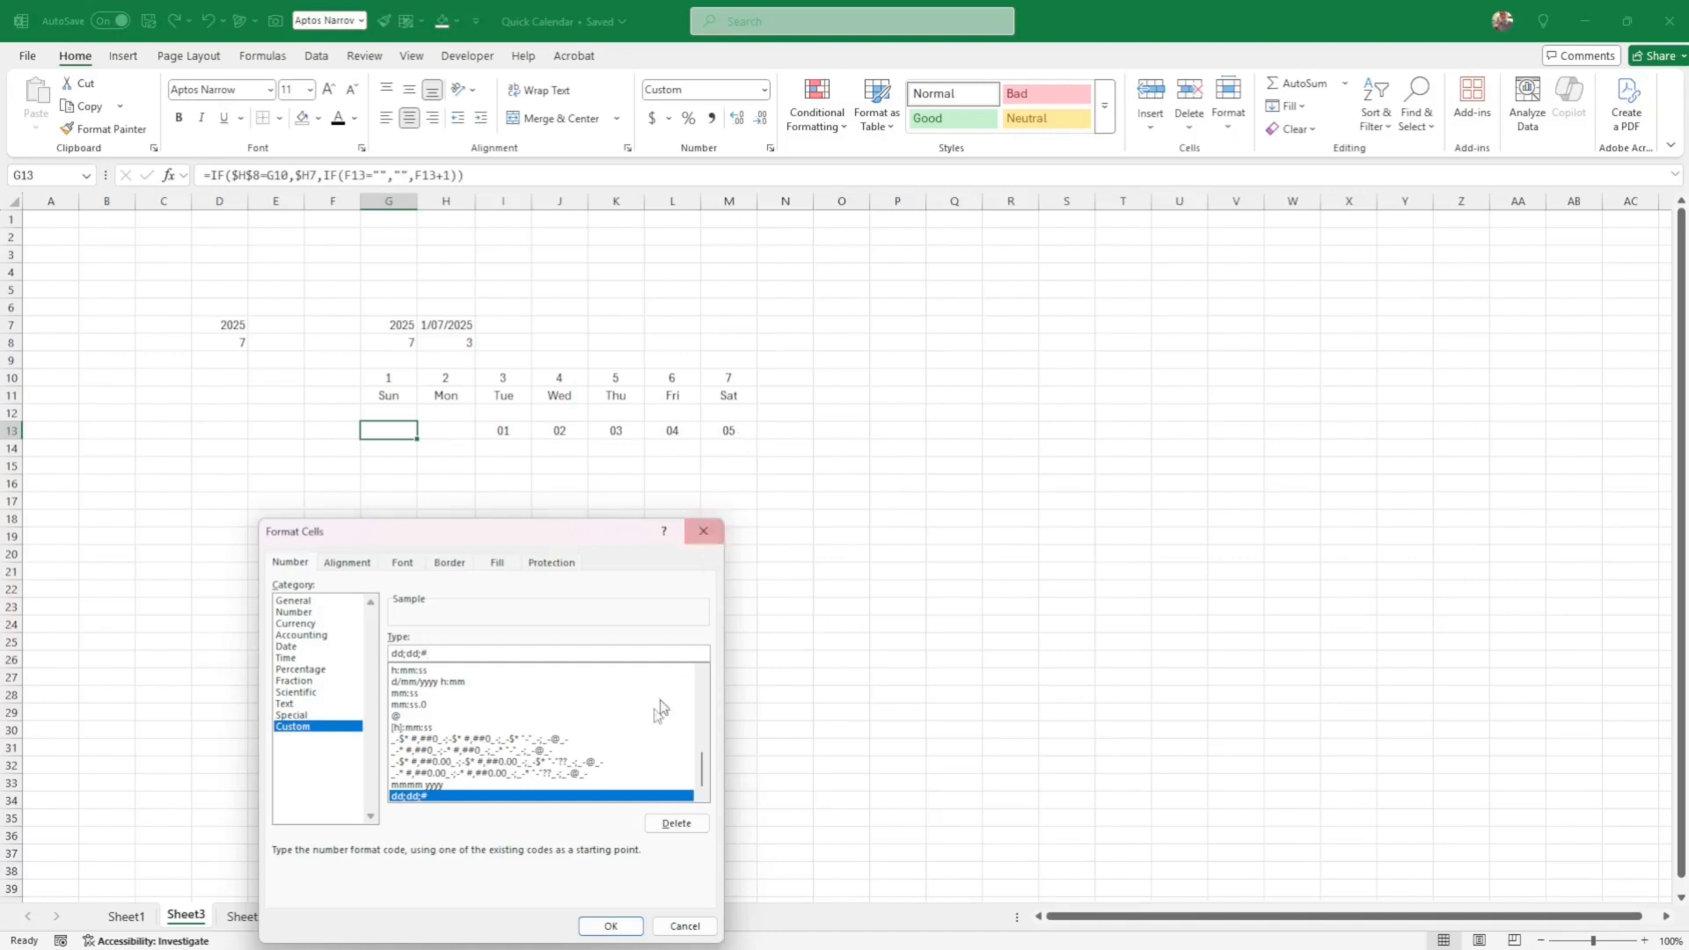
{"action": "left_click", "coordinate": [675, 926]}
Enter =M13+1 in G14 to continue from the previous Saturday and fill it down to G18.
{"action": "key", "text": "Return"}
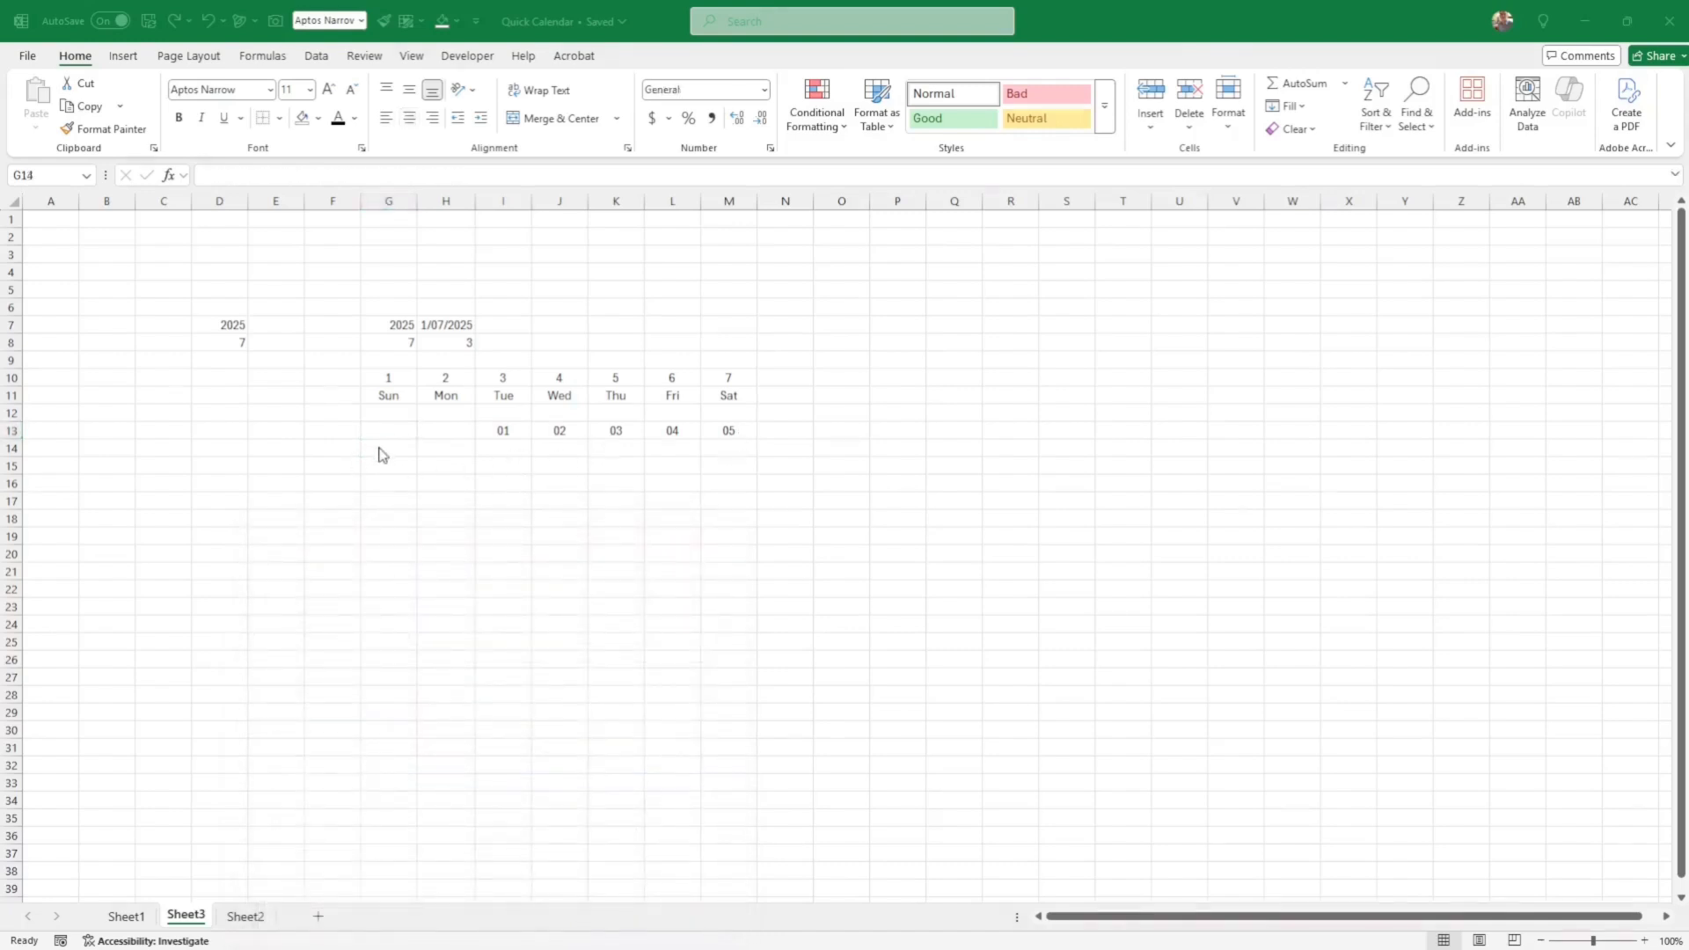
{"action": "type", "text": "="}
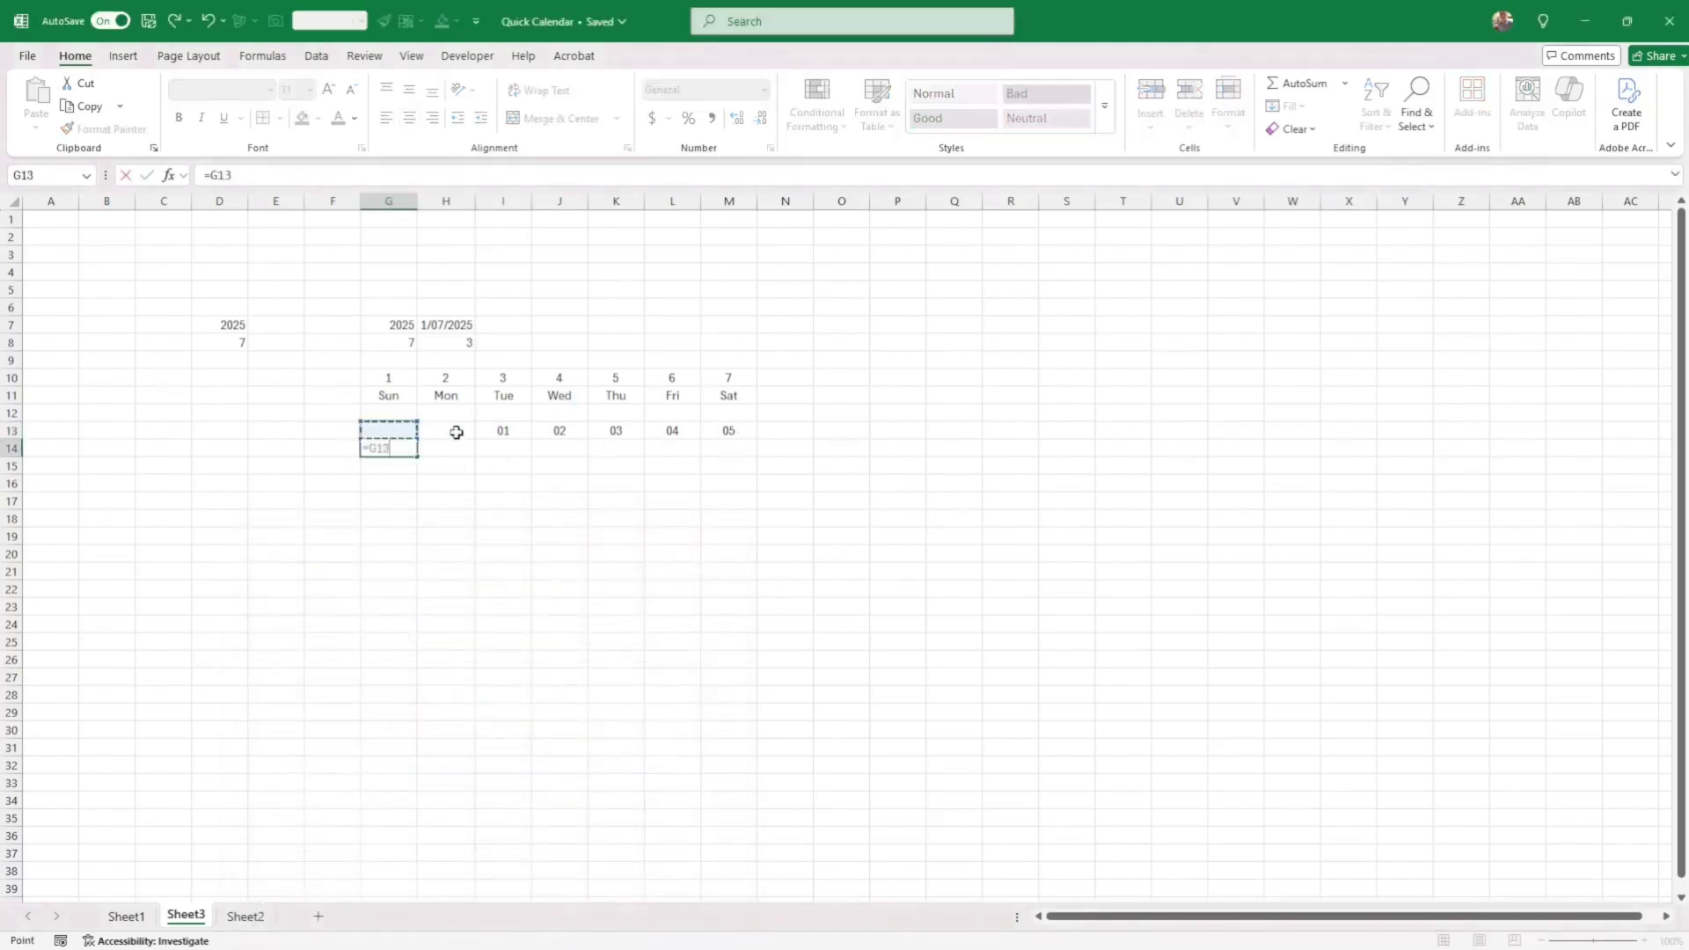
{"action": "key", "text": "Up"}
{"action": "key", "text": "Right"}
{"action": "key", "text": "Right"}
{"action": "key", "text": "Right"}
{"action": "key", "text": "Right"}
{"action": "key", "text": "Right"}
{"action": "key", "text": "Right"}
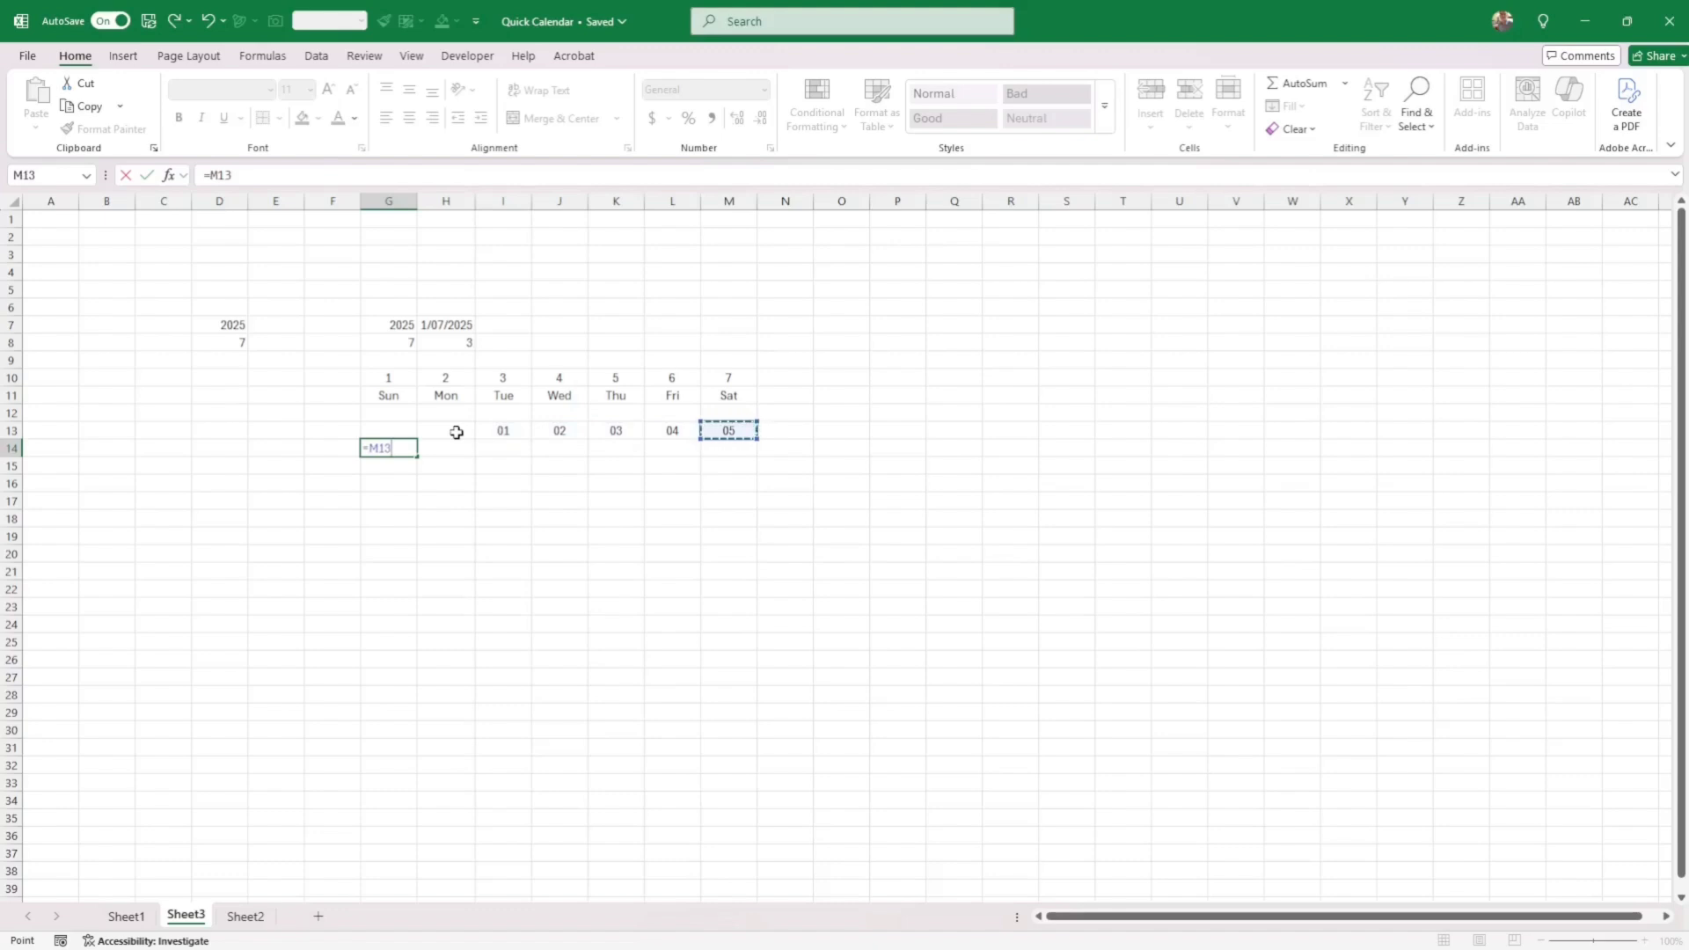
{"action": "type", "text": "+1"}
{"action": "key", "text": "Return"}
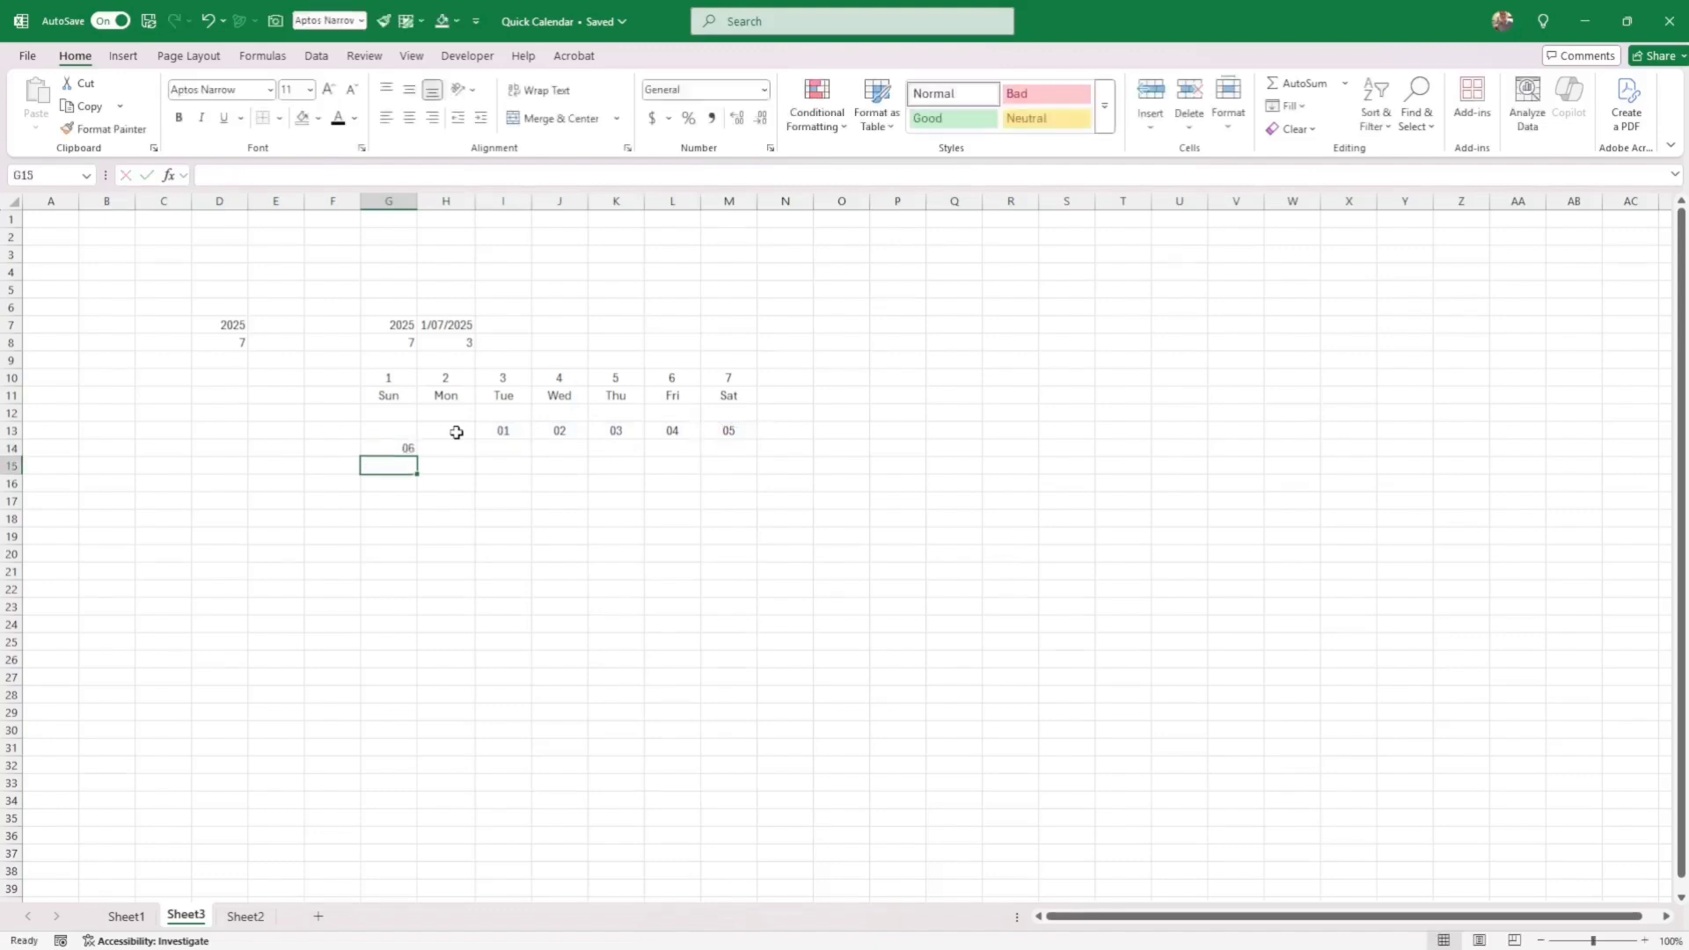
{"action": "key", "text": "Up"}
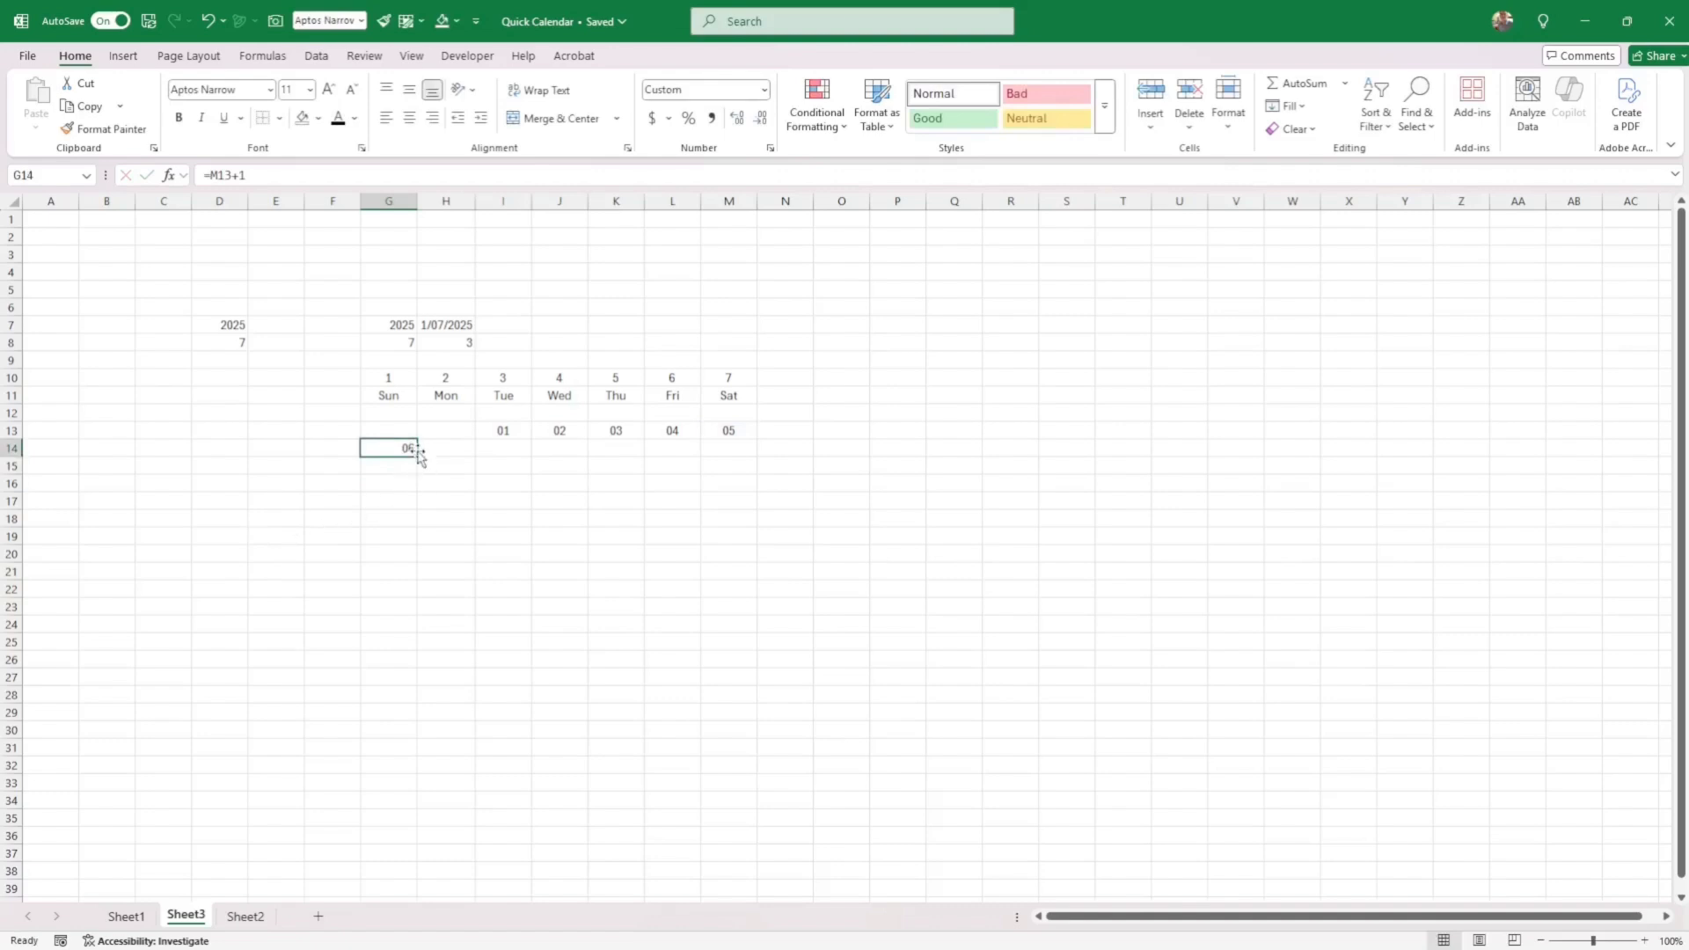
{"action": "left_click_drag", "start_coordinate": [417, 458], "coordinate": [417, 528]}
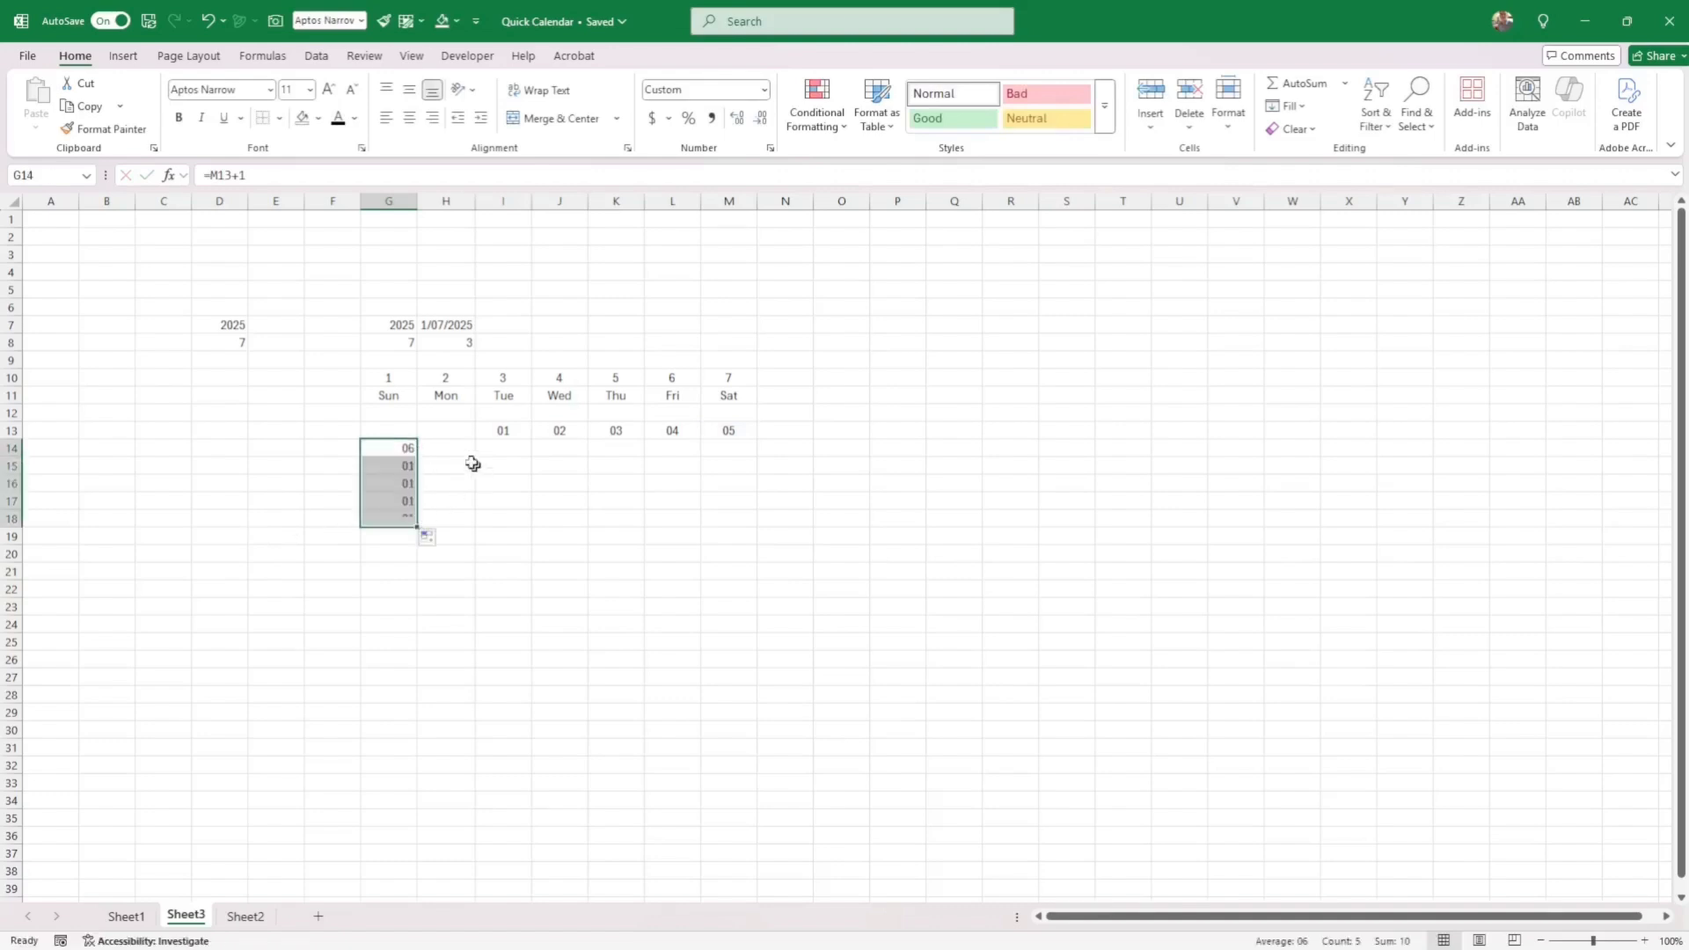
Enter =G14+1 in H14 and fill it across to M14.
{"action": "left_click", "coordinate": [463, 446]}
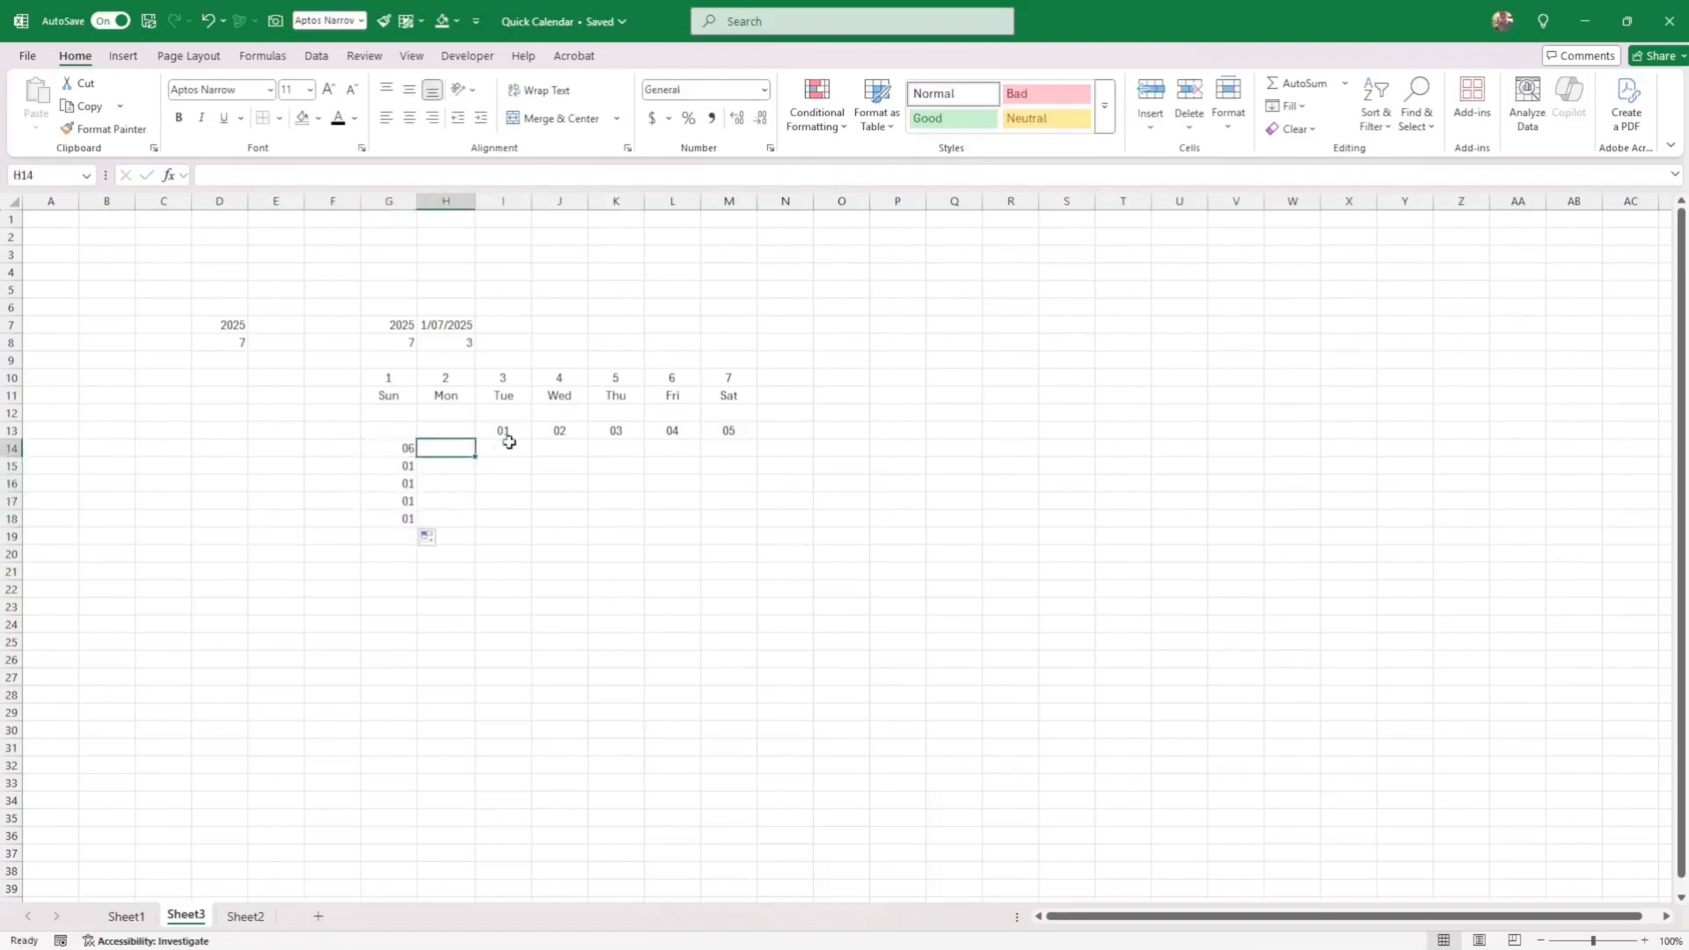
{"action": "type", "text": "="}
{"action": "key", "text": "Left"}
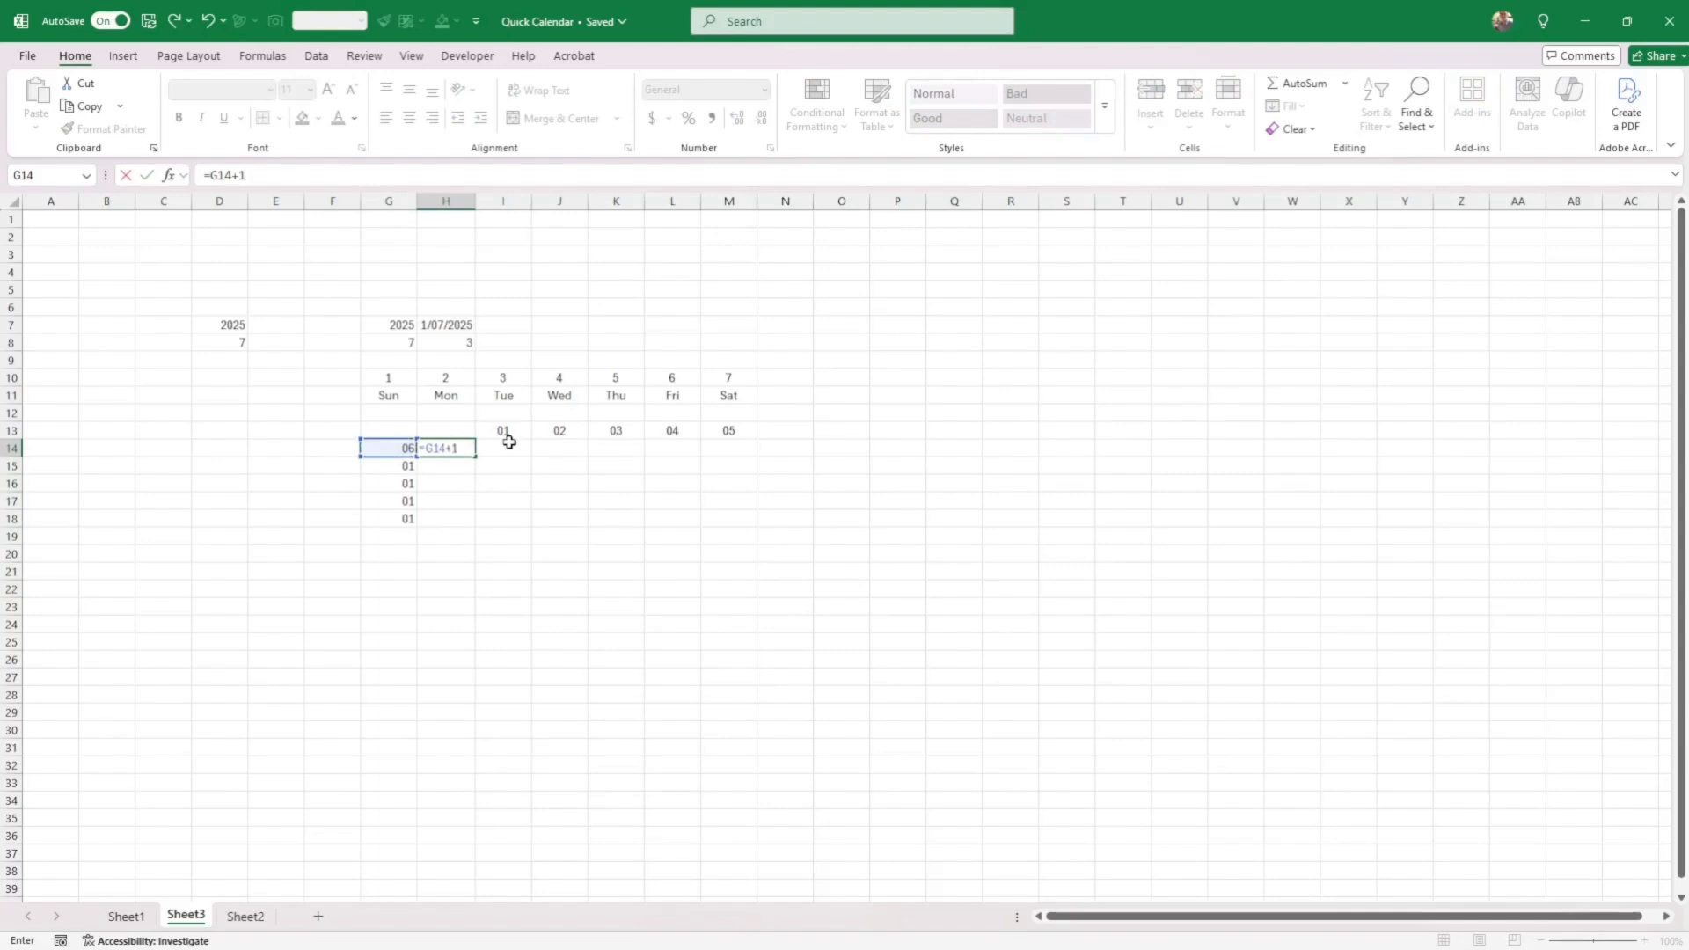
{"action": "type", "text": "+1"}
{"action": "key", "text": "ctrl+Return"}
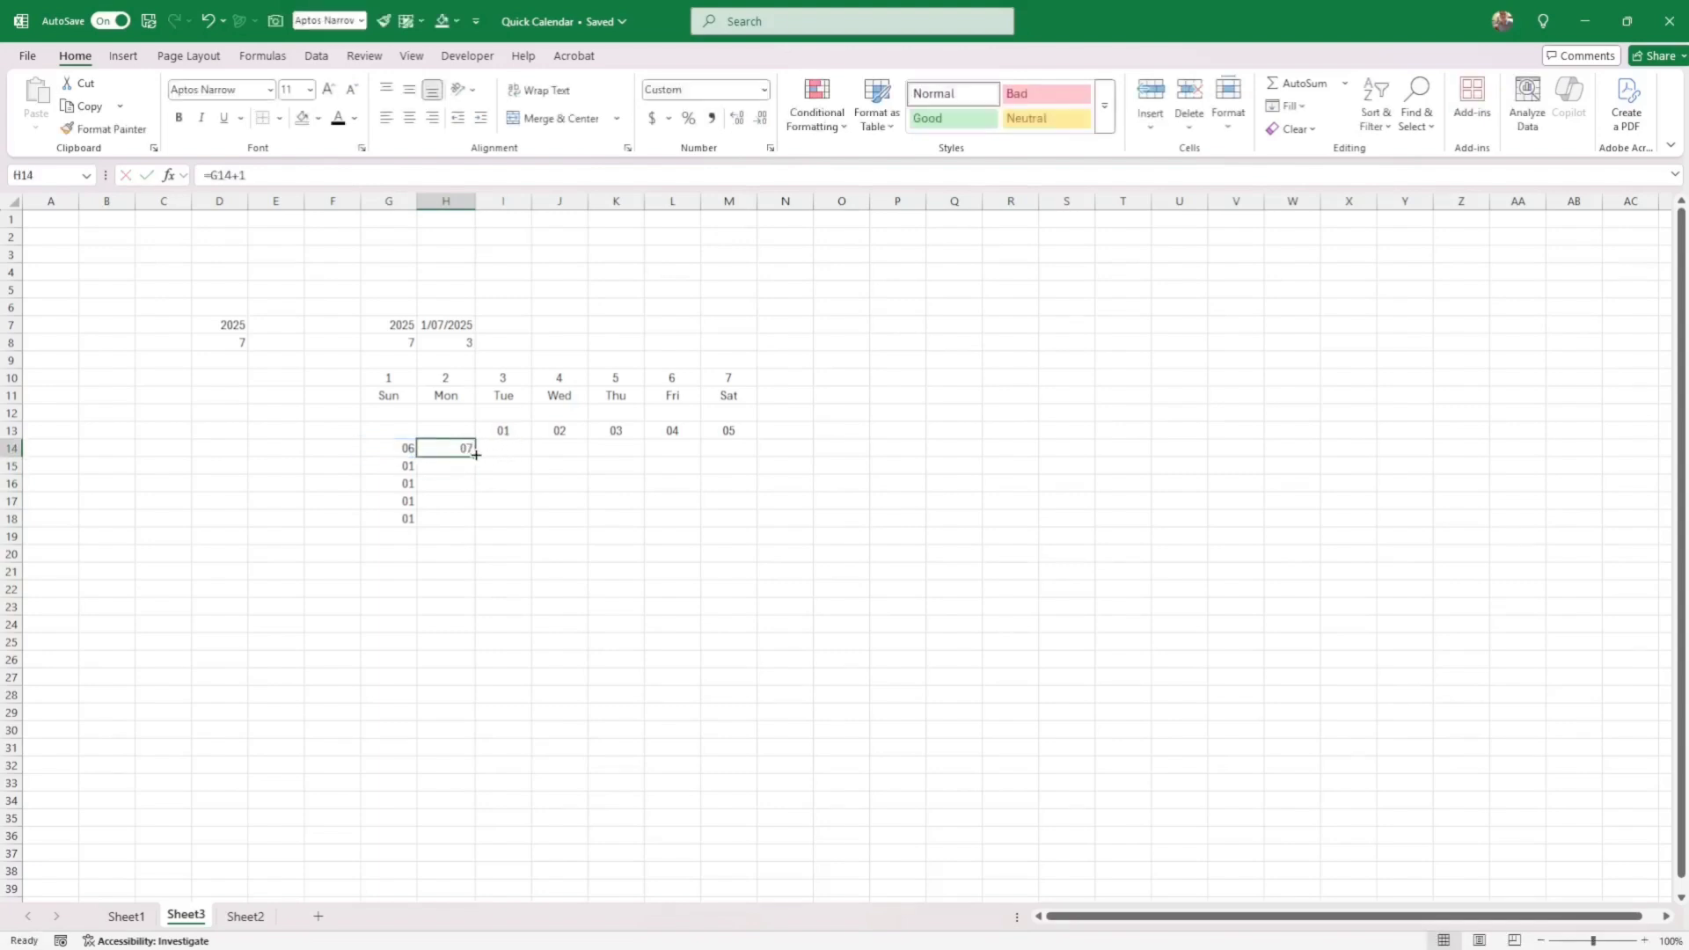
{"action": "left_click_drag", "start_coordinate": [476, 454], "coordinate": [748, 451]}
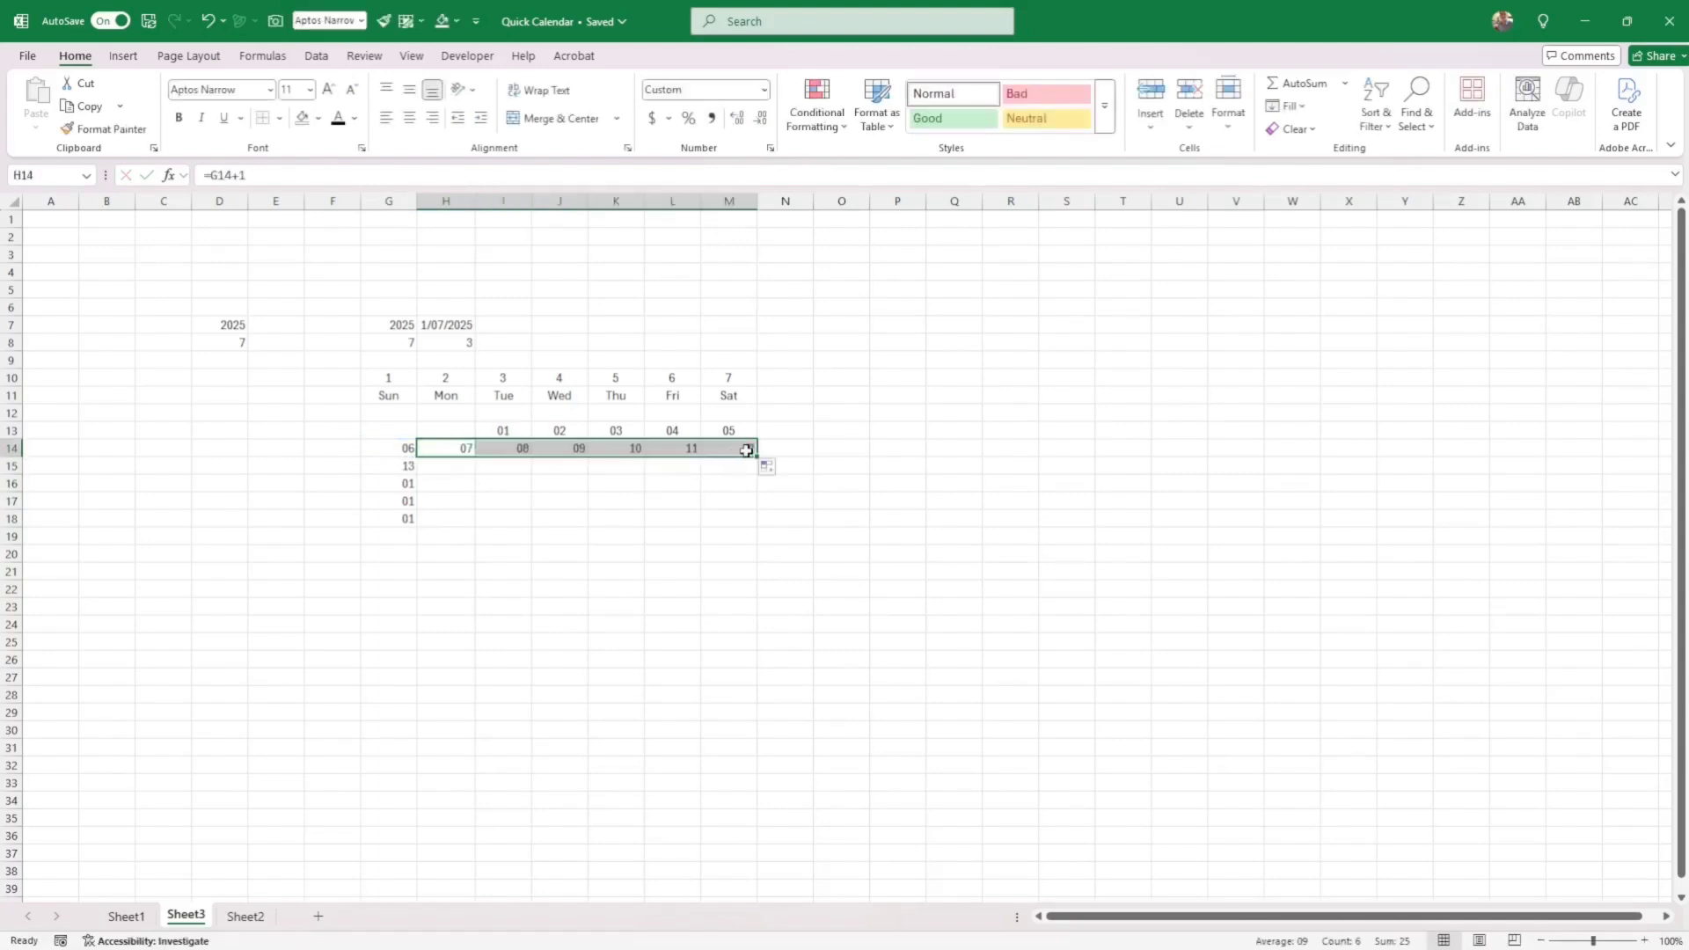
Fill the H14:M14 formulas down to row 18 and review the formulas in M13 and G14:G18.
{"action": "left_click", "coordinate": [748, 450]}
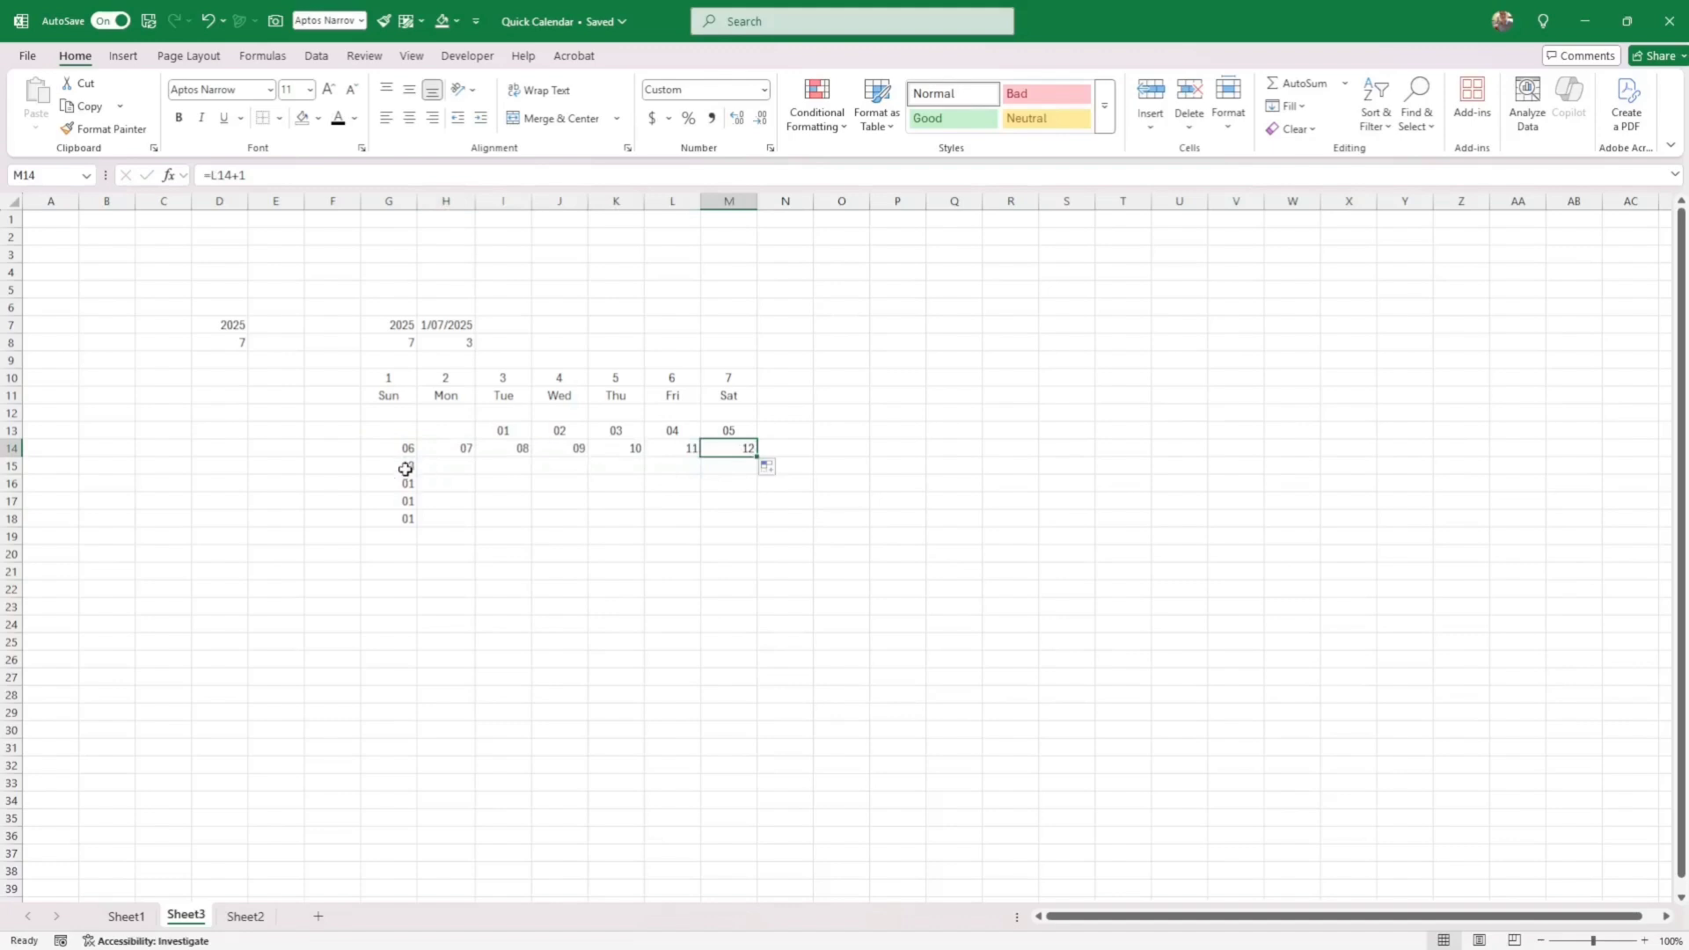
{"action": "left_click_drag", "start_coordinate": [449, 450], "coordinate": [757, 526]}
{"action": "left_click", "coordinate": [332, 518]}
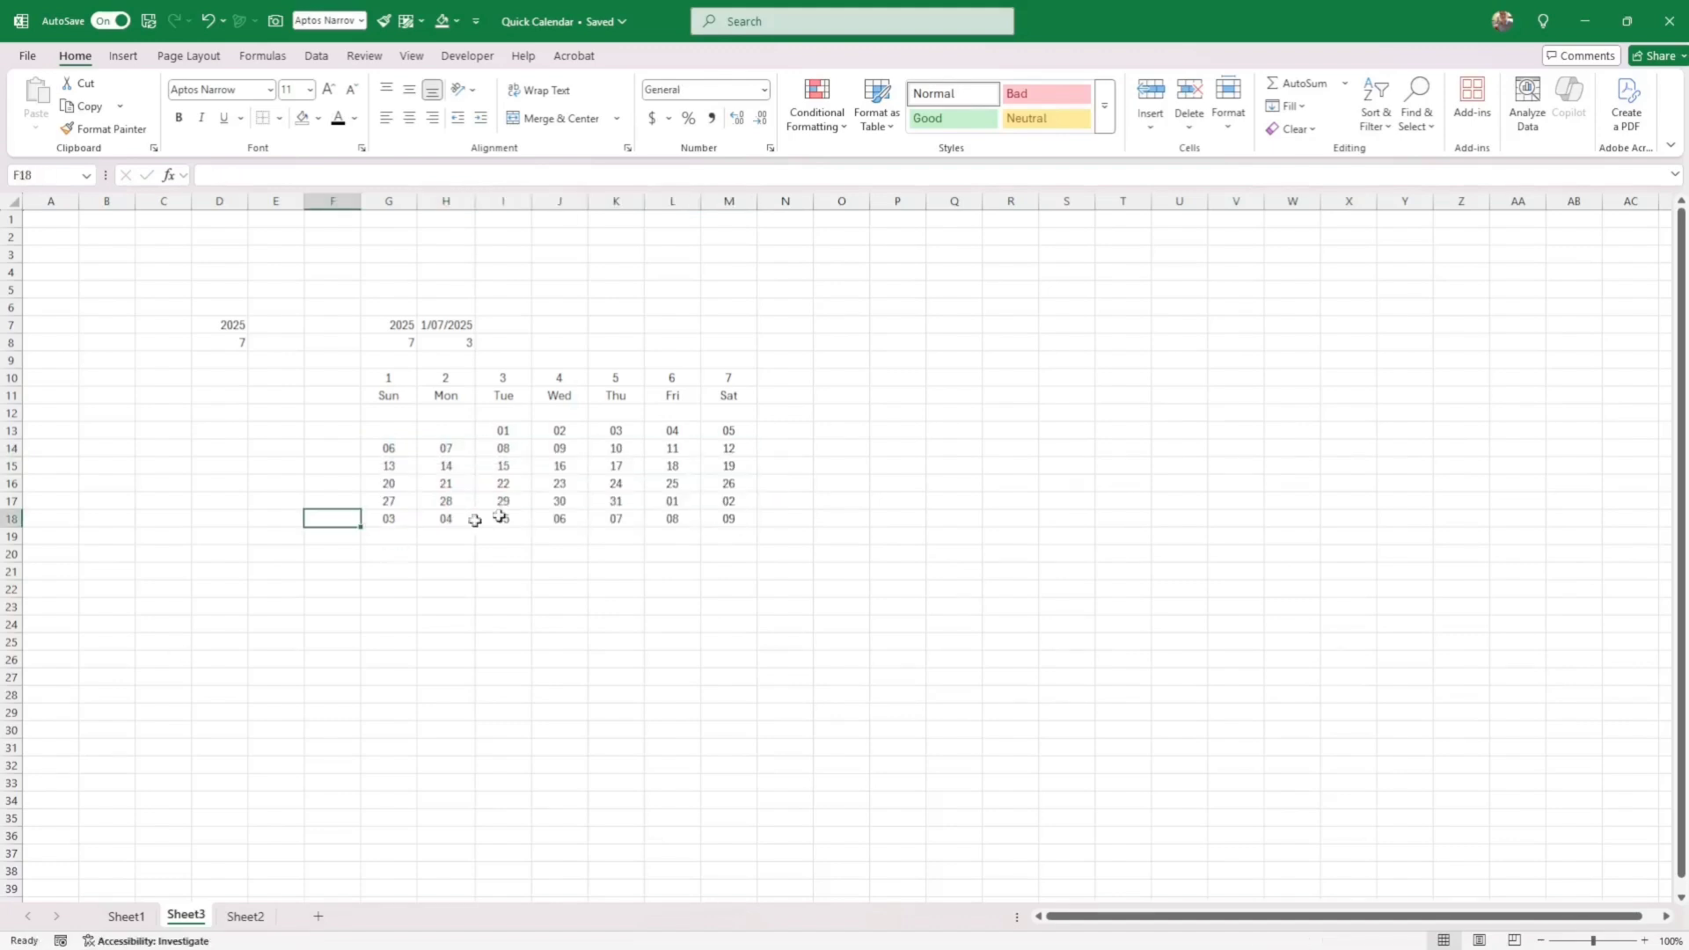
{"action": "left_click", "coordinate": [729, 430]}
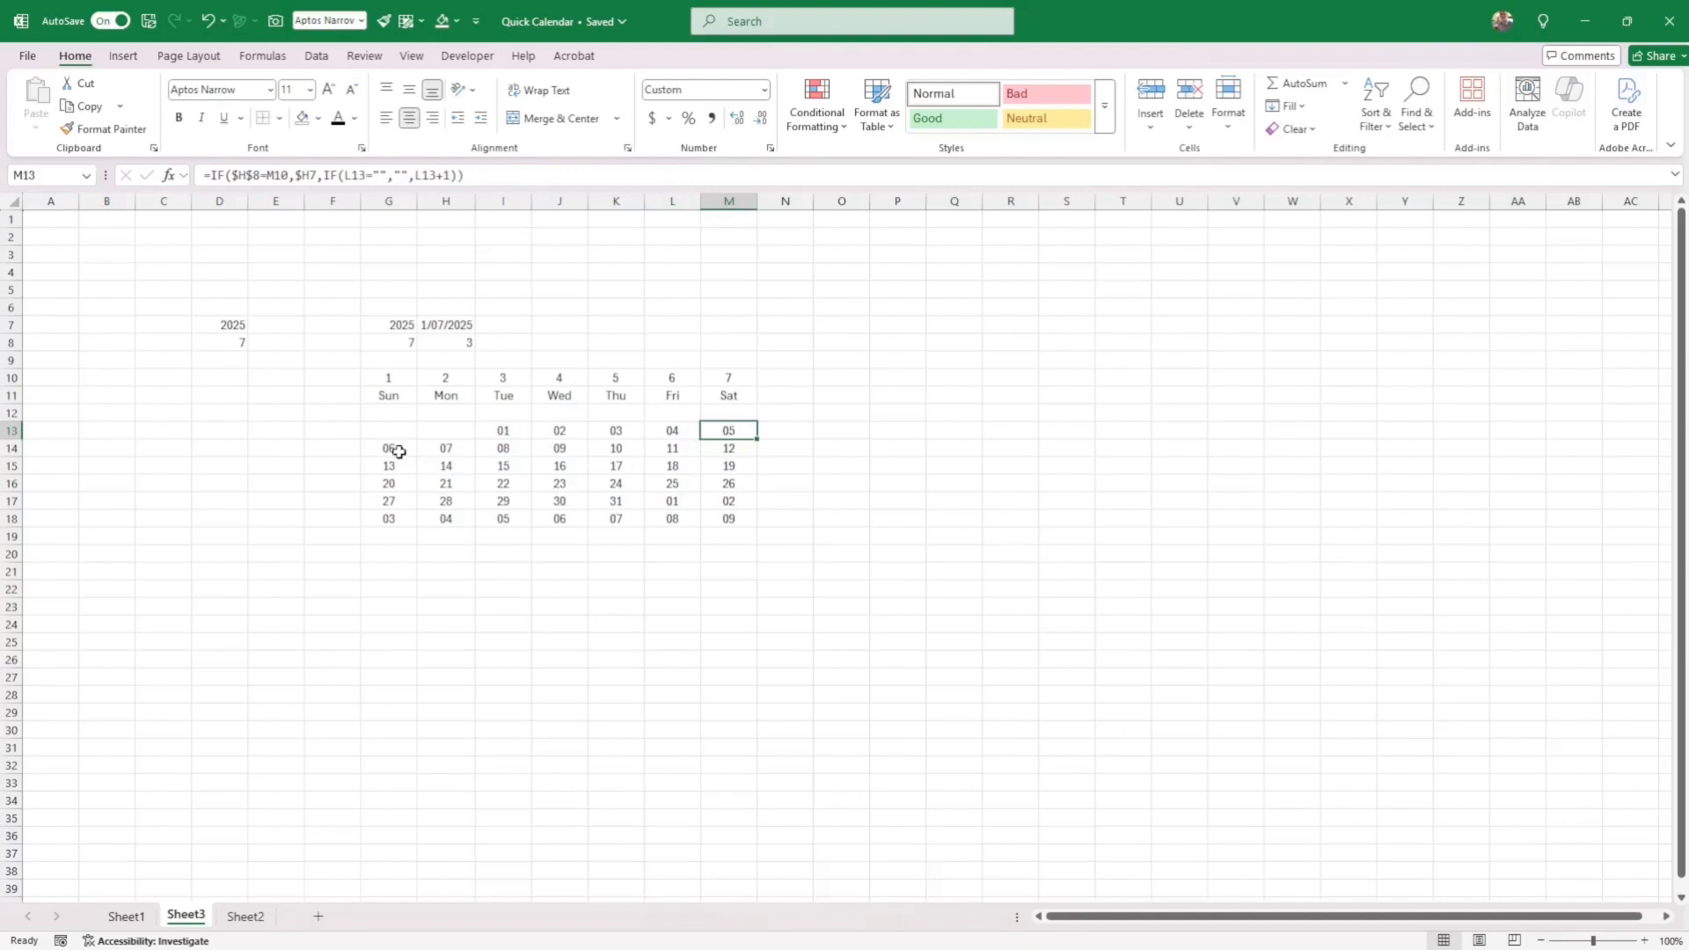
{"action": "left_click_drag", "start_coordinate": [395, 440], "coordinate": [392, 521]}
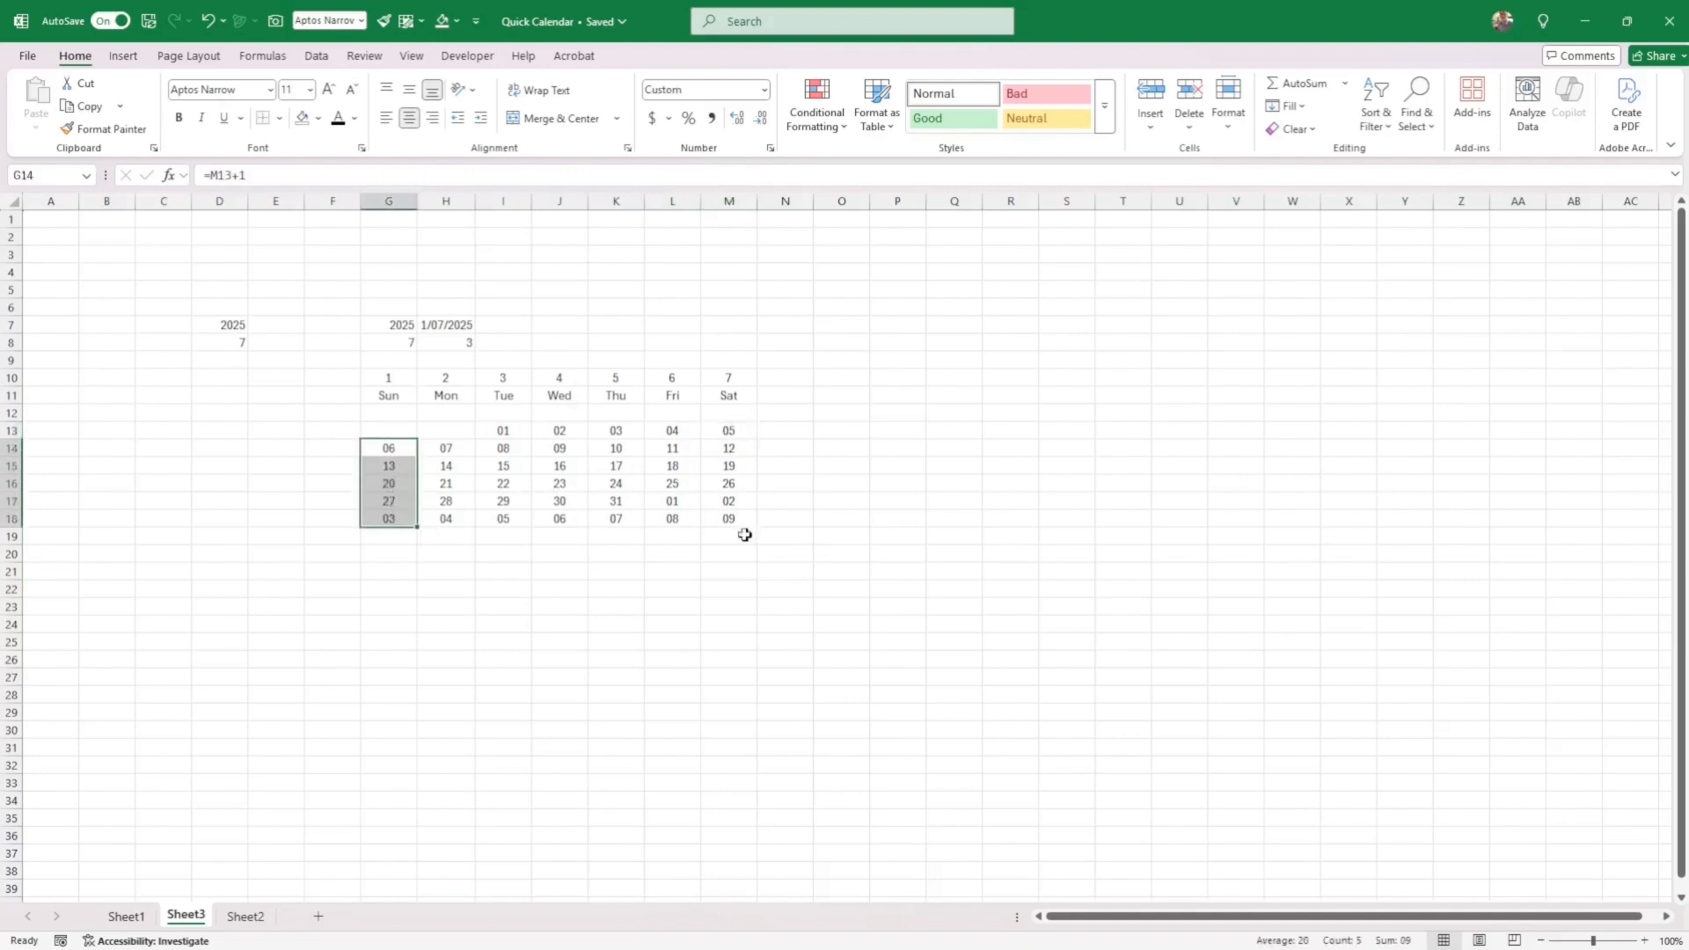
{"action": "left_click", "coordinate": [731, 431]}
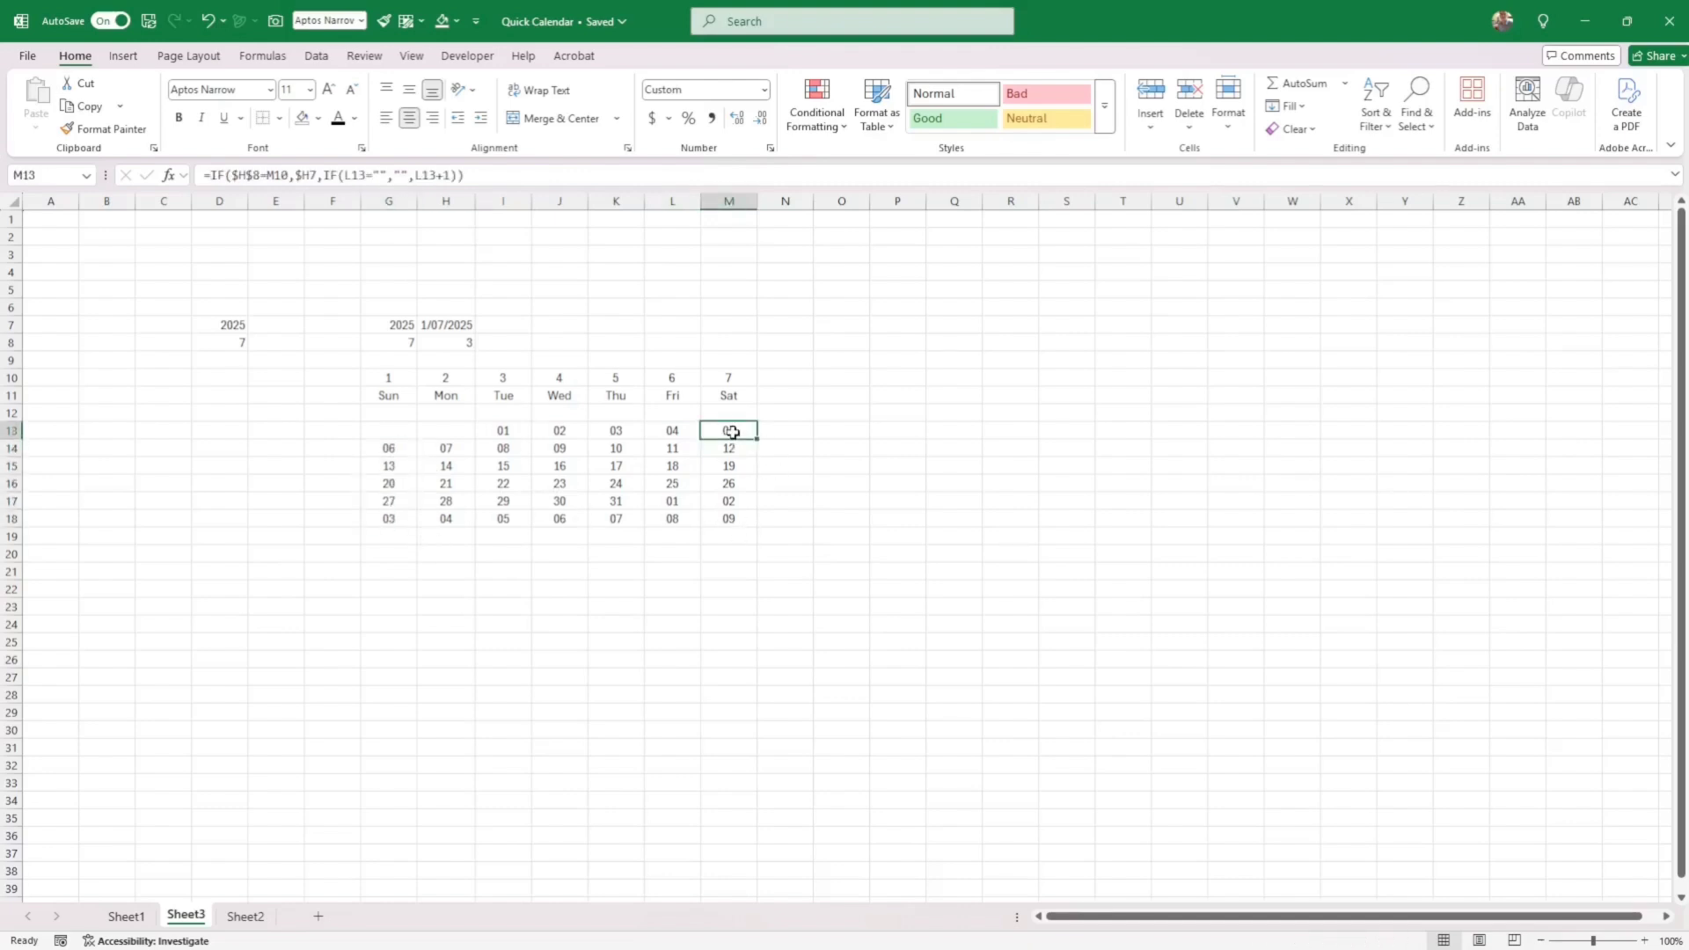
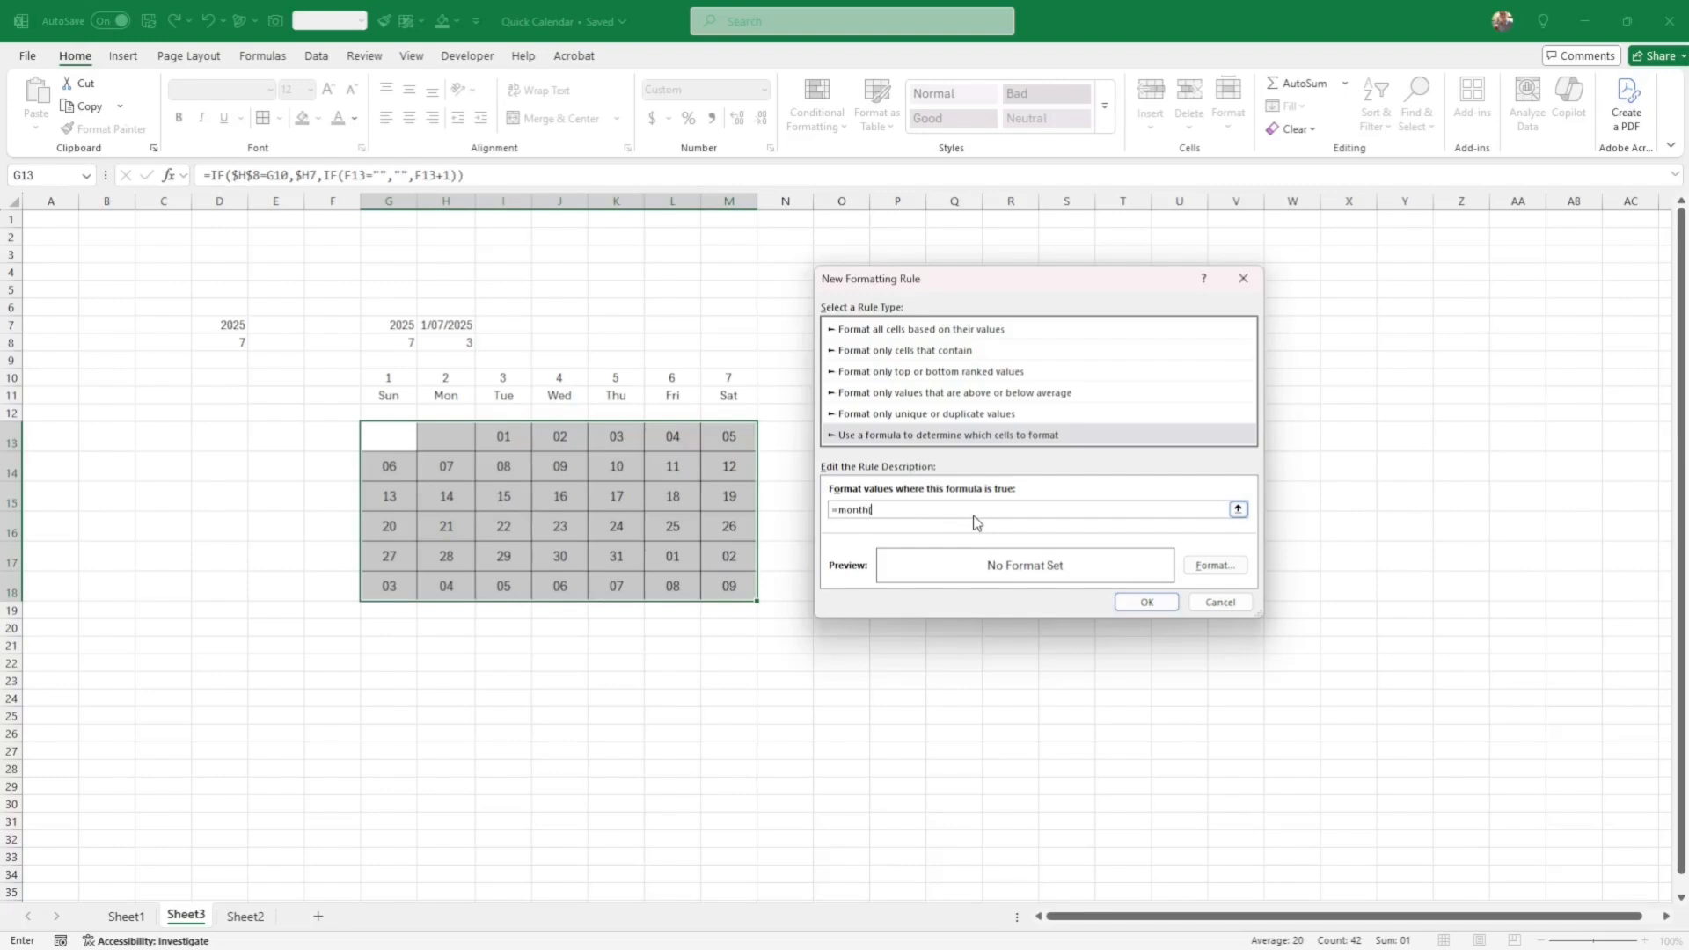
Set the new conditional formatting rule for G13:M18 to the formula =month(G13)<>$G$8.
{"action": "type", "text": "=month("}
{"action": "left_click", "coordinate": [395, 439]}
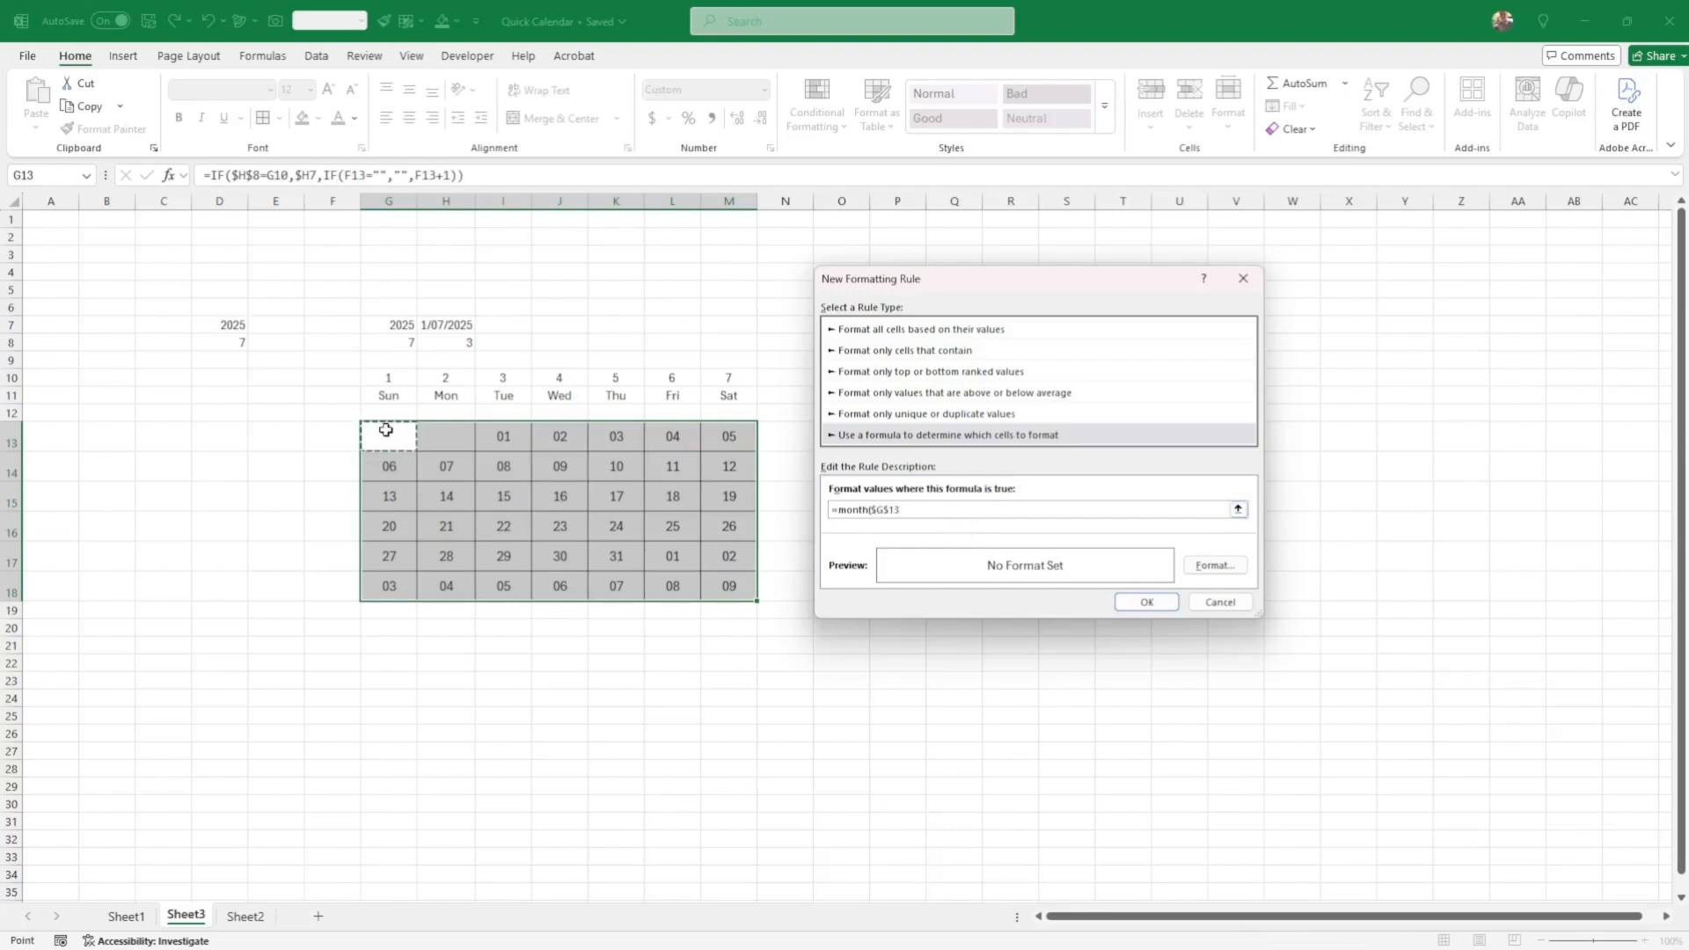
{"action": "key", "text": "F4"}
{"action": "key", "text": "F4"}
{"action": "key", "text": "F4"}
{"action": "type", "text": ")"}
{"action": "left_click", "coordinate": [403, 342]}
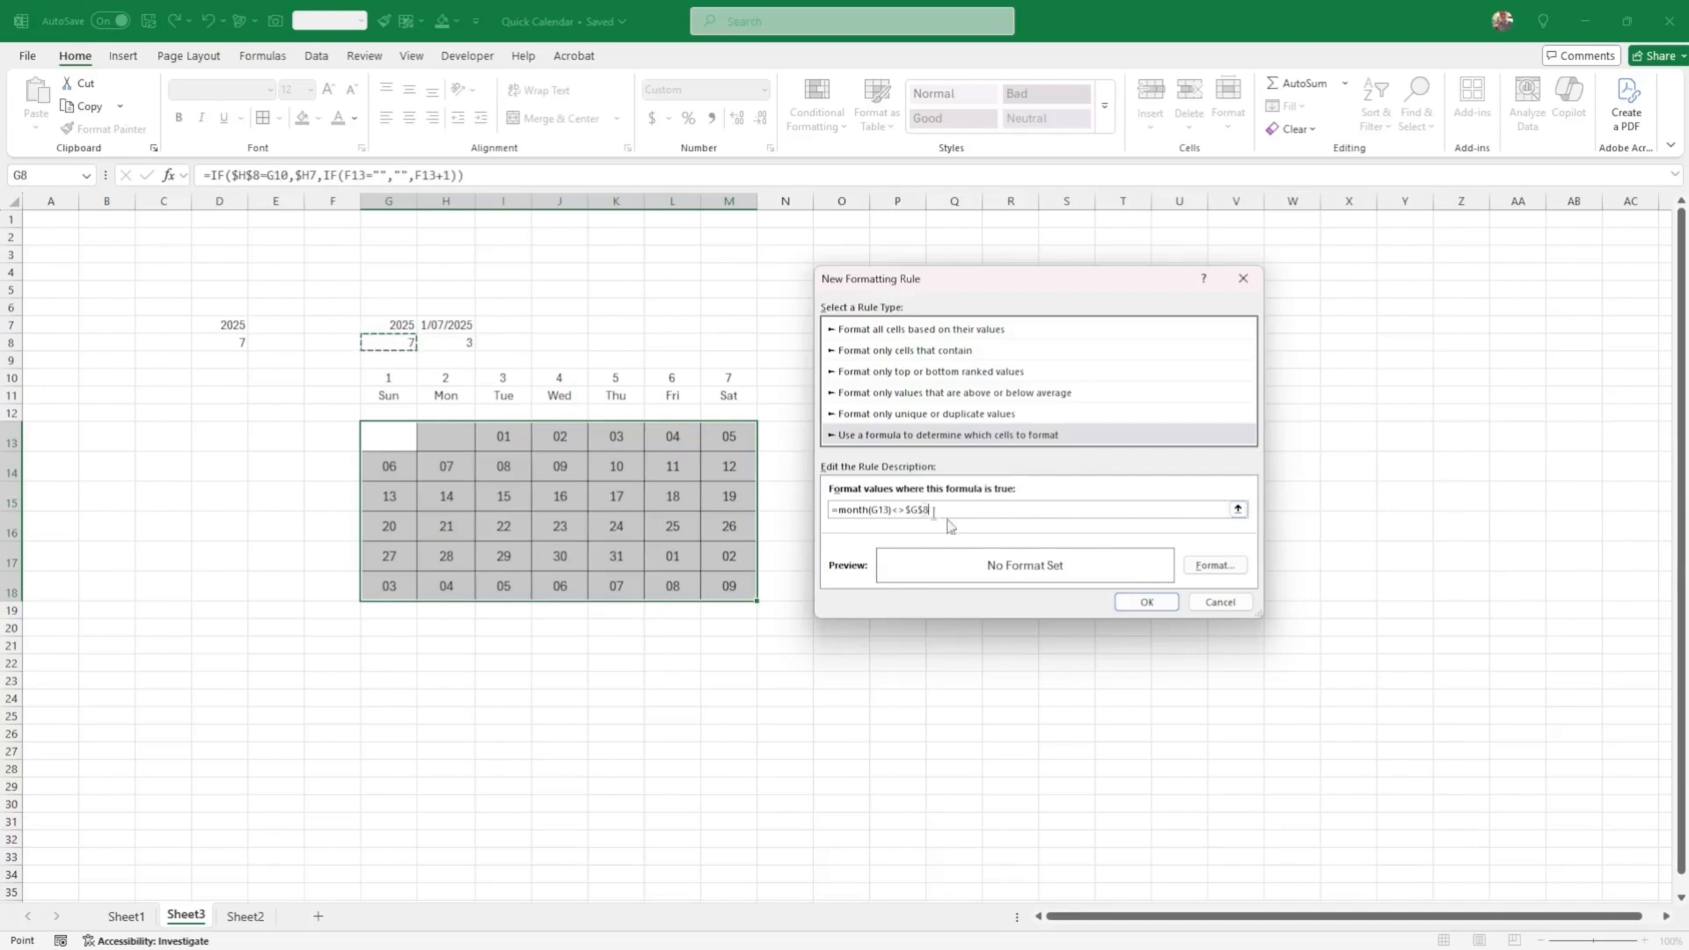
Set the rule's font color to white and apply the conditional formatting to the calendar grid.
{"action": "left_click", "coordinate": [1216, 564]}
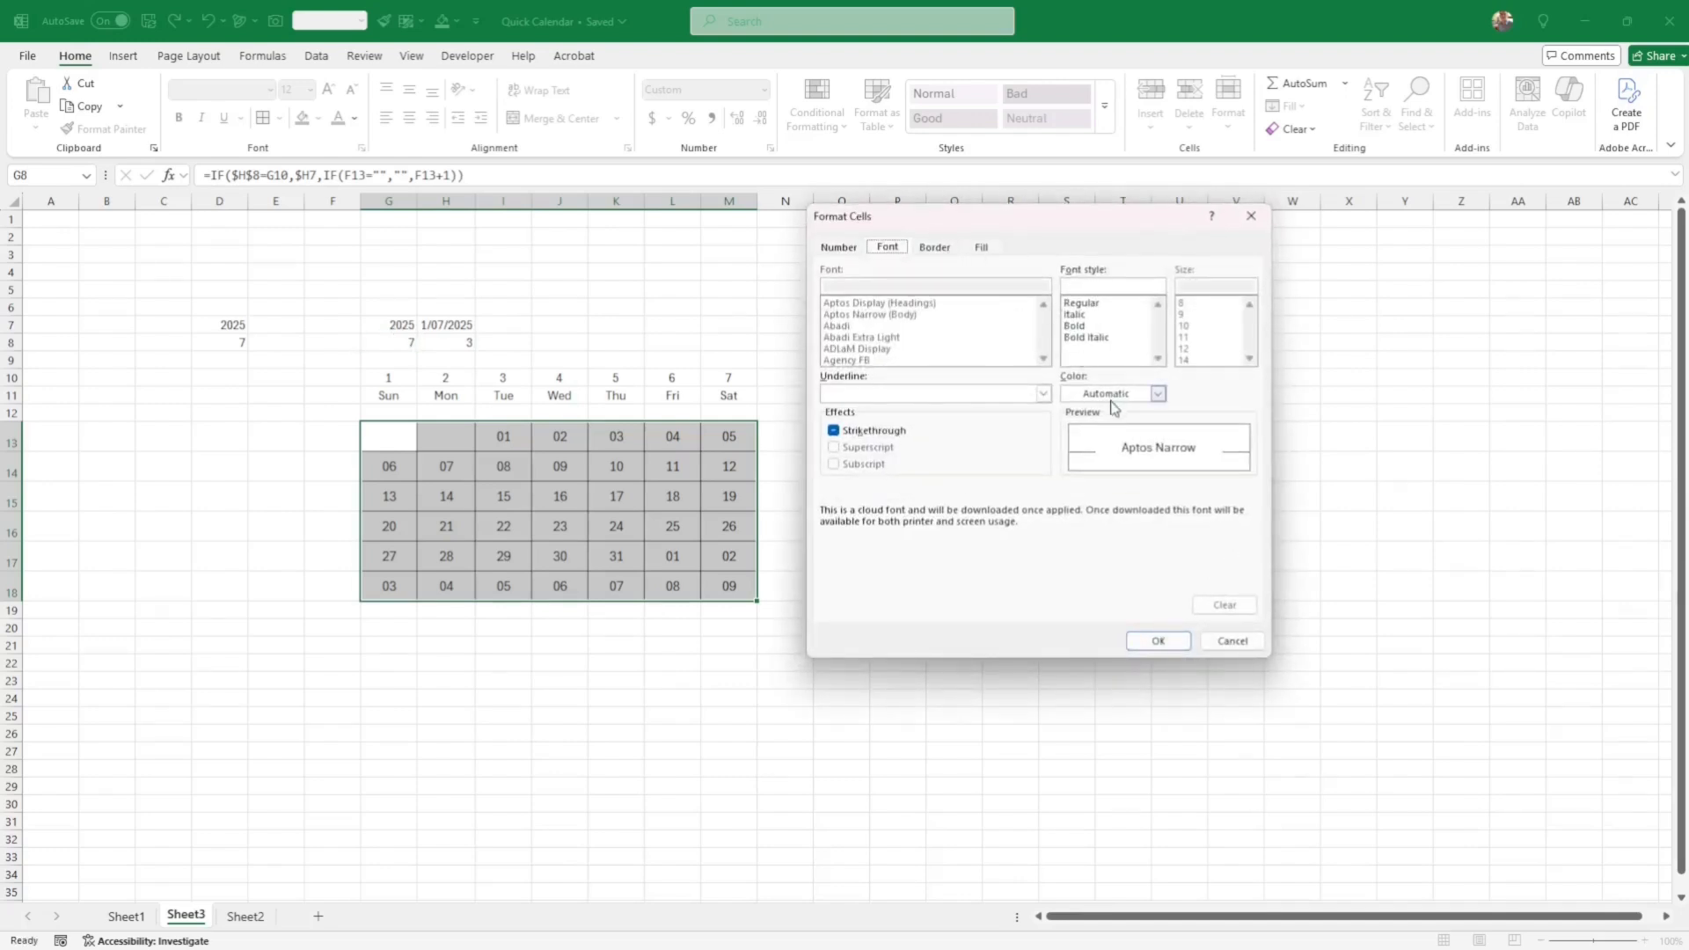
{"action": "left_click", "coordinate": [1158, 394]}
{"action": "left_click", "coordinate": [1075, 469]}
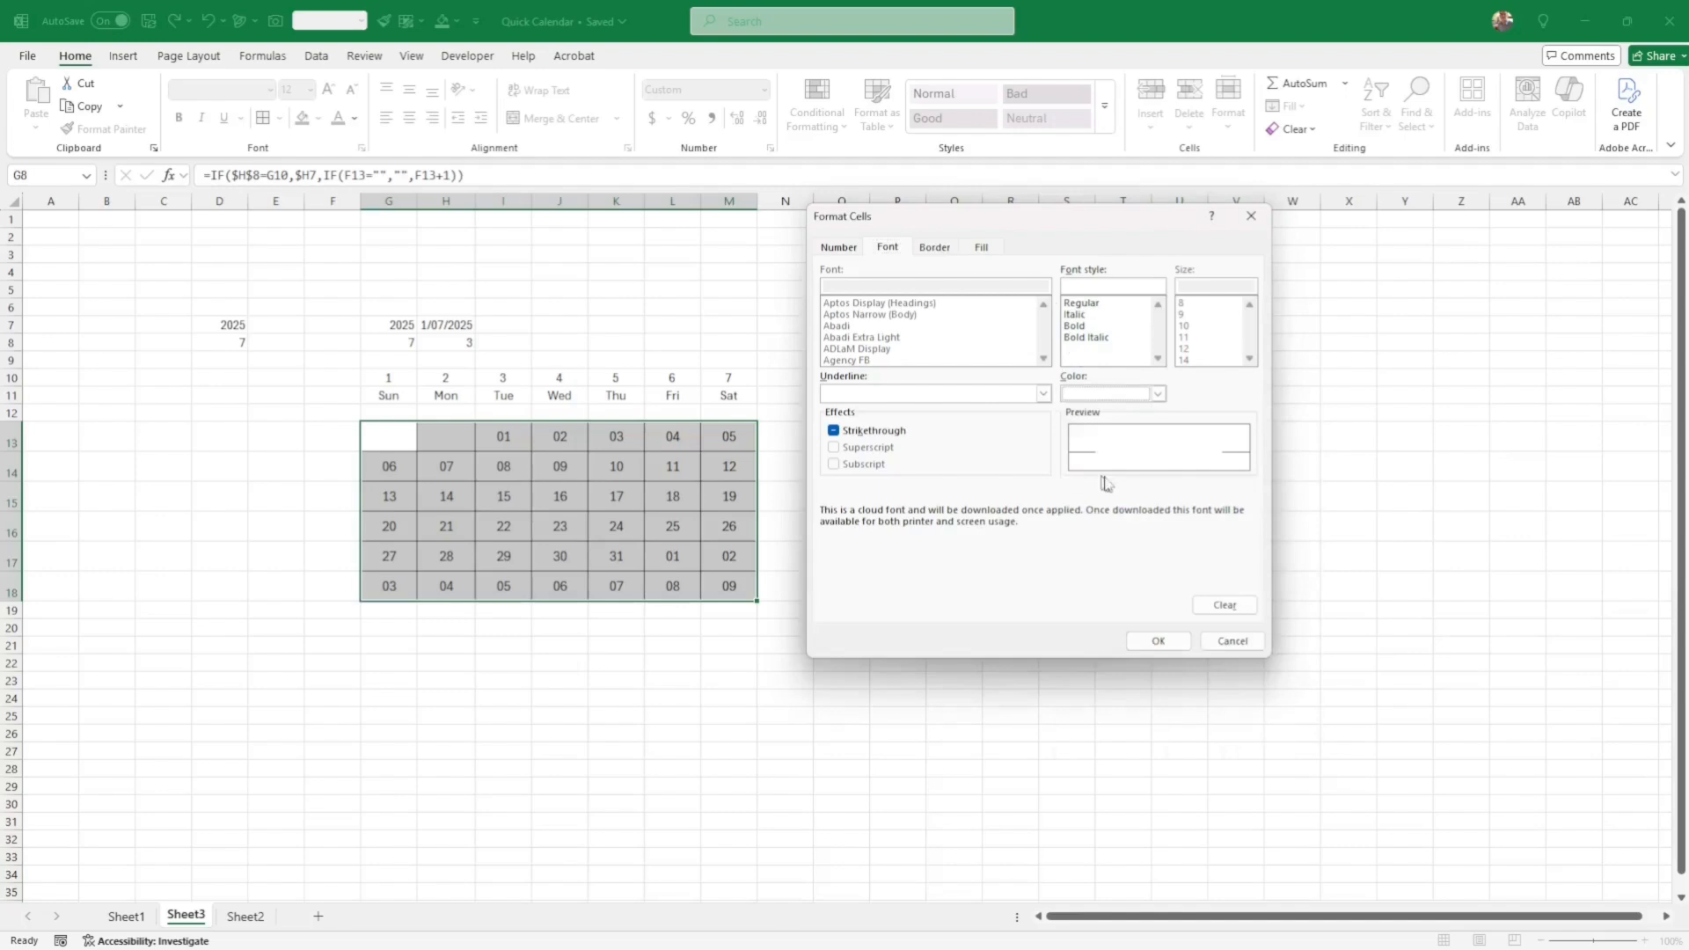
{"action": "left_click", "coordinate": [1158, 638]}
{"action": "left_click", "coordinate": [1149, 600]}
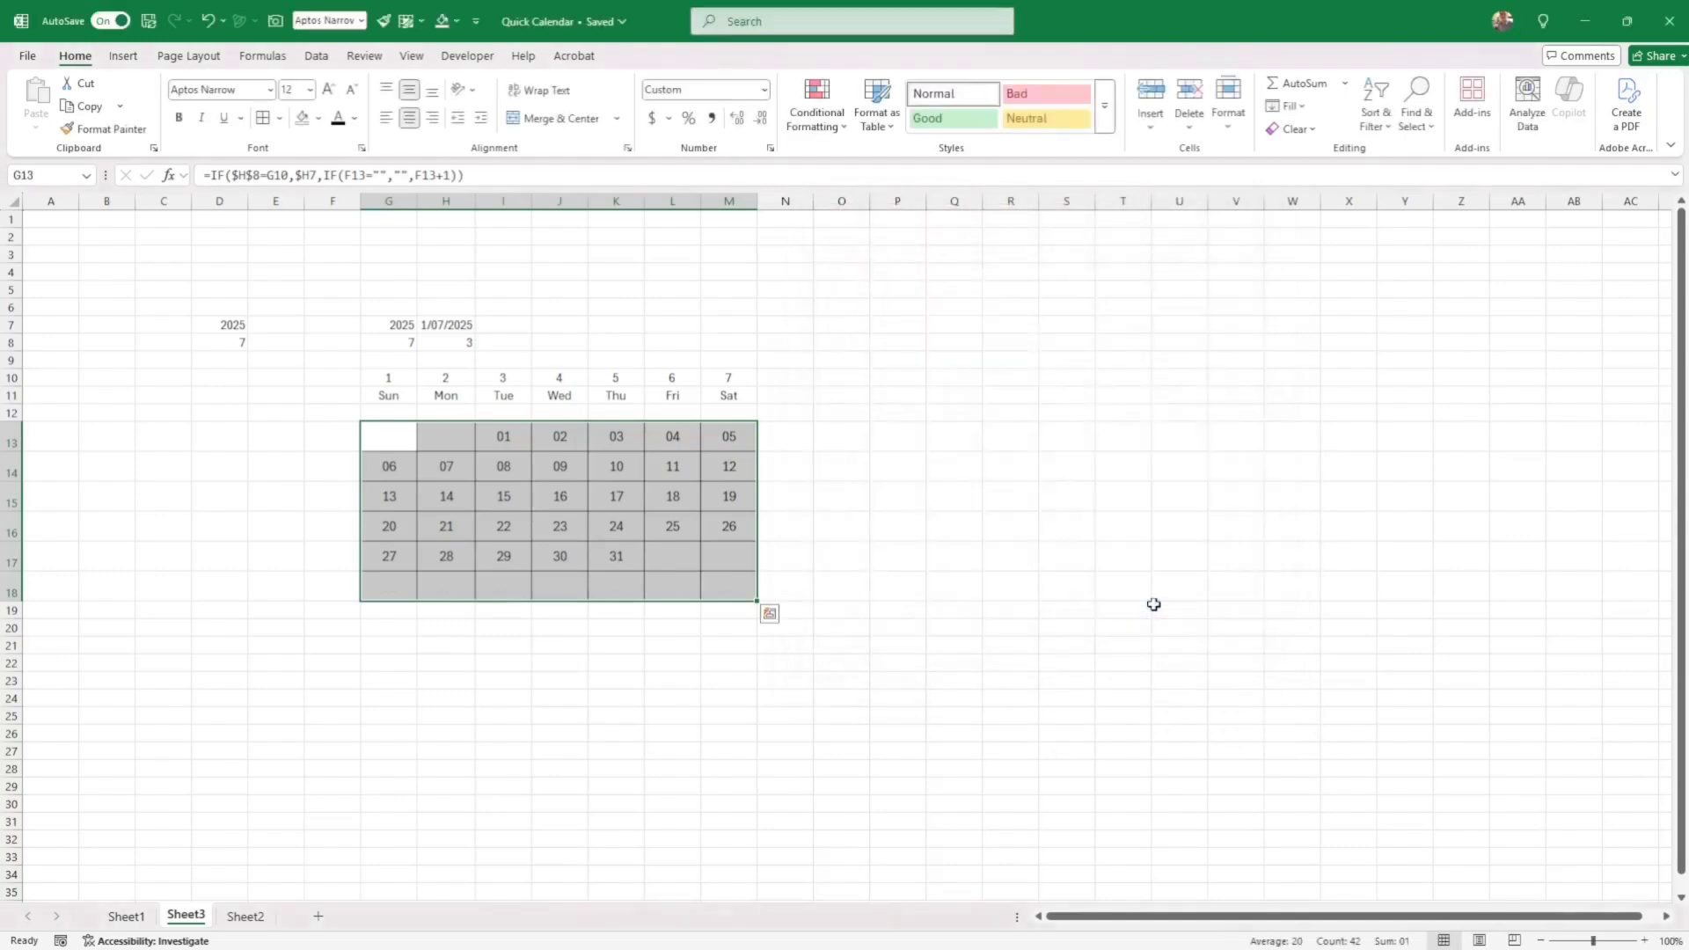
{"action": "left_click", "coordinate": [1149, 610]}
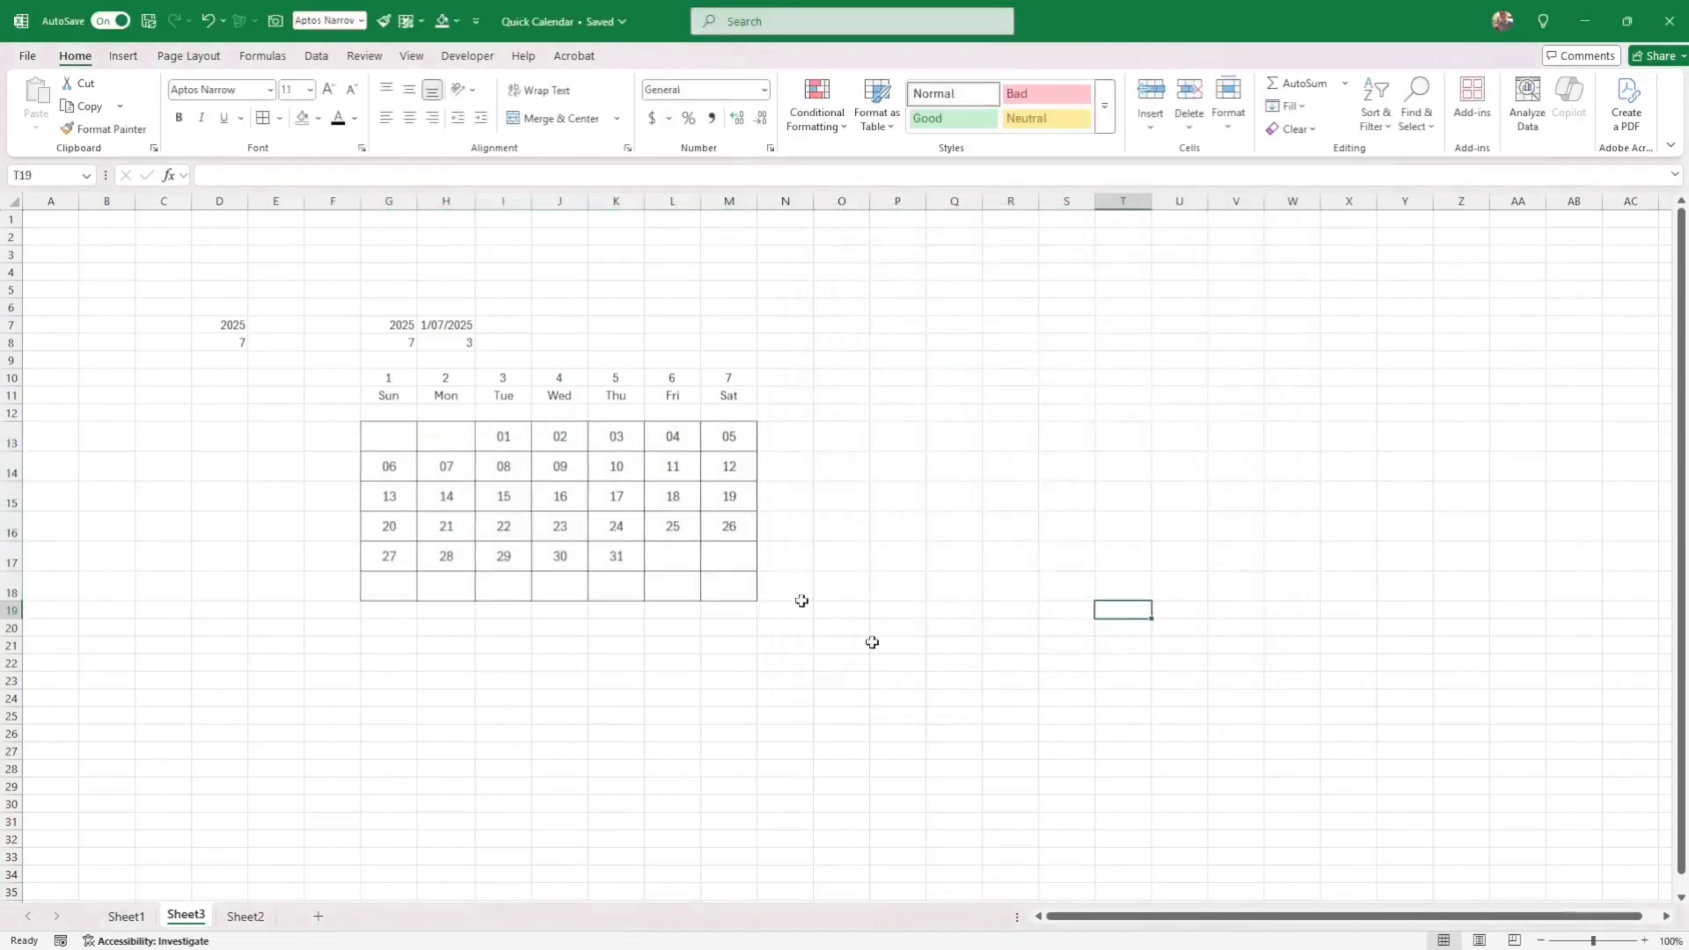
Check the formula behind blank cell L17 and look over the dates in the calendar grid.
{"action": "left_click", "coordinate": [670, 559]}
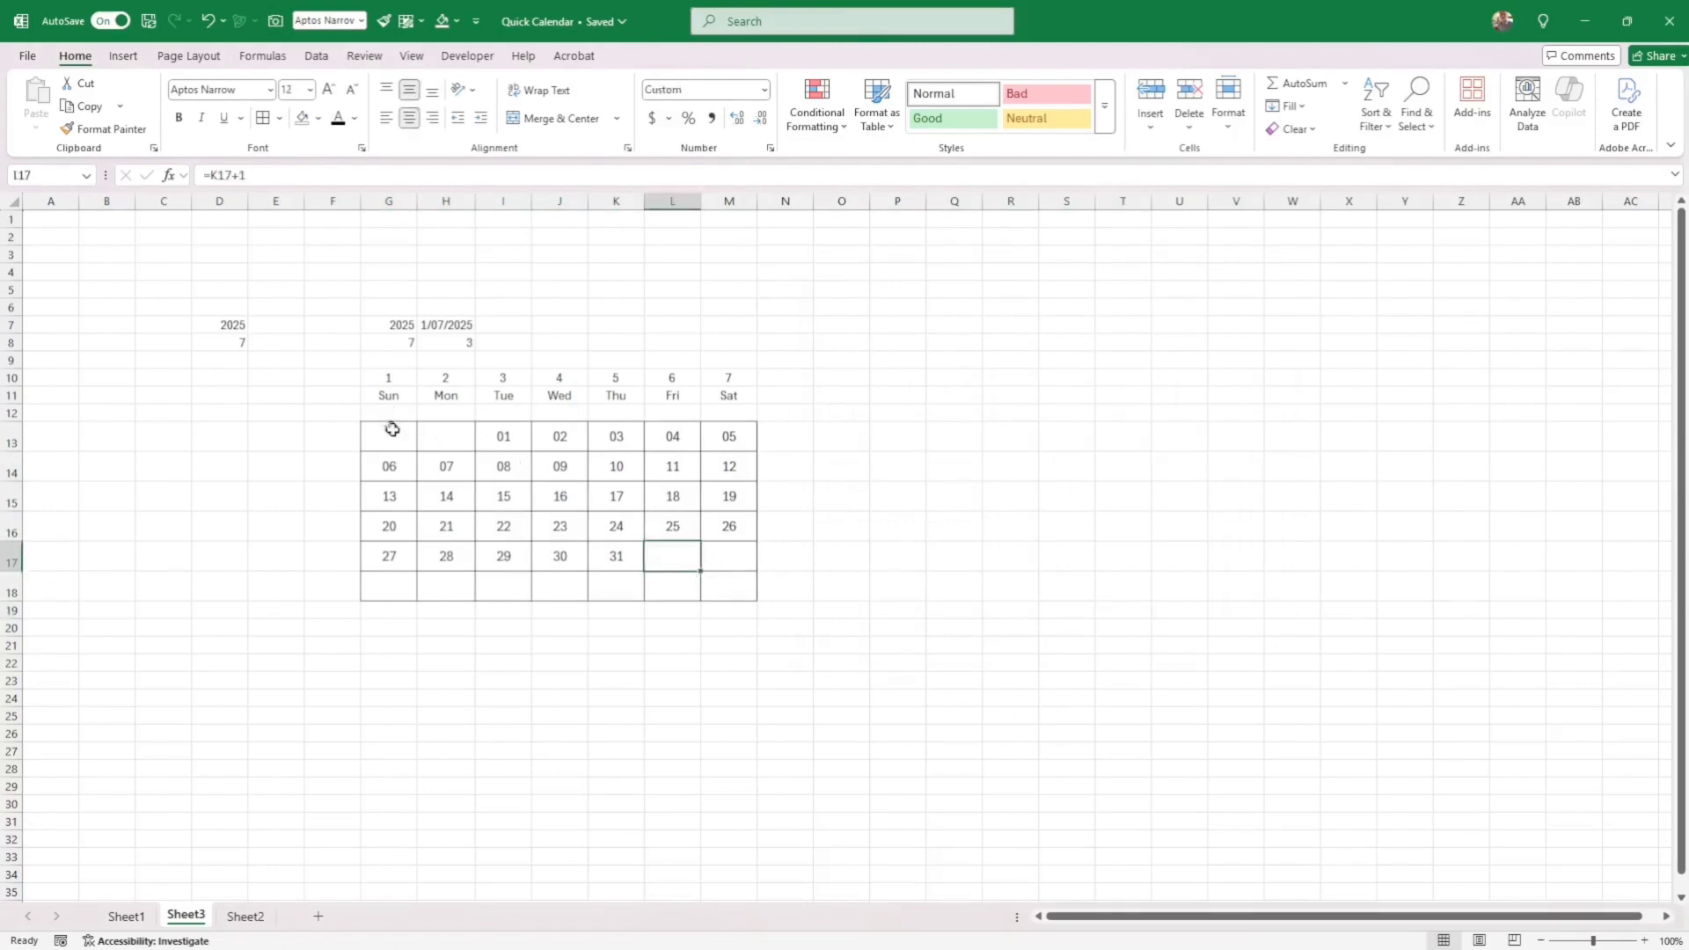
{"action": "left_click_drag", "start_coordinate": [390, 435], "coordinate": [709, 573]}
{"action": "left_click", "coordinate": [840, 587]}
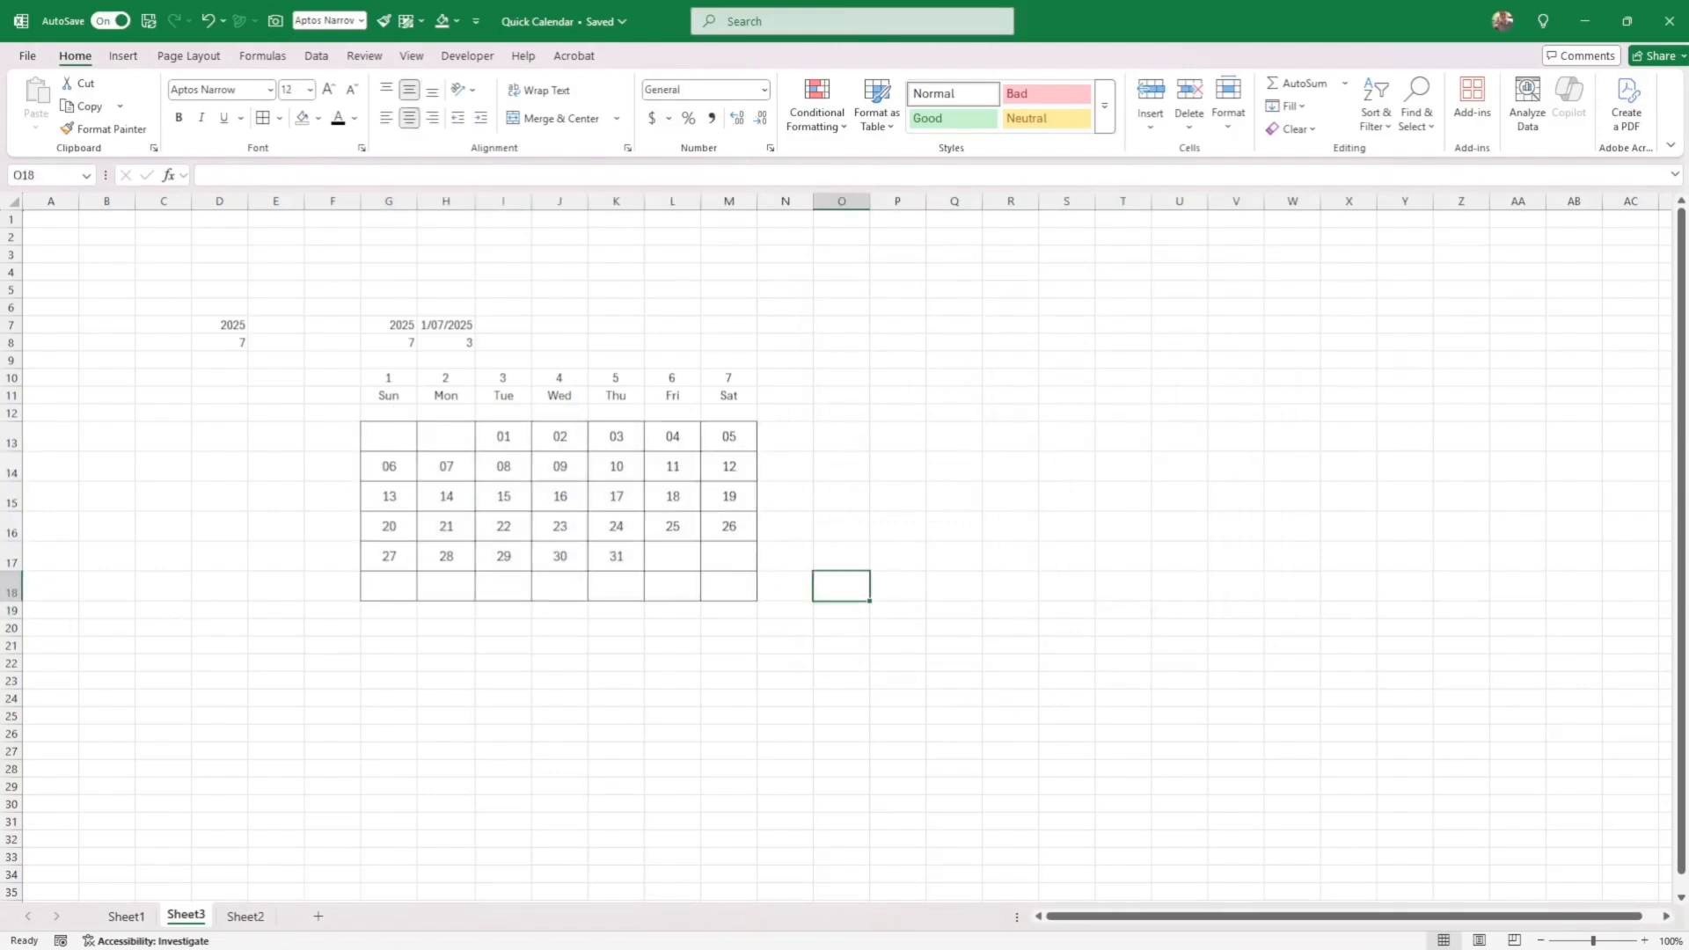
{"action": "left_click", "coordinate": [483, 500]}
Test the calendar by changing the month in D8 to 5 and finally to 6.
{"action": "left_click", "coordinate": [216, 339]}
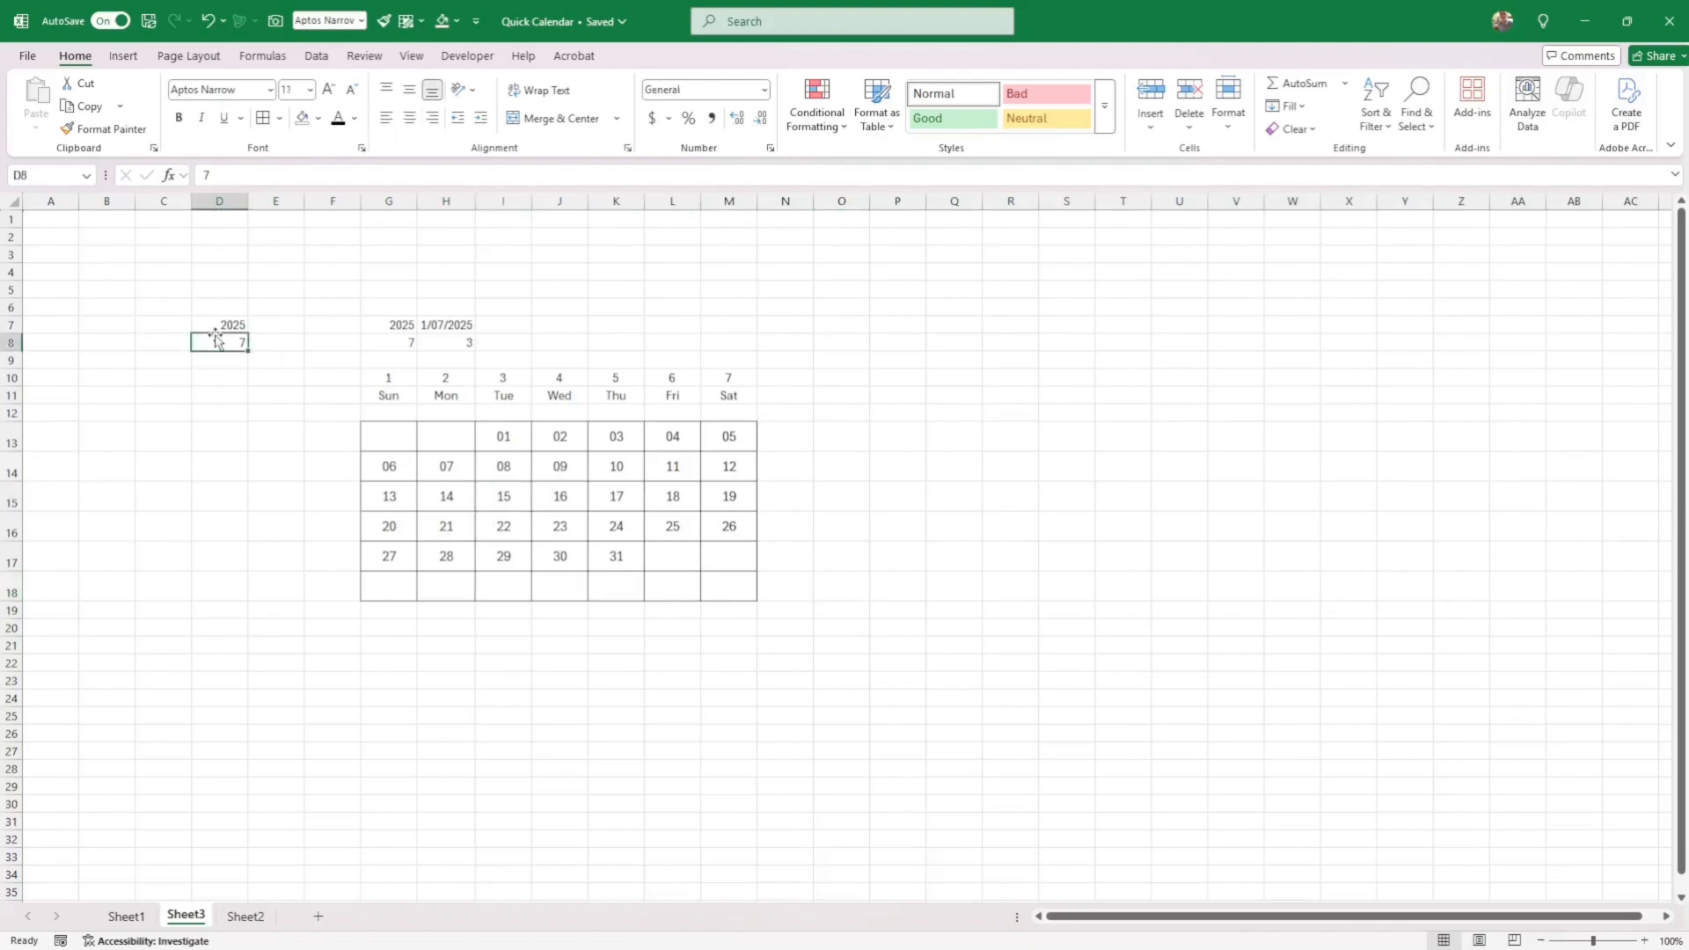
{"action": "type", "text": "5"}
{"action": "key", "text": "Return"}
{"action": "left_click", "coordinate": [216, 339]}
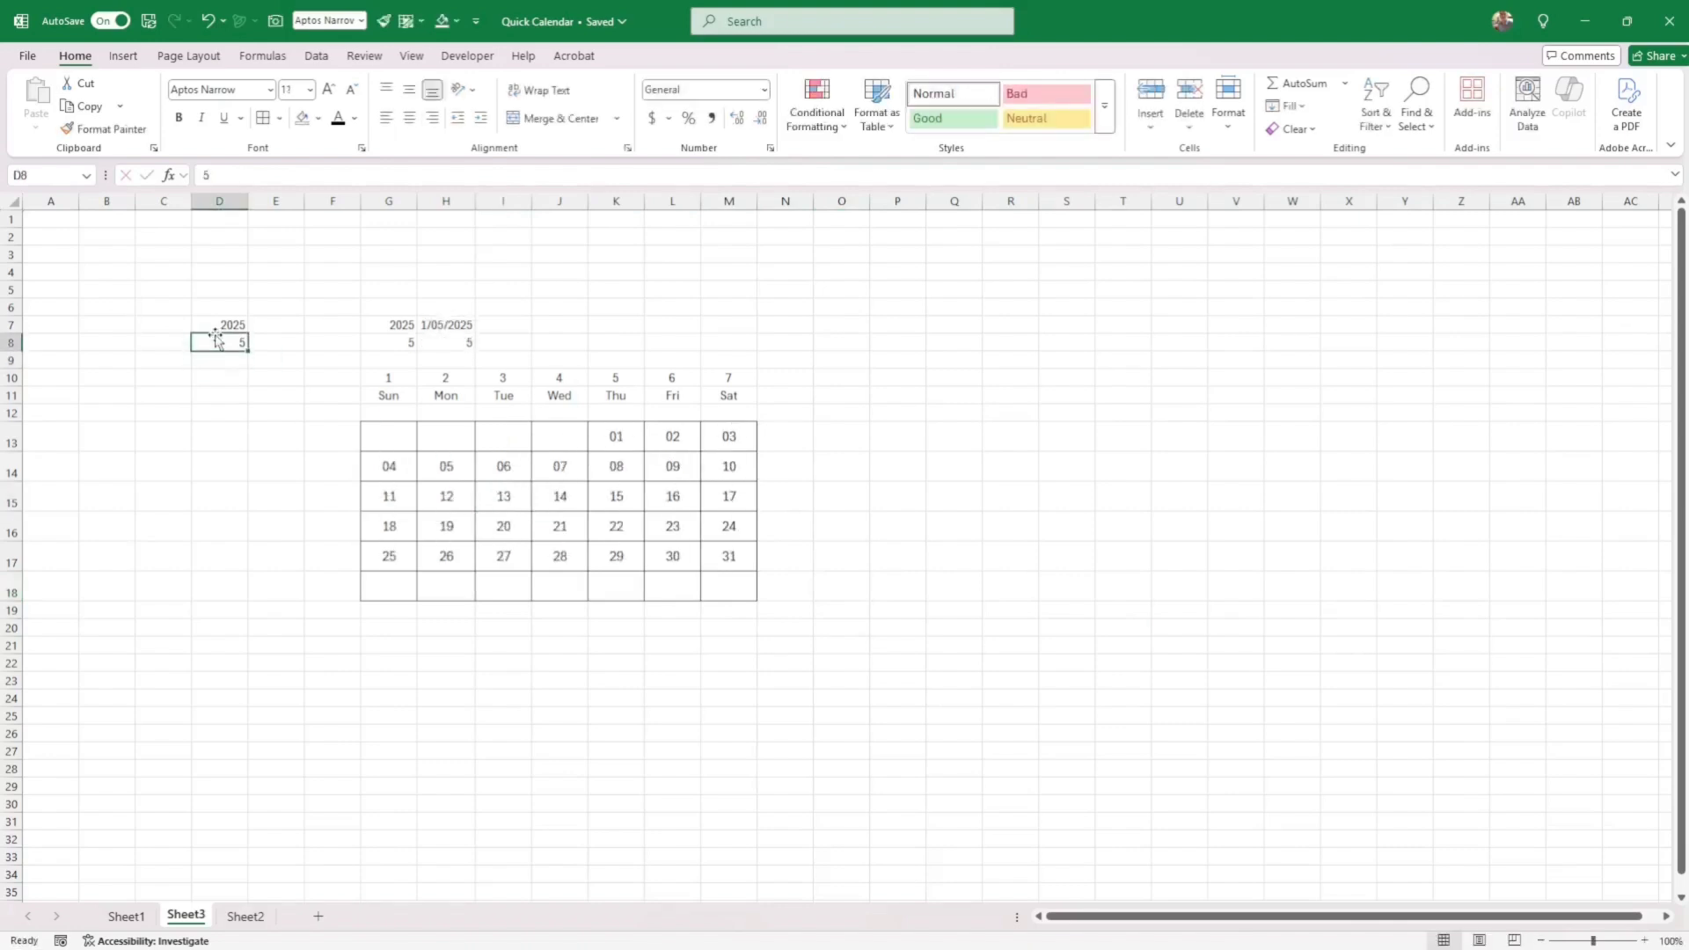
{"action": "type", "text": "6"}
{"action": "key", "text": "Return"}
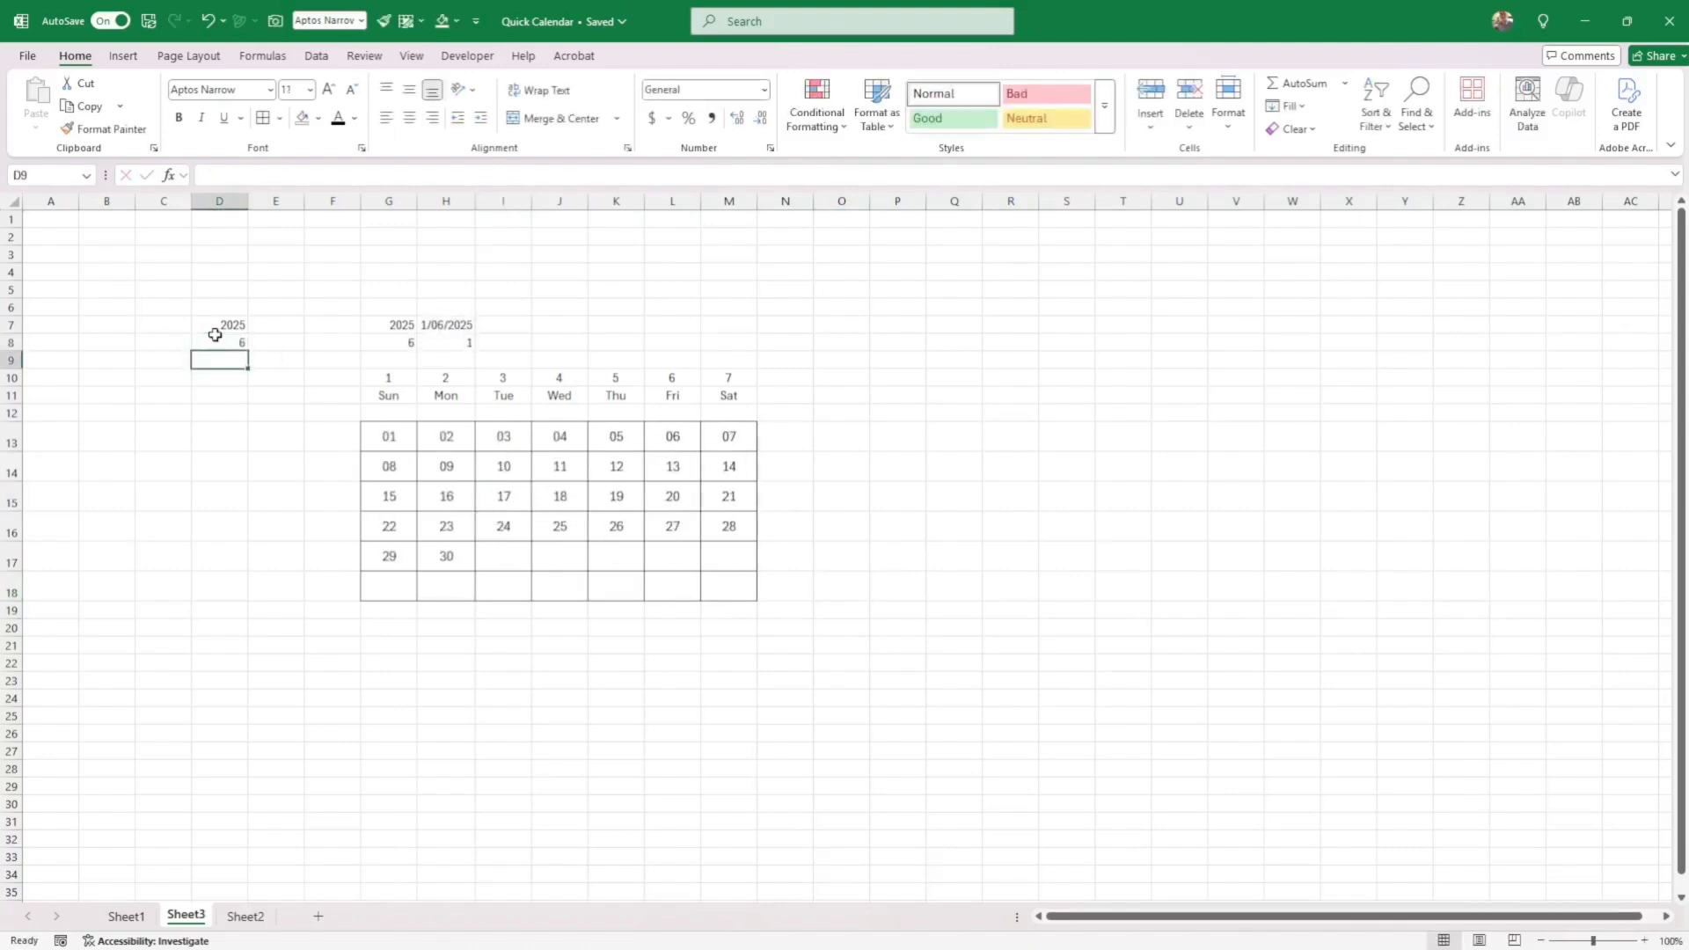
Enter =H7 in G5 to bring the first-of-month date above the calendar.
{"action": "left_click", "coordinate": [408, 291]}
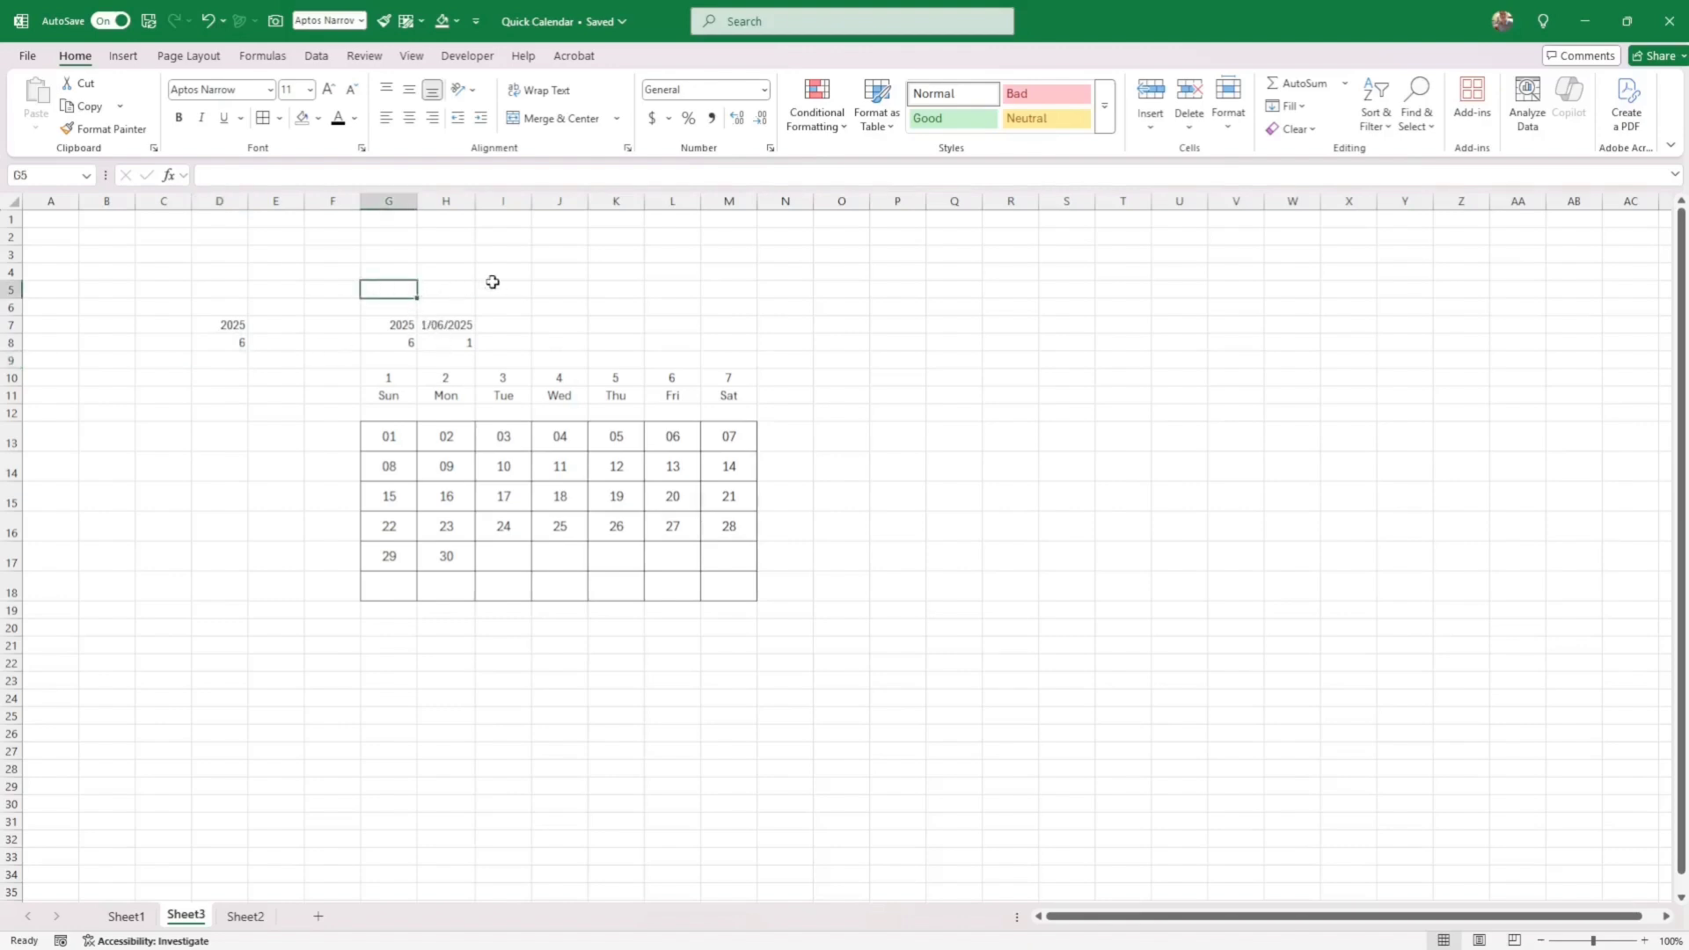
{"action": "type", "text": "="}
{"action": "key", "text": "Down"}
{"action": "key", "text": "Down"}
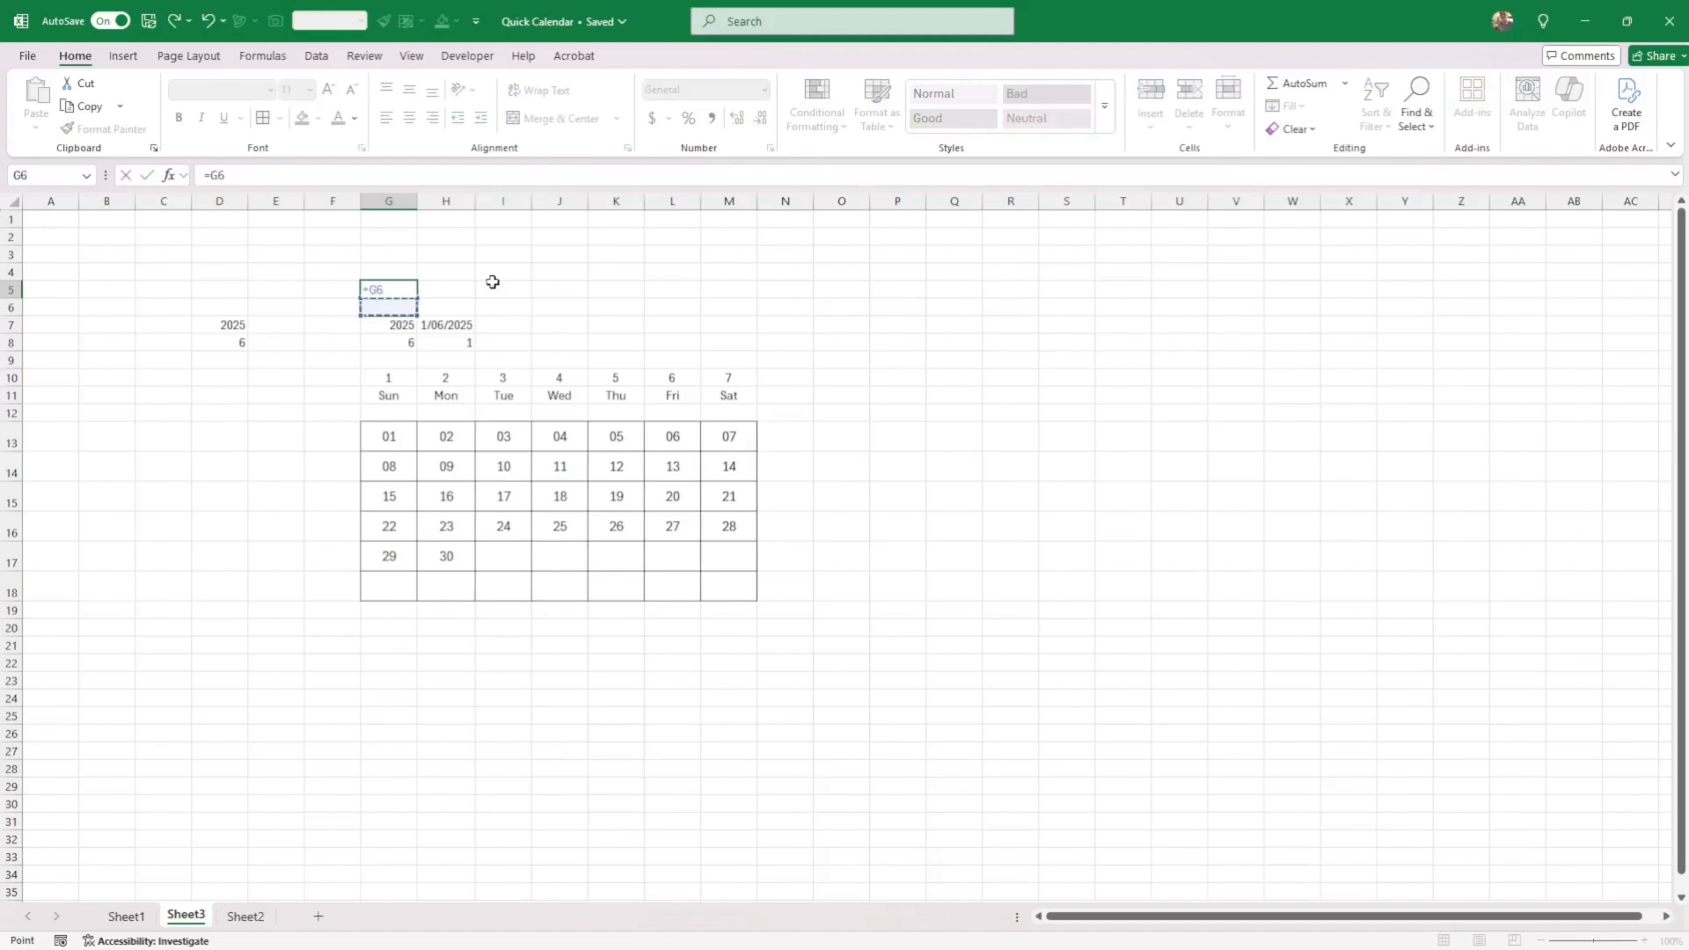
{"action": "key", "text": "Right"}
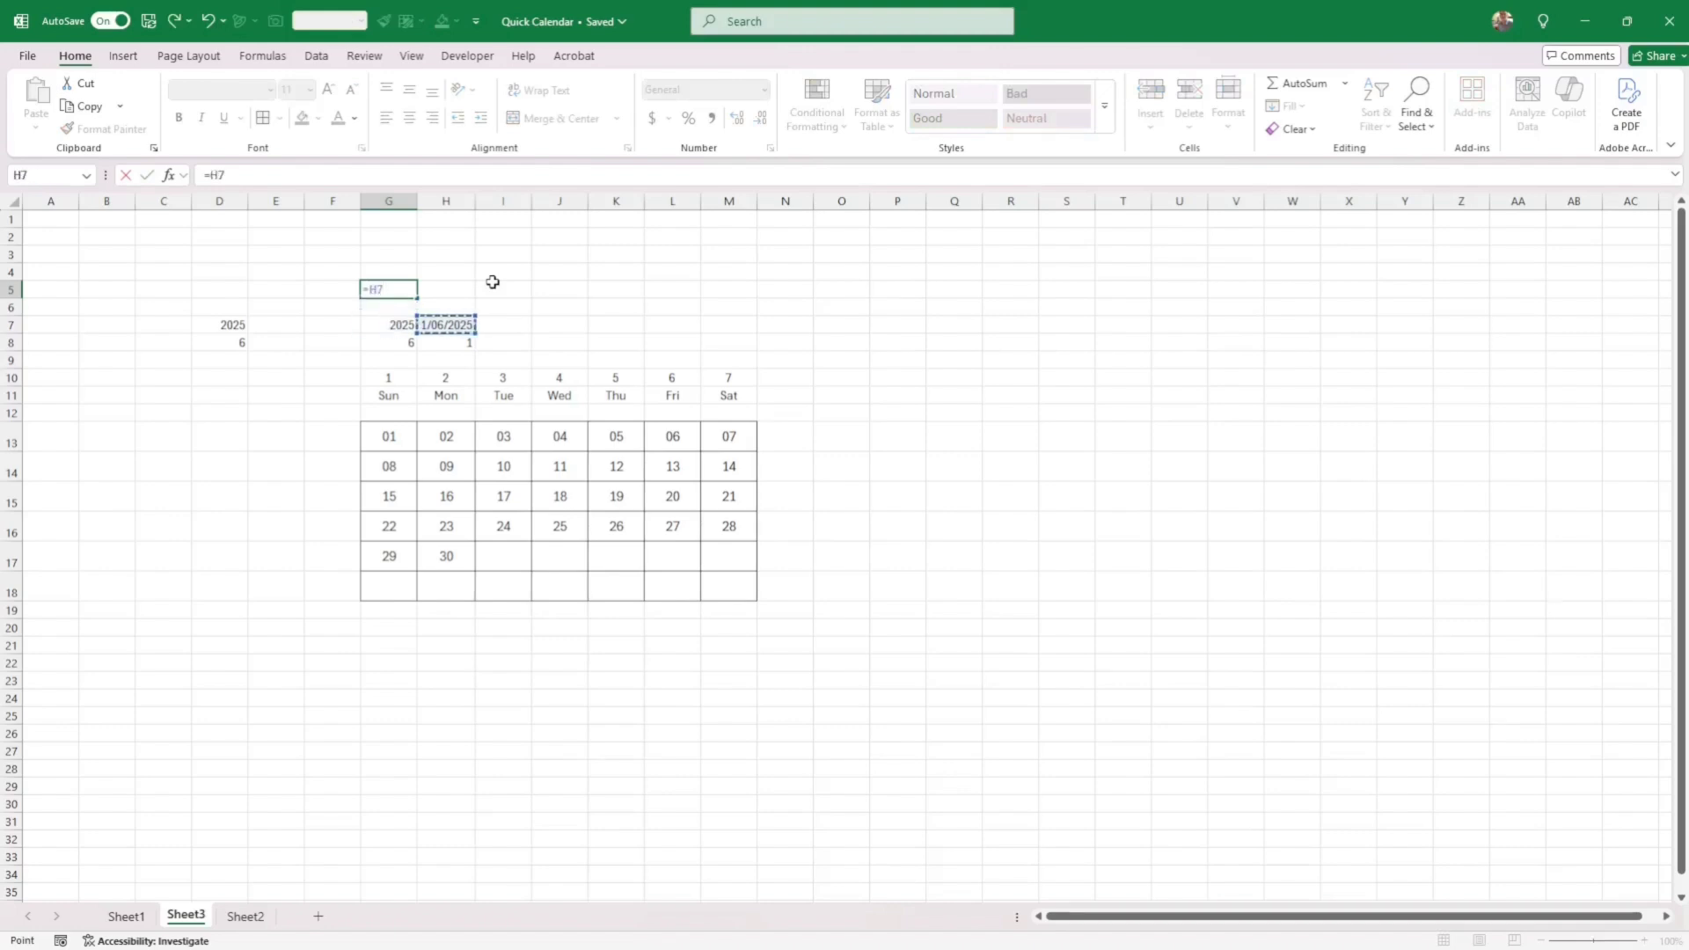
{"action": "key", "text": "Return"}
{"action": "key", "text": "Up"}
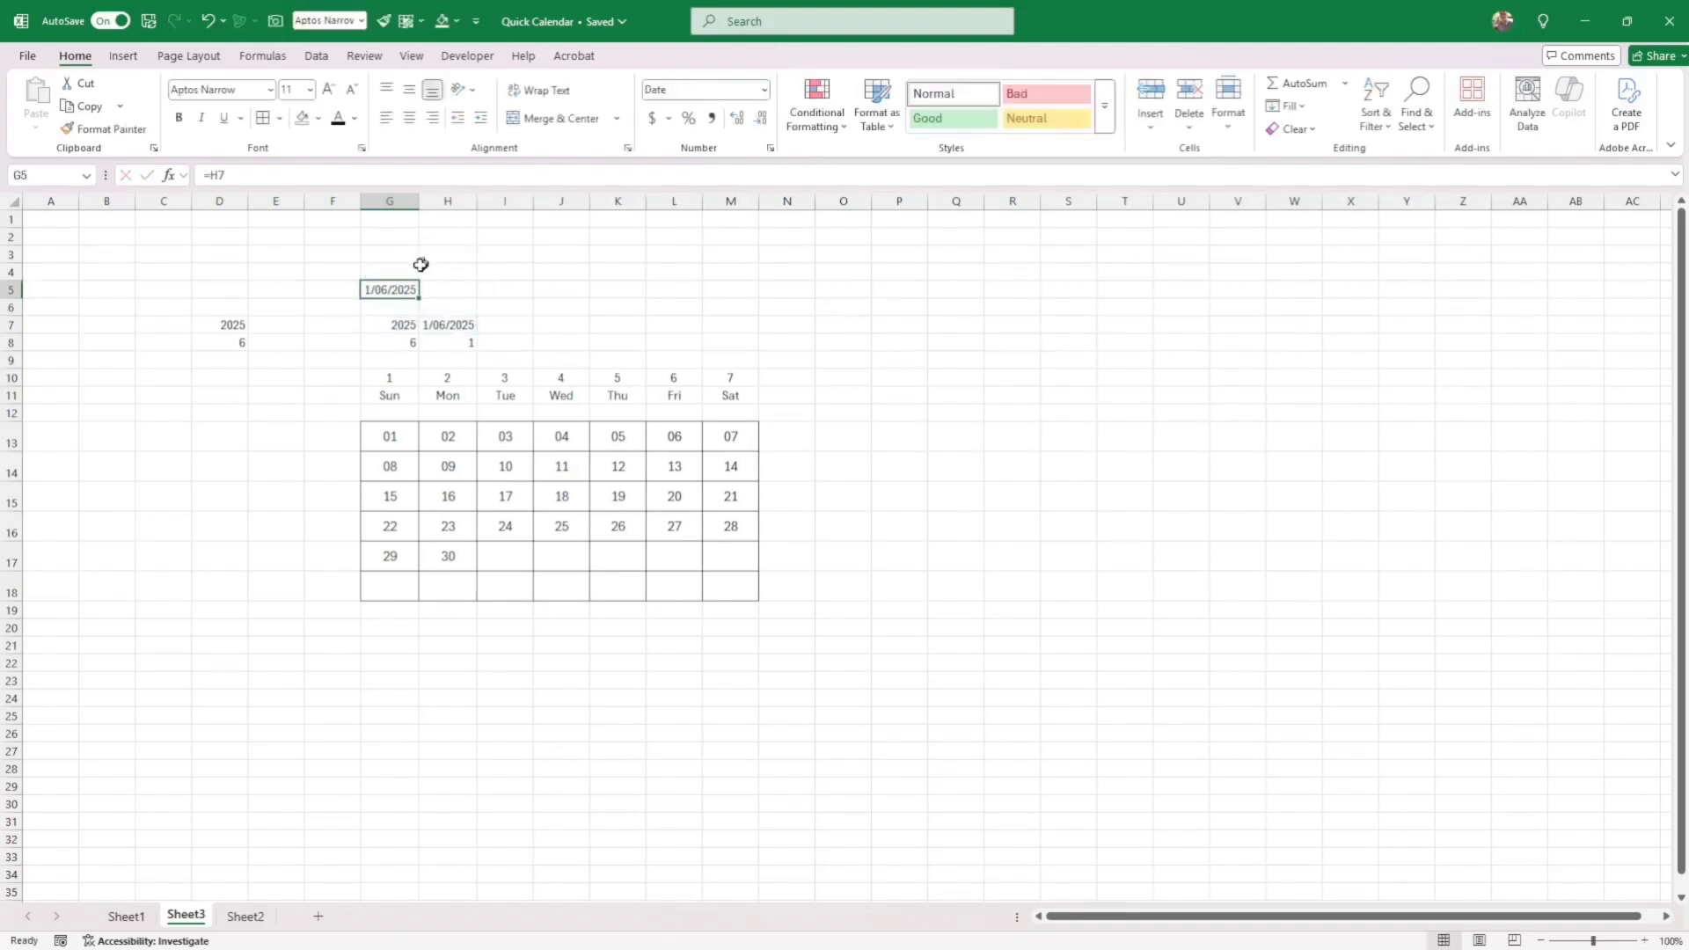
Merge and center G4:M5 and align the date vertically in the middle.
{"action": "left_click_drag", "start_coordinate": [420, 264], "coordinate": [727, 285]}
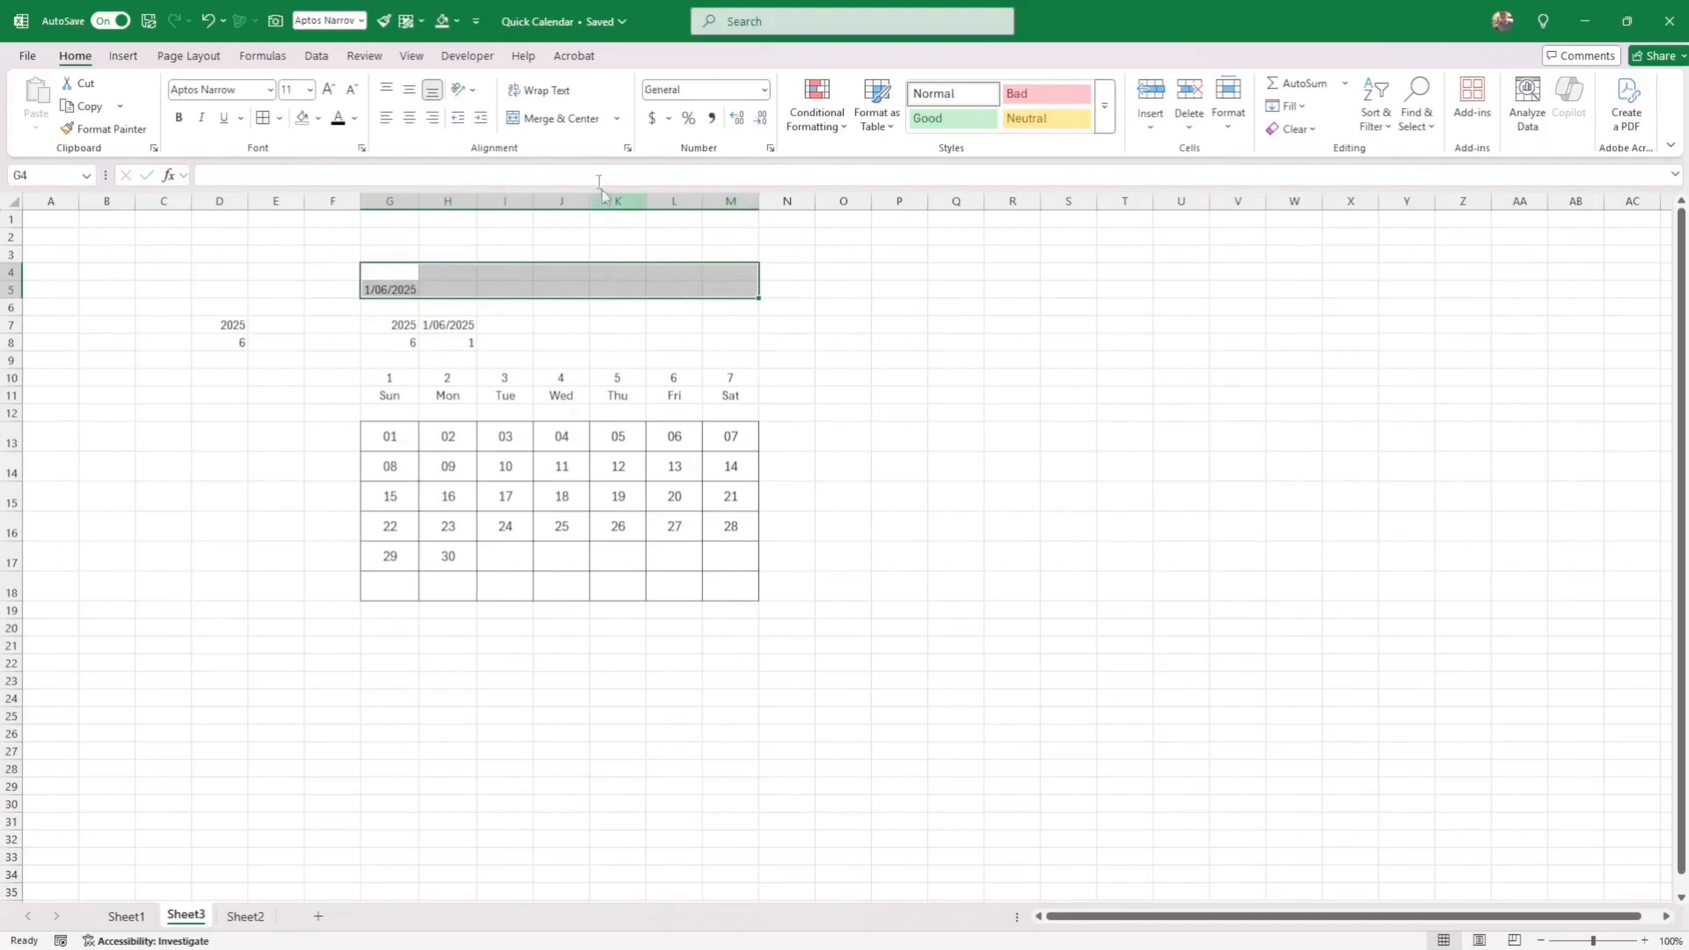
{"action": "left_click", "coordinate": [563, 122]}
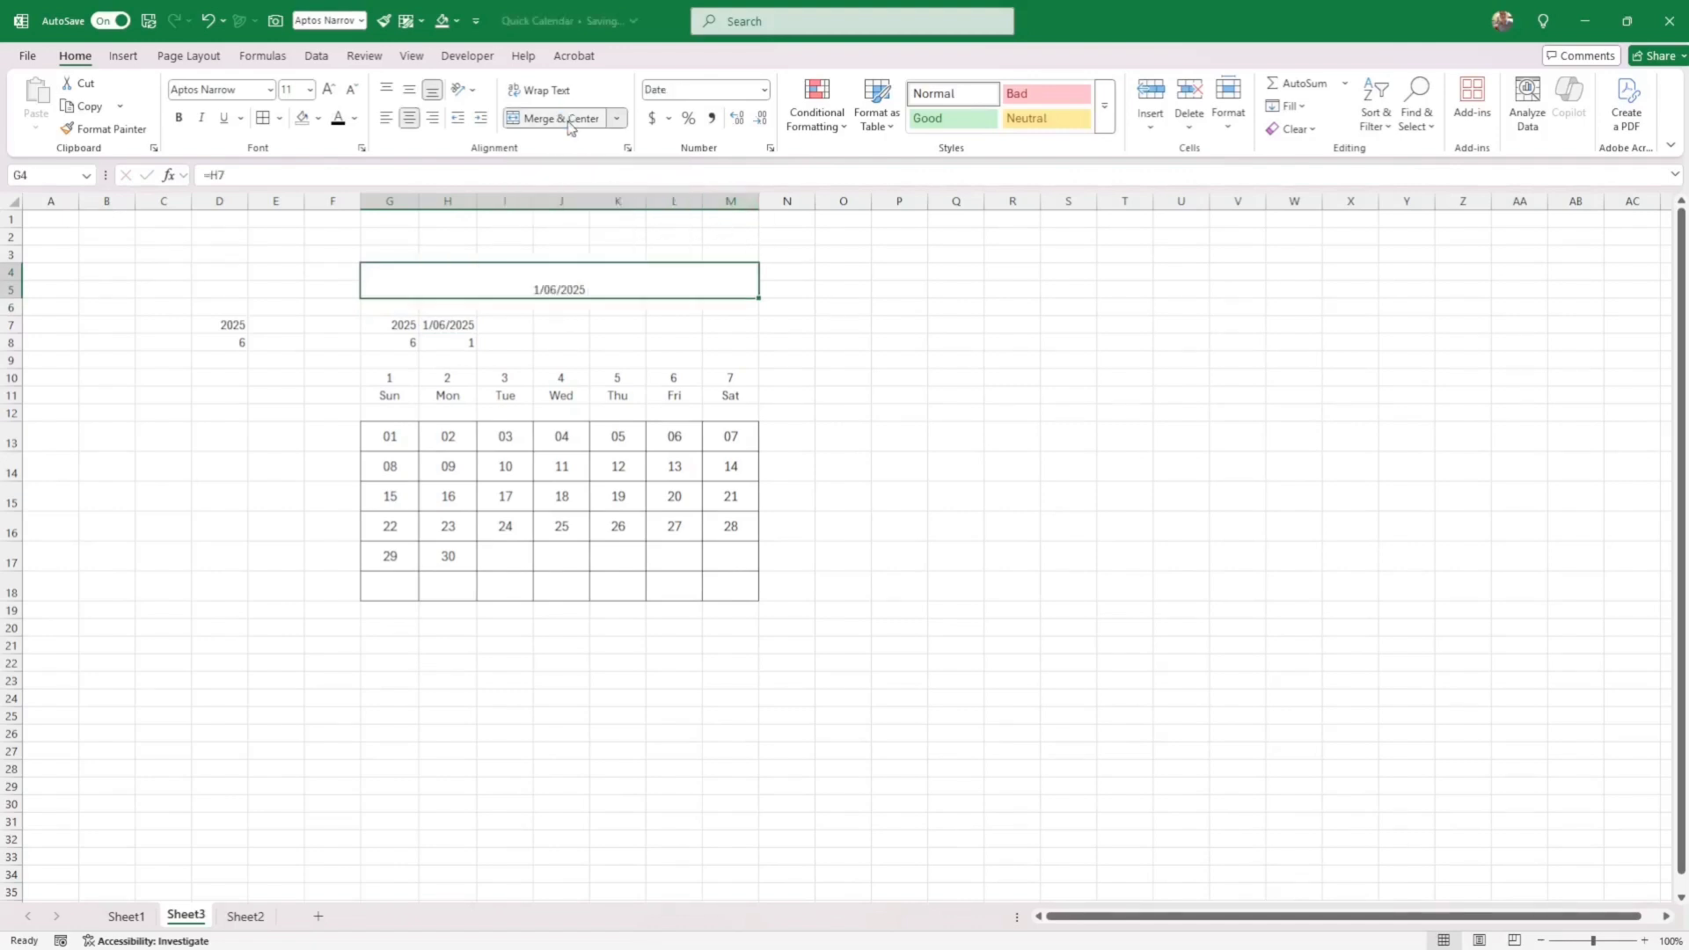
{"action": "left_click", "coordinate": [409, 90]}
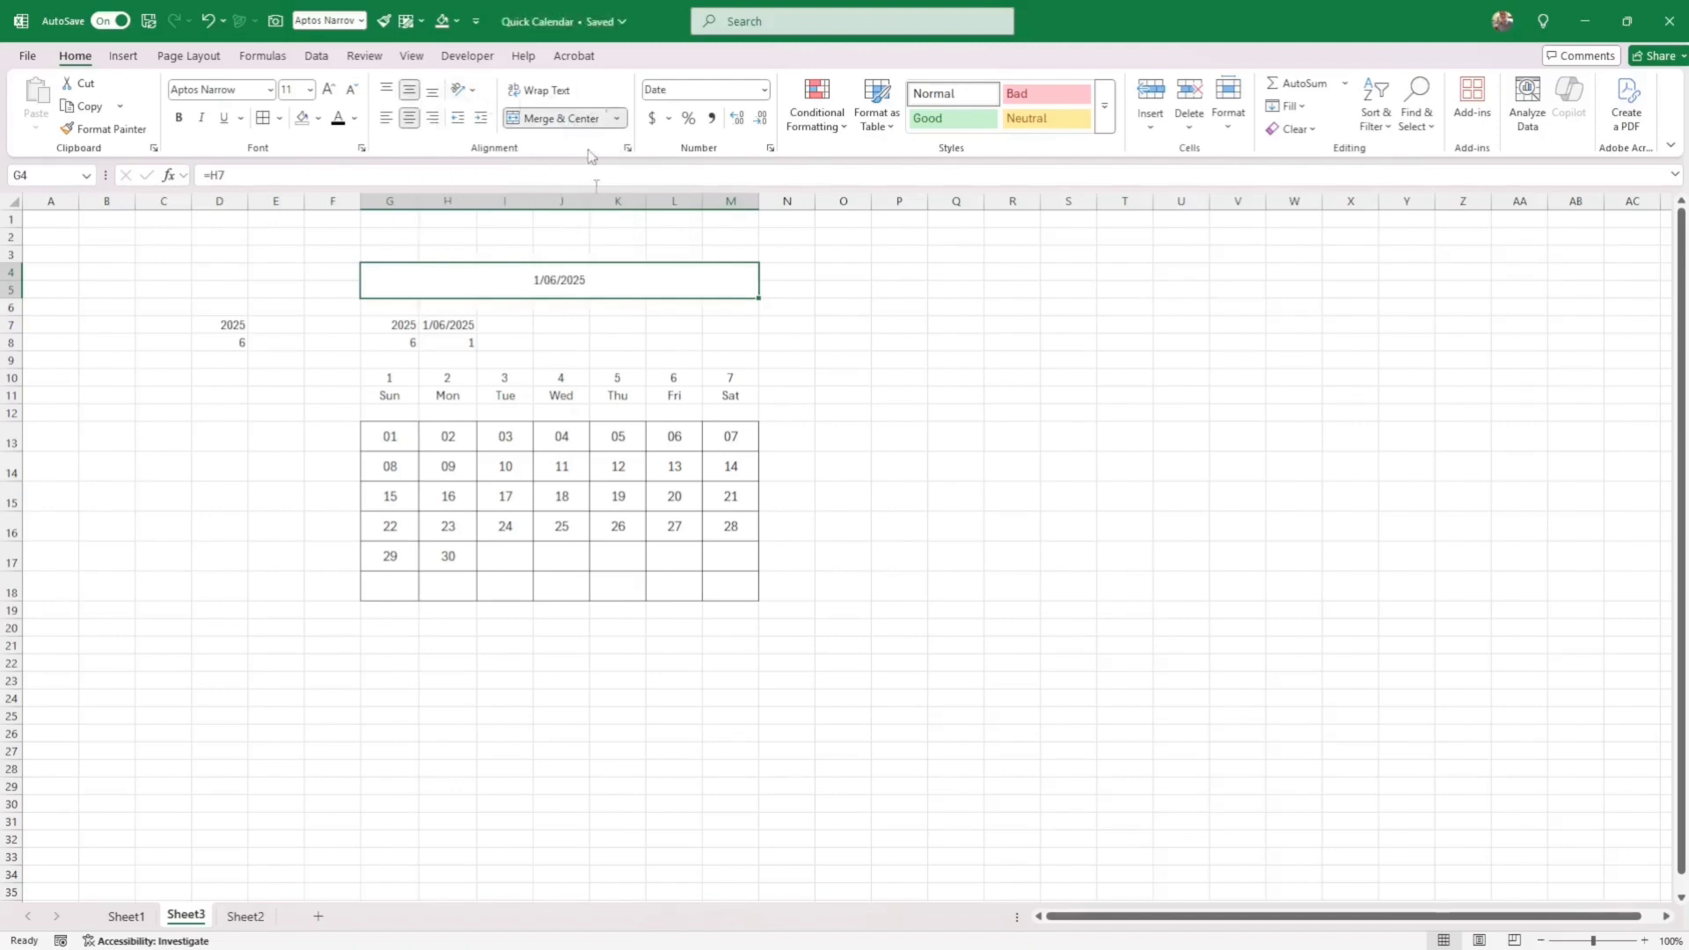
Increase the merged title date's font size to 18.
{"action": "left_click", "coordinate": [329, 92]}
{"action": "left_click", "coordinate": [331, 94]}
{"action": "left_click", "coordinate": [329, 91]}
{"action": "left_click", "coordinate": [329, 92]}
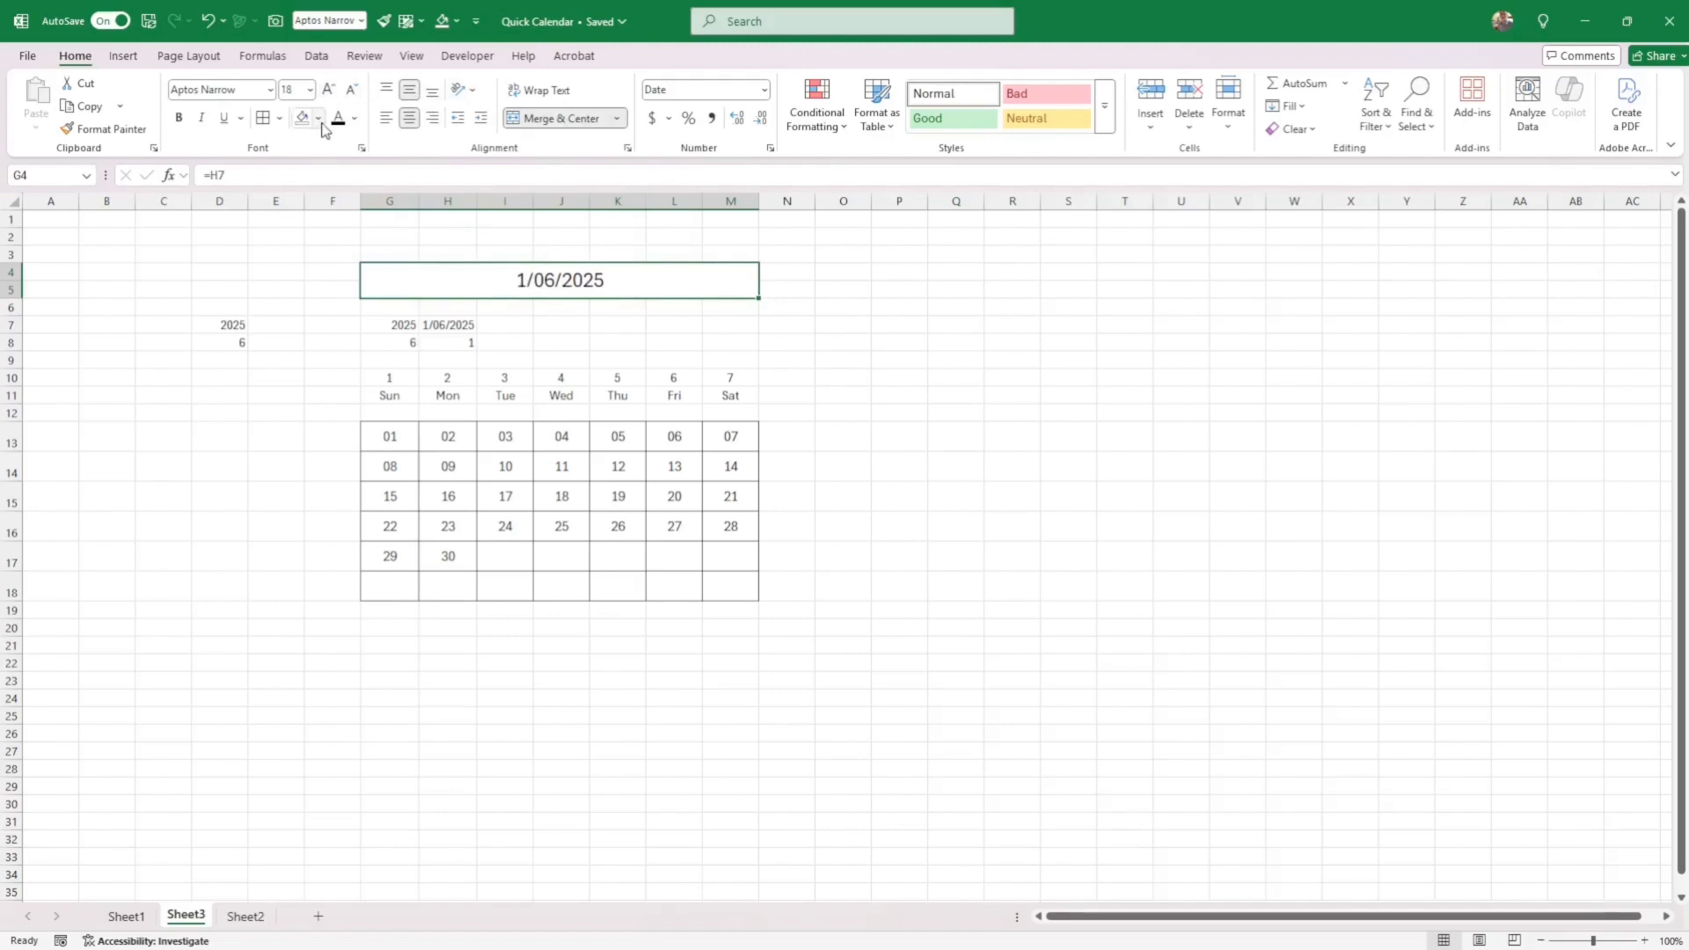
Change the workbook's theme colors to Office 2013 - 2022.
{"action": "left_click", "coordinate": [319, 119]}
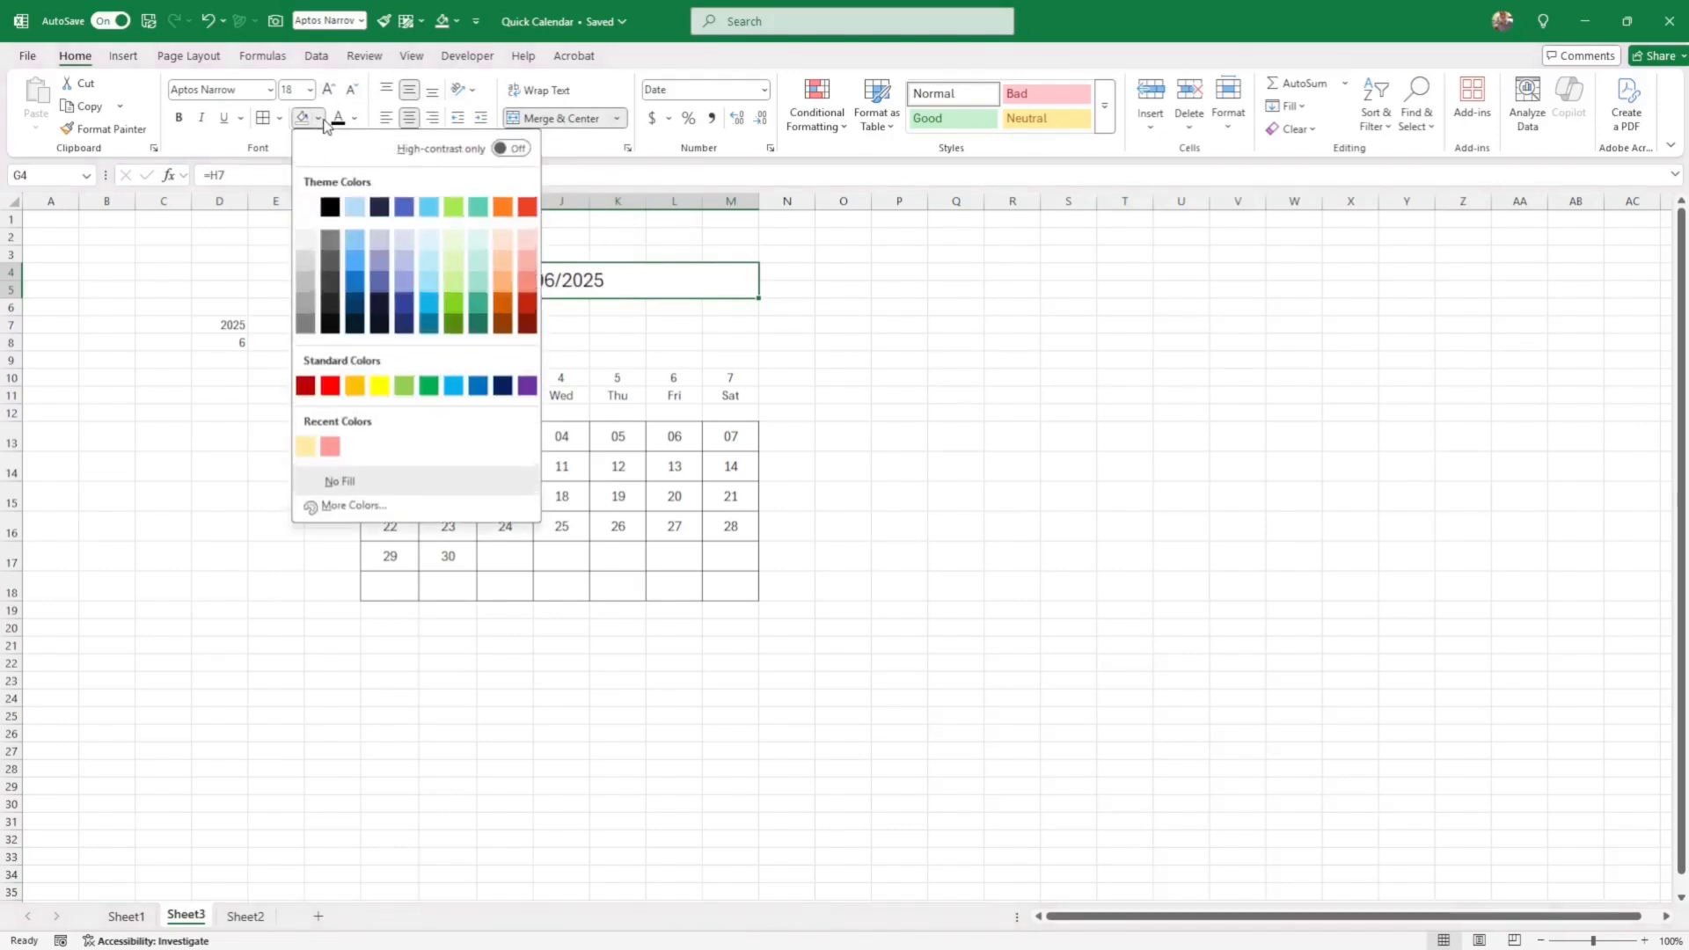
{"action": "left_click", "coordinate": [180, 226]}
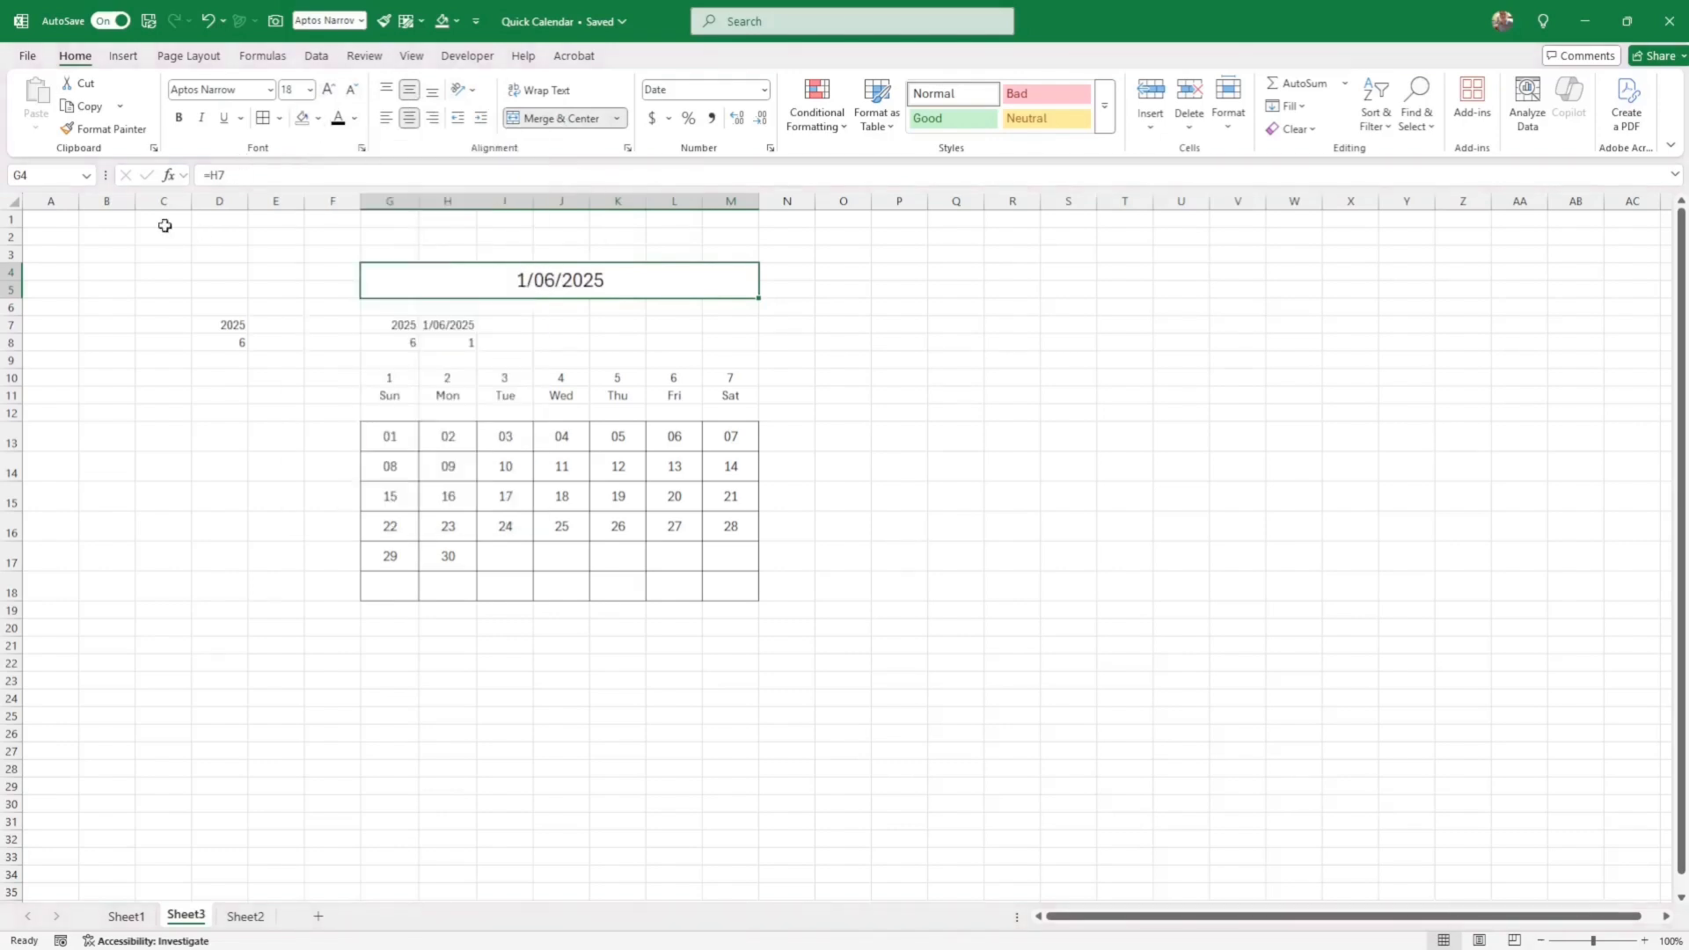
{"action": "left_click", "coordinate": [188, 55]}
{"action": "left_click", "coordinate": [95, 82]}
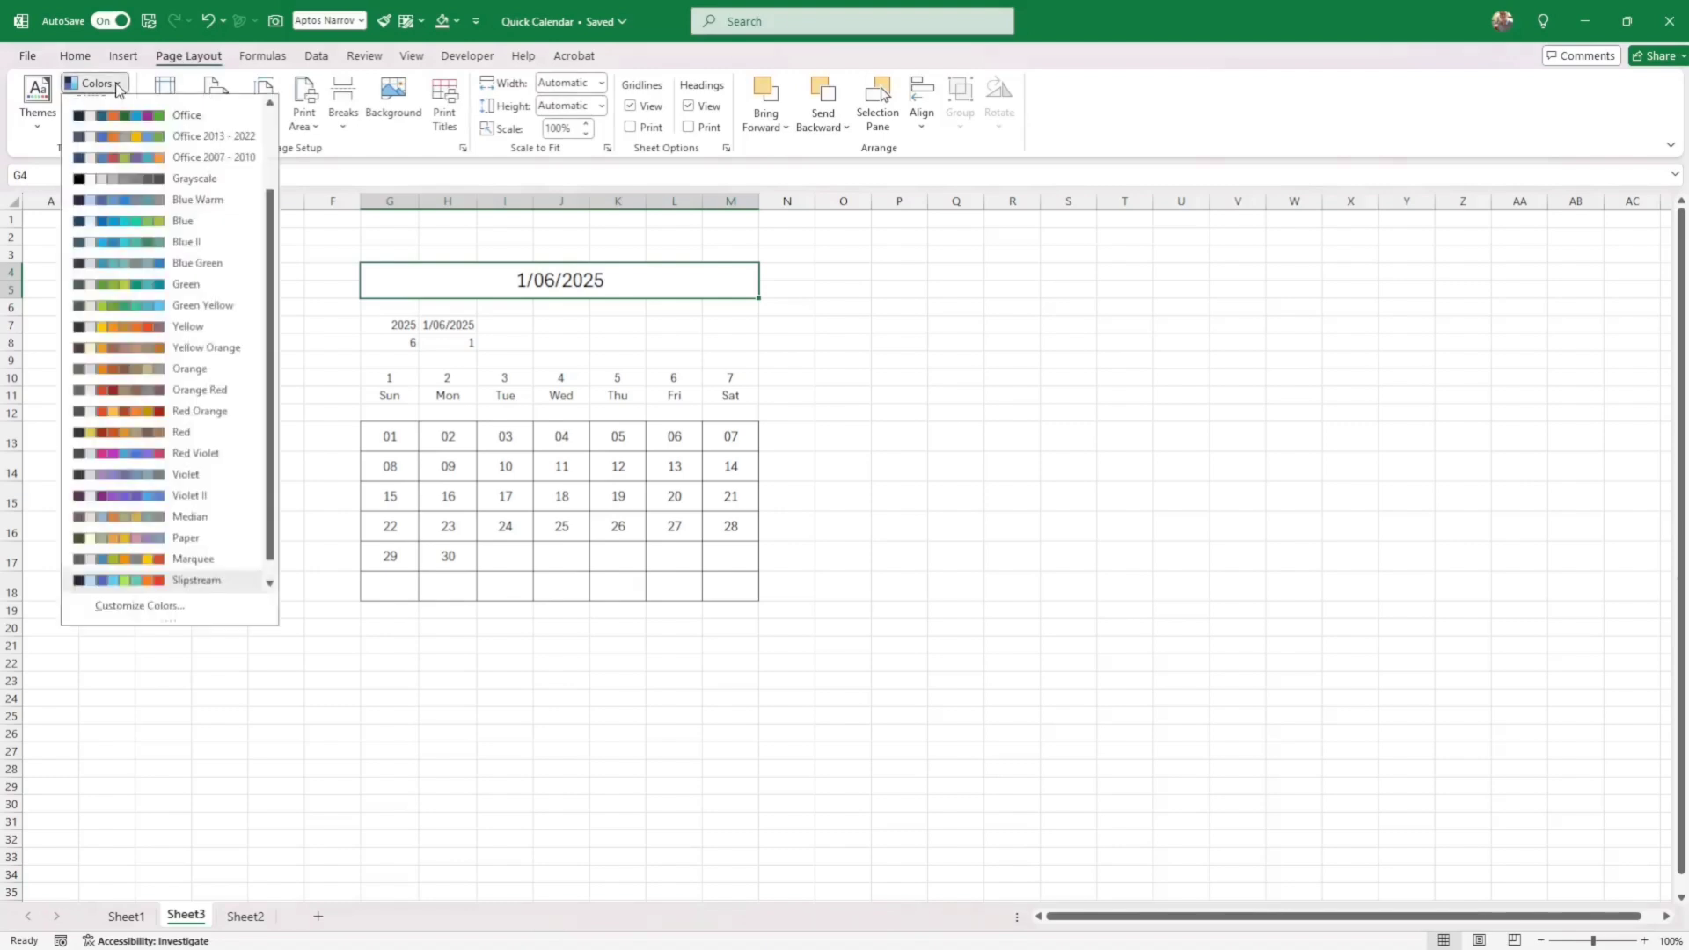
{"action": "left_click", "coordinate": [208, 143]}
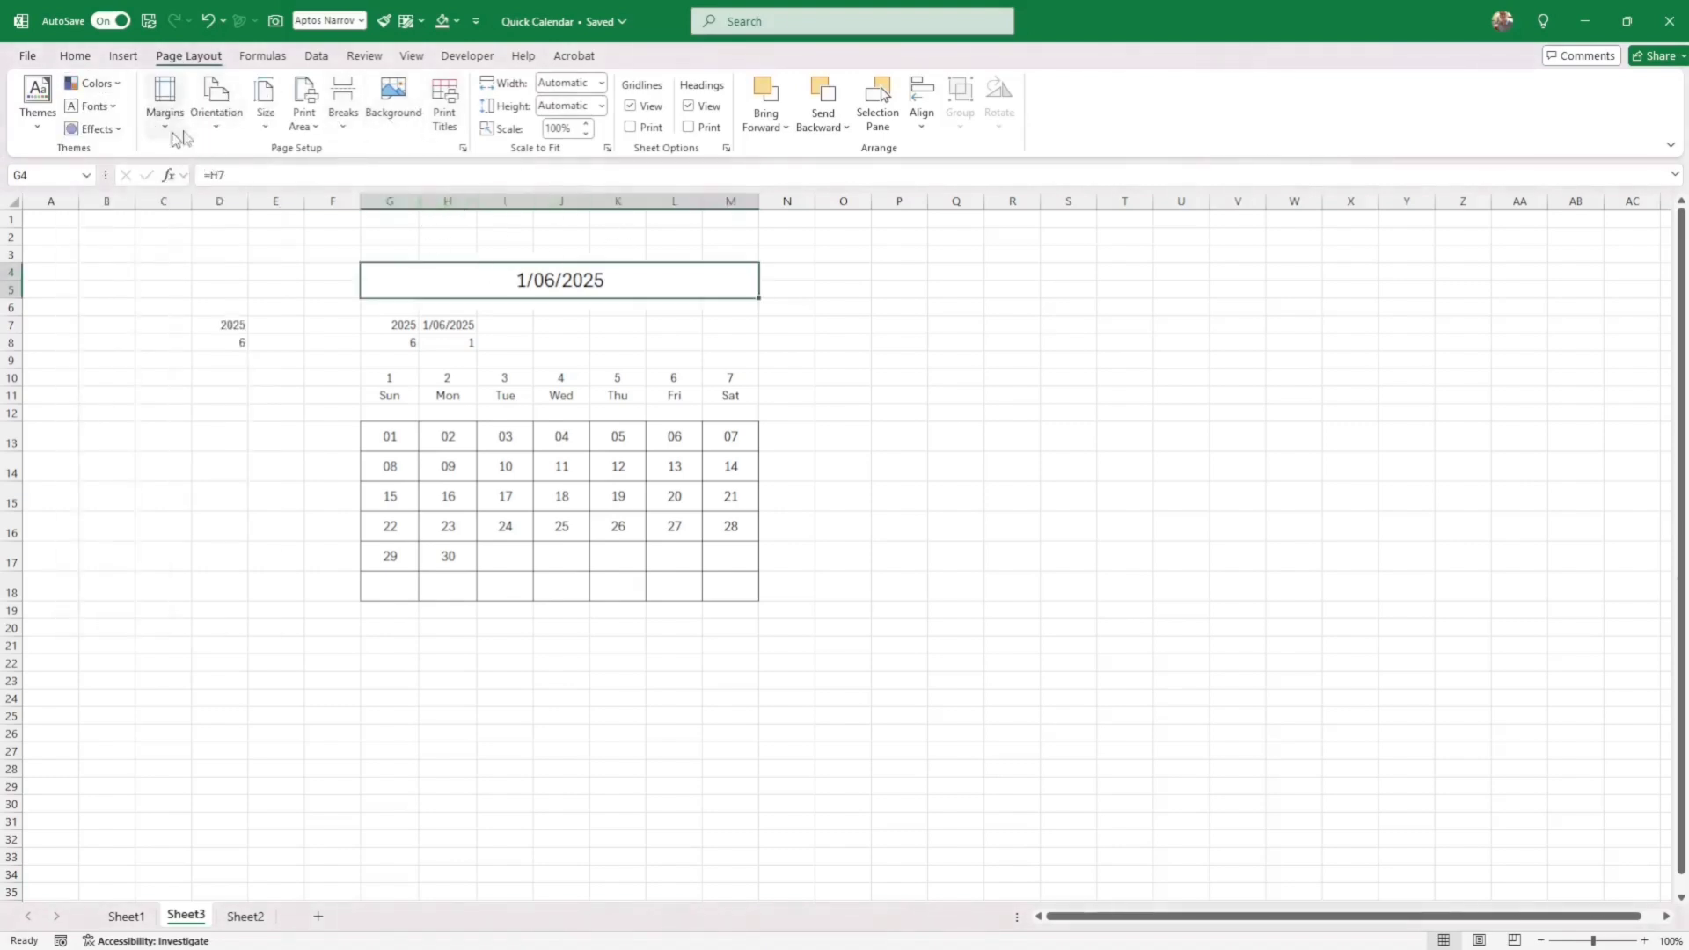
Give the merged title cell a dark blue fill with bold, light-colored text.
{"action": "left_click", "coordinate": [75, 57]}
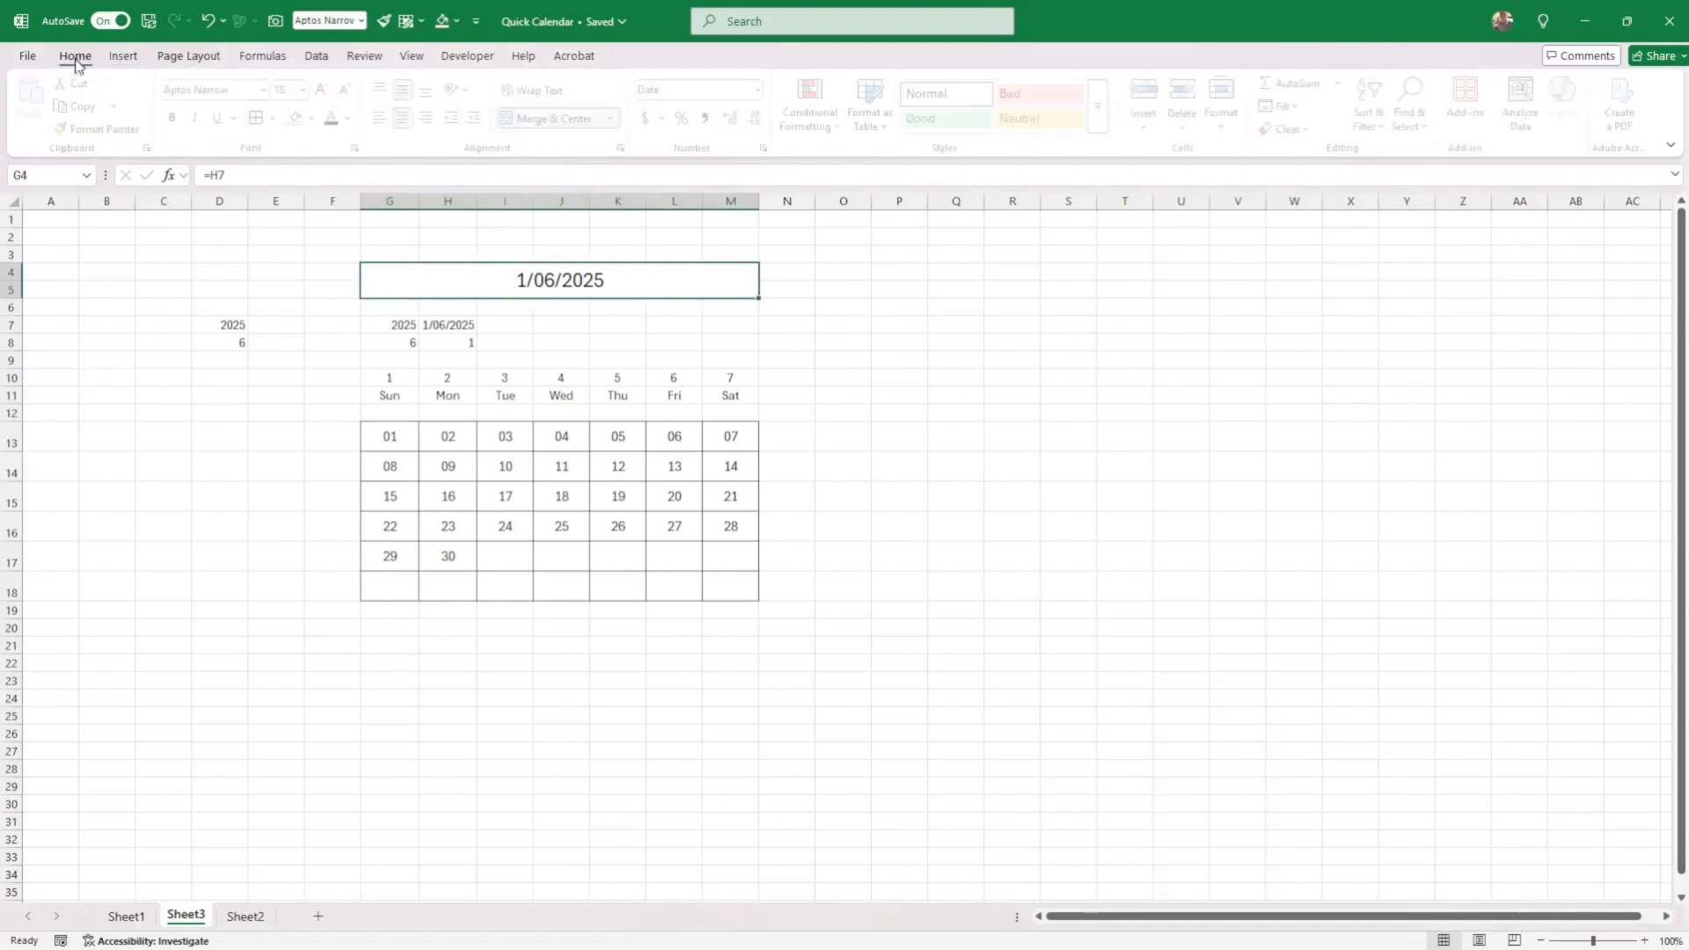
{"action": "left_click", "coordinate": [318, 121]}
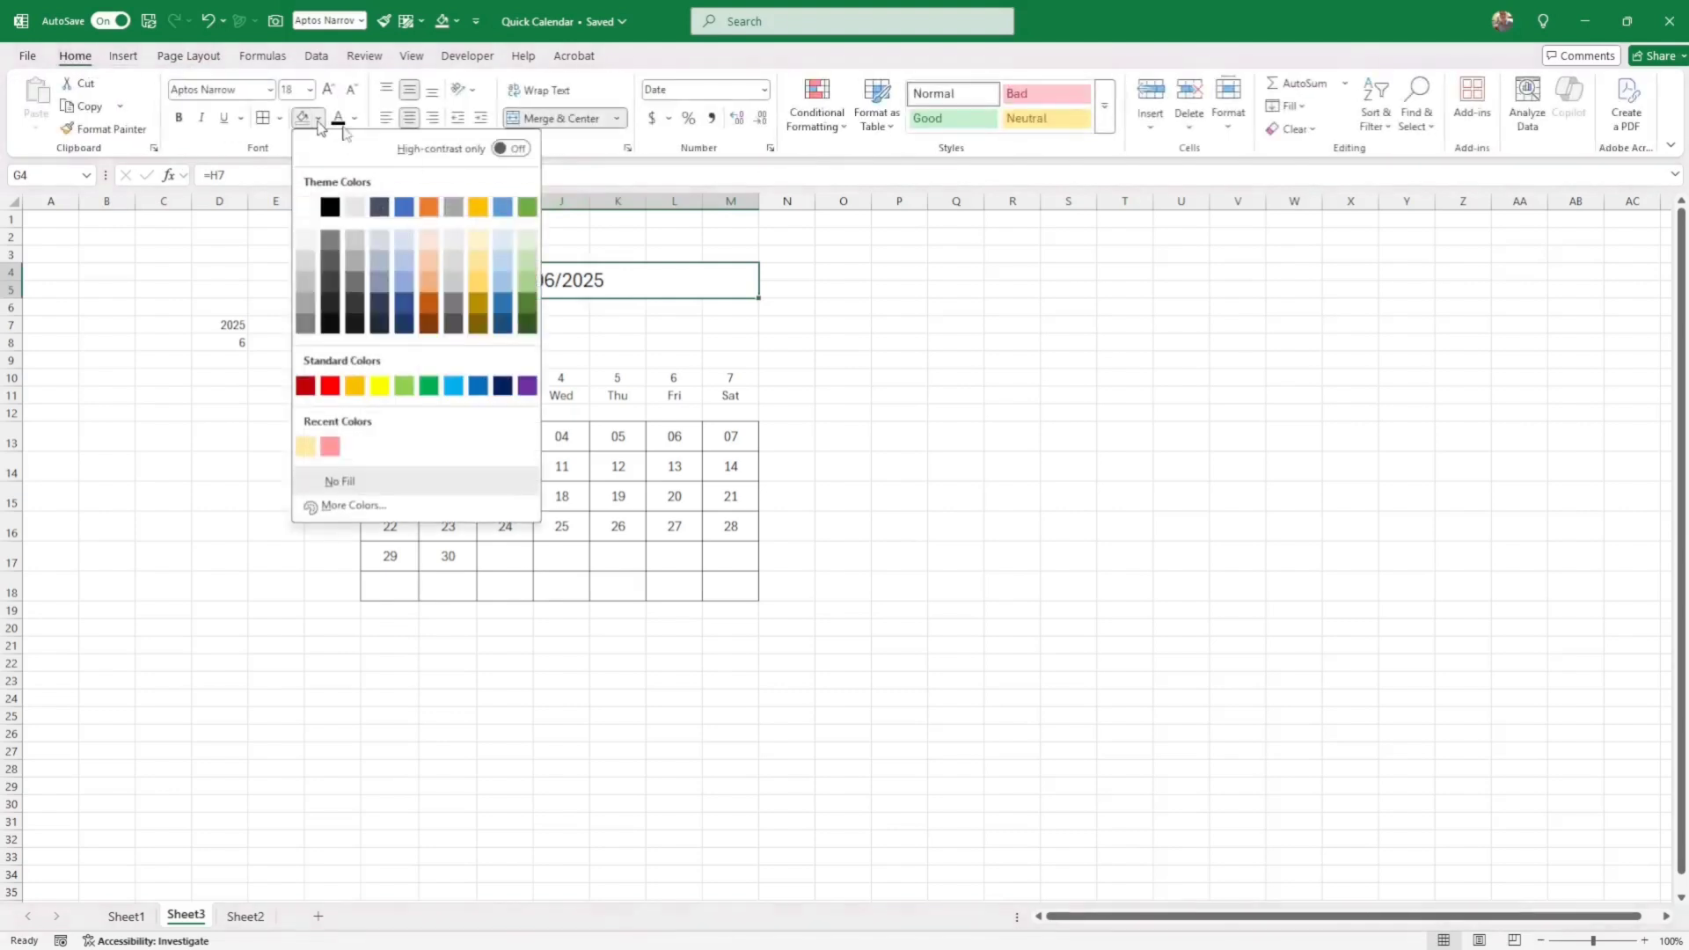
{"action": "left_click", "coordinate": [405, 306]}
{"action": "left_click", "coordinate": [354, 118]}
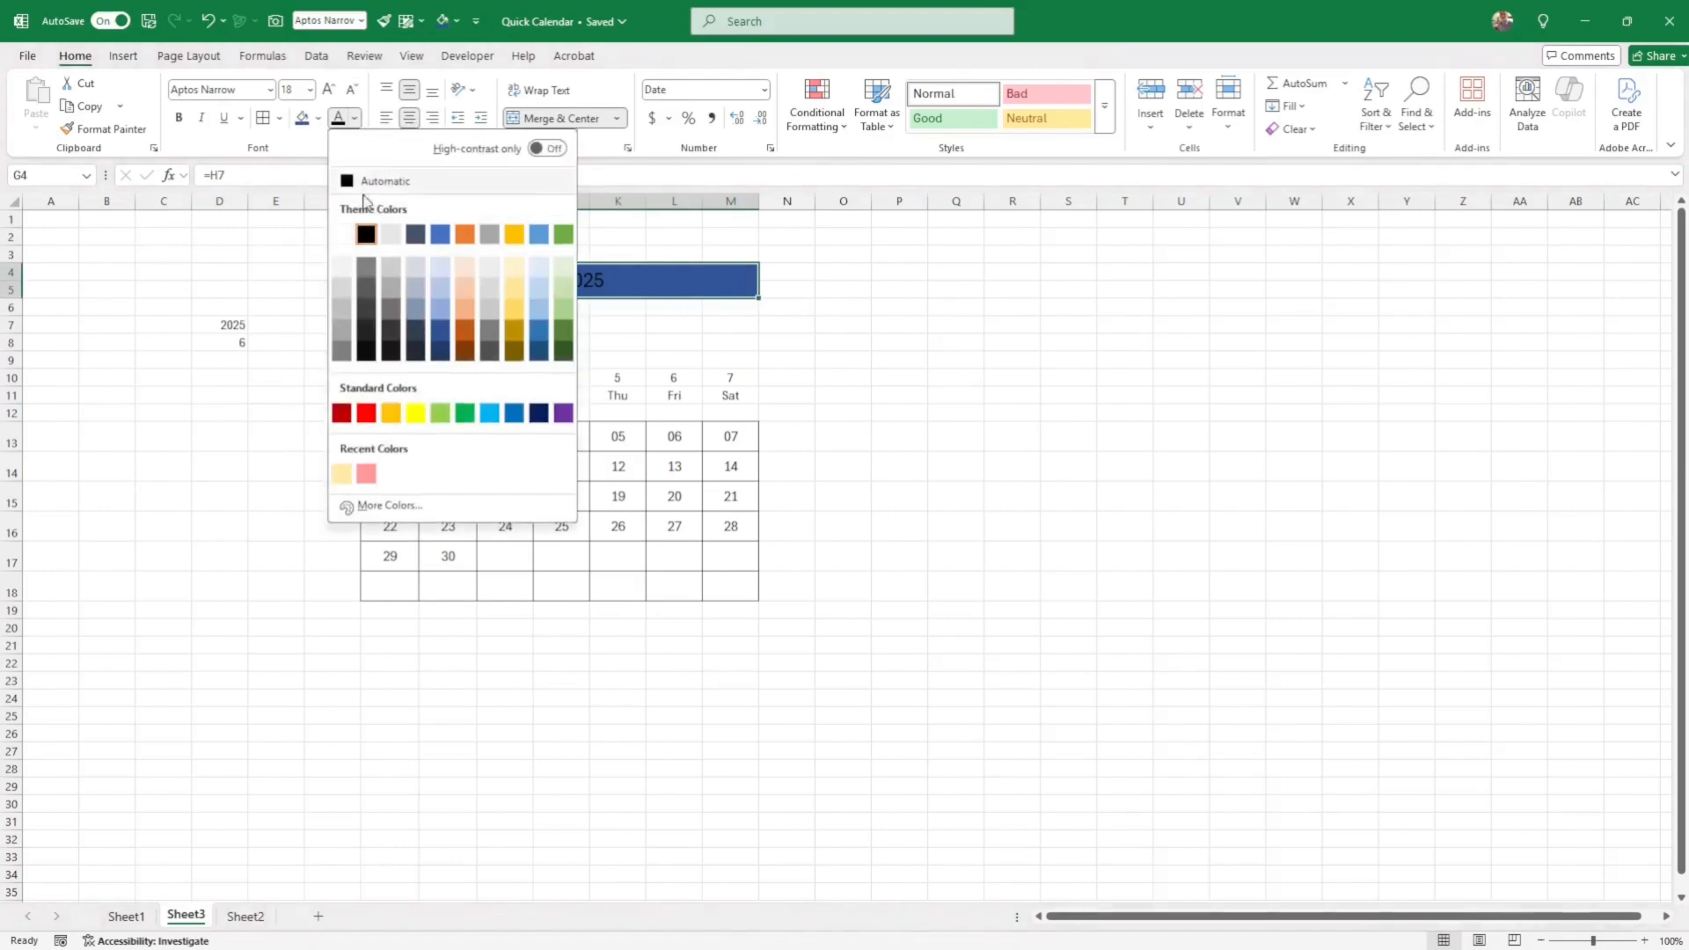
{"action": "left_click", "coordinate": [390, 234]}
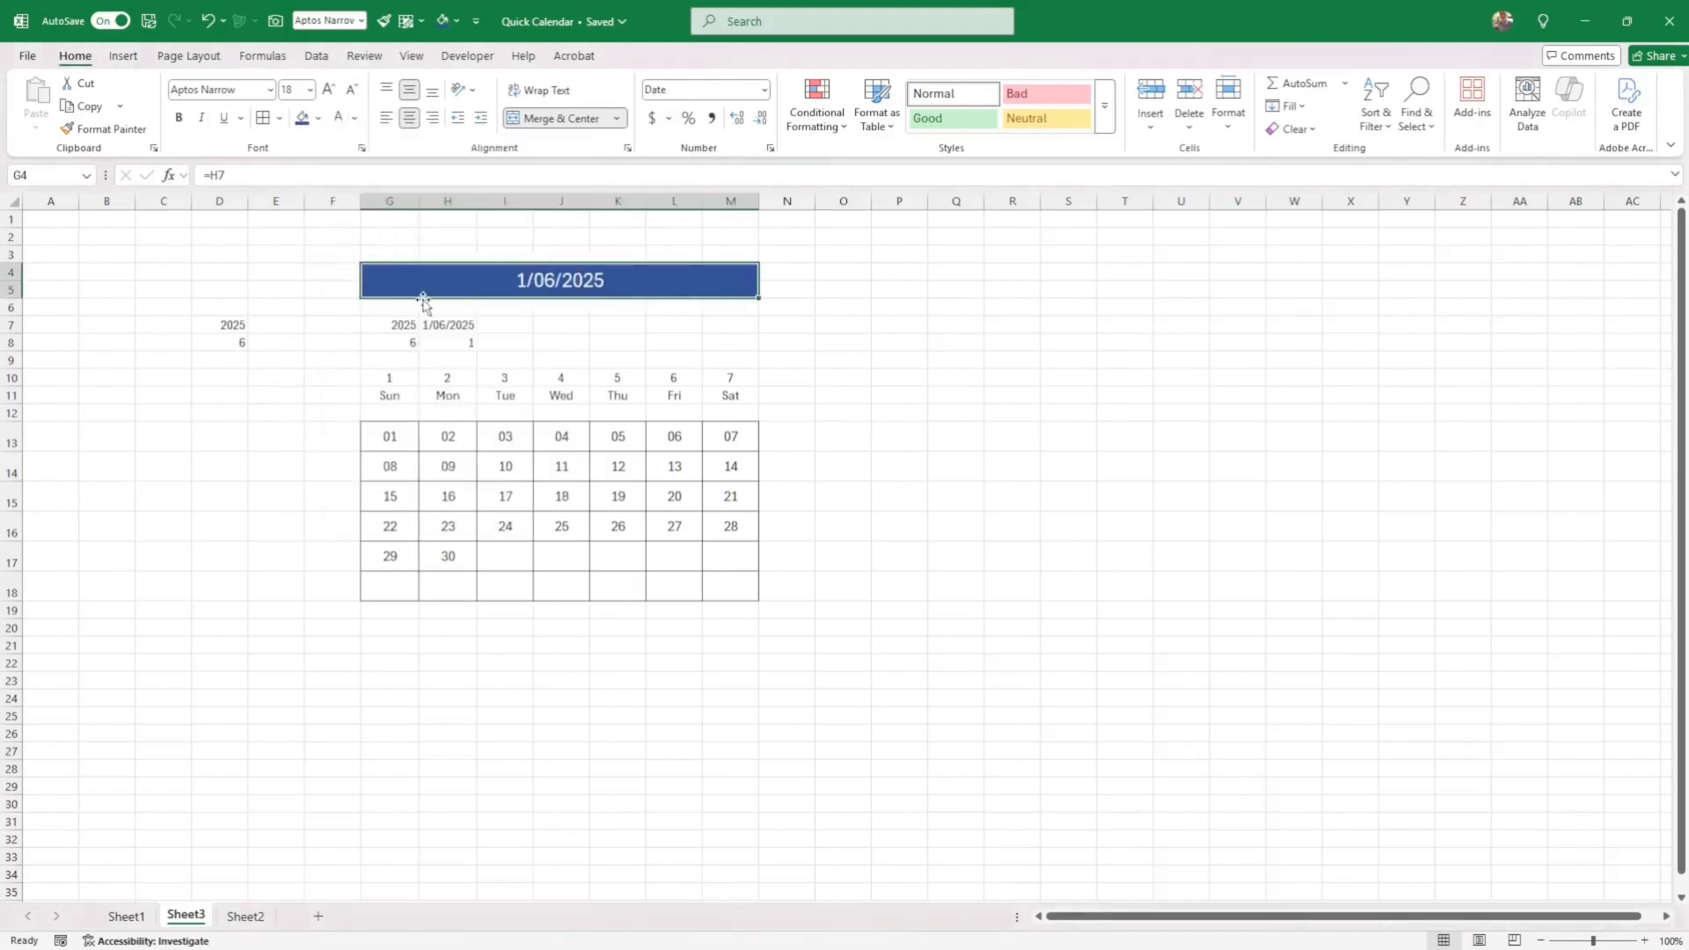
{"action": "key", "text": "ctrl+b"}
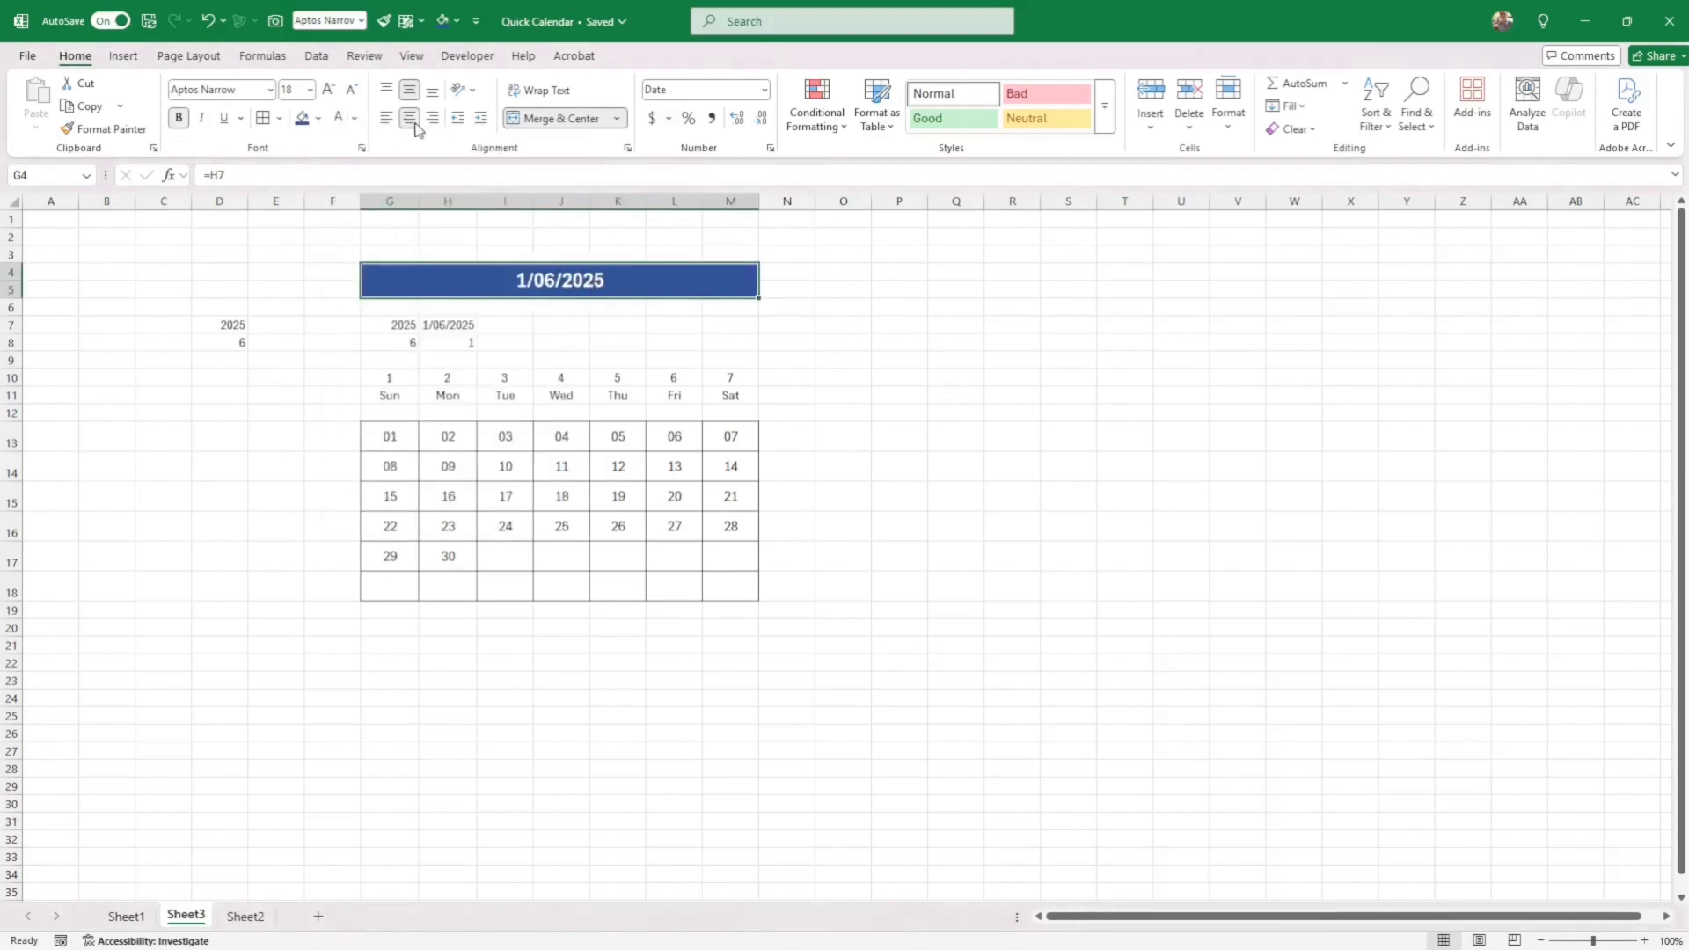
Set the title's font to Bebas Neue and increase its size to 20.
{"action": "left_click", "coordinate": [270, 96]}
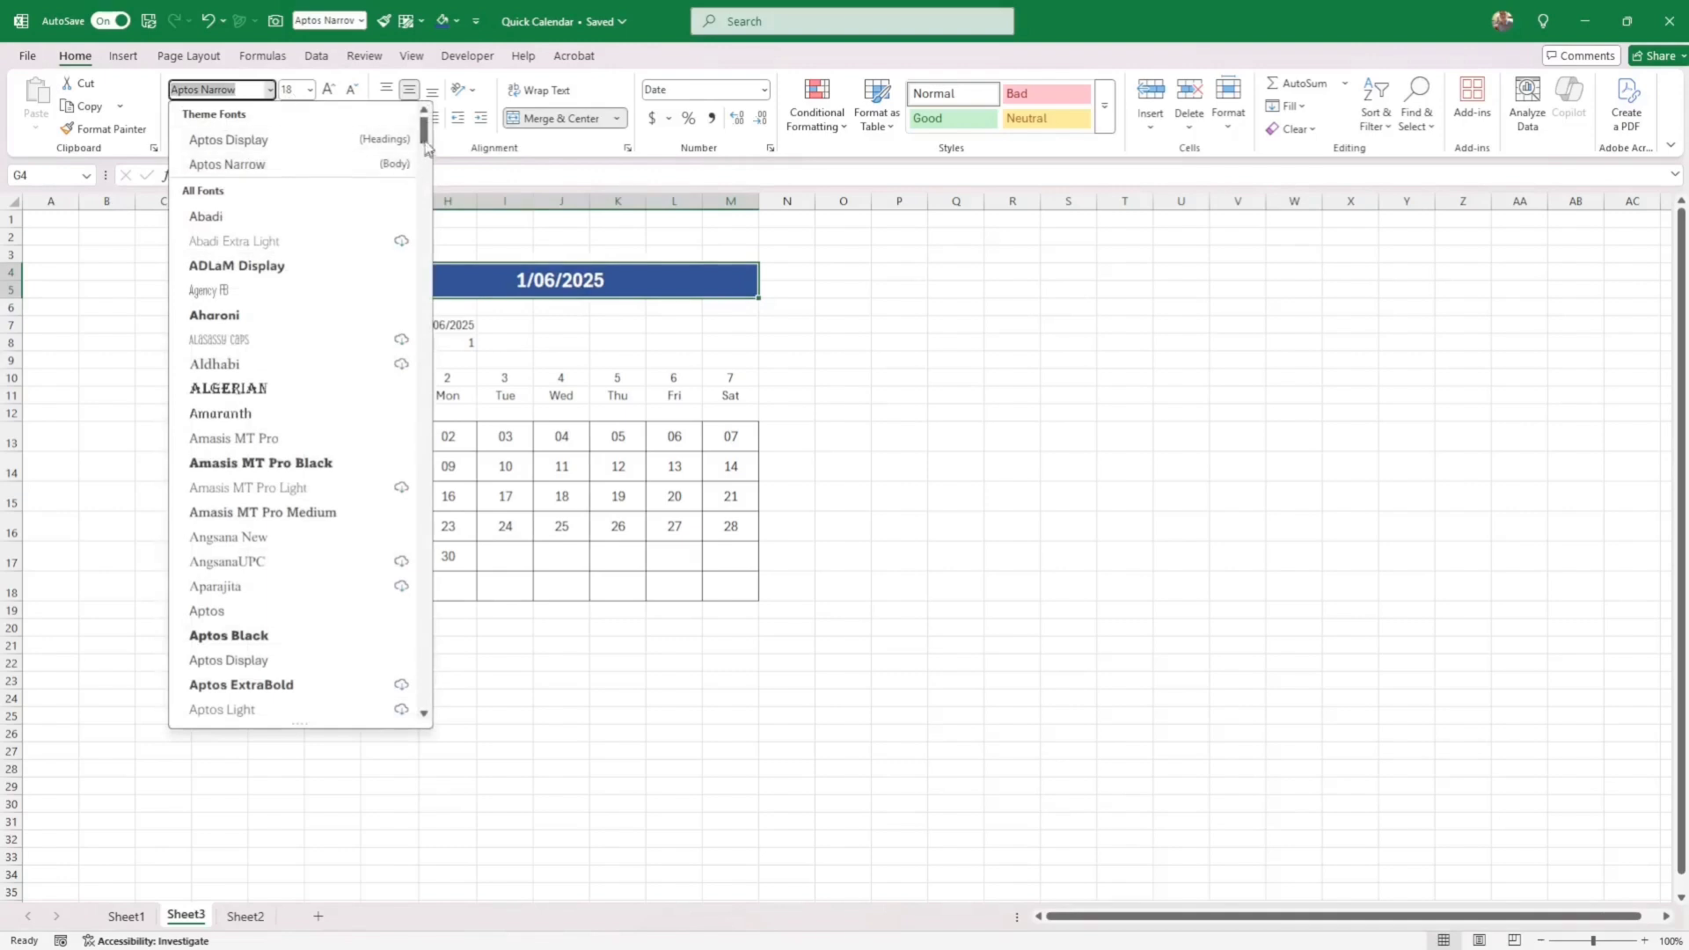
{"action": "left_click_drag", "start_coordinate": [425, 132], "coordinate": [432, 197]}
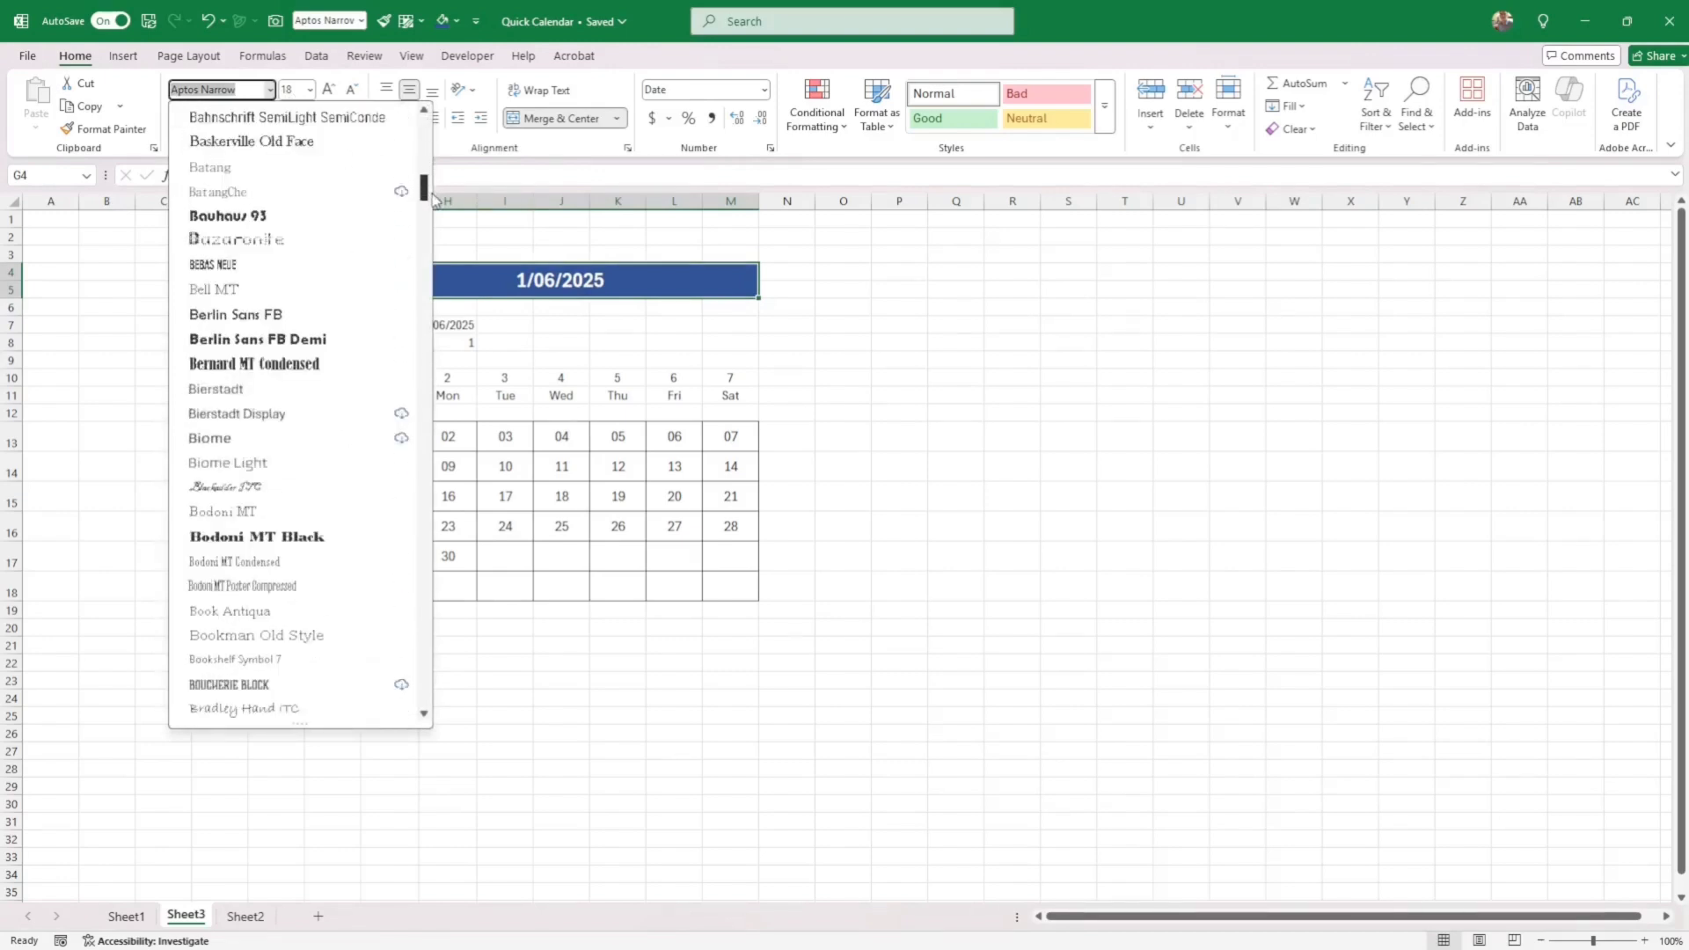
{"action": "left_click", "coordinate": [226, 266]}
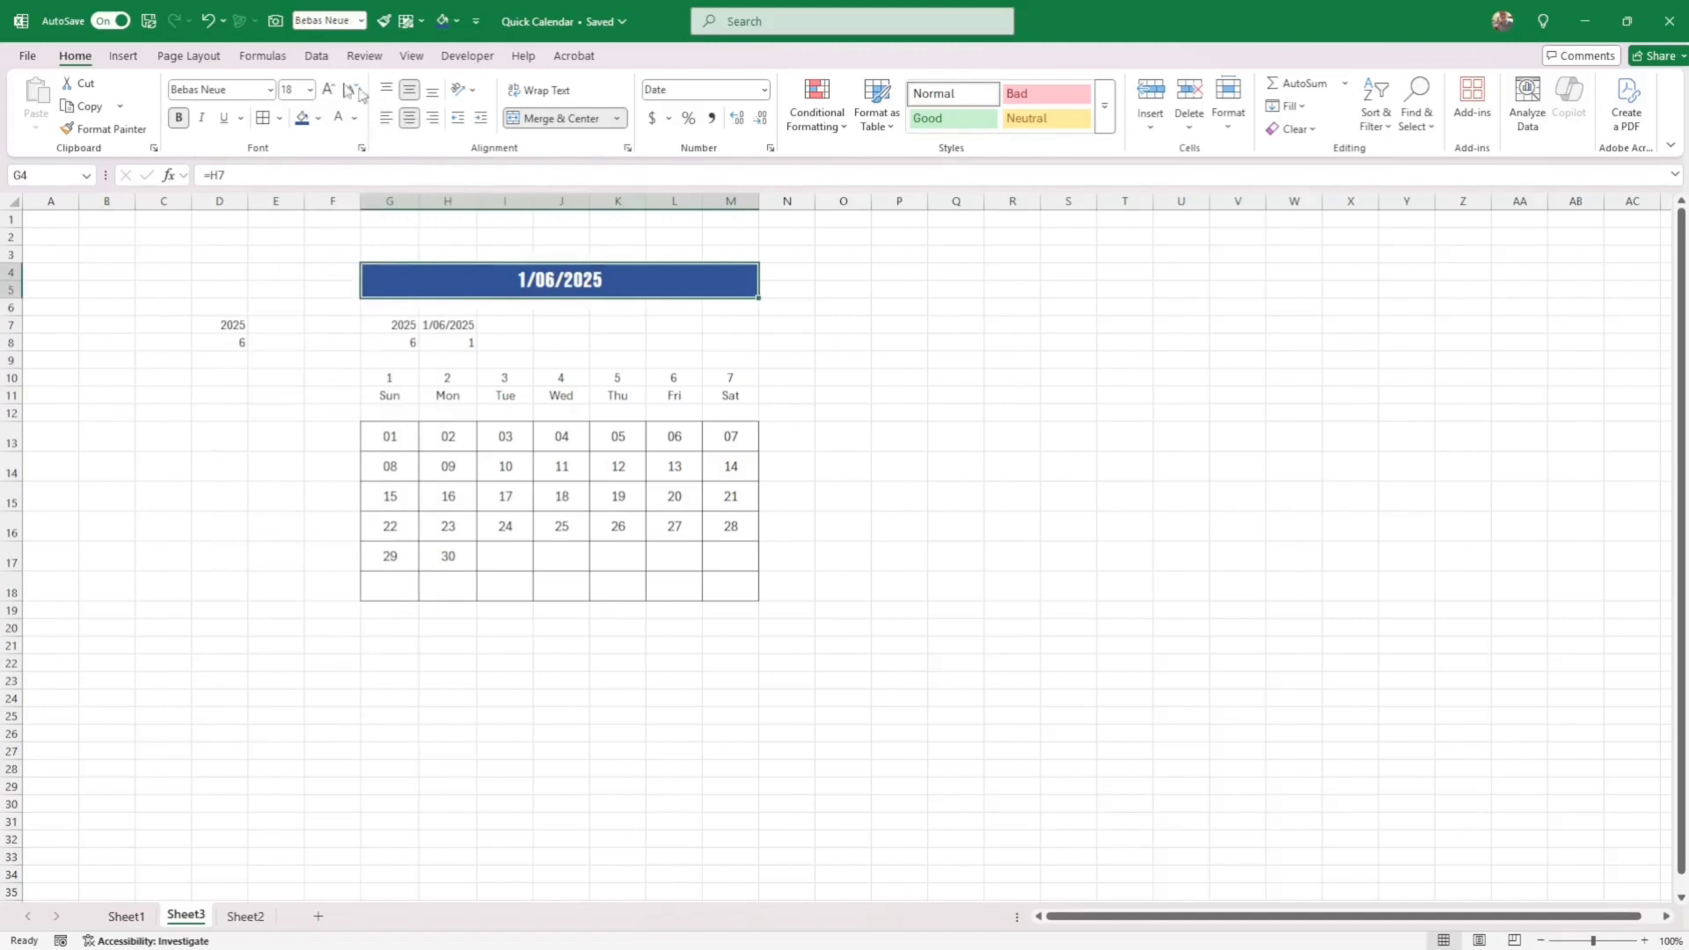
{"action": "left_click", "coordinate": [328, 91]}
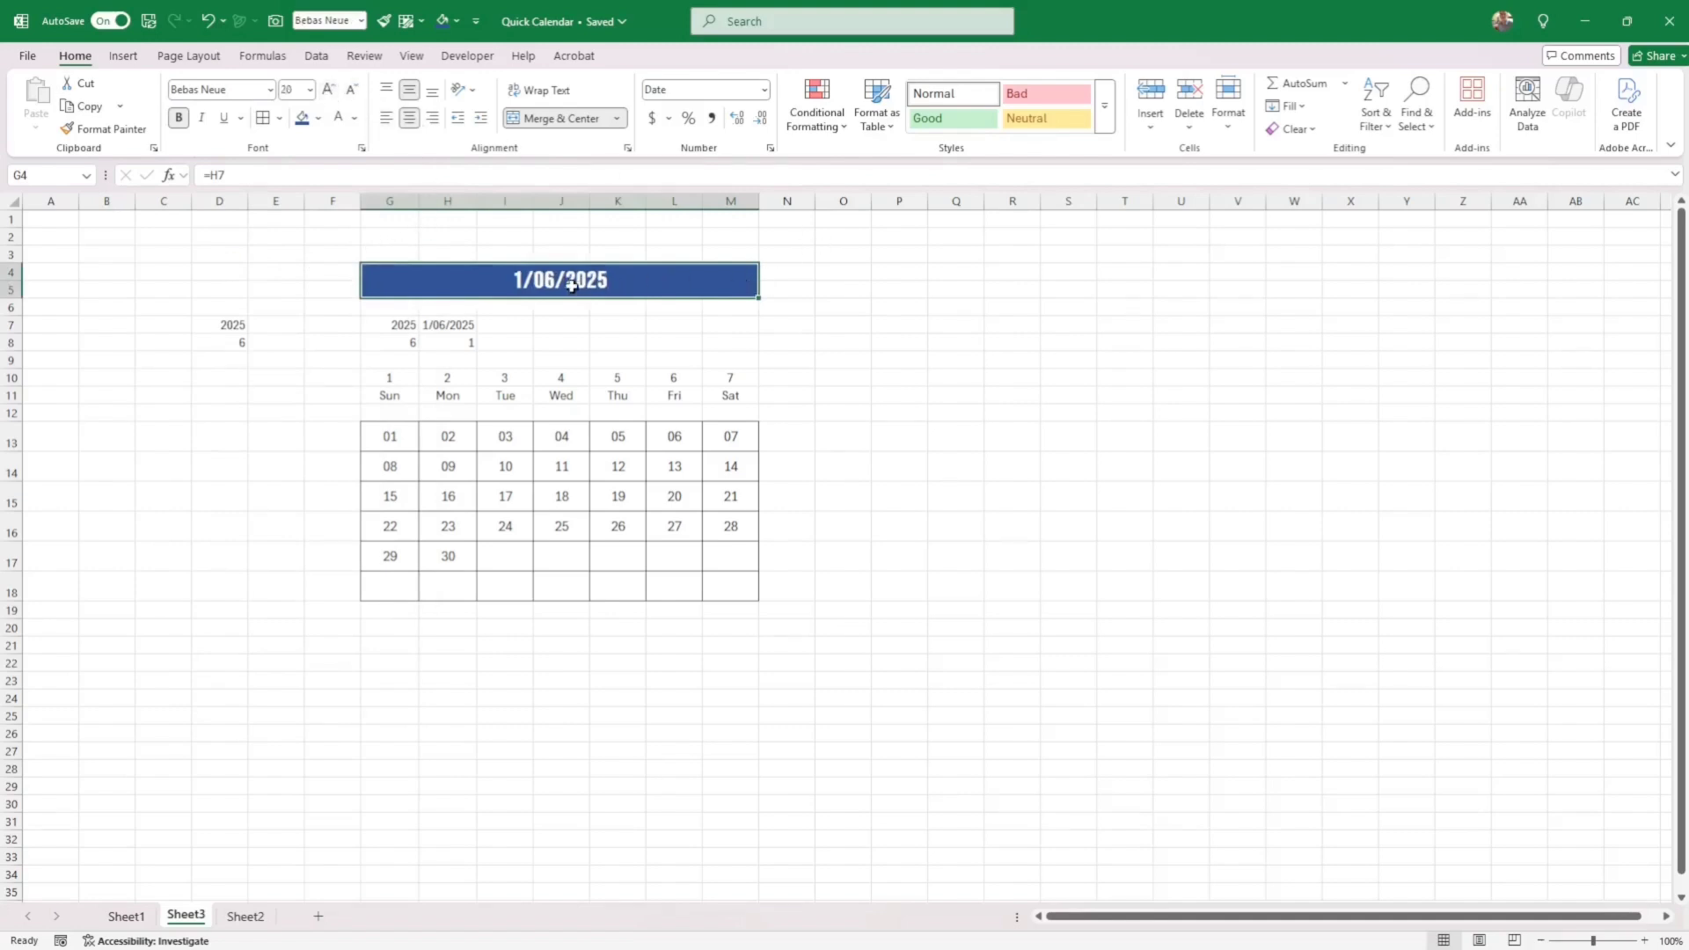
Apply the custom number format mmmm yyyy to the merged title date cell.
{"action": "right_click", "coordinate": [566, 286]}
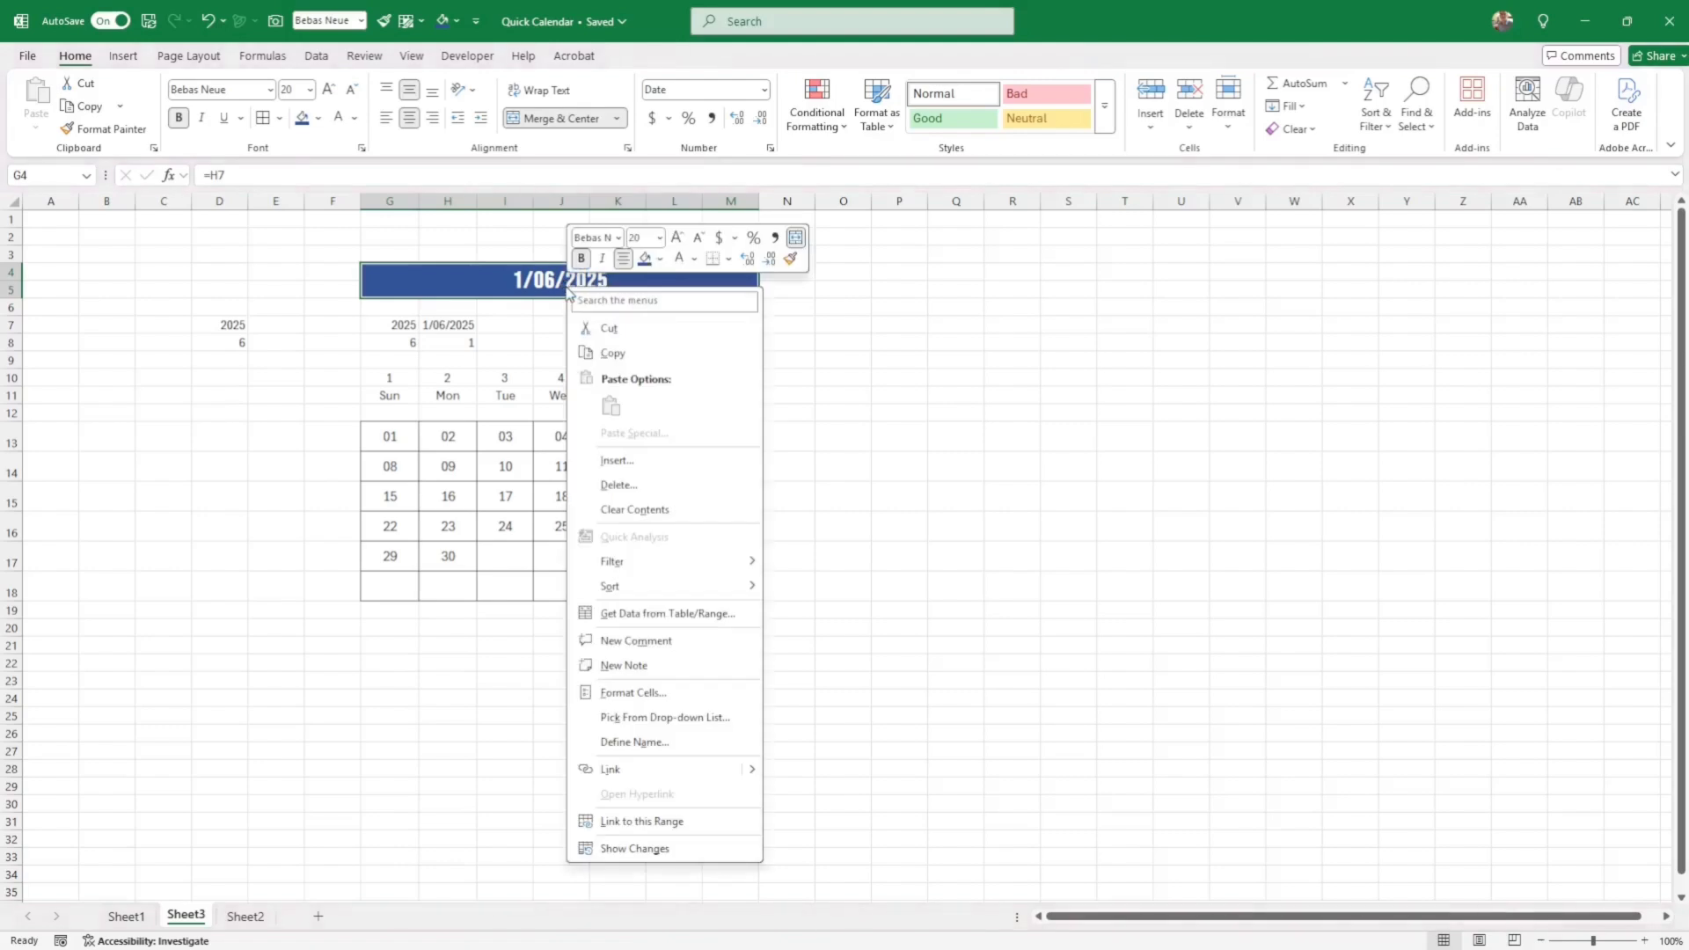
{"action": "left_click", "coordinate": [652, 694]}
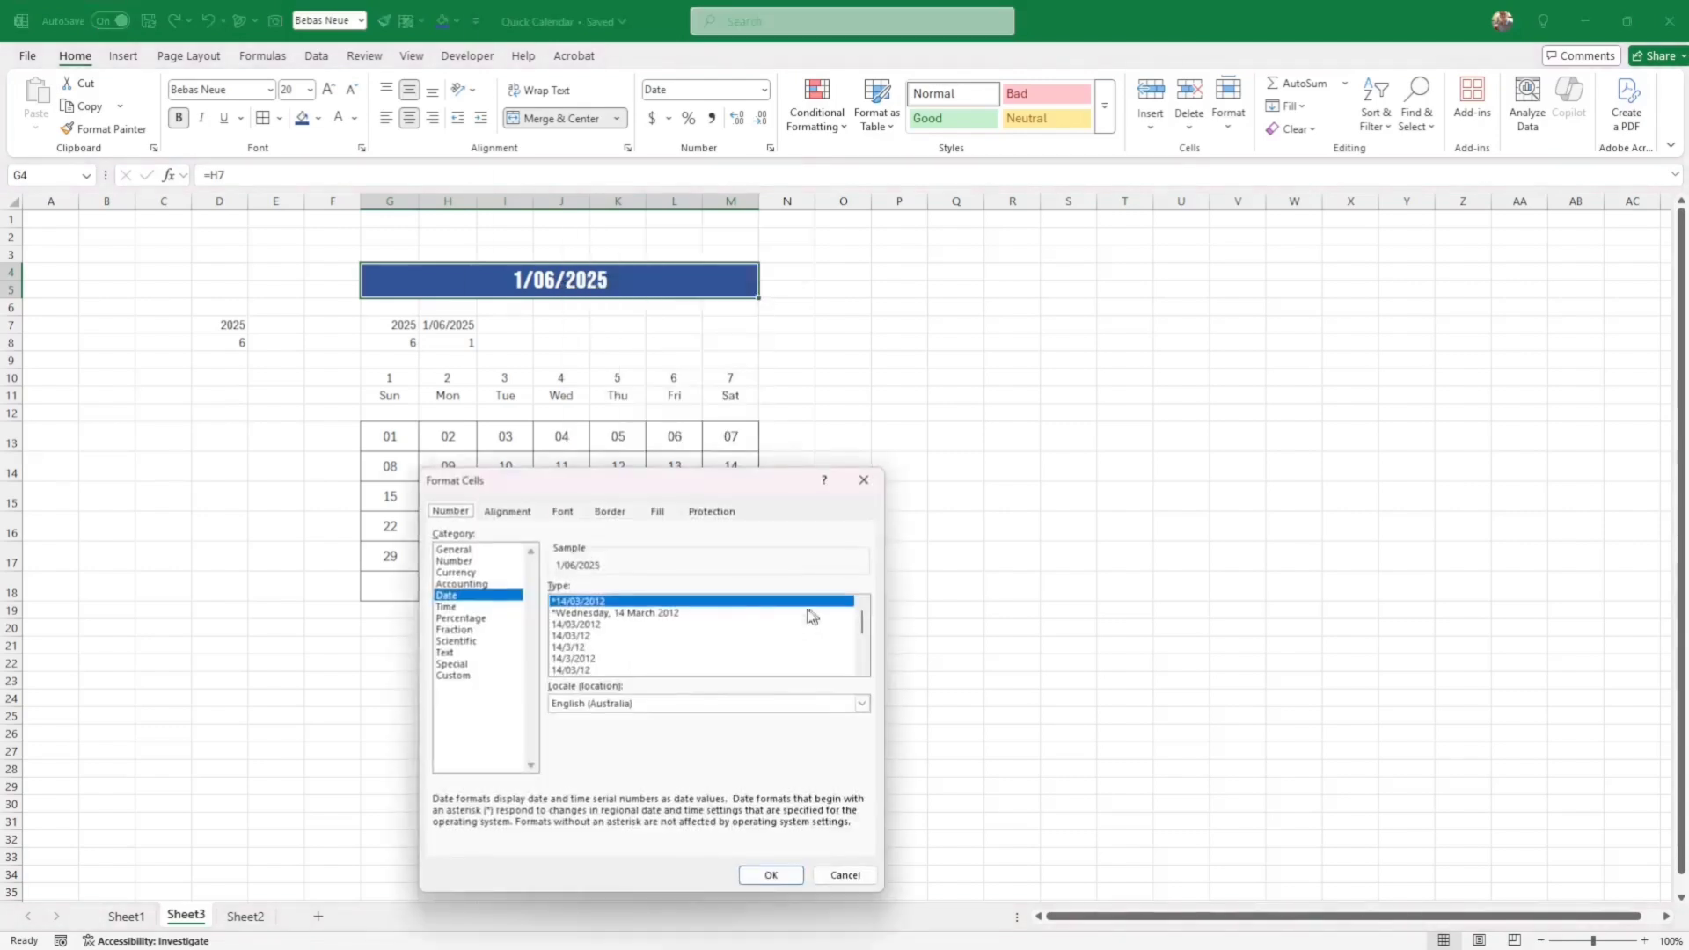
{"action": "left_click", "coordinate": [459, 679]}
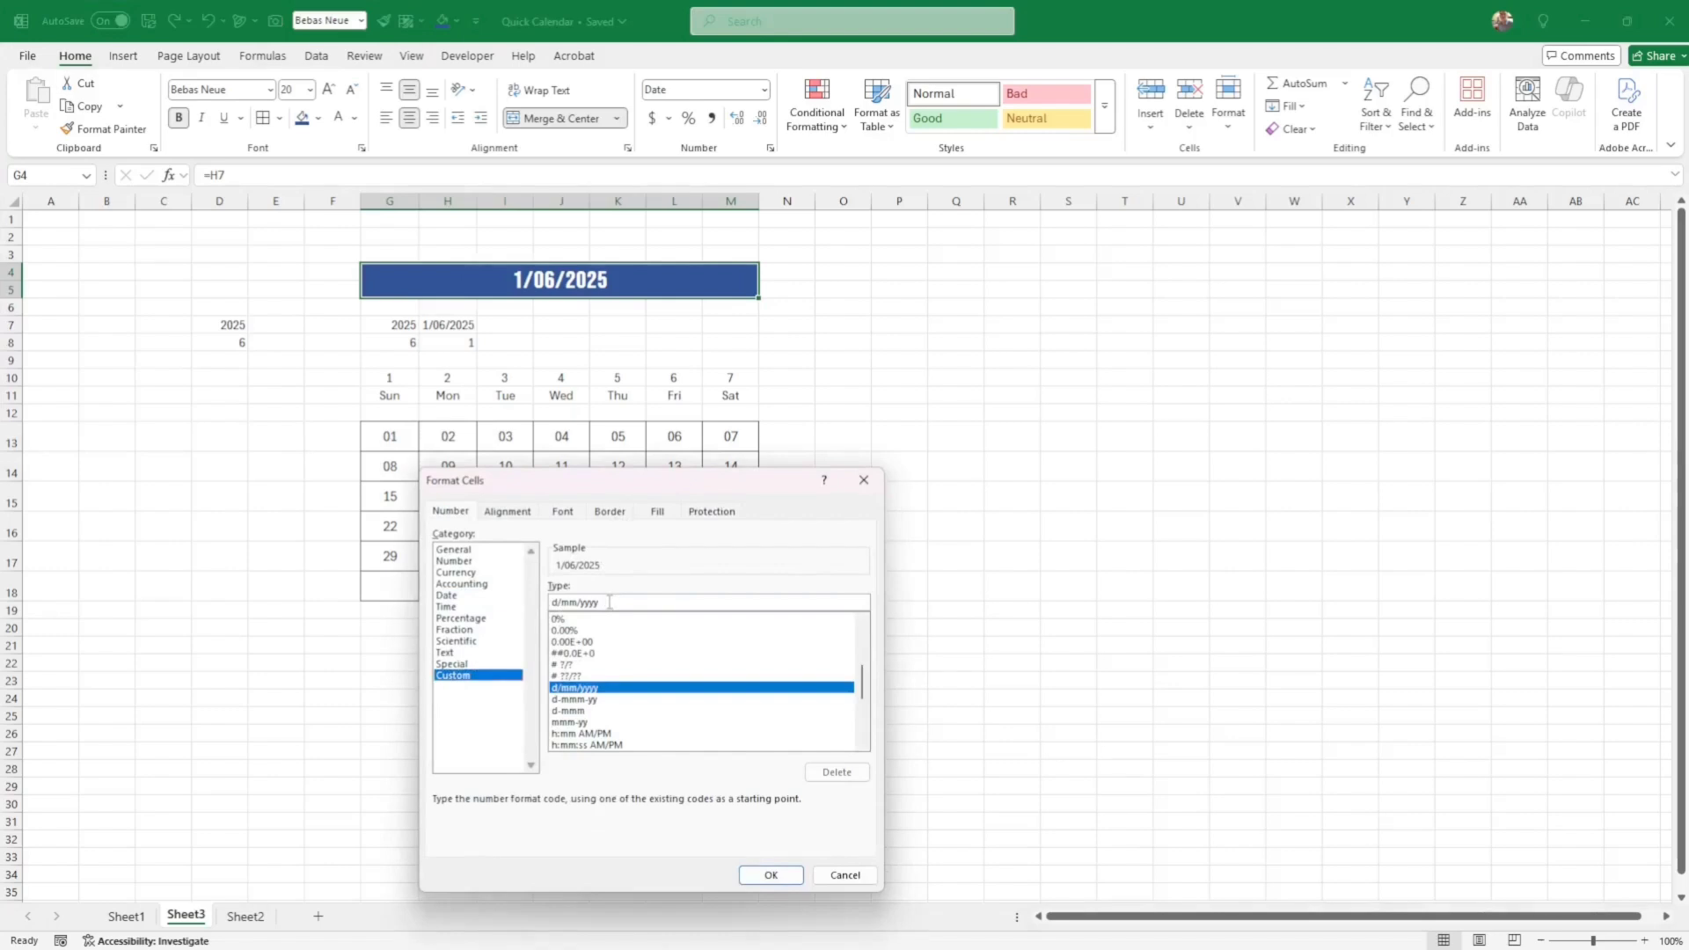
{"action": "left_click_drag", "start_coordinate": [610, 603], "coordinate": [540, 603]}
{"action": "type", "text": "m"}
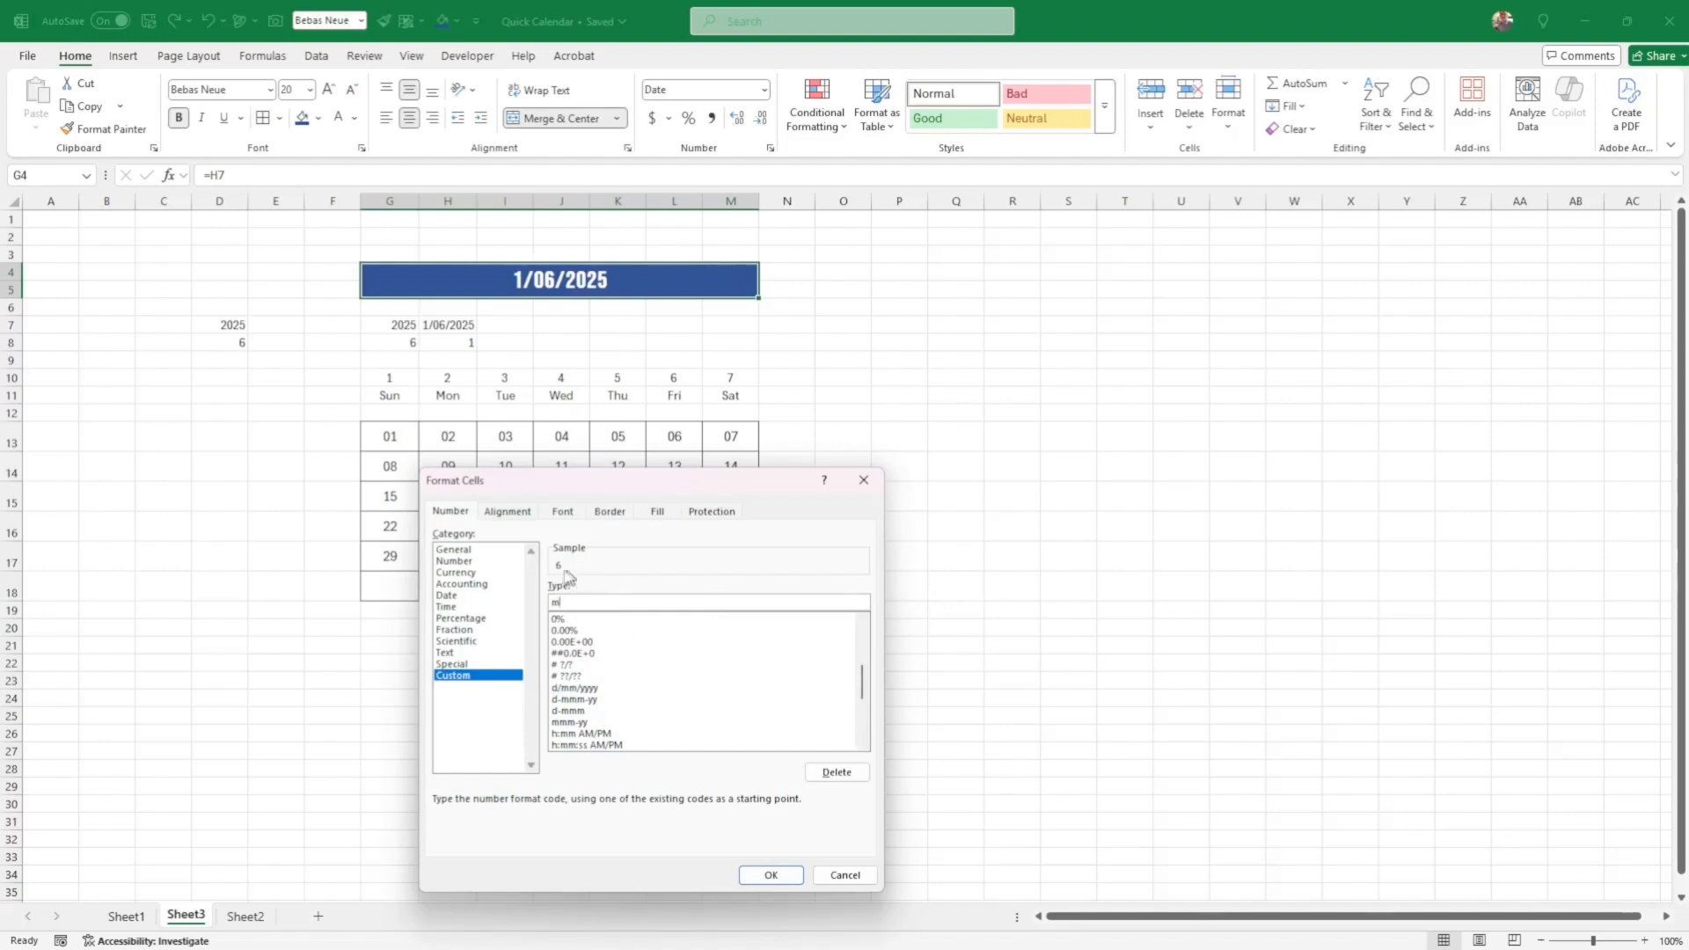
{"action": "type", "text": "mmm yyyy"}
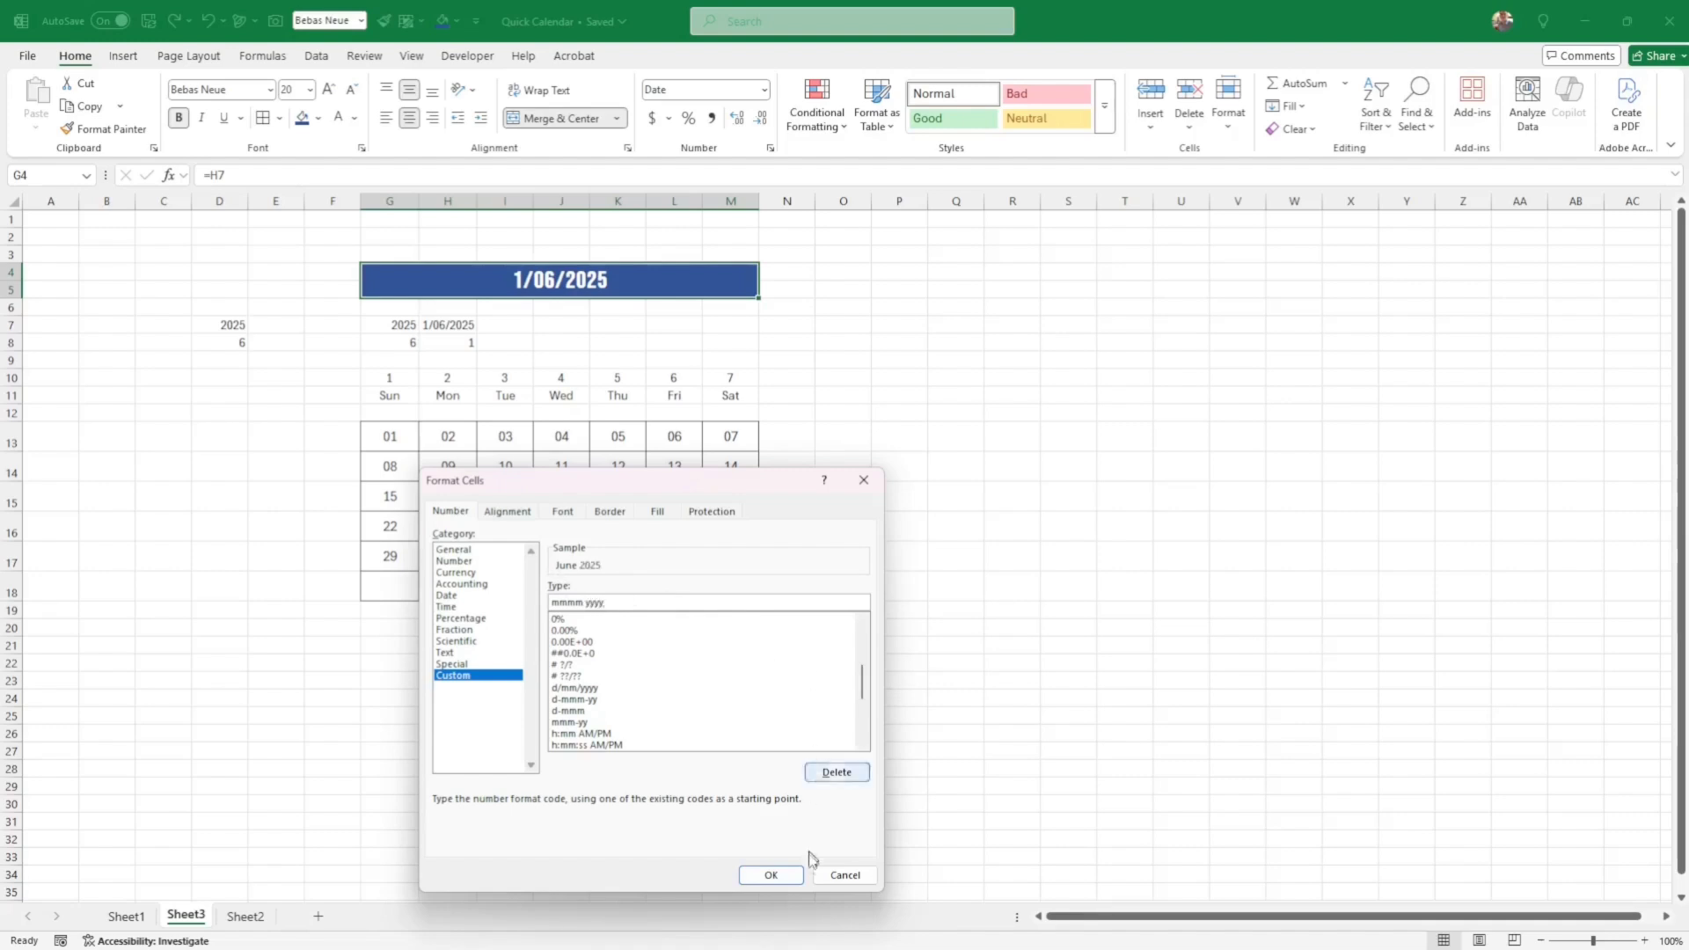
{"action": "left_click", "coordinate": [768, 874]}
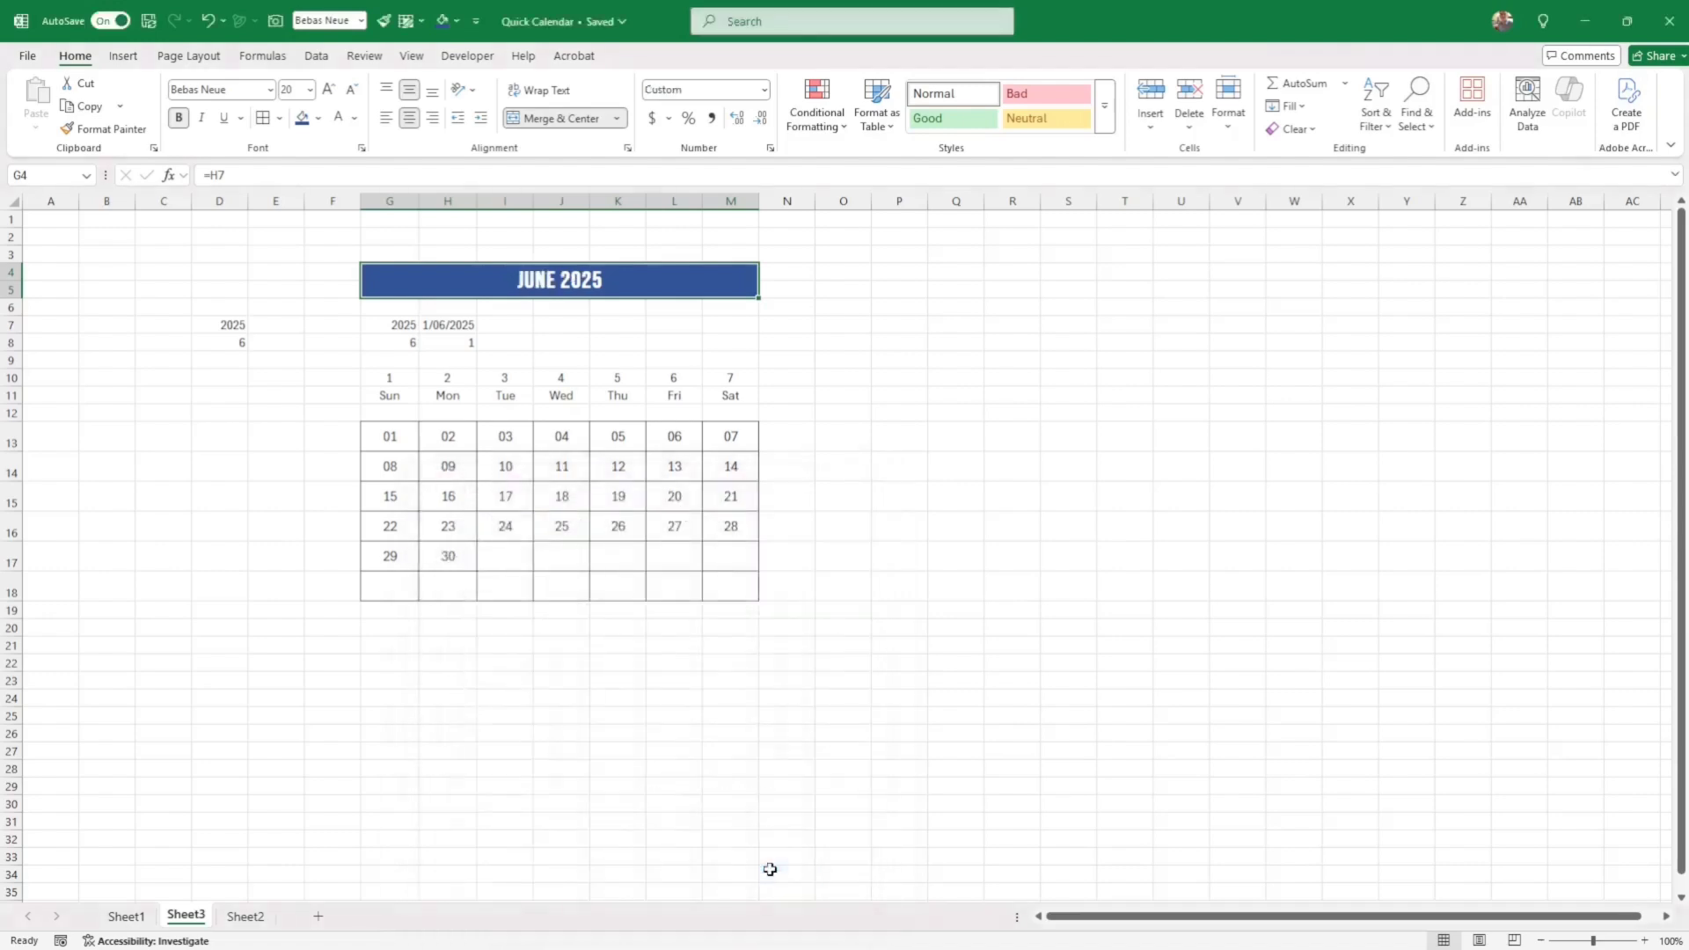
Increase the title's font size to 24 and make row 5 slightly taller.
{"action": "left_click", "coordinate": [328, 89]}
{"action": "left_click", "coordinate": [351, 89]}
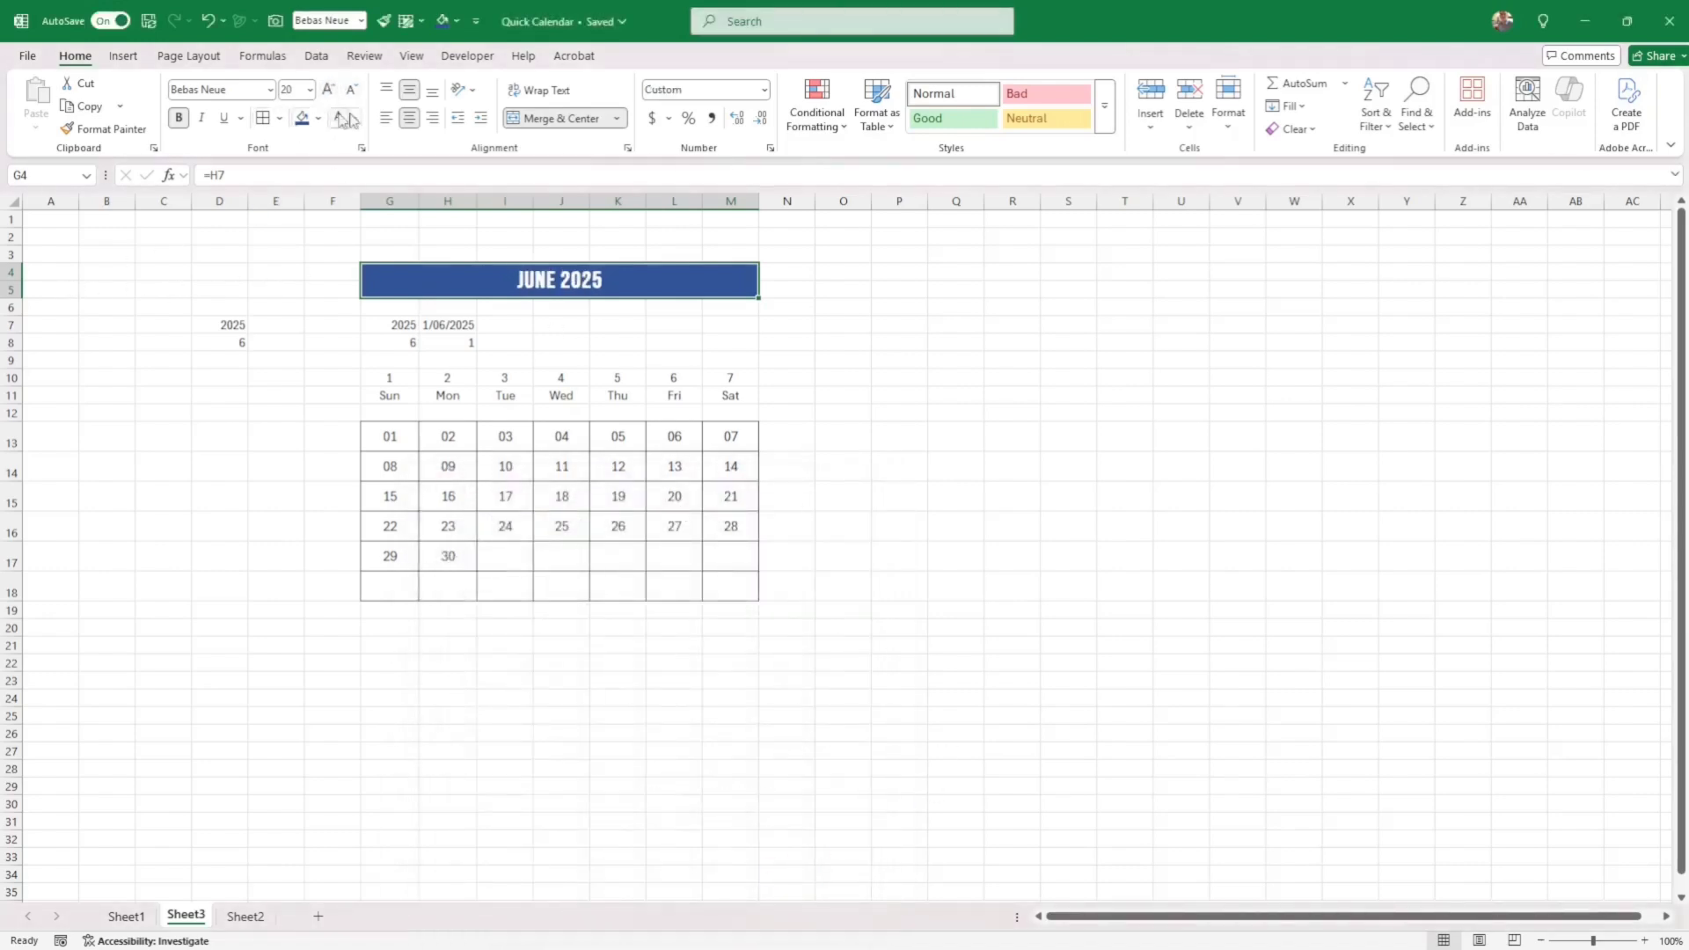
{"action": "left_click", "coordinate": [329, 89]}
{"action": "left_click", "coordinate": [328, 88]}
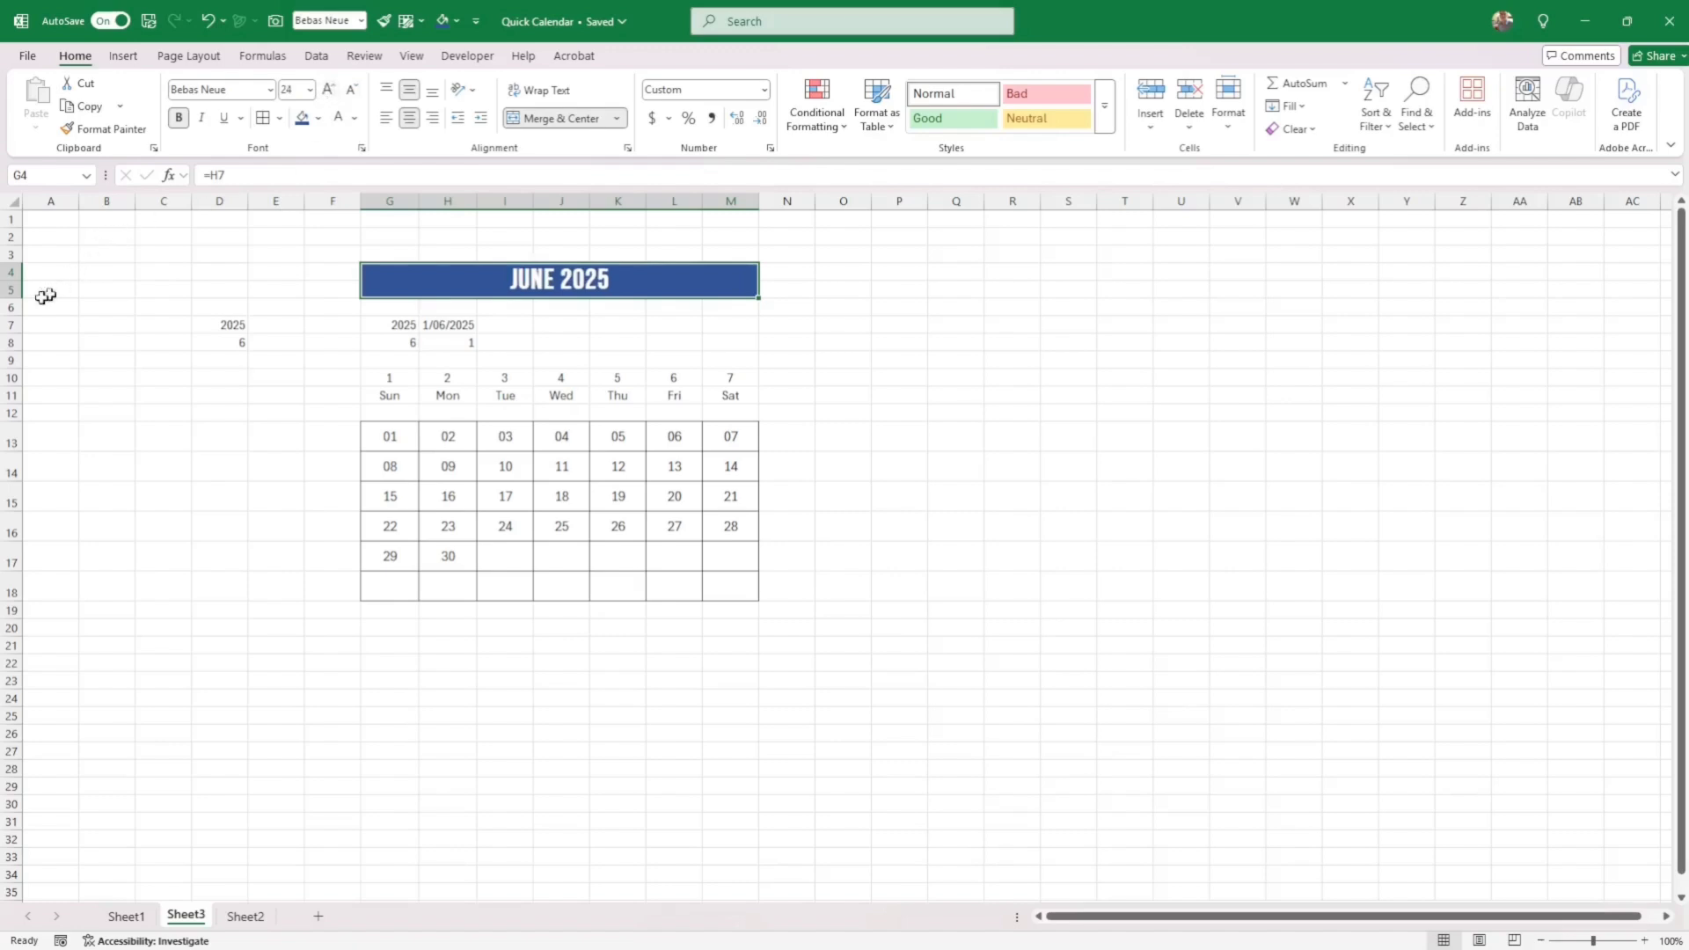
{"action": "left_click_drag", "start_coordinate": [19, 299], "coordinate": [20, 303]}
{"action": "left_click", "coordinate": [208, 417]}
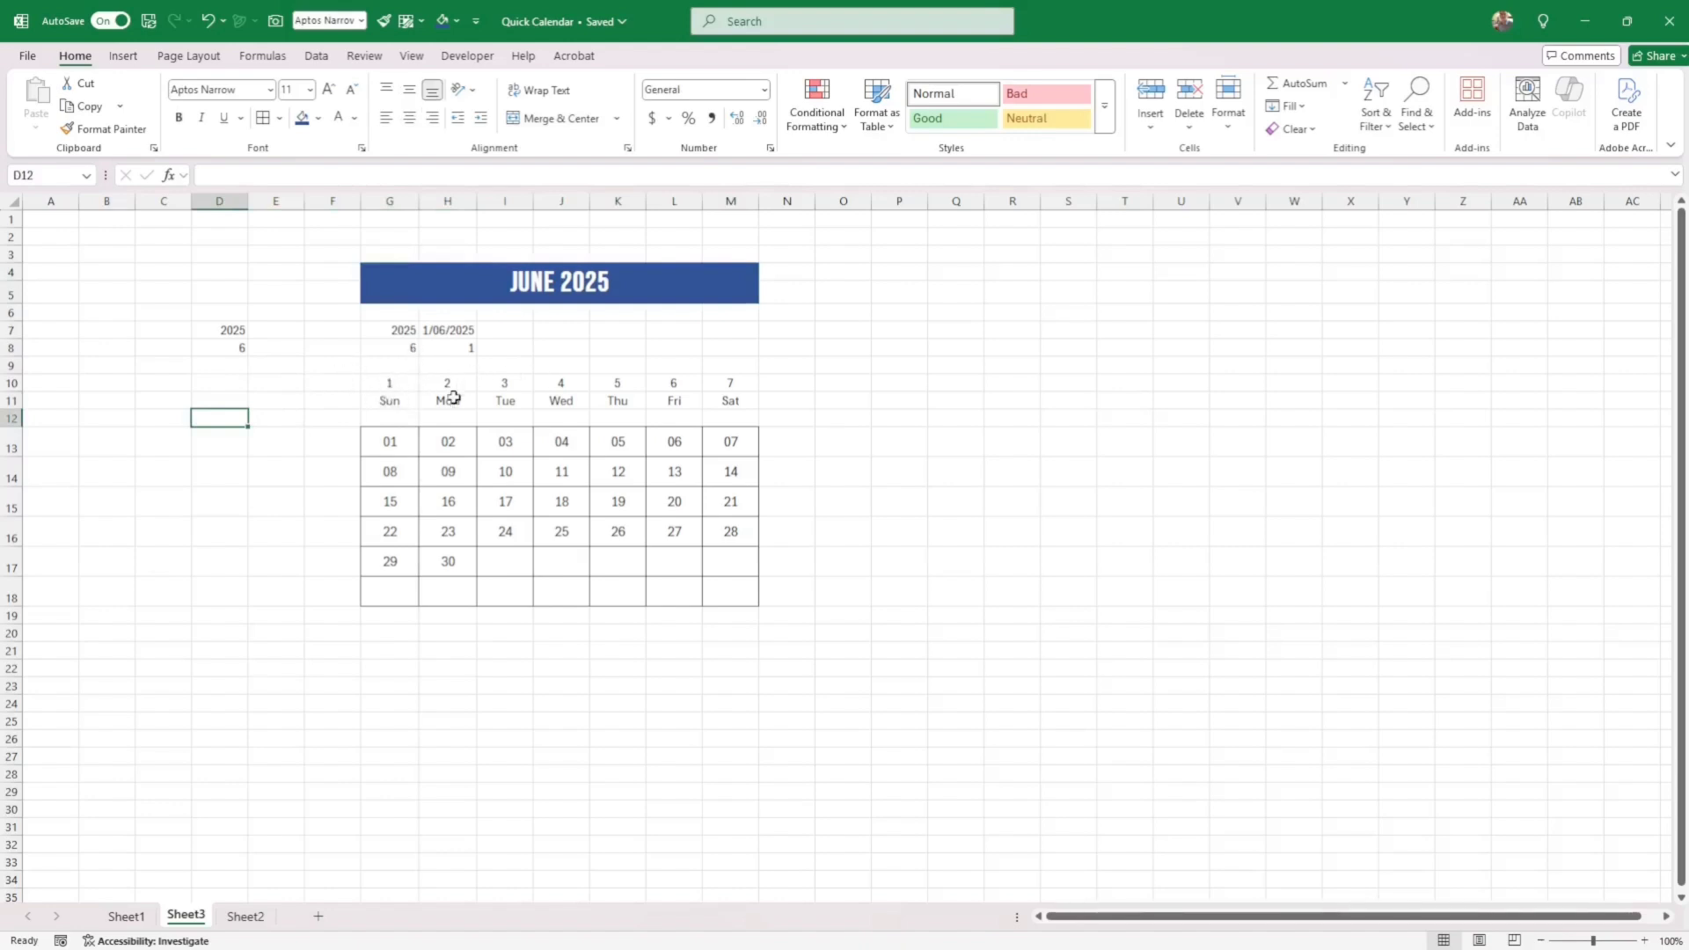
Insert two blank rows above the weekday numbers in row 10 and move the helper cells G7:H8 to G10:H11.
{"action": "left_click", "coordinate": [12, 384]}
{"action": "right_click", "coordinate": [15, 385]}
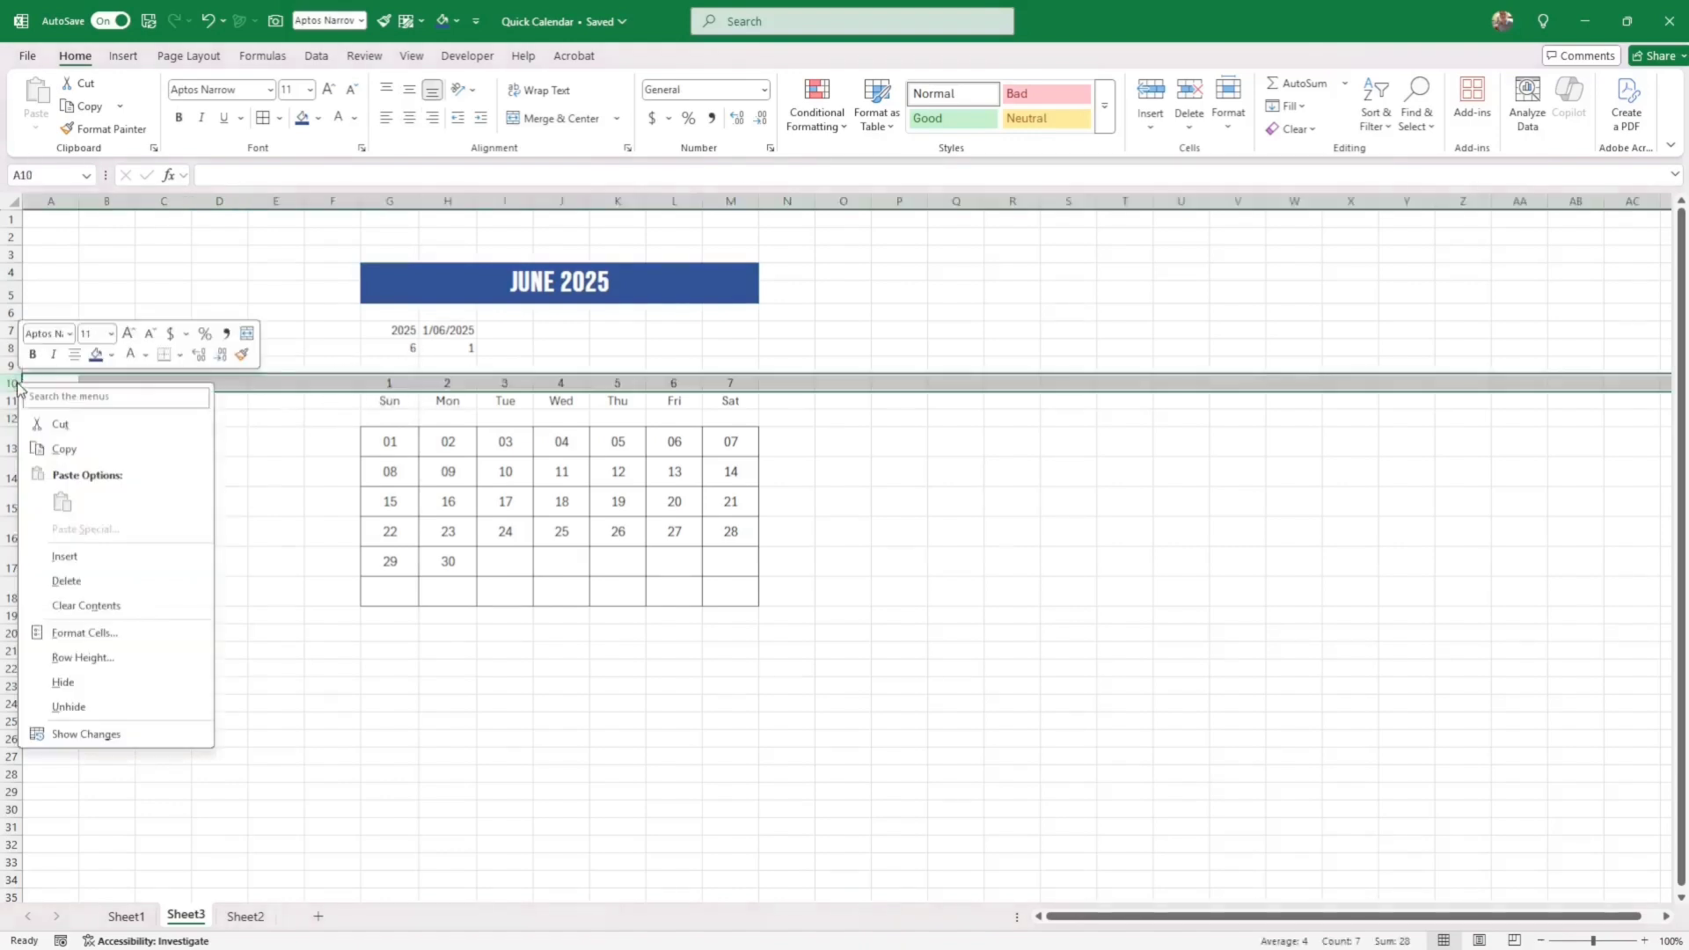
{"action": "left_click", "coordinate": [108, 557]}
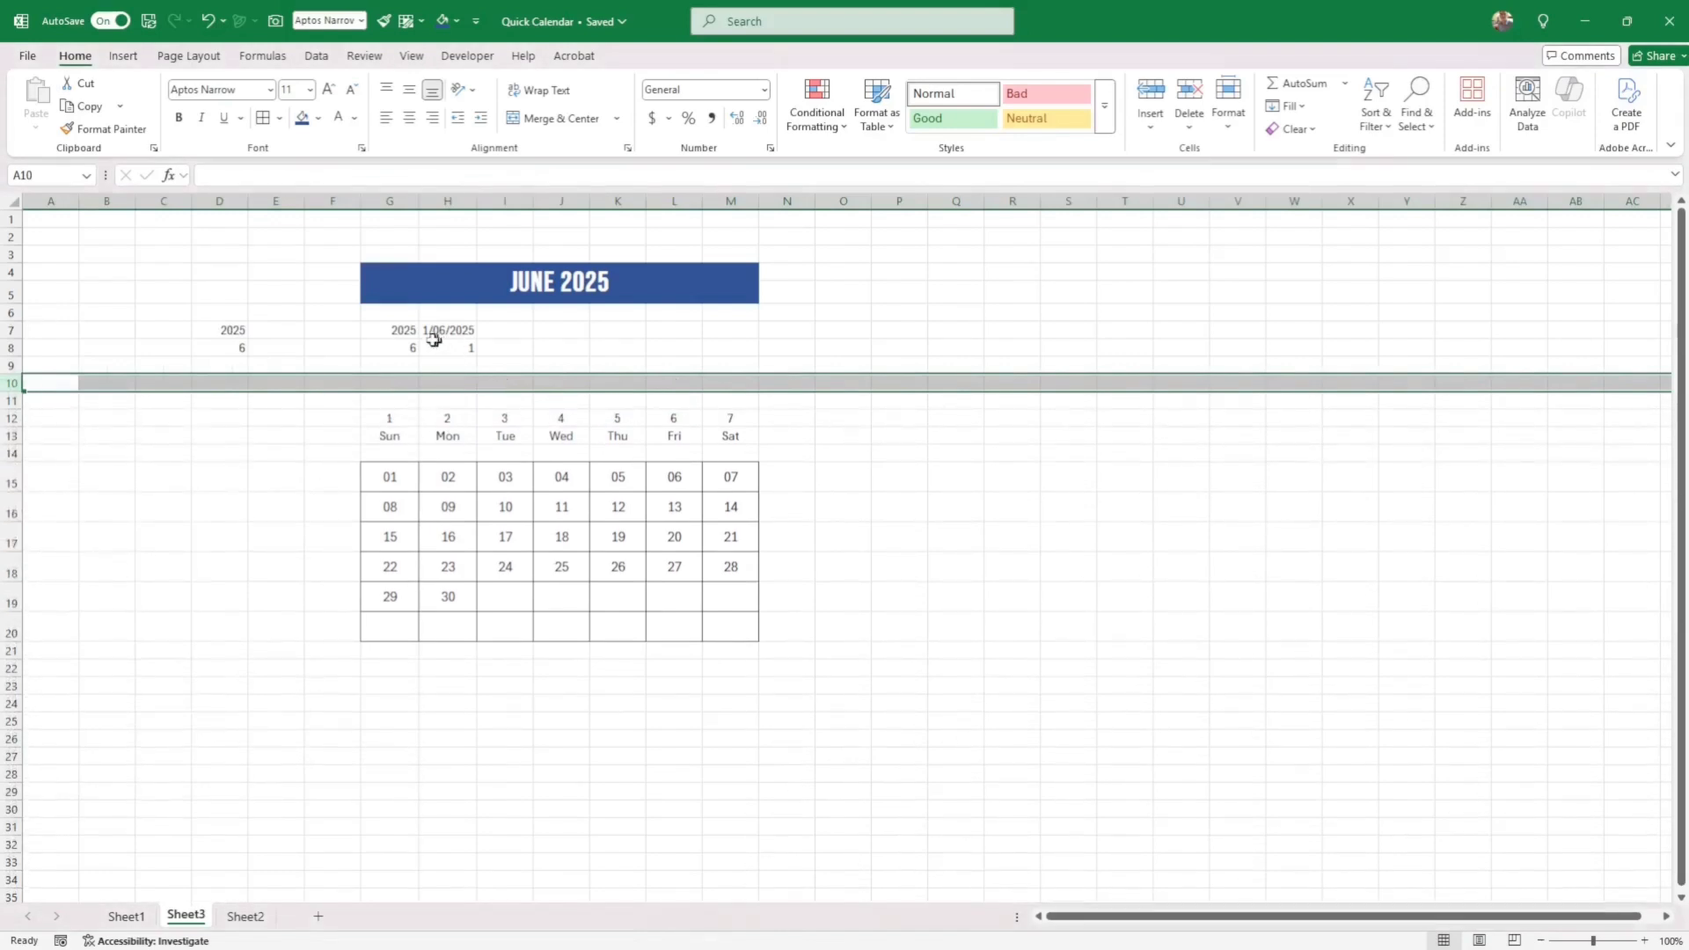
{"action": "left_click_drag", "start_coordinate": [406, 331], "coordinate": [457, 396]}
{"action": "left_click", "coordinate": [658, 384]}
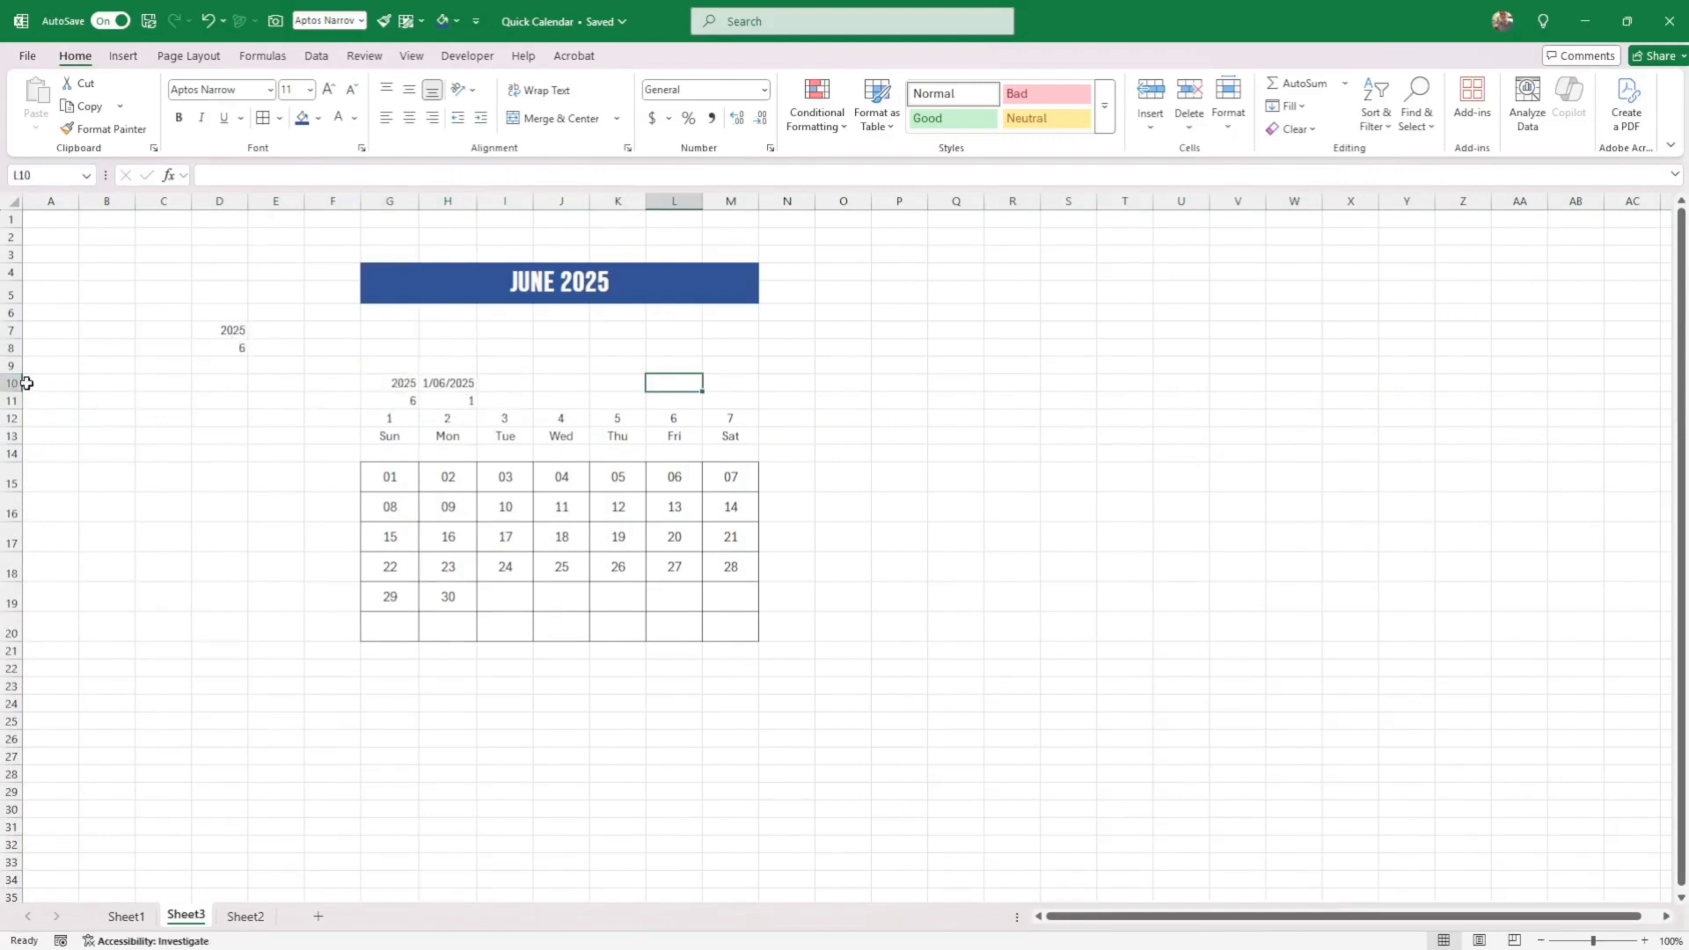
Group helper rows 10 to 12 and collapse the group to hide them.
{"action": "left_click_drag", "start_coordinate": [7, 383], "coordinate": [12, 427]}
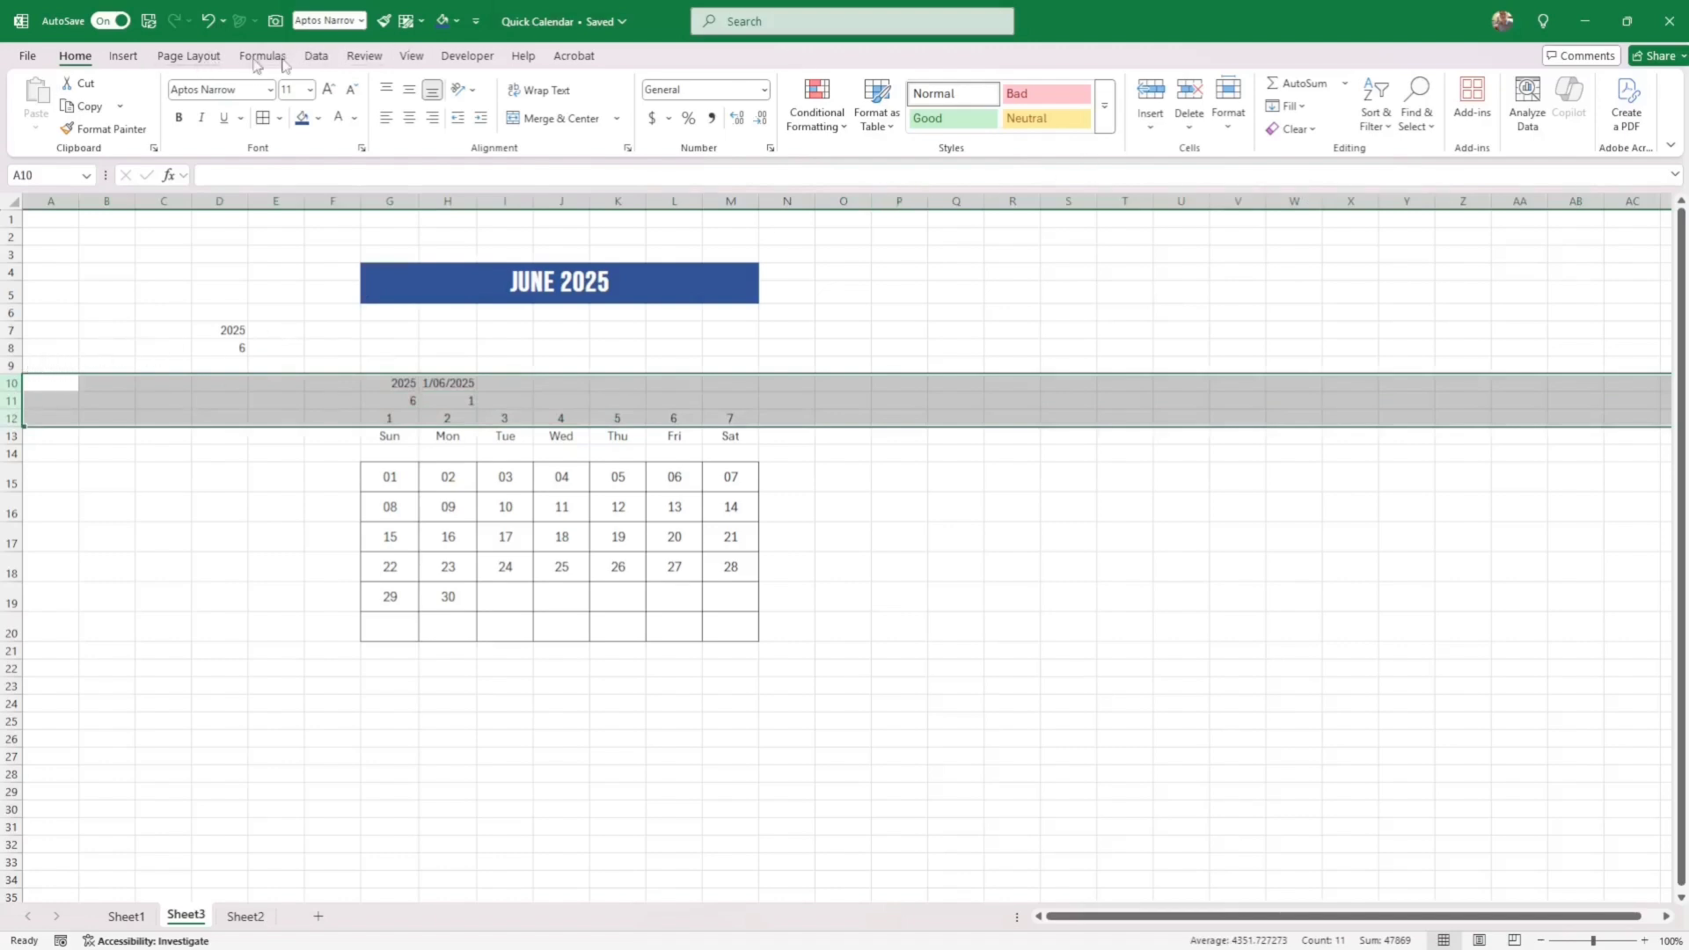
{"action": "left_click", "coordinate": [313, 56]}
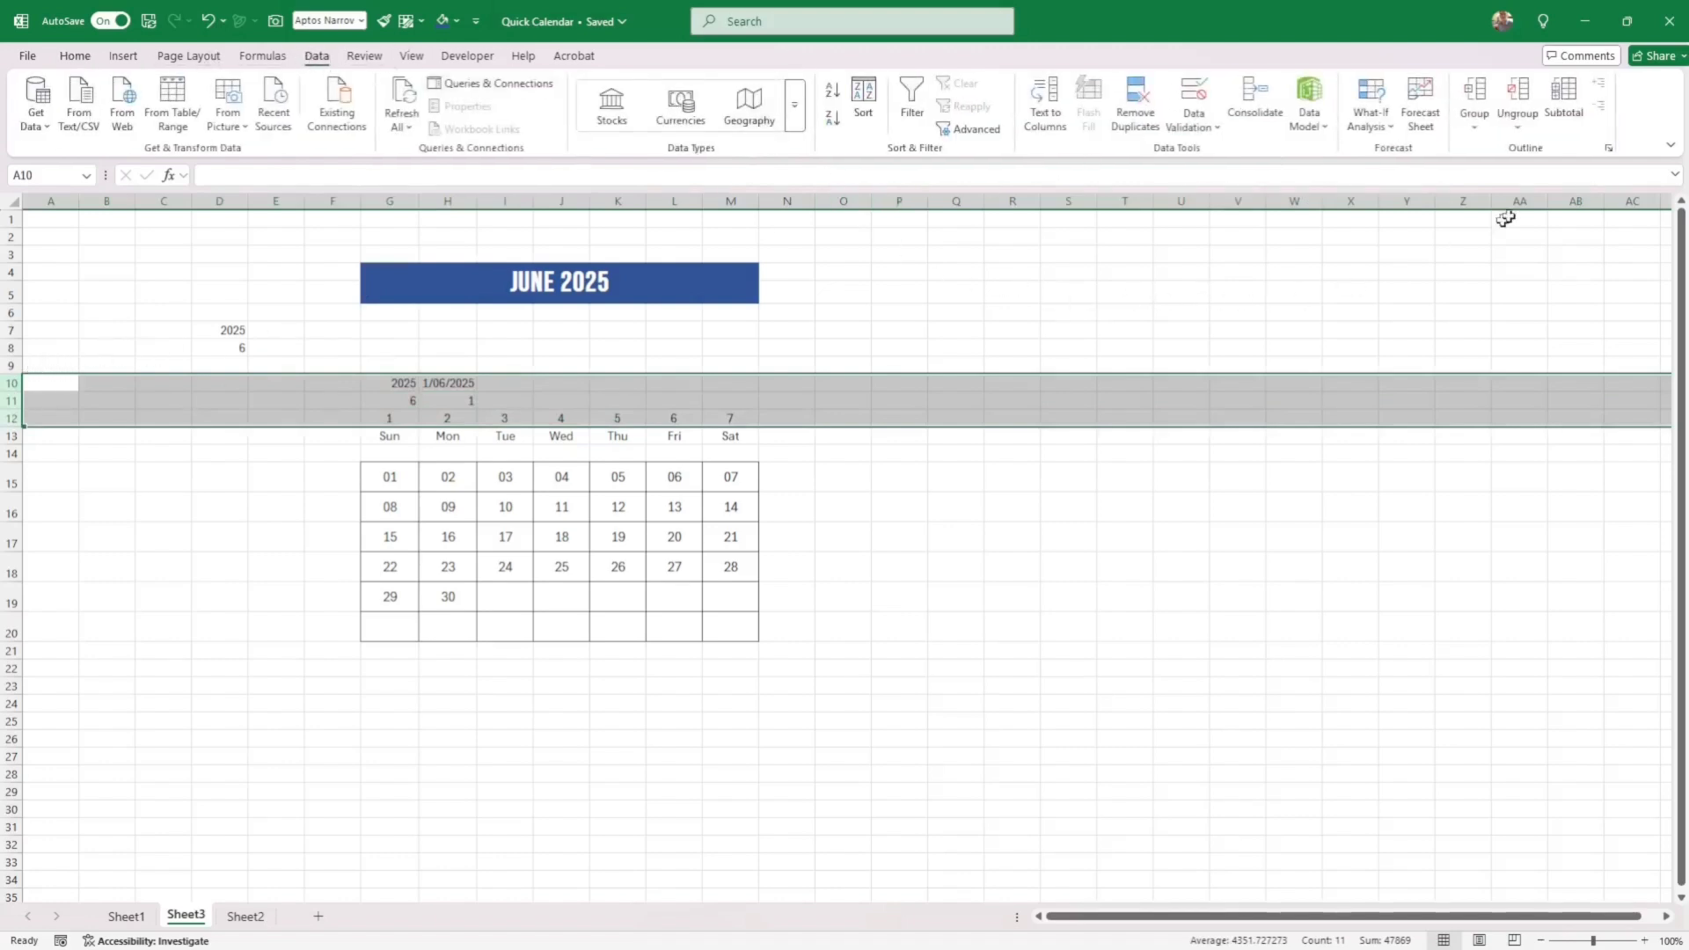
{"action": "left_click", "coordinate": [1475, 97]}
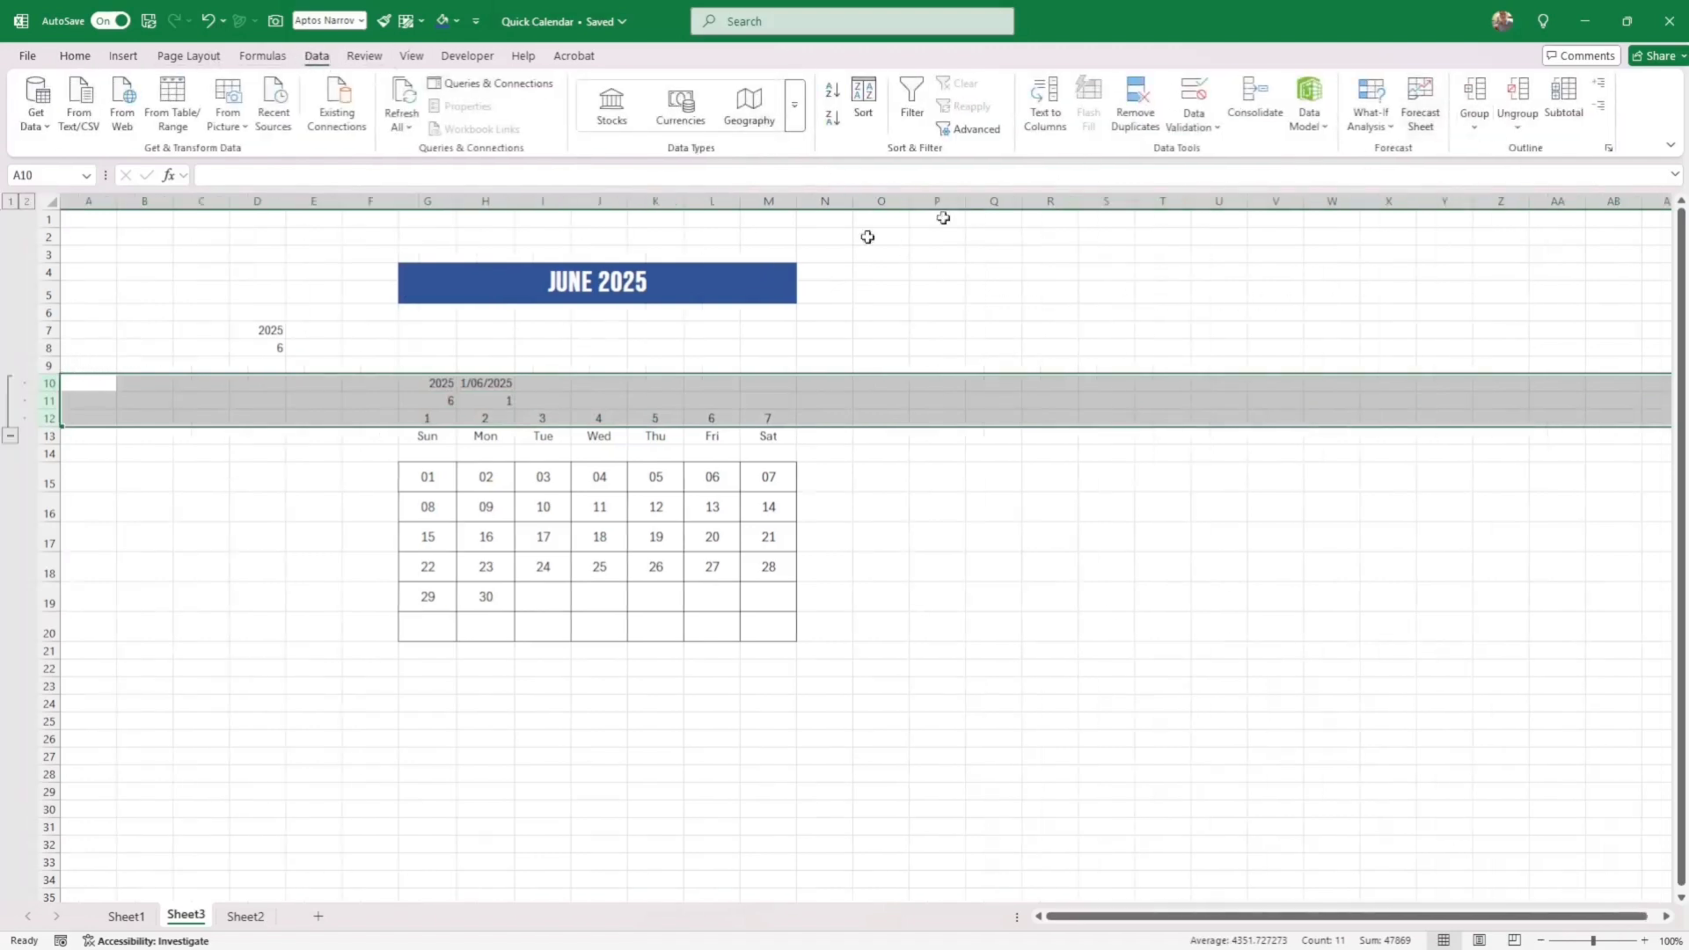
{"action": "left_click", "coordinate": [12, 435]}
{"action": "left_click", "coordinate": [206, 426]}
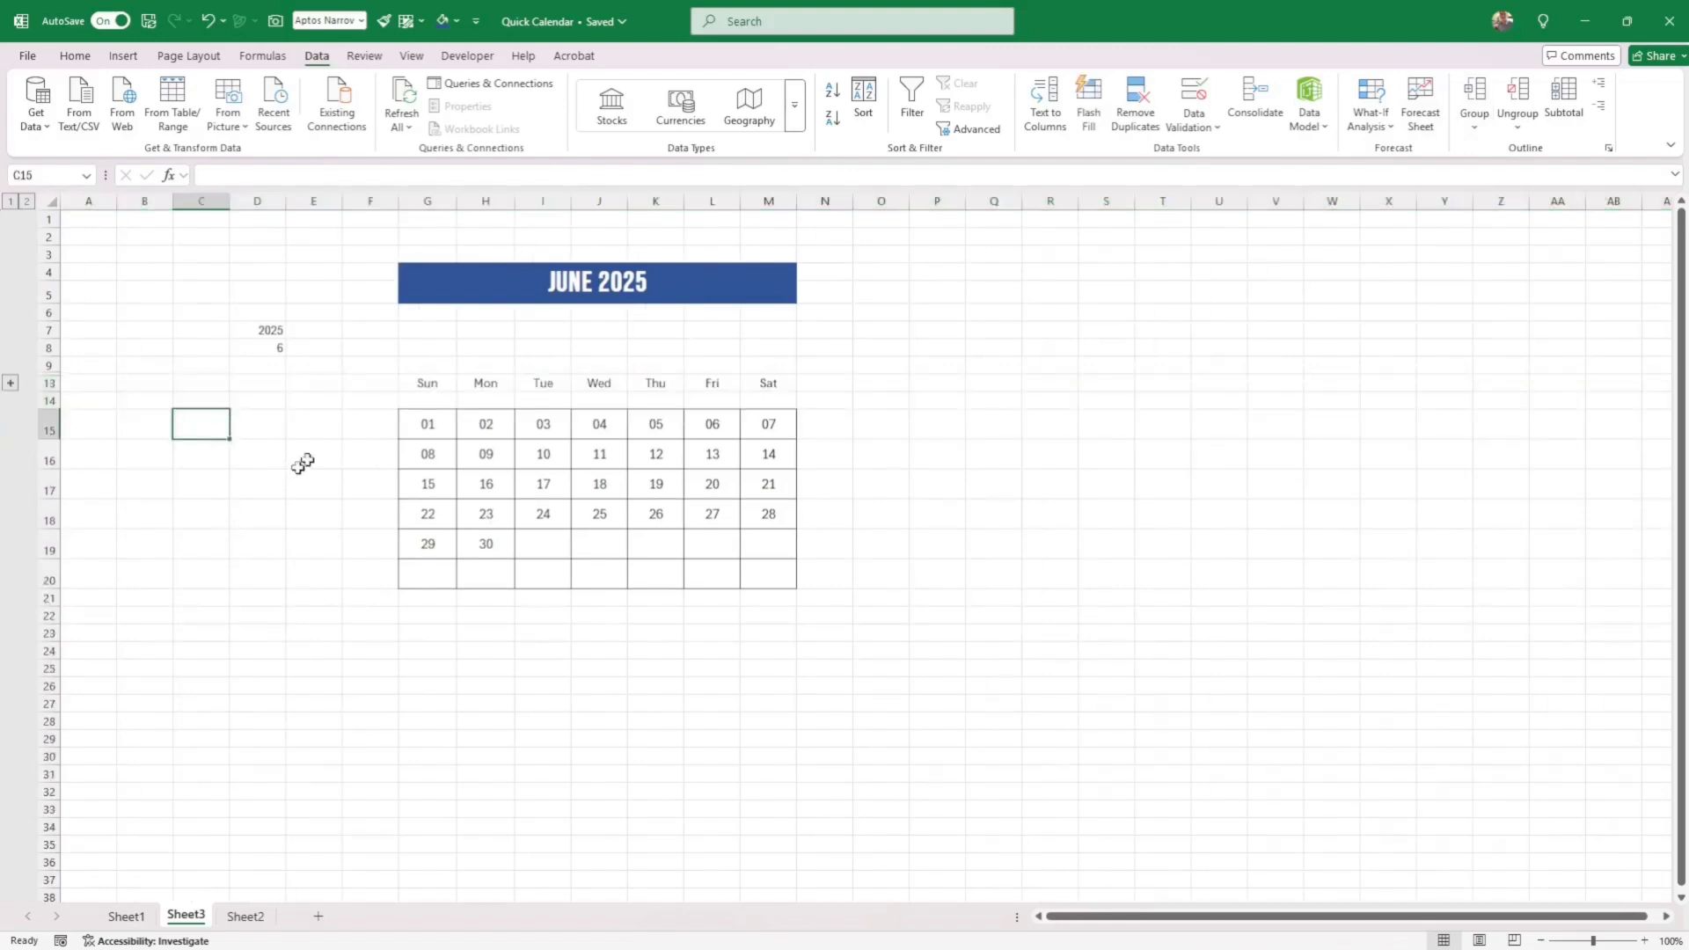
Make the year and month inputs in D7:D8 bold with borders, and turn off the sheet's gridlines.
{"action": "left_click_drag", "start_coordinate": [251, 331], "coordinate": [262, 348]}
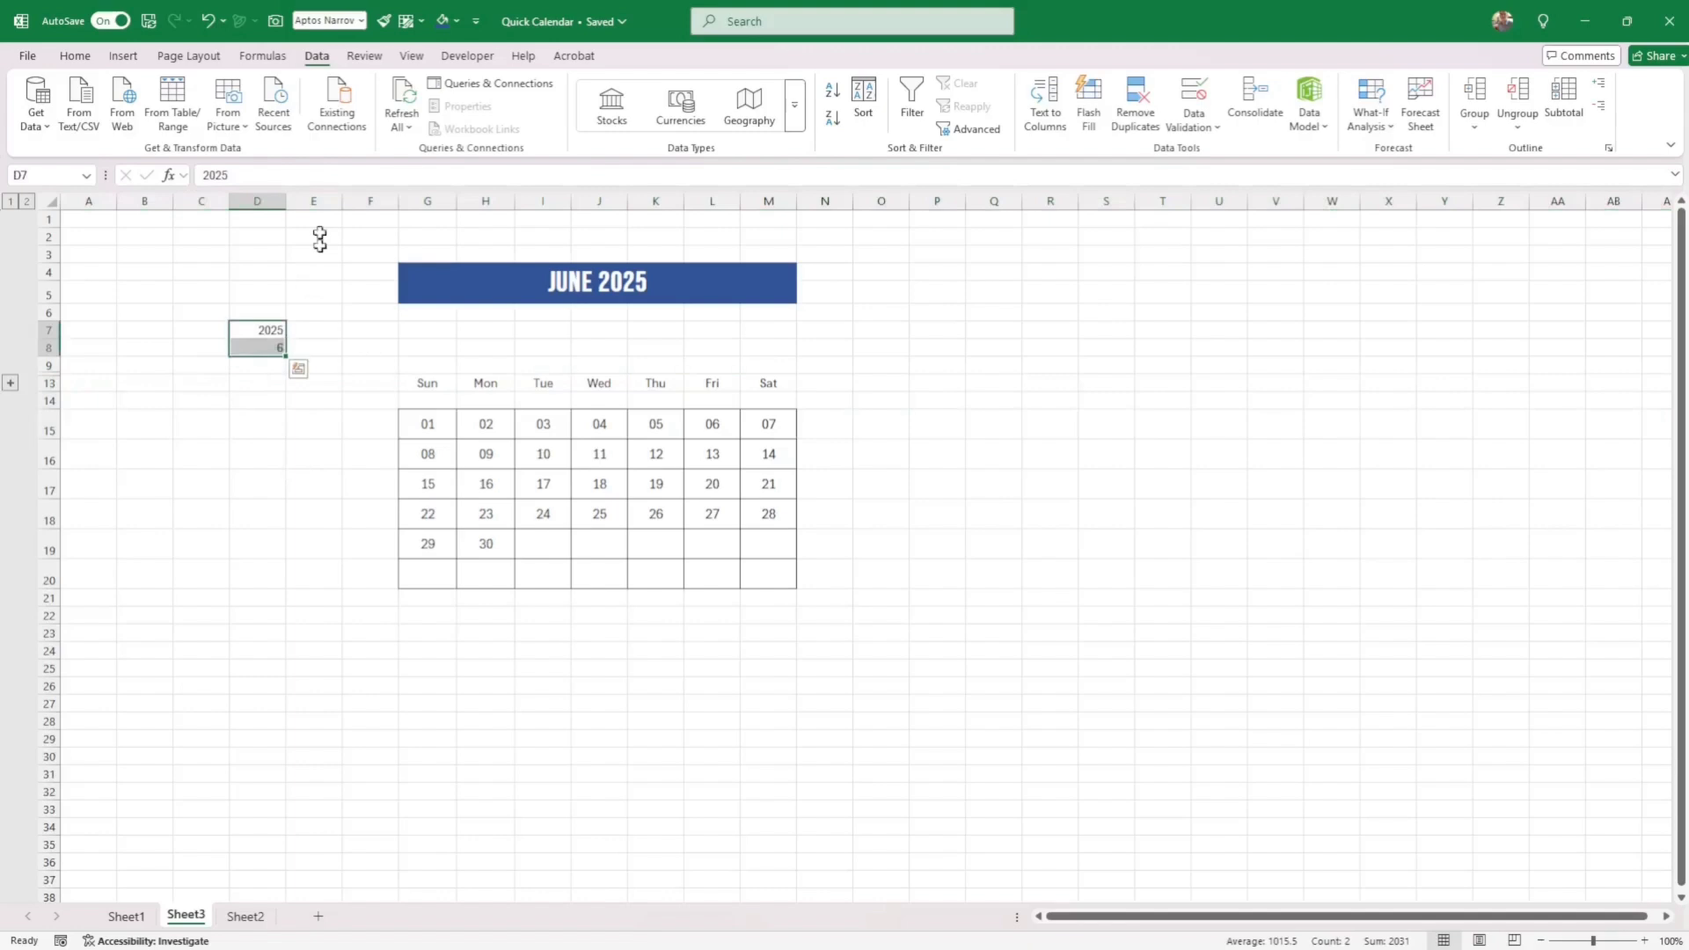
{"action": "left_click", "coordinate": [76, 57]}
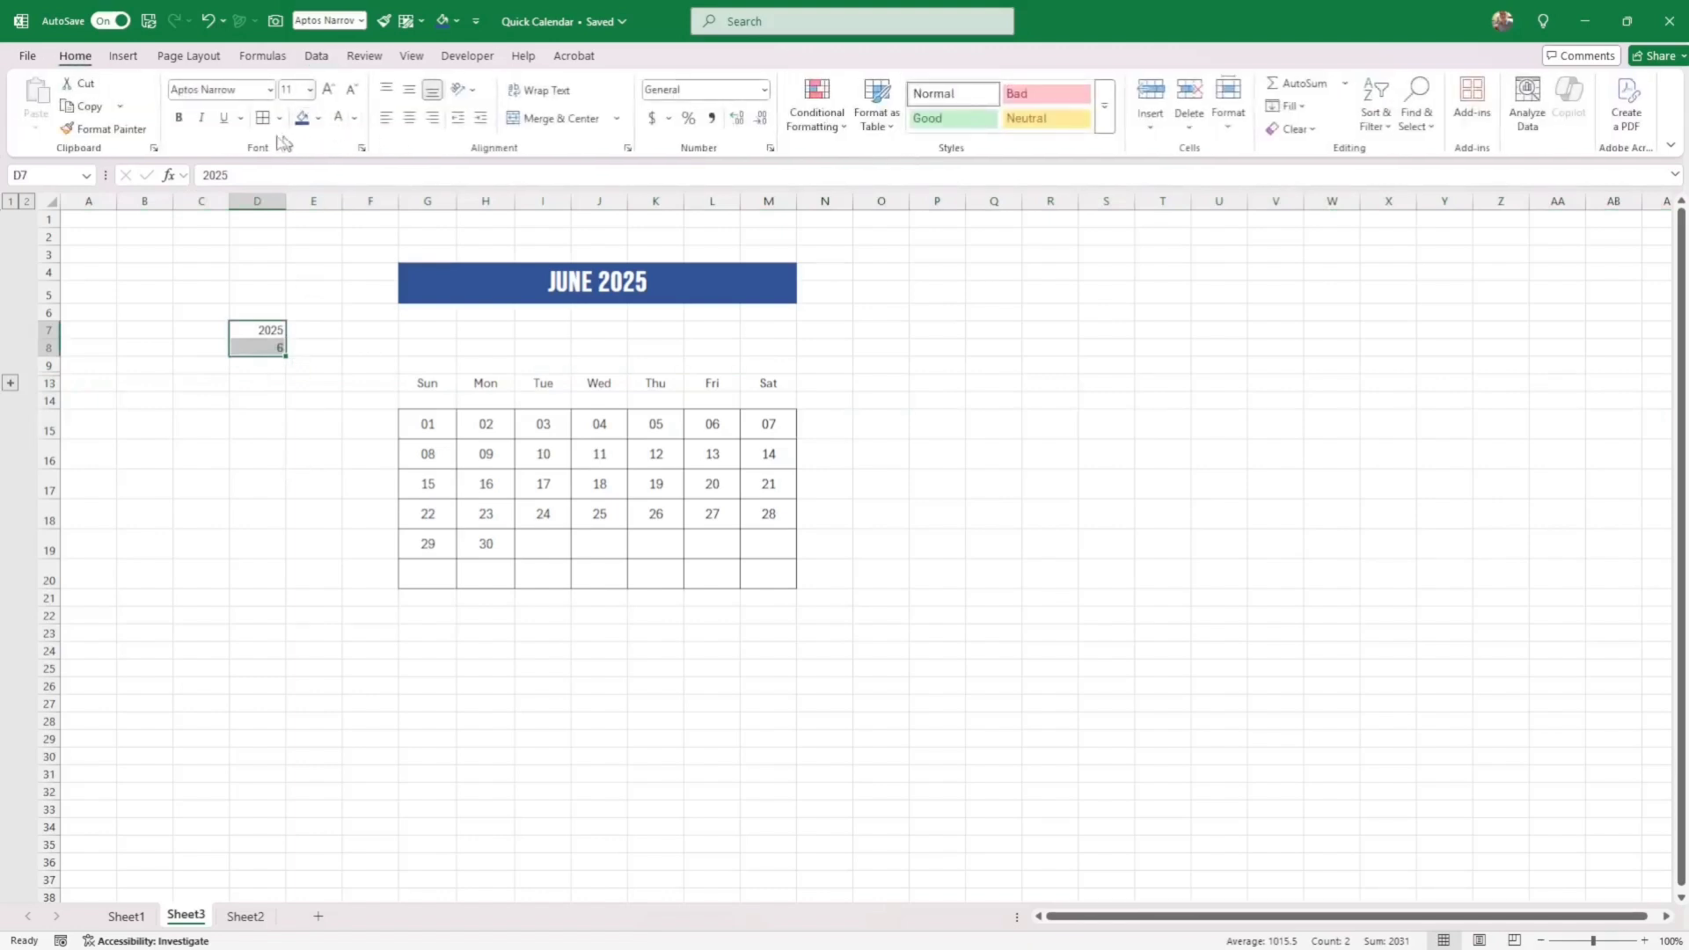
{"action": "left_click", "coordinate": [179, 118]}
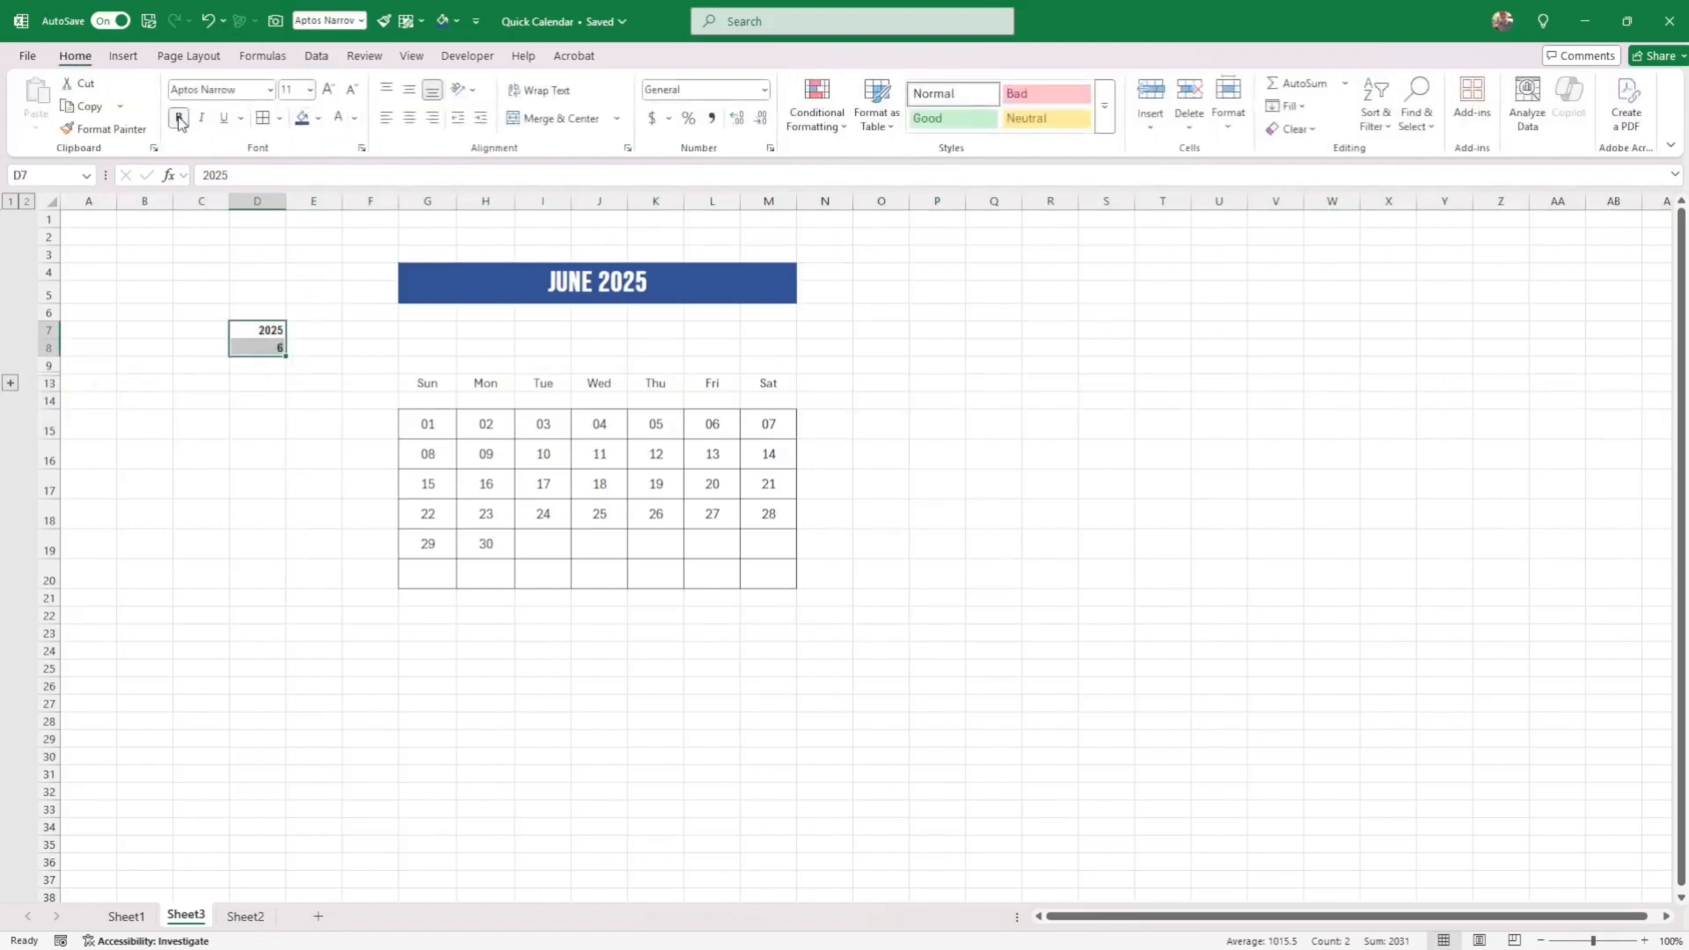
{"action": "left_click", "coordinate": [264, 120]}
{"action": "key", "text": "Up"}
{"action": "key", "text": "Right"}
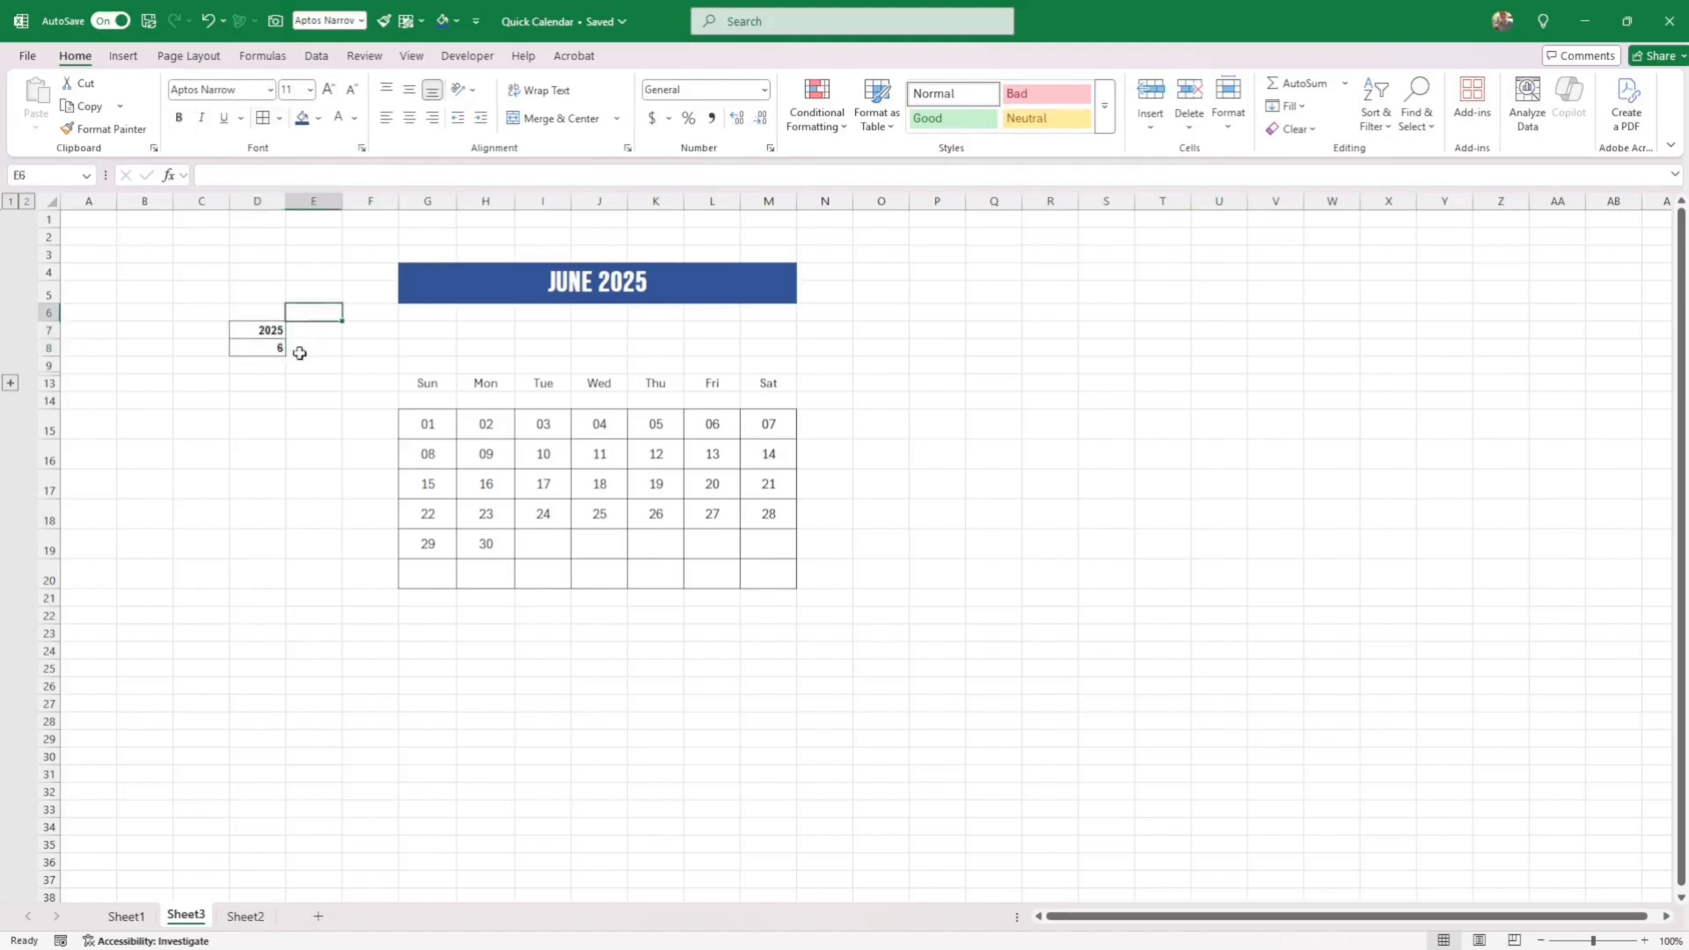
{"action": "left_click", "coordinate": [410, 58]}
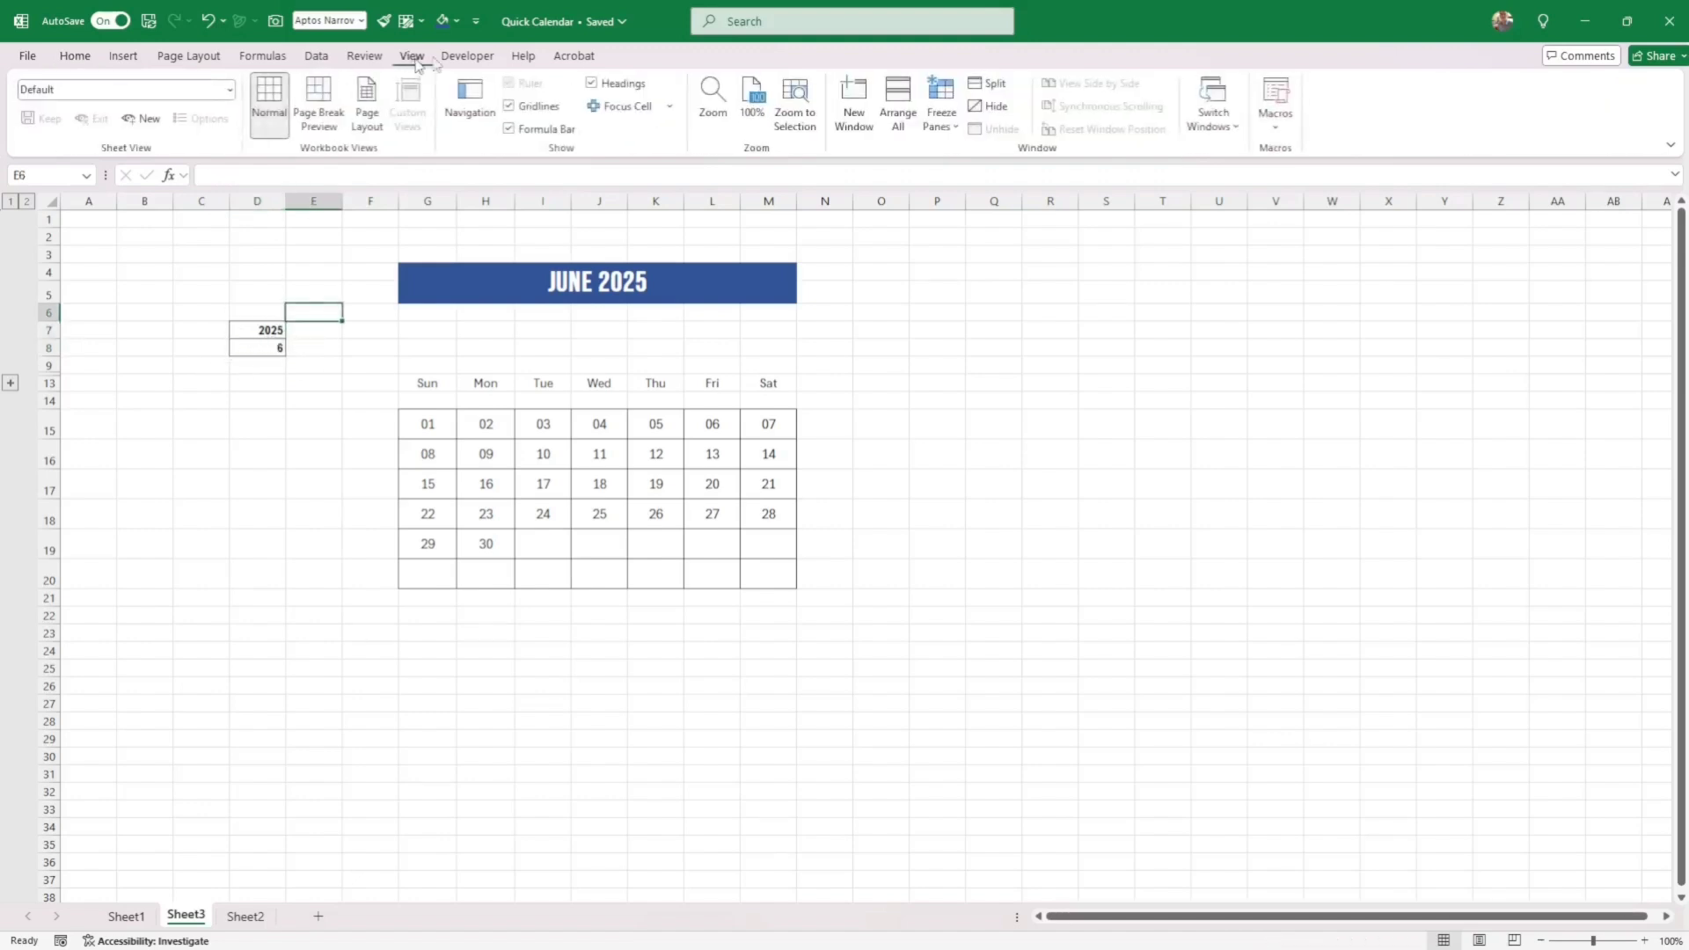
{"action": "left_click", "coordinate": [508, 107]}
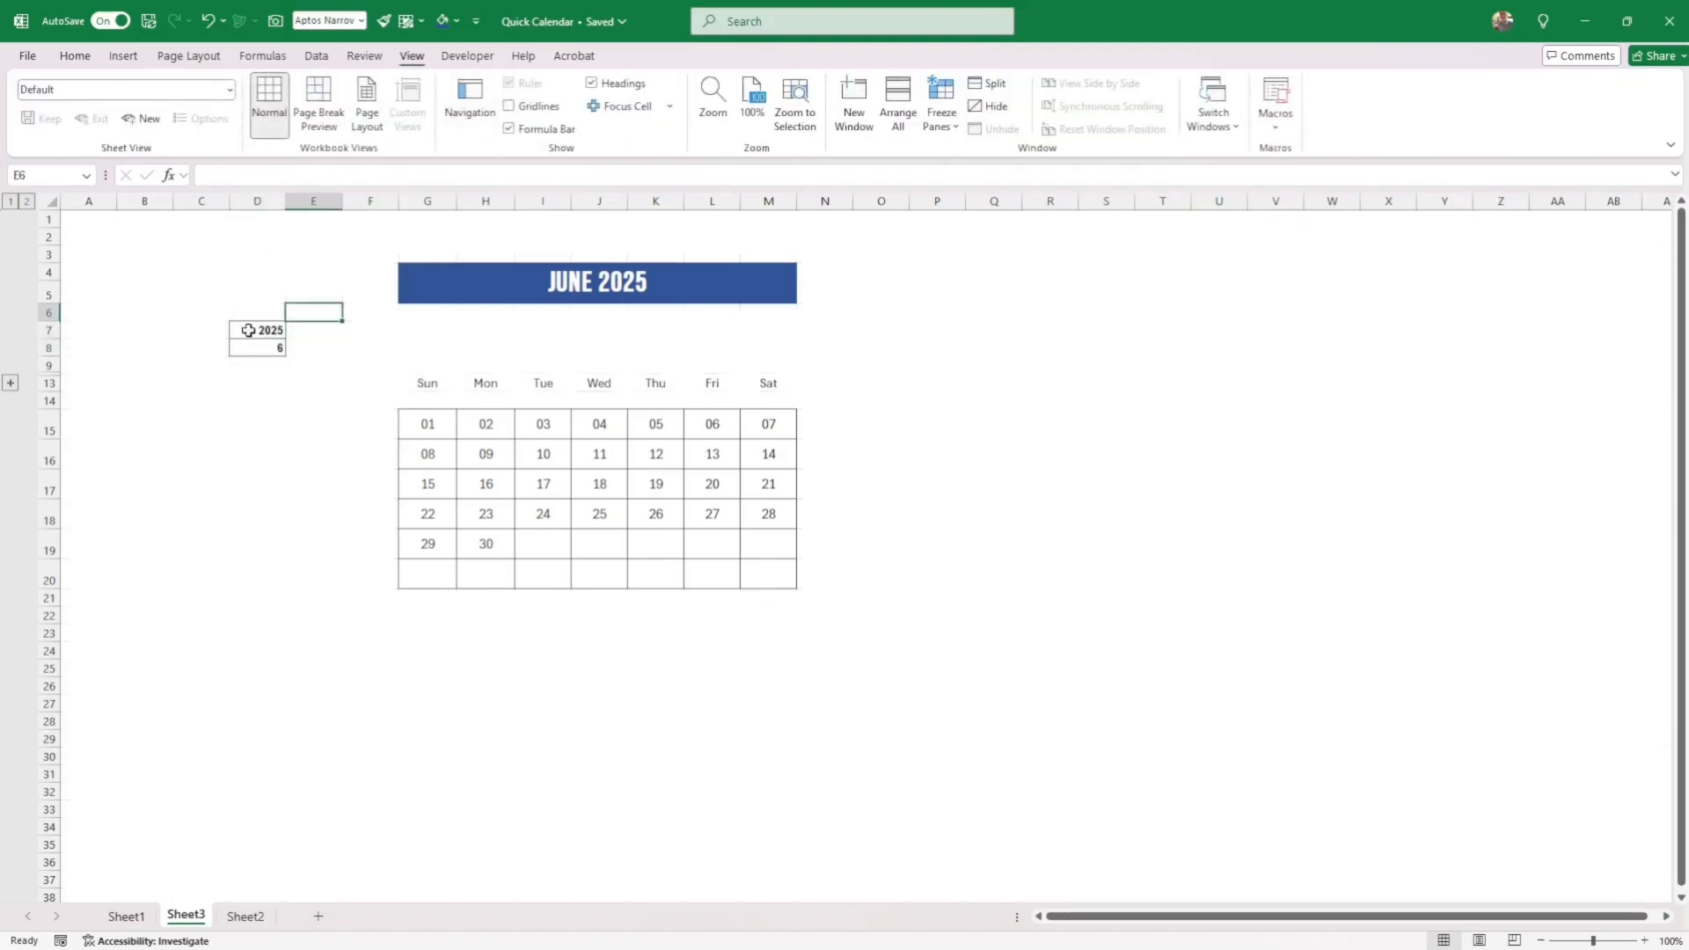
Fill the input cells D7:D8 with the lightest gold theme color and center their values horizontally.
{"action": "left_click_drag", "start_coordinate": [250, 330], "coordinate": [264, 348]}
{"action": "left_click", "coordinate": [74, 56]}
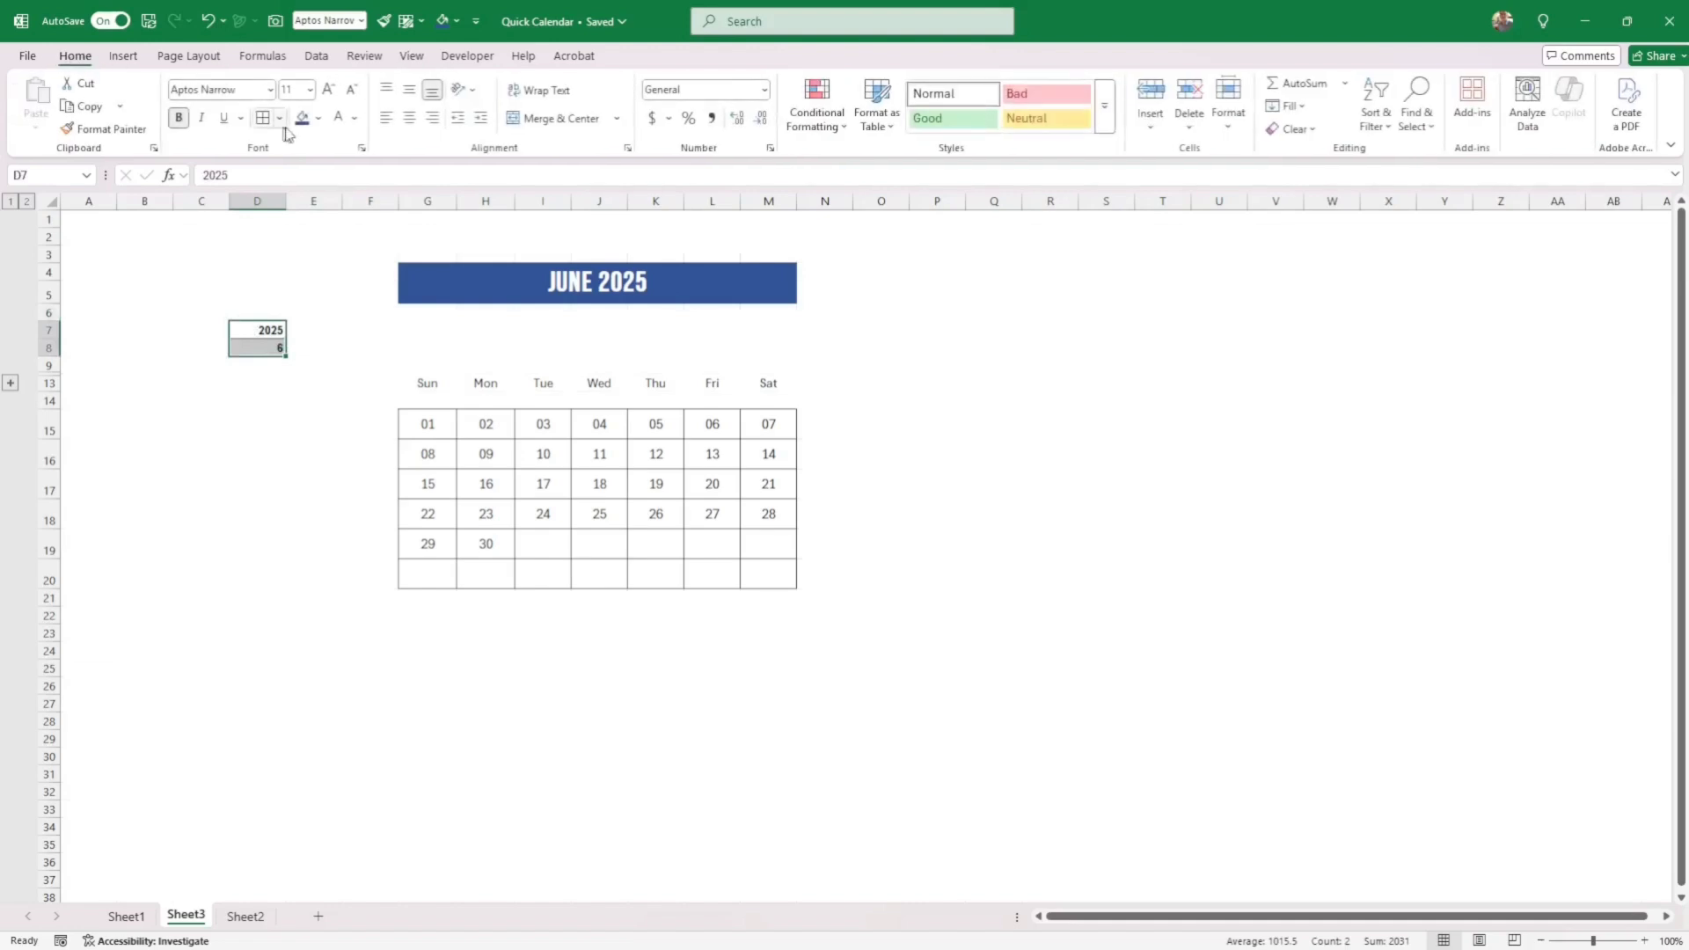
{"action": "left_click", "coordinate": [318, 118]}
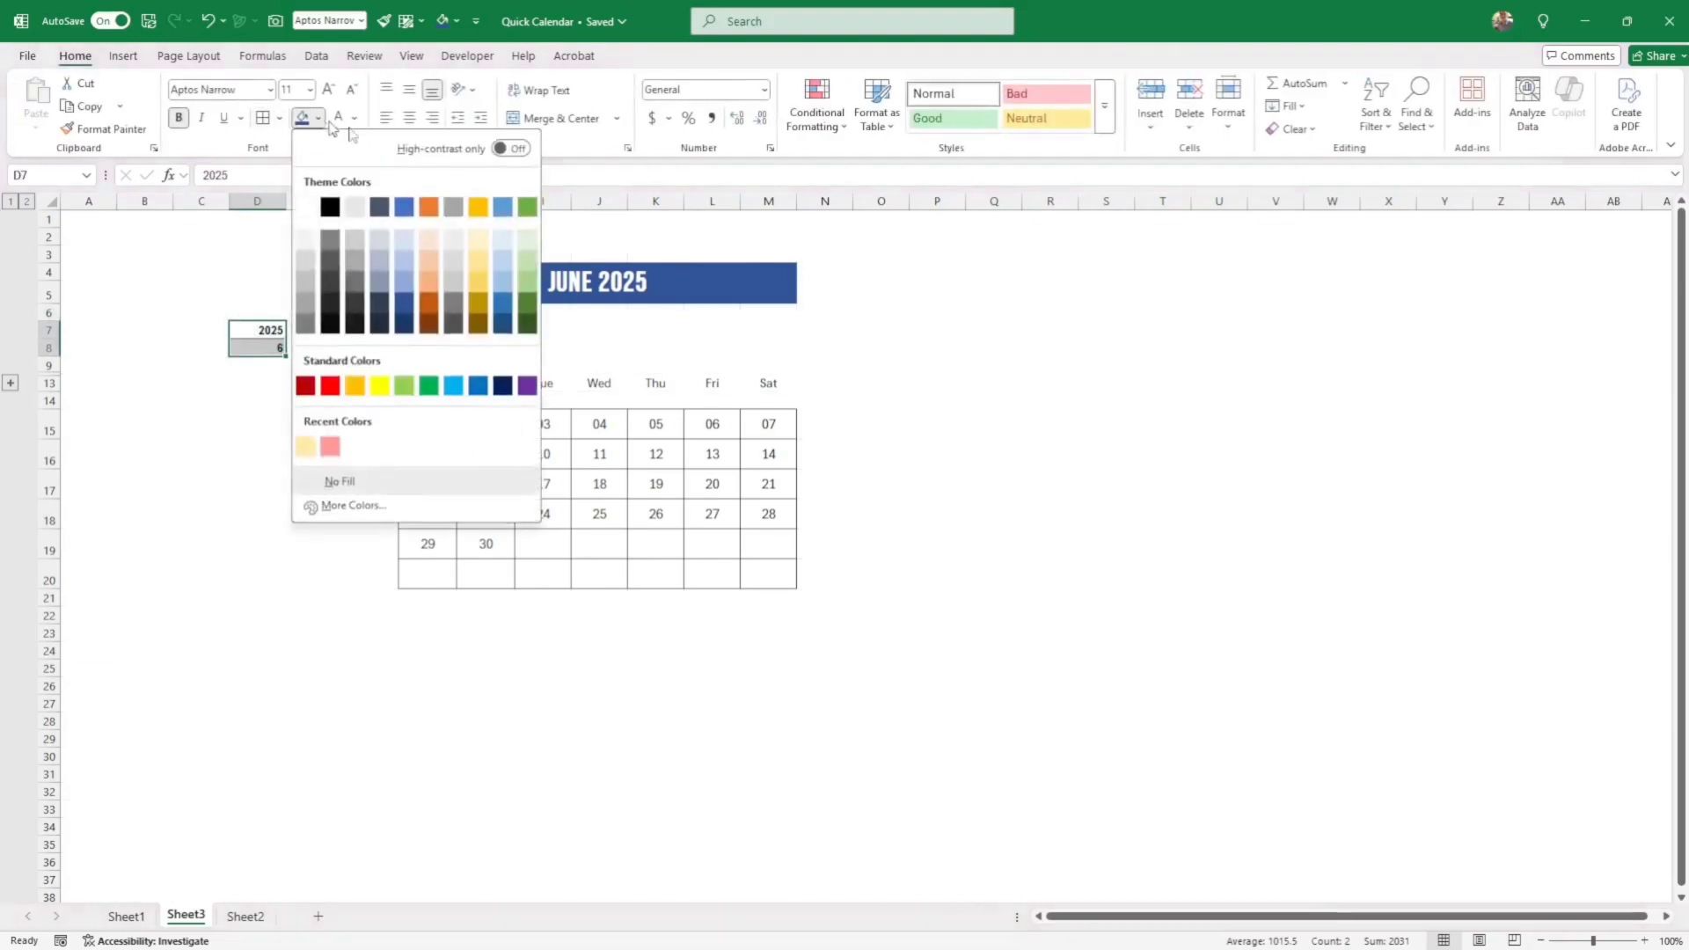
{"action": "left_click", "coordinate": [477, 242]}
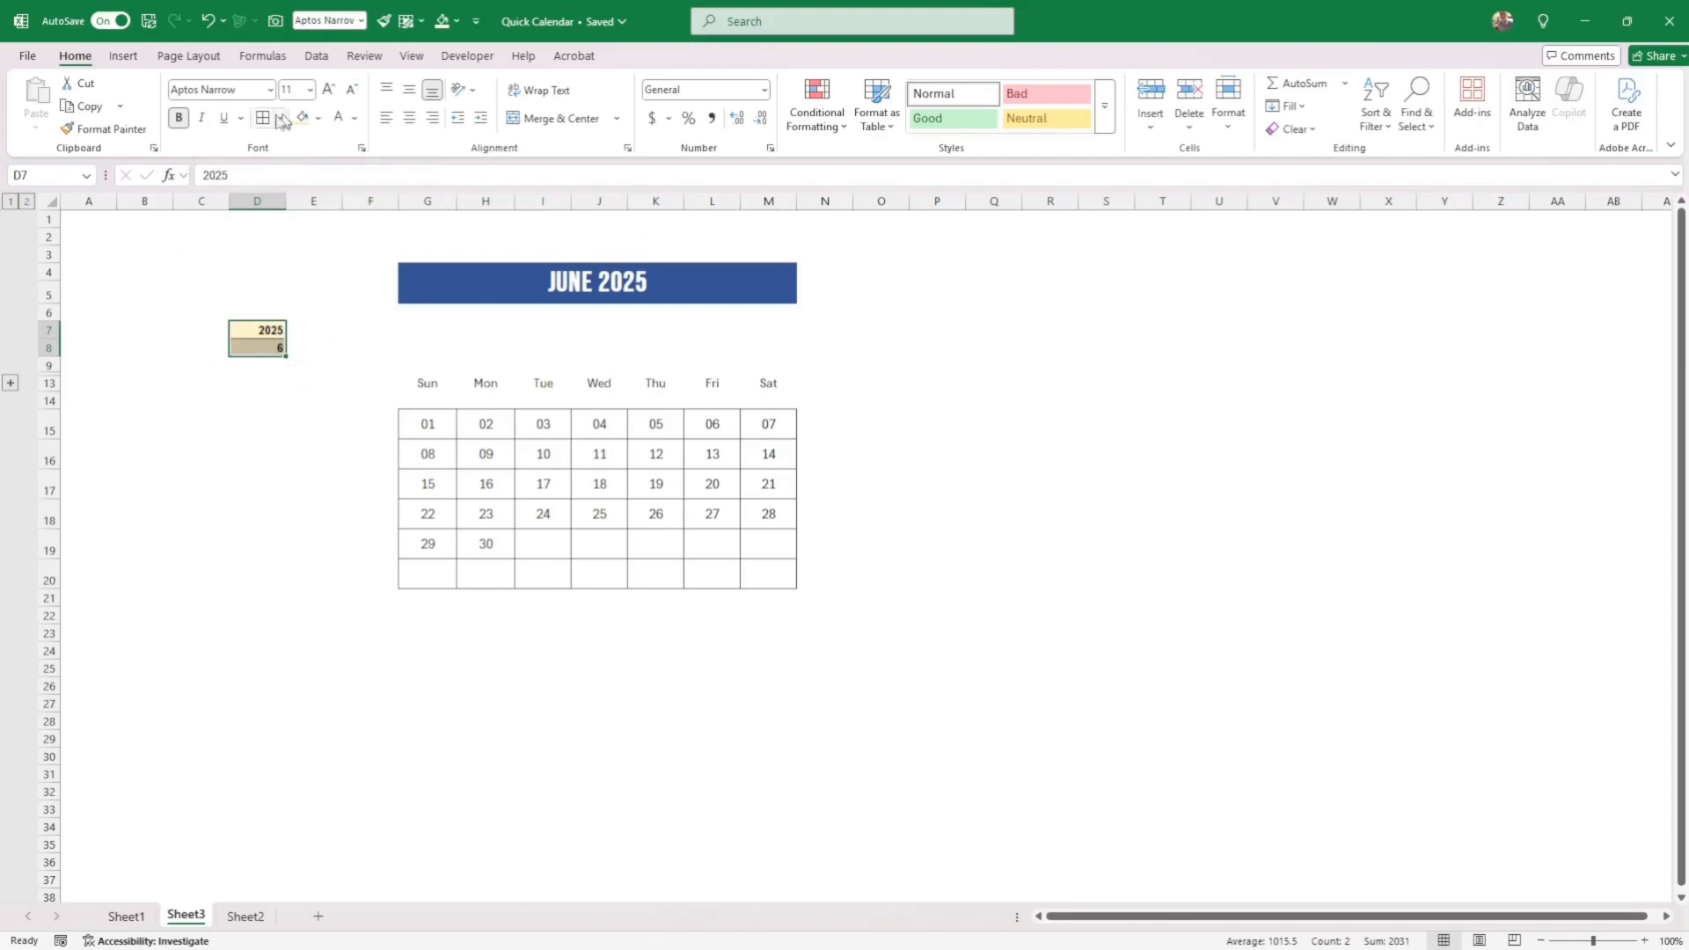
{"action": "left_click", "coordinate": [410, 120]}
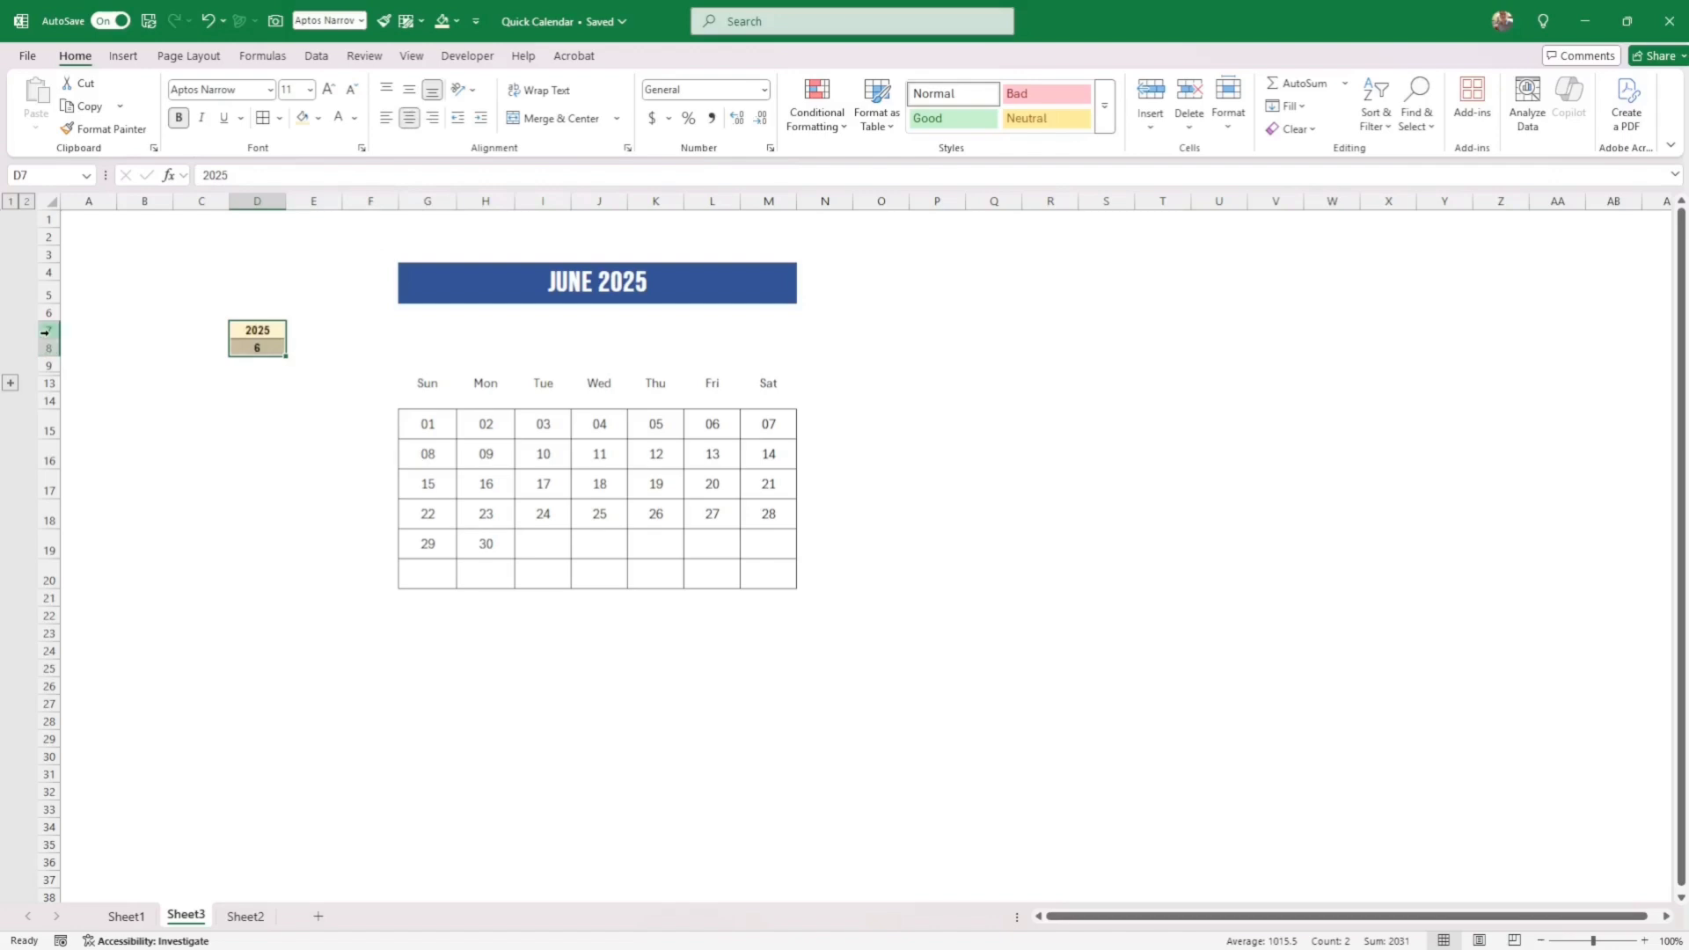
Enlarge rows 7 and 8 and column D slightly, and middle-align the input values in D7:D8.
{"action": "left_click_drag", "start_coordinate": [44, 332], "coordinate": [45, 348]}
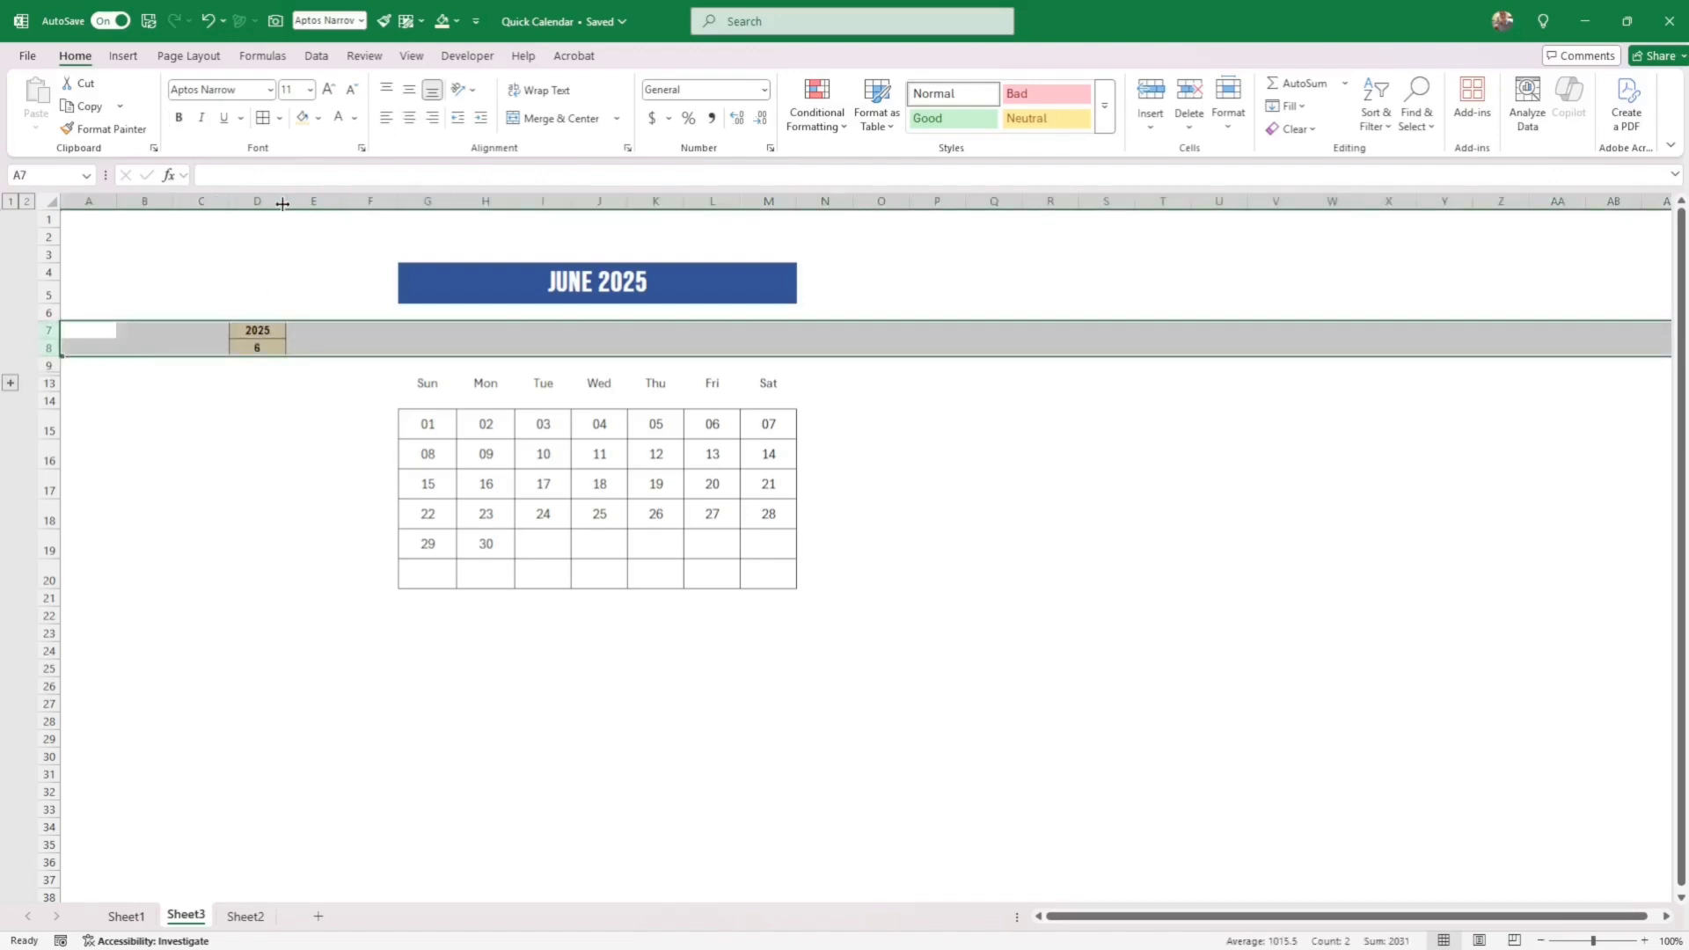
{"action": "left_click_drag", "start_coordinate": [282, 204], "coordinate": [293, 204]}
{"action": "left_click_drag", "start_coordinate": [50, 357], "coordinate": [53, 367]}
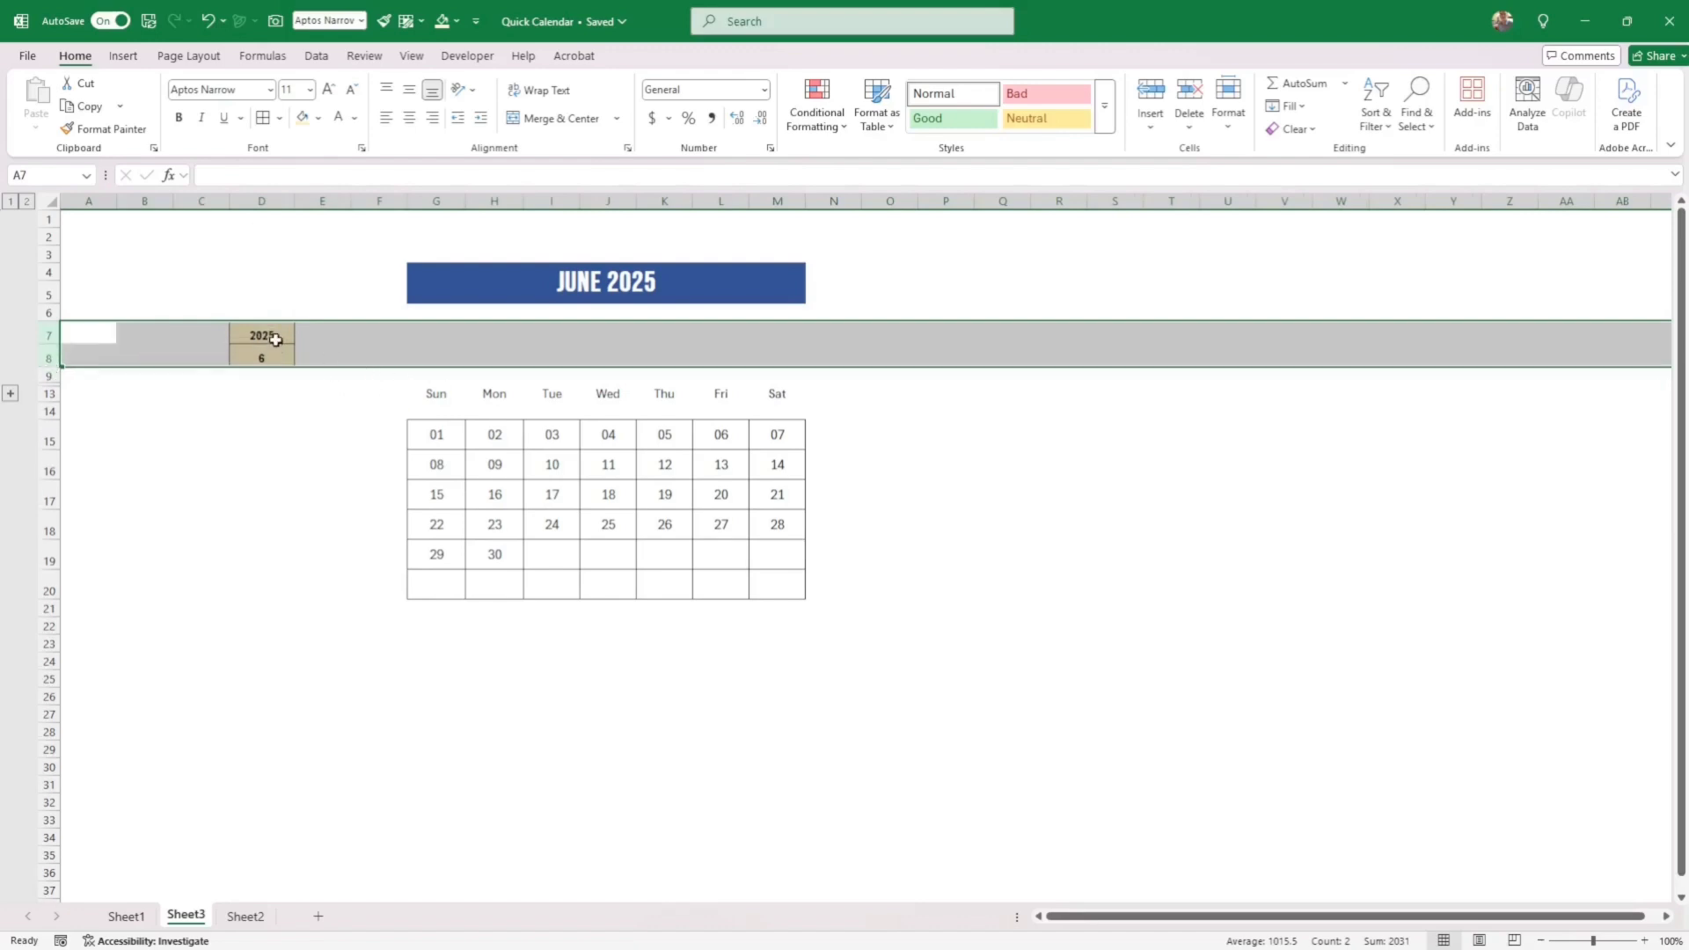
{"action": "left_click_drag", "start_coordinate": [275, 339], "coordinate": [275, 358]}
{"action": "left_click", "coordinate": [409, 91]}
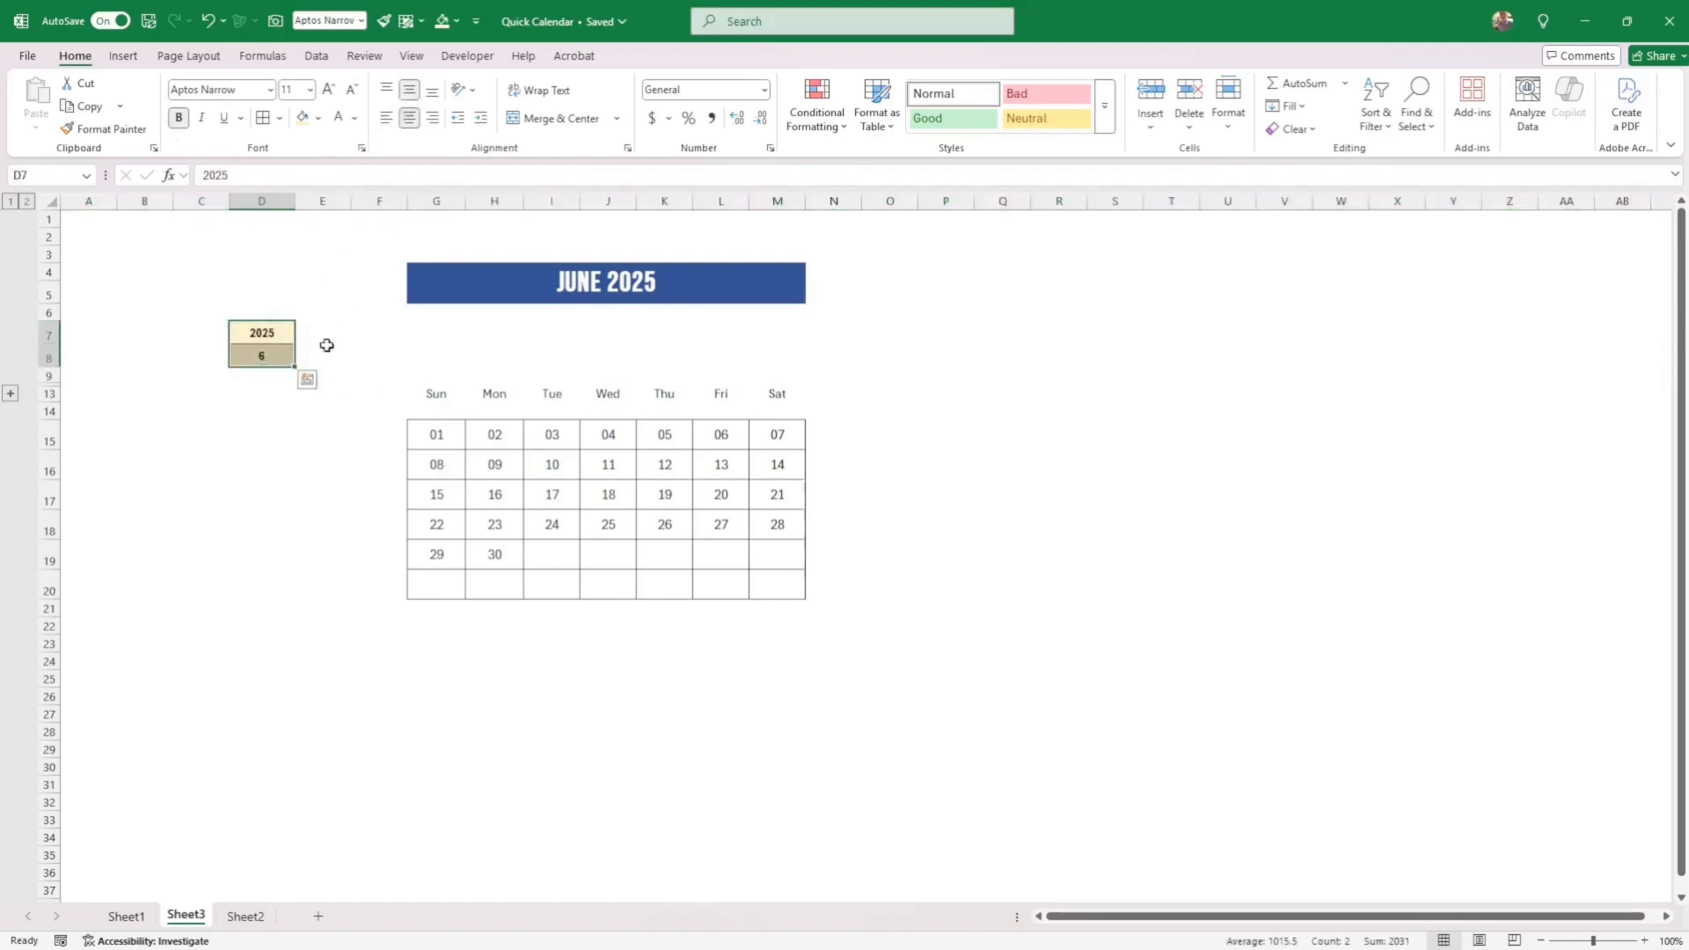
Add list data validation to the month input D8 with the source 1,2,3,4,5,6,7,8,9,10,11,12.
{"action": "left_click", "coordinate": [331, 355]}
{"action": "key", "text": "Left"}
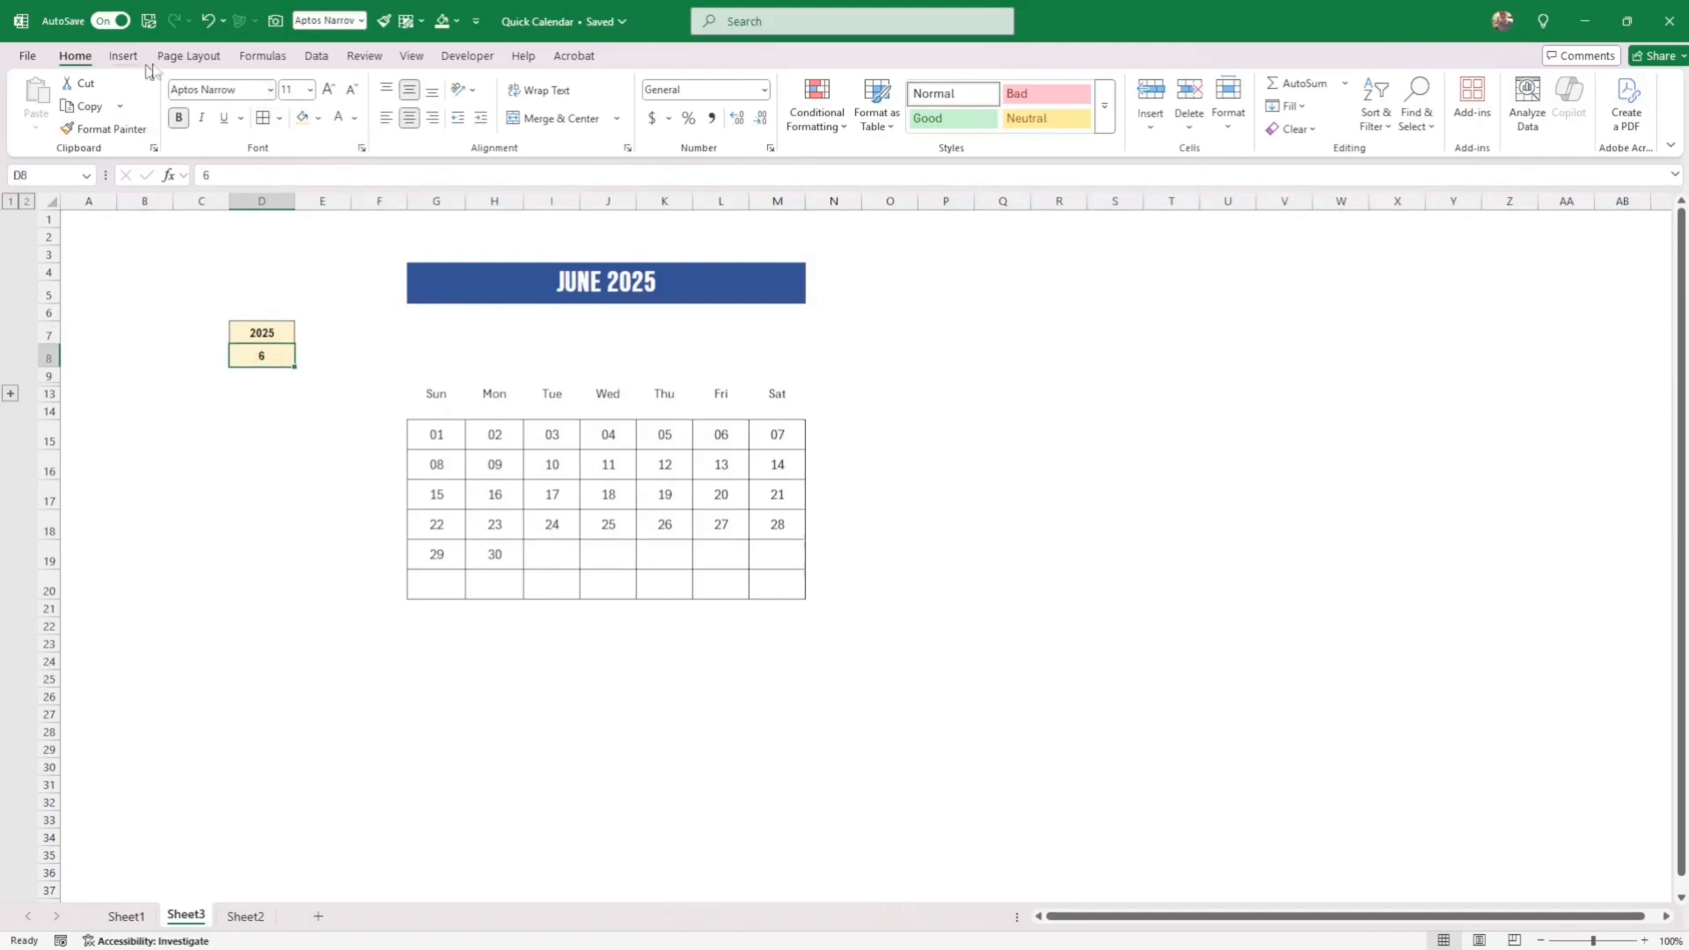
{"action": "left_click", "coordinate": [317, 56]}
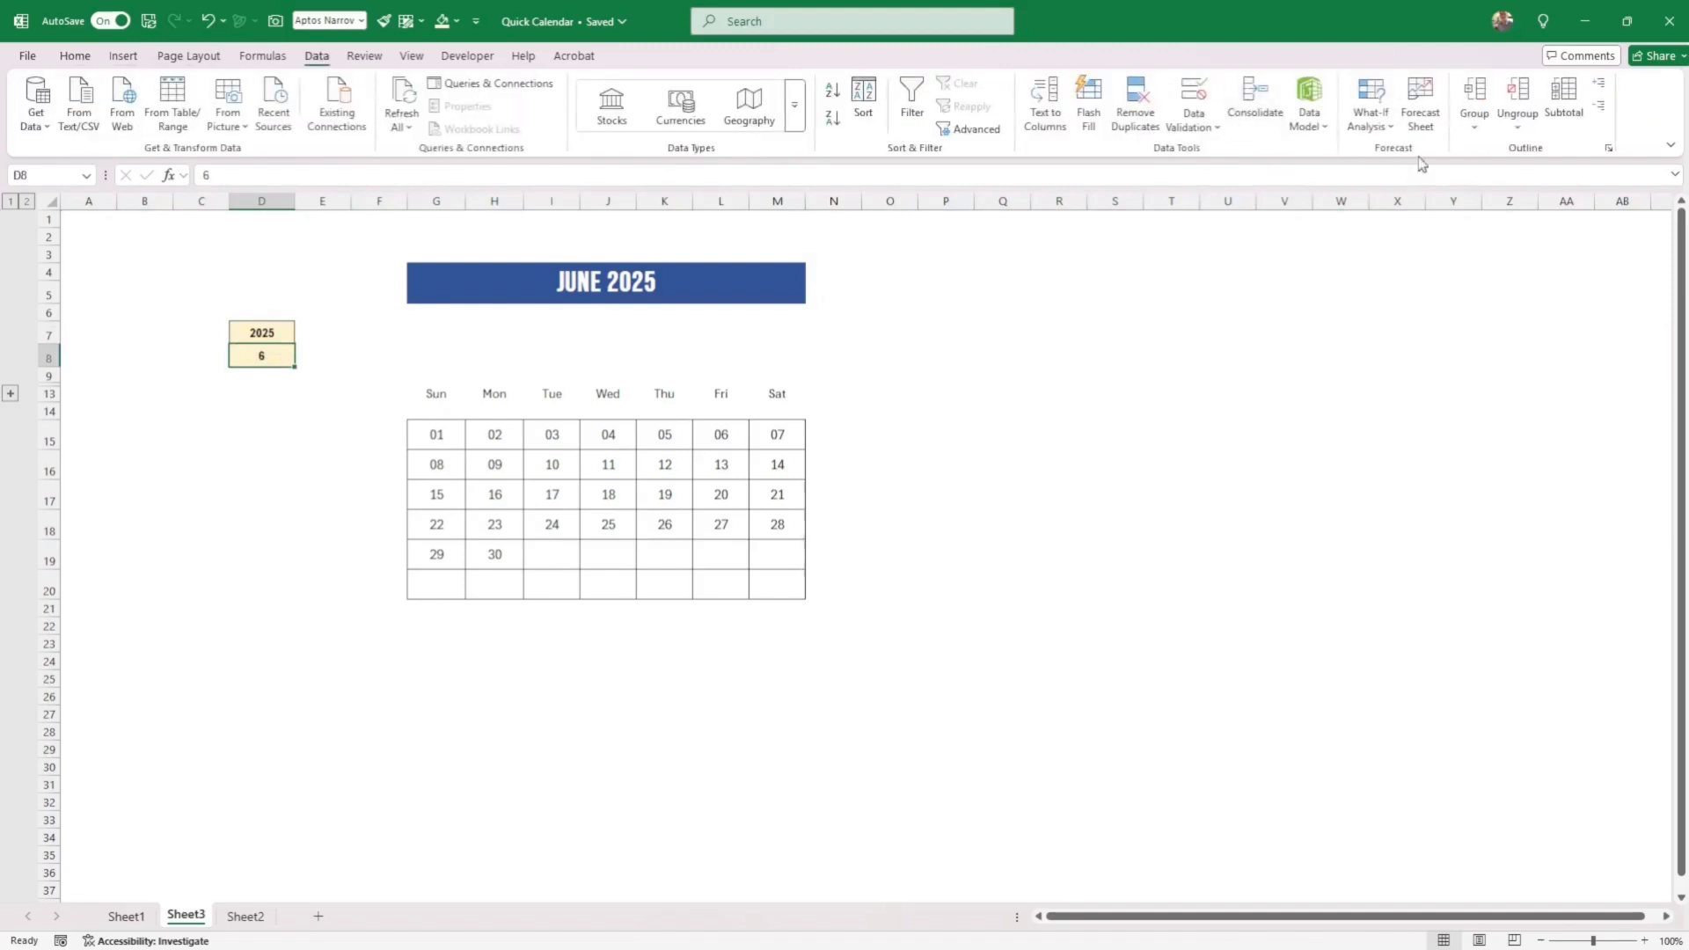
{"action": "left_click", "coordinate": [1214, 130]}
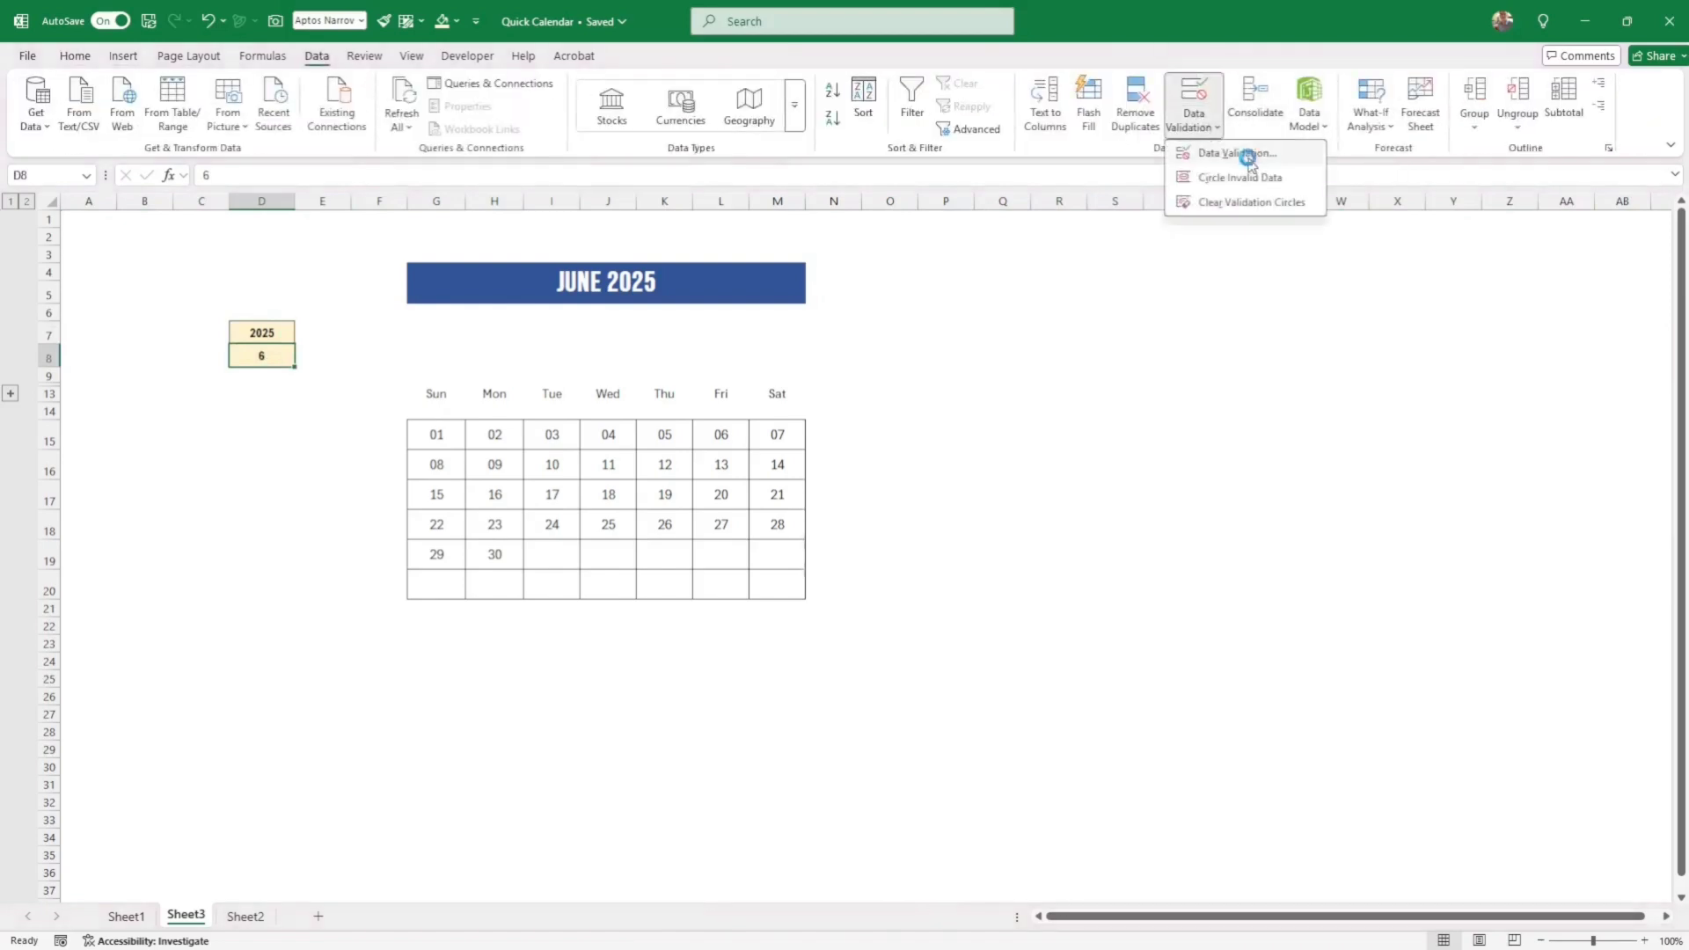
{"action": "left_click", "coordinate": [1242, 151]}
{"action": "left_click", "coordinate": [987, 378]}
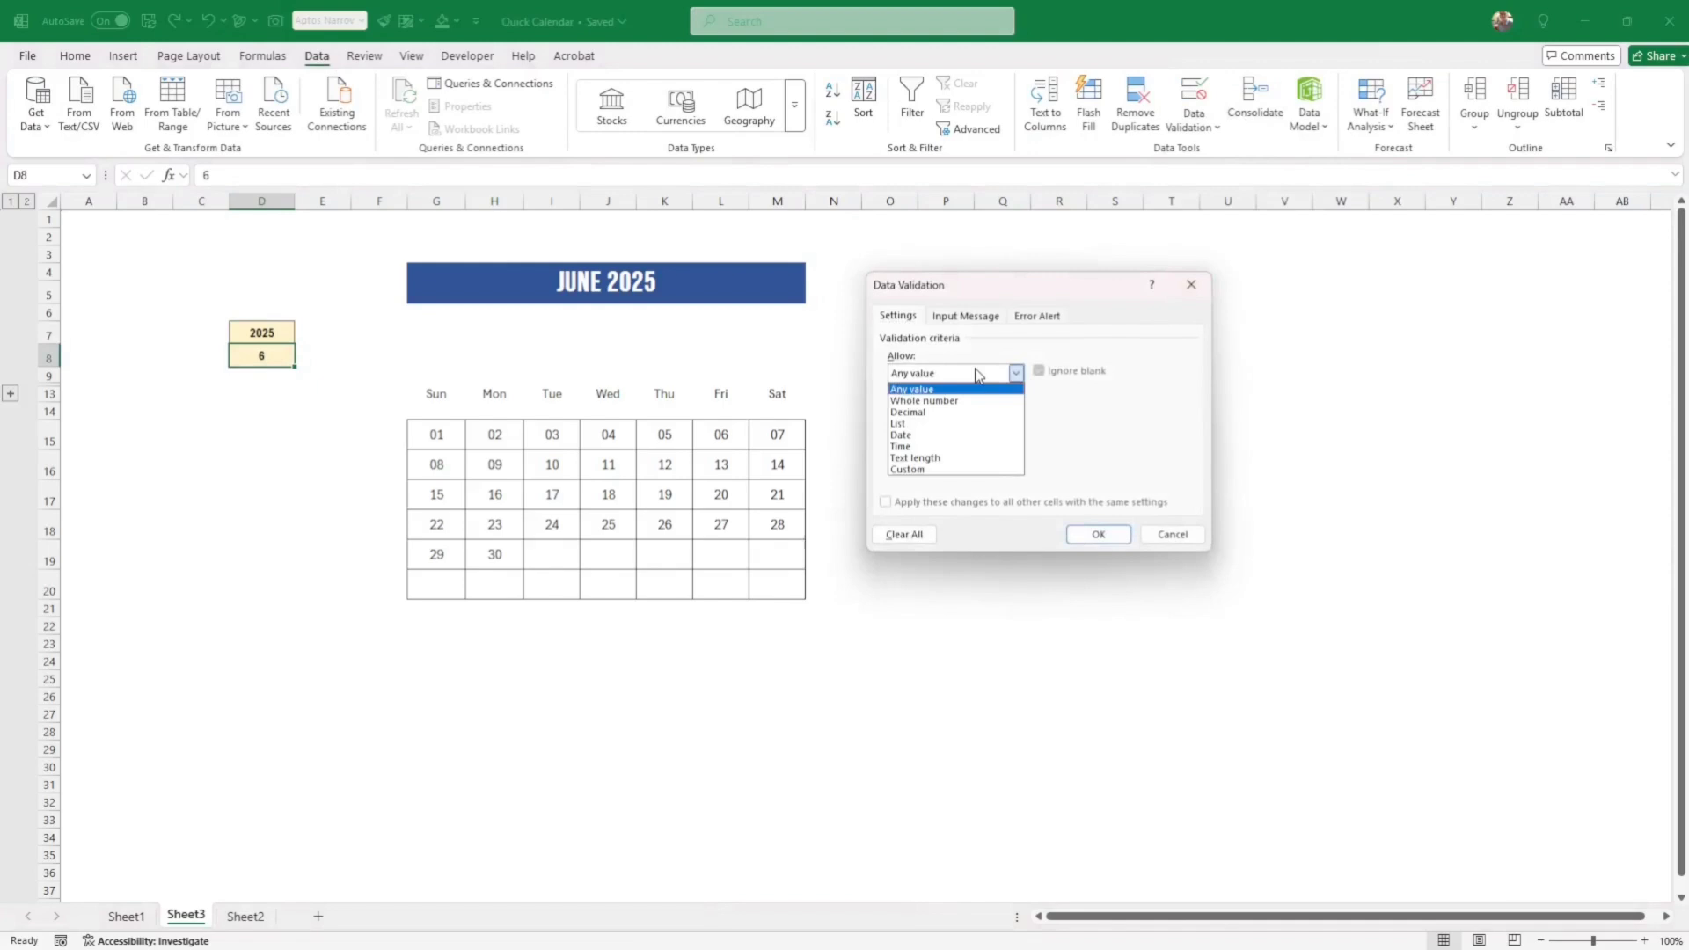
{"action": "left_click", "coordinate": [954, 428]}
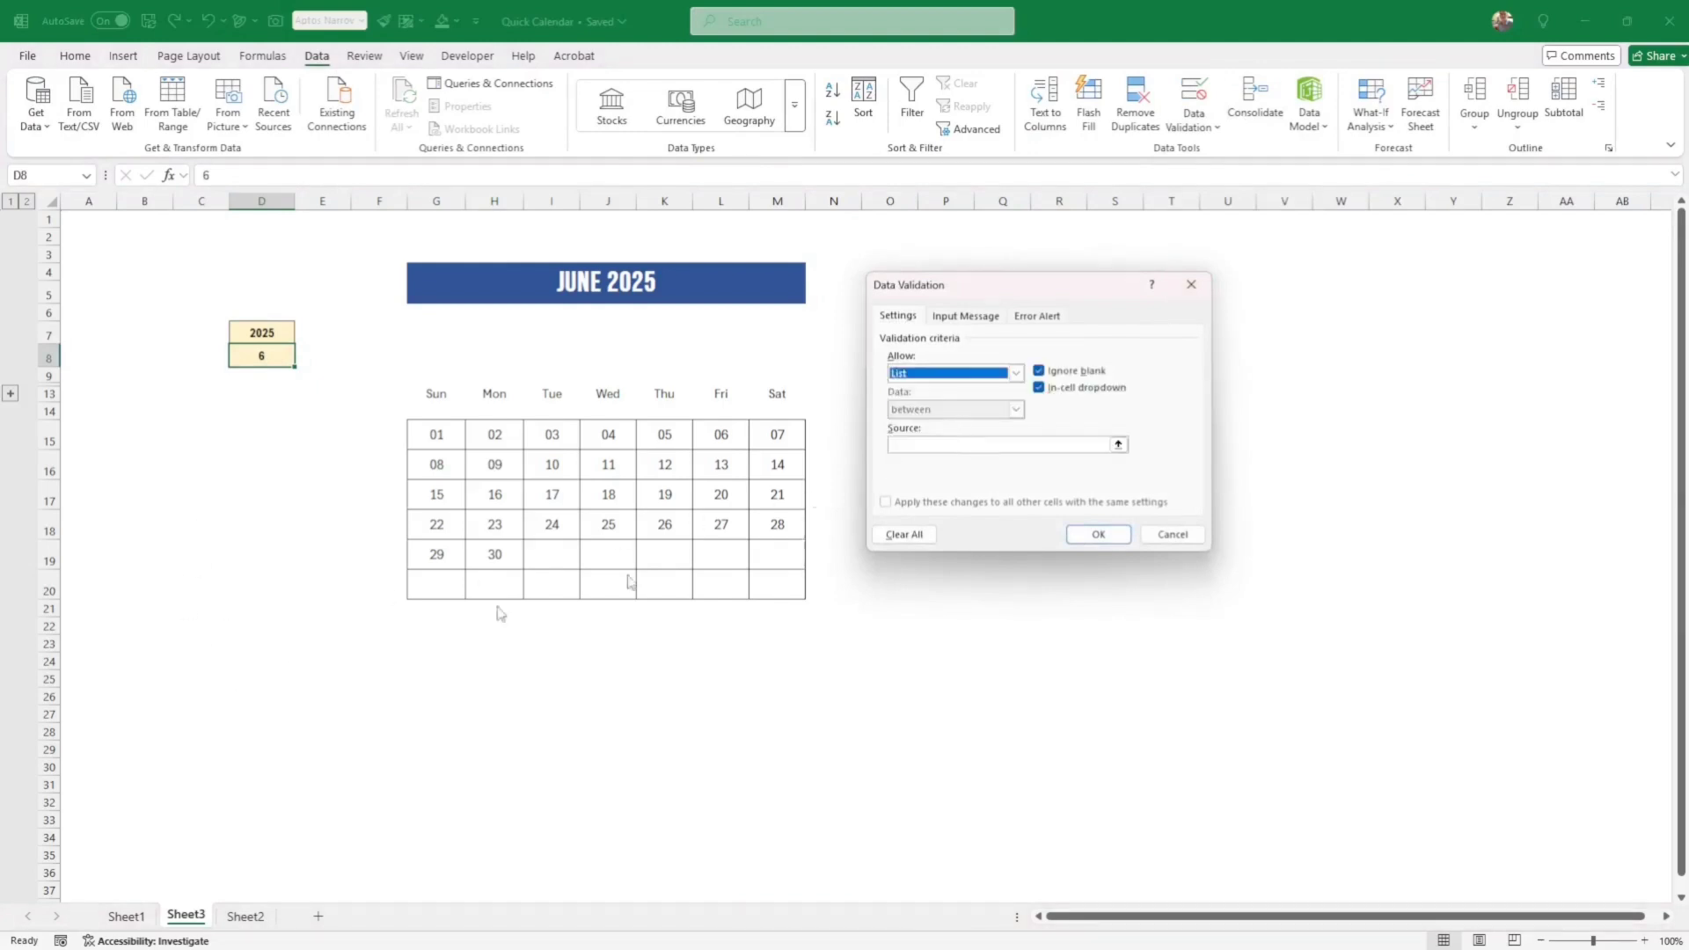
{"action": "left_click", "coordinate": [945, 446]}
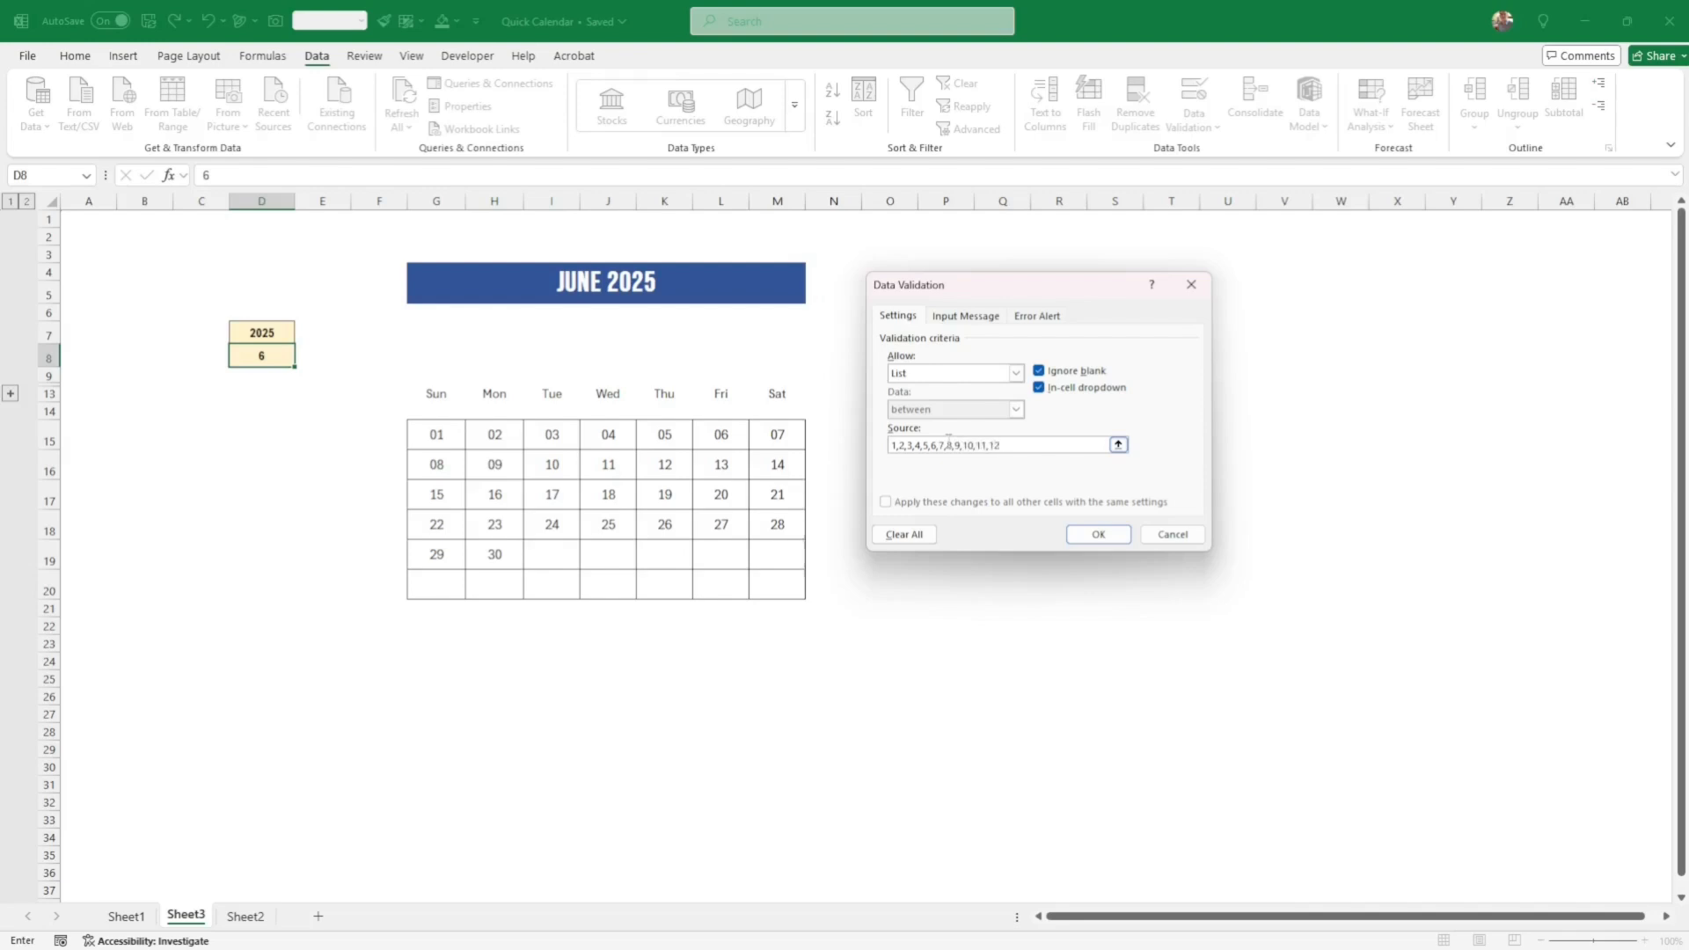
{"action": "key", "text": "Return"}
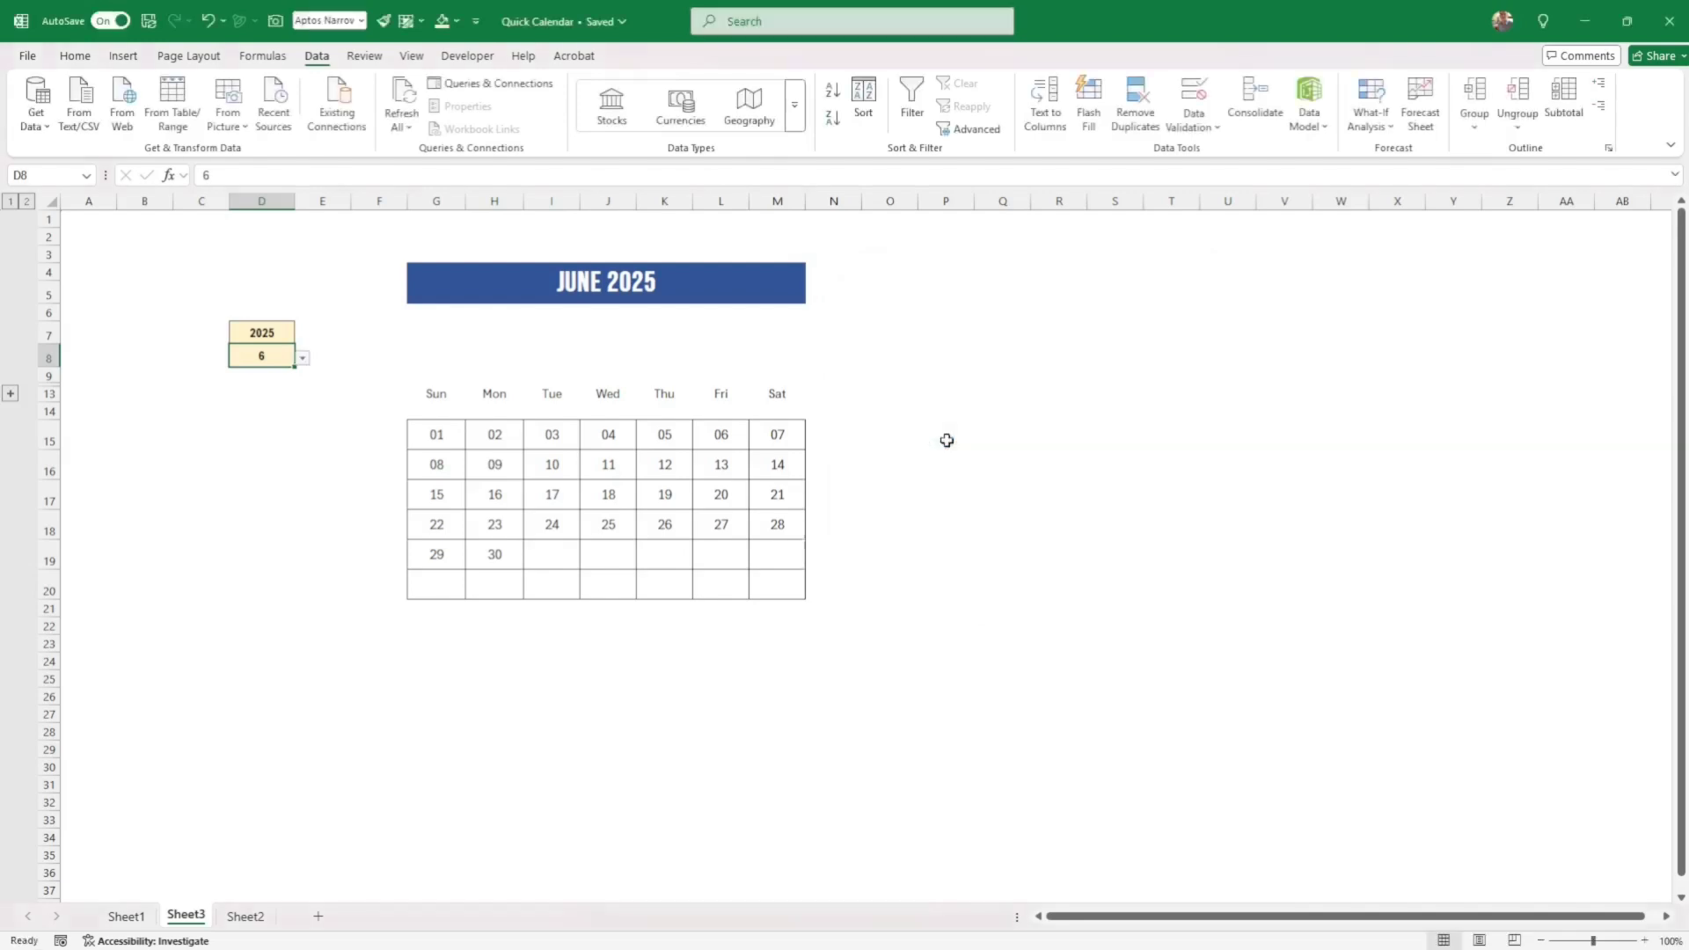
{"action": "left_click", "coordinate": [303, 361]}
{"action": "left_click", "coordinate": [346, 361]}
Start a year list below the inputs by entering 2025 in D25 and filling it down to D28.
{"action": "left_click", "coordinate": [267, 333]}
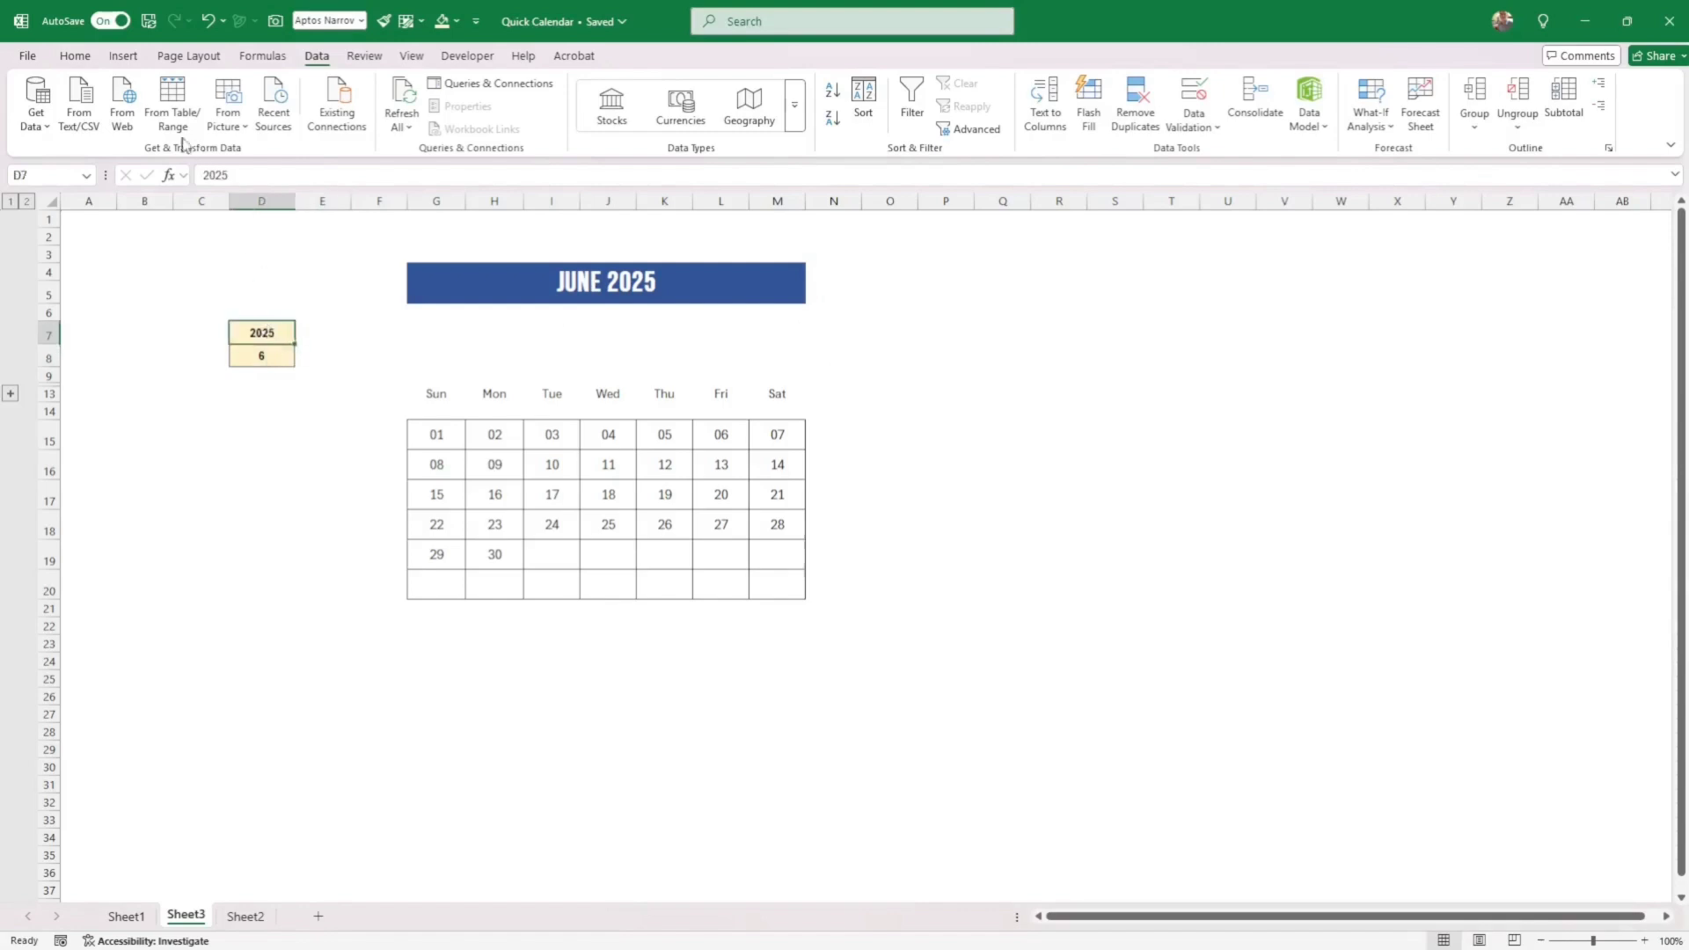
{"action": "left_click", "coordinate": [262, 681]}
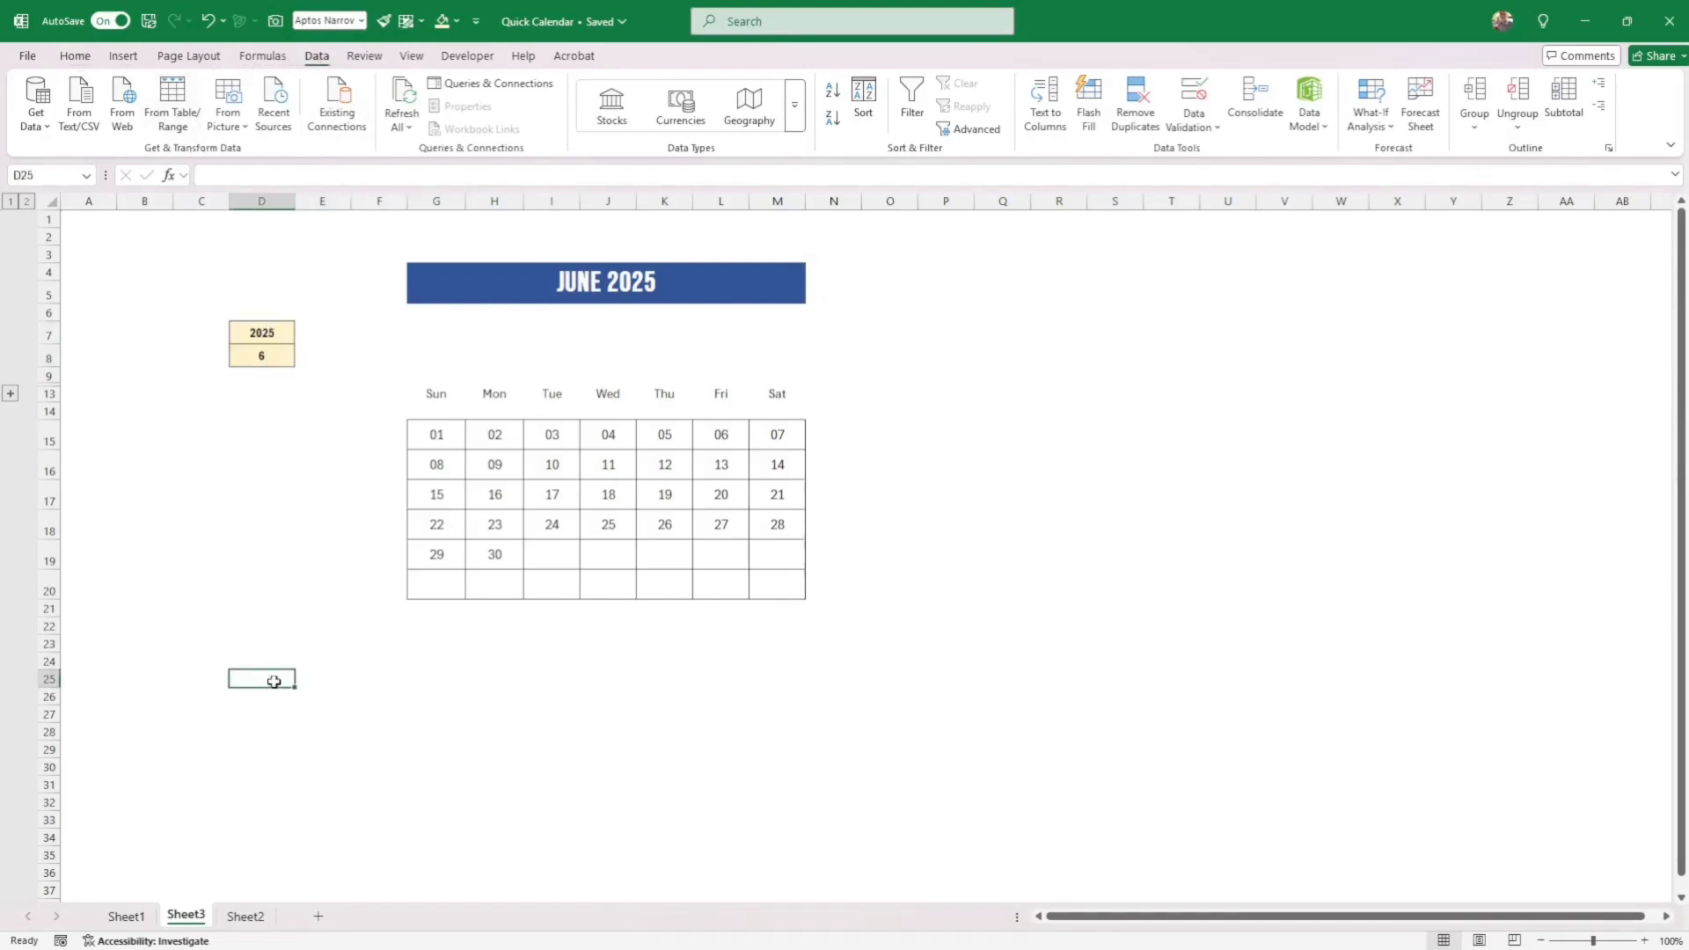
{"action": "type", "text": "2025"}
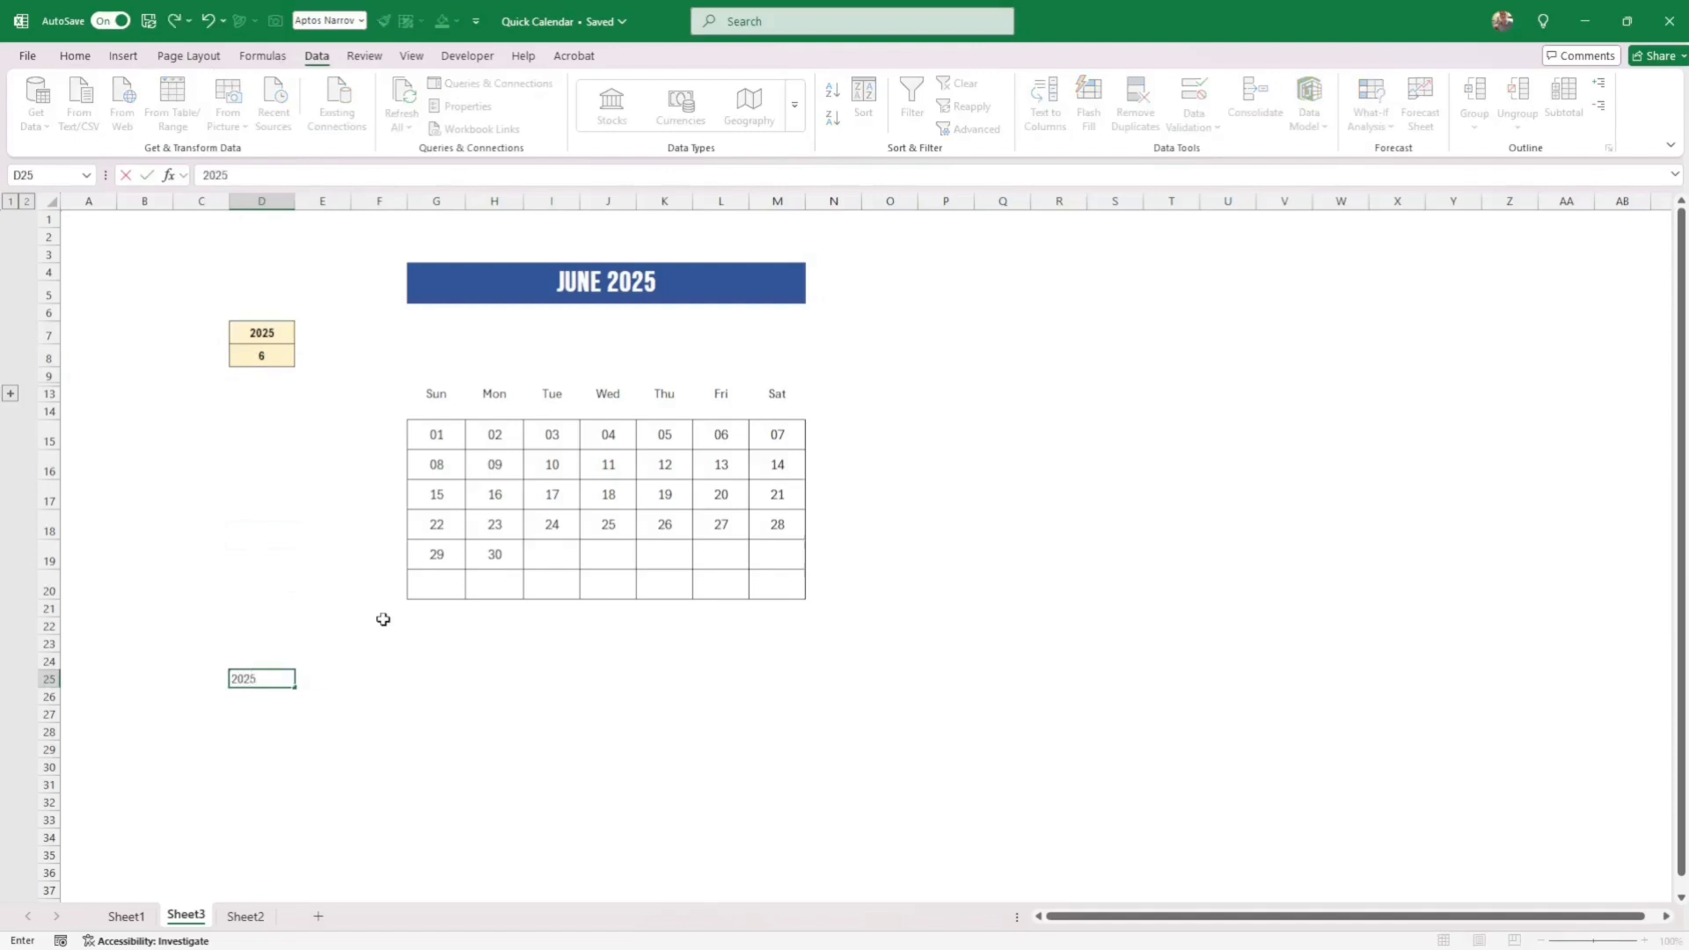
{"action": "key", "text": "Return"}
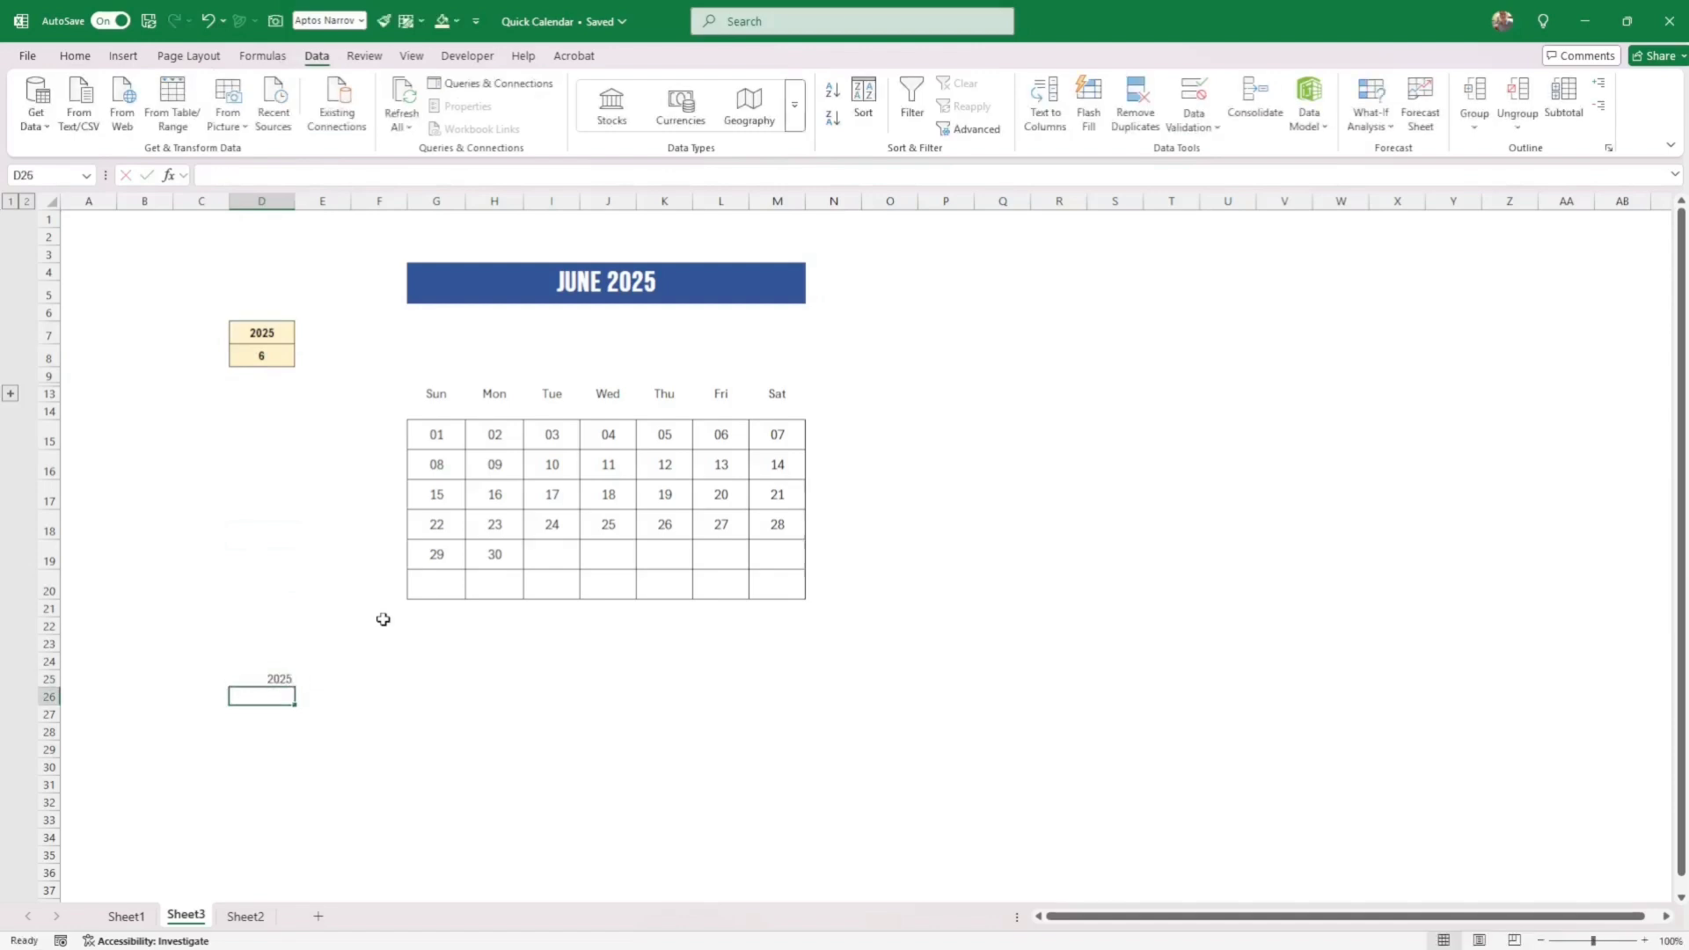
{"action": "left_click", "coordinate": [287, 678]}
{"action": "left_click_drag", "start_coordinate": [297, 687], "coordinate": [297, 739]}
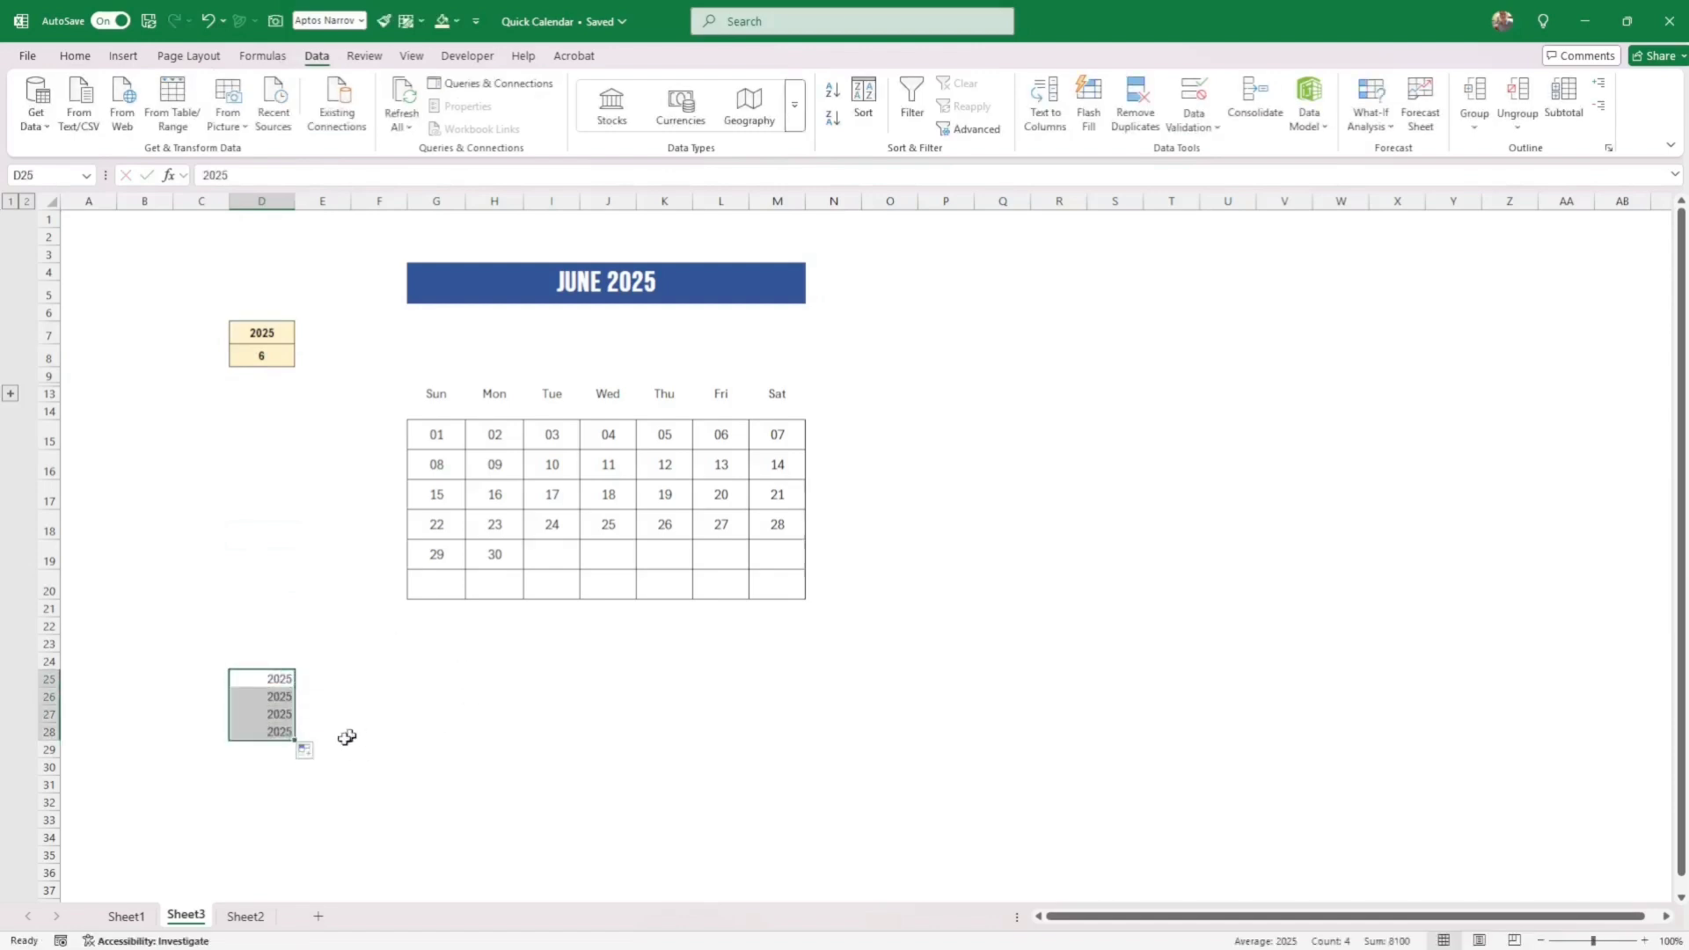
Set D26 to 2026 and extend the yearly series from D25 down through D30, ending at 2030.
{"action": "left_click", "coordinate": [285, 694]}
{"action": "type", "text": "20"}
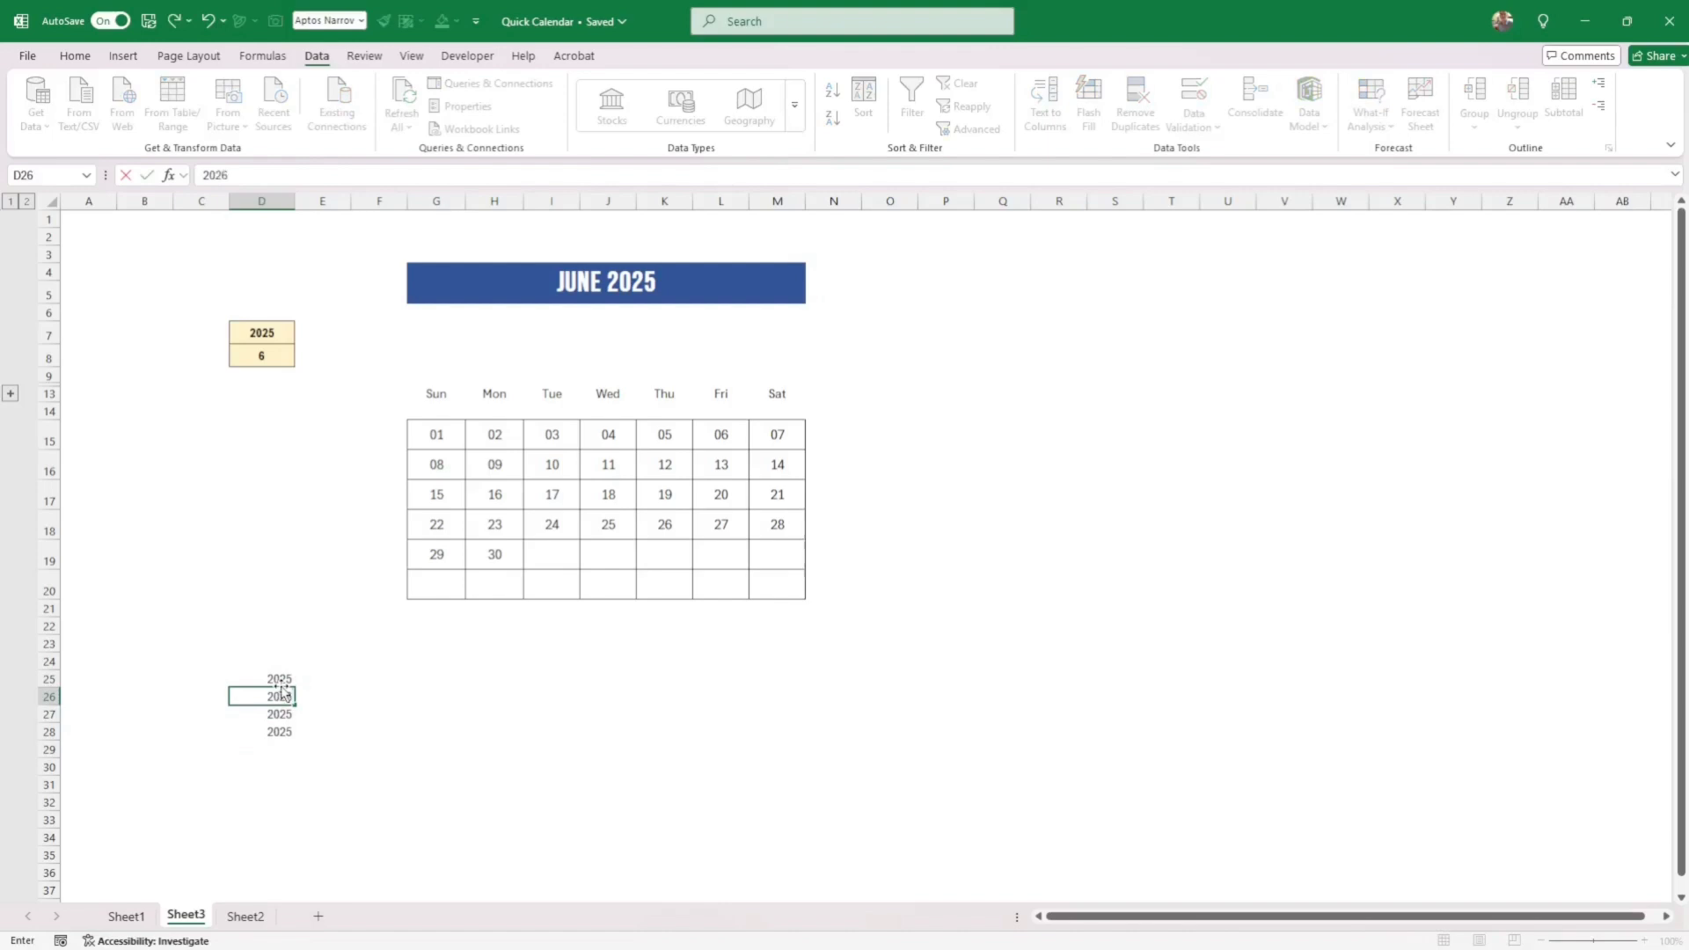
{"action": "type", "text": "26"}
{"action": "key", "text": "Return"}
{"action": "left_click_drag", "start_coordinate": [293, 677], "coordinate": [299, 772]}
{"action": "left_click", "coordinate": [439, 766]}
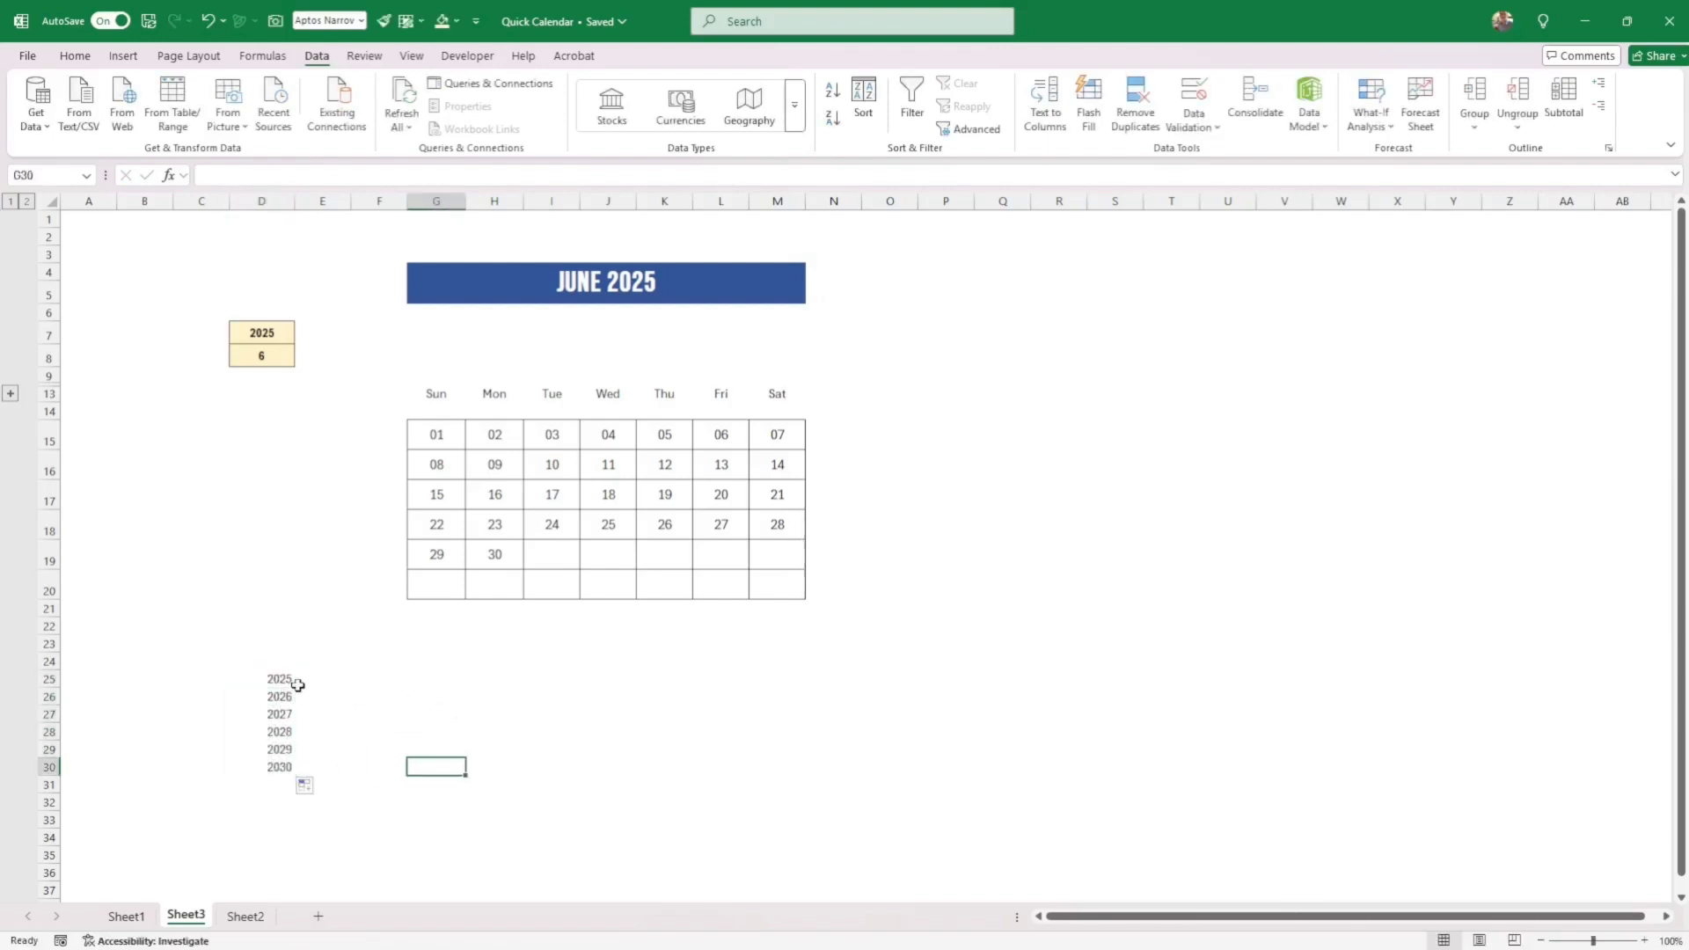
Add list data validation to the year input D7 using =$D$25:$D$30 as its source.
{"action": "left_click", "coordinate": [266, 679]}
{"action": "left_click", "coordinate": [255, 359]}
{"action": "left_click", "coordinate": [256, 333]}
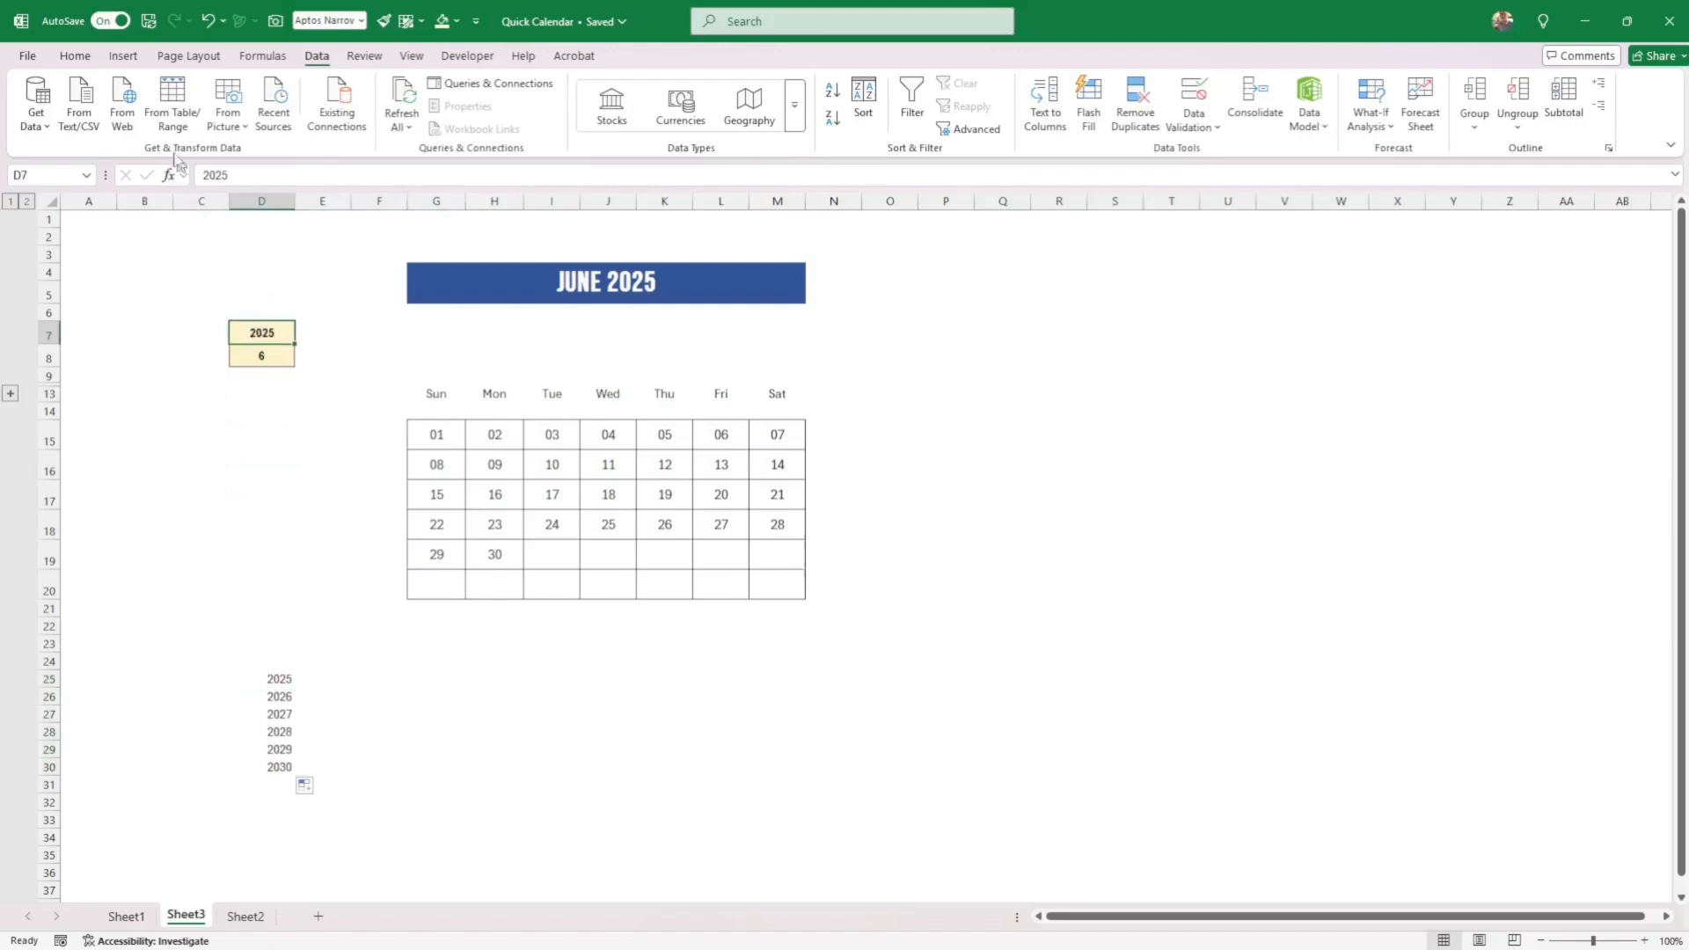
{"action": "left_click", "coordinate": [76, 57]}
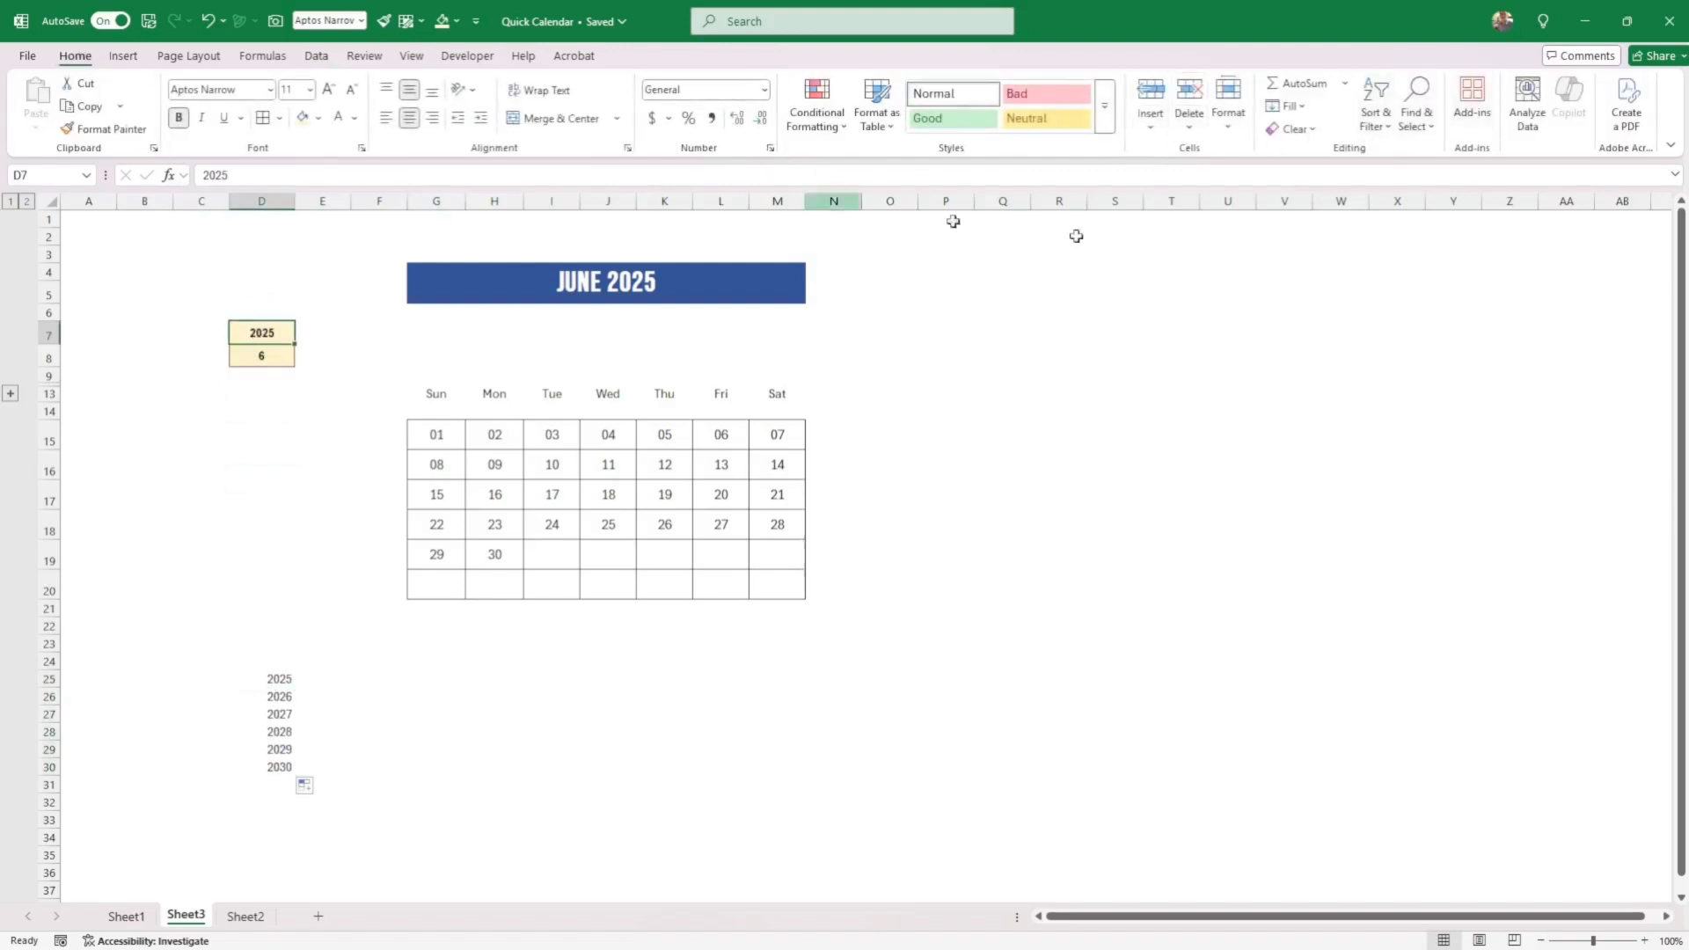
{"action": "key", "text": "alt+a"}
{"action": "key", "text": "v"}
{"action": "key", "text": "v"}
{"action": "left_click", "coordinate": [988, 375]}
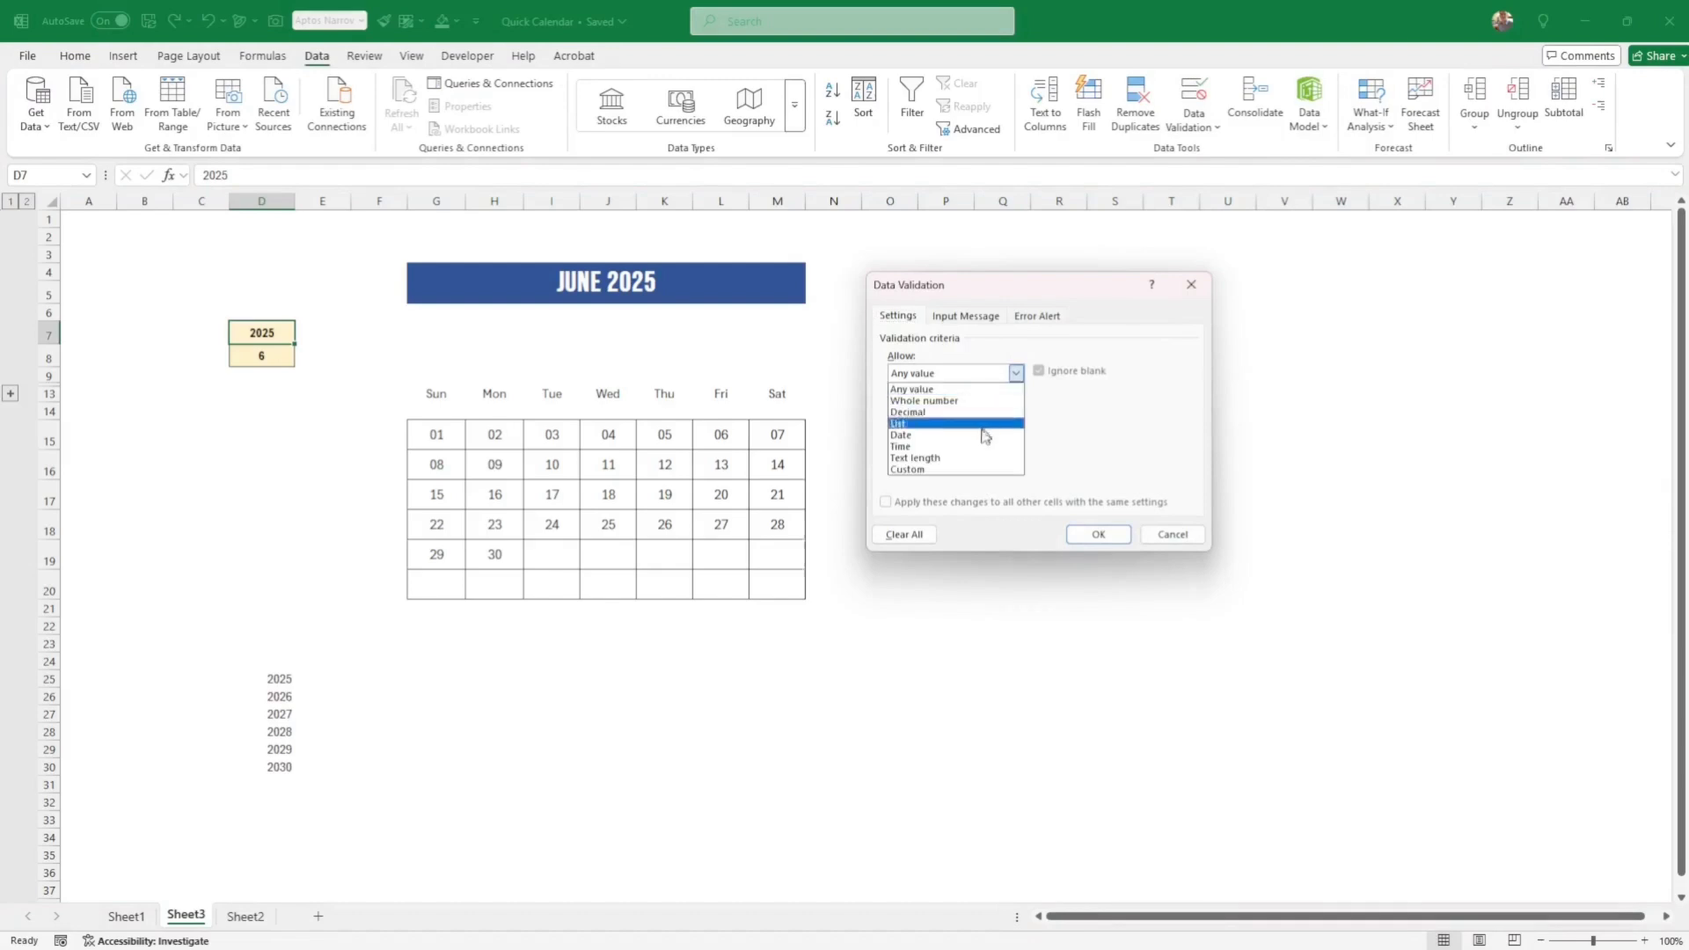
{"action": "left_click", "coordinate": [983, 424]}
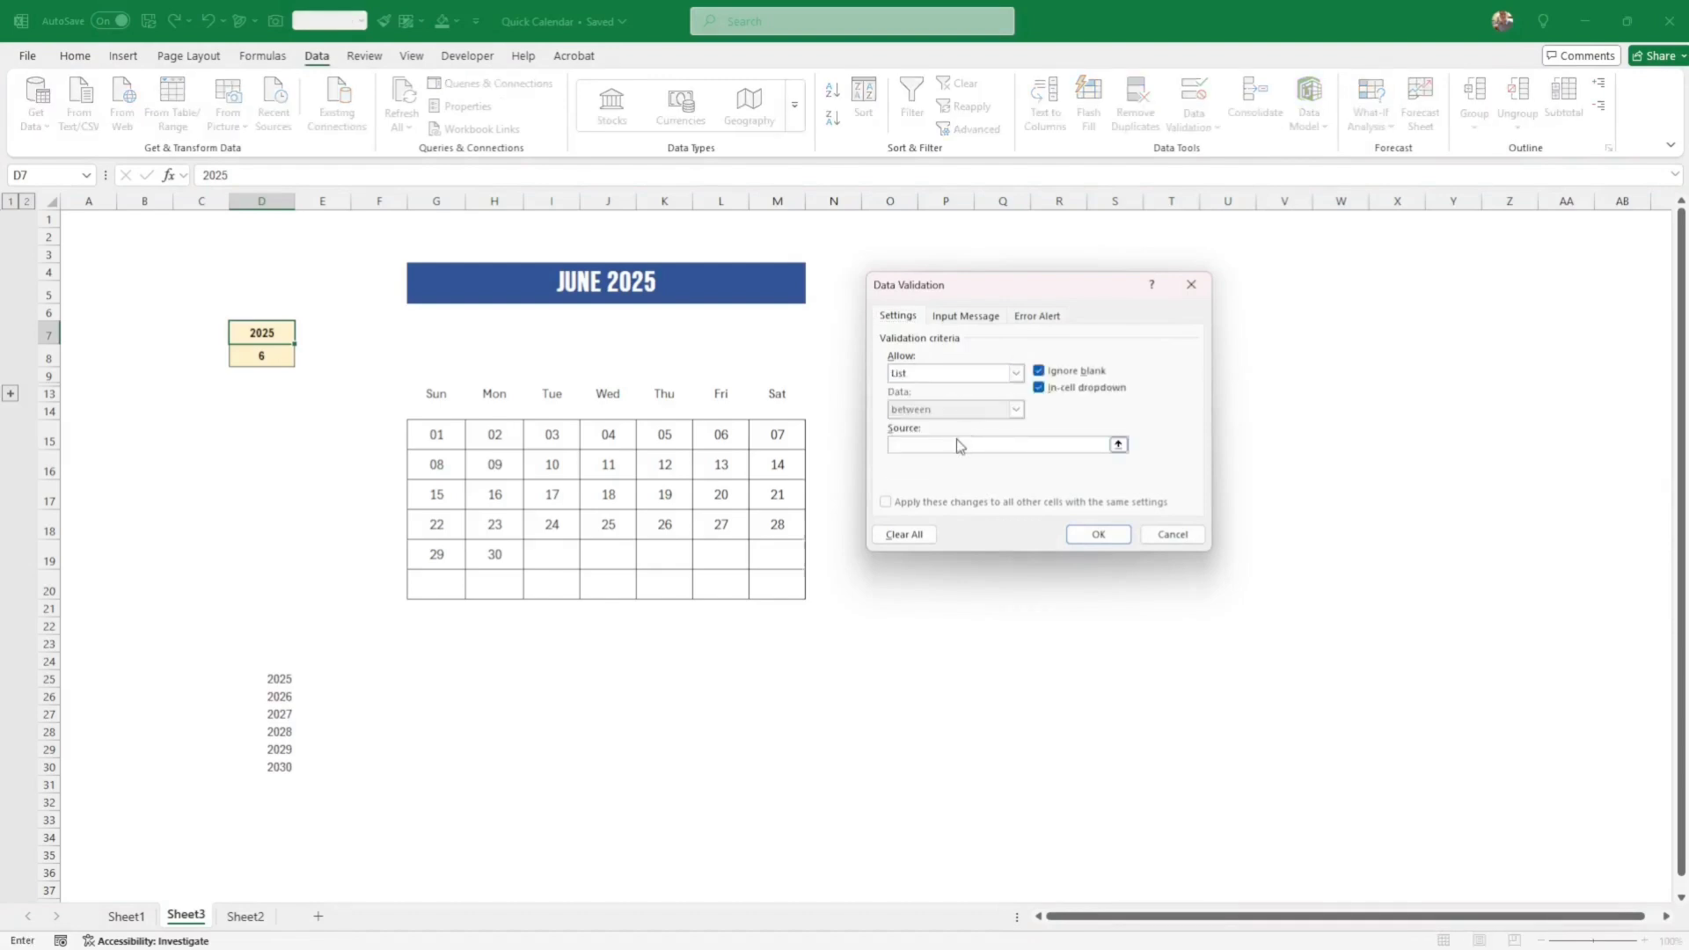
{"action": "left_click", "coordinate": [959, 445]}
{"action": "left_click_drag", "start_coordinate": [278, 678], "coordinate": [277, 767]}
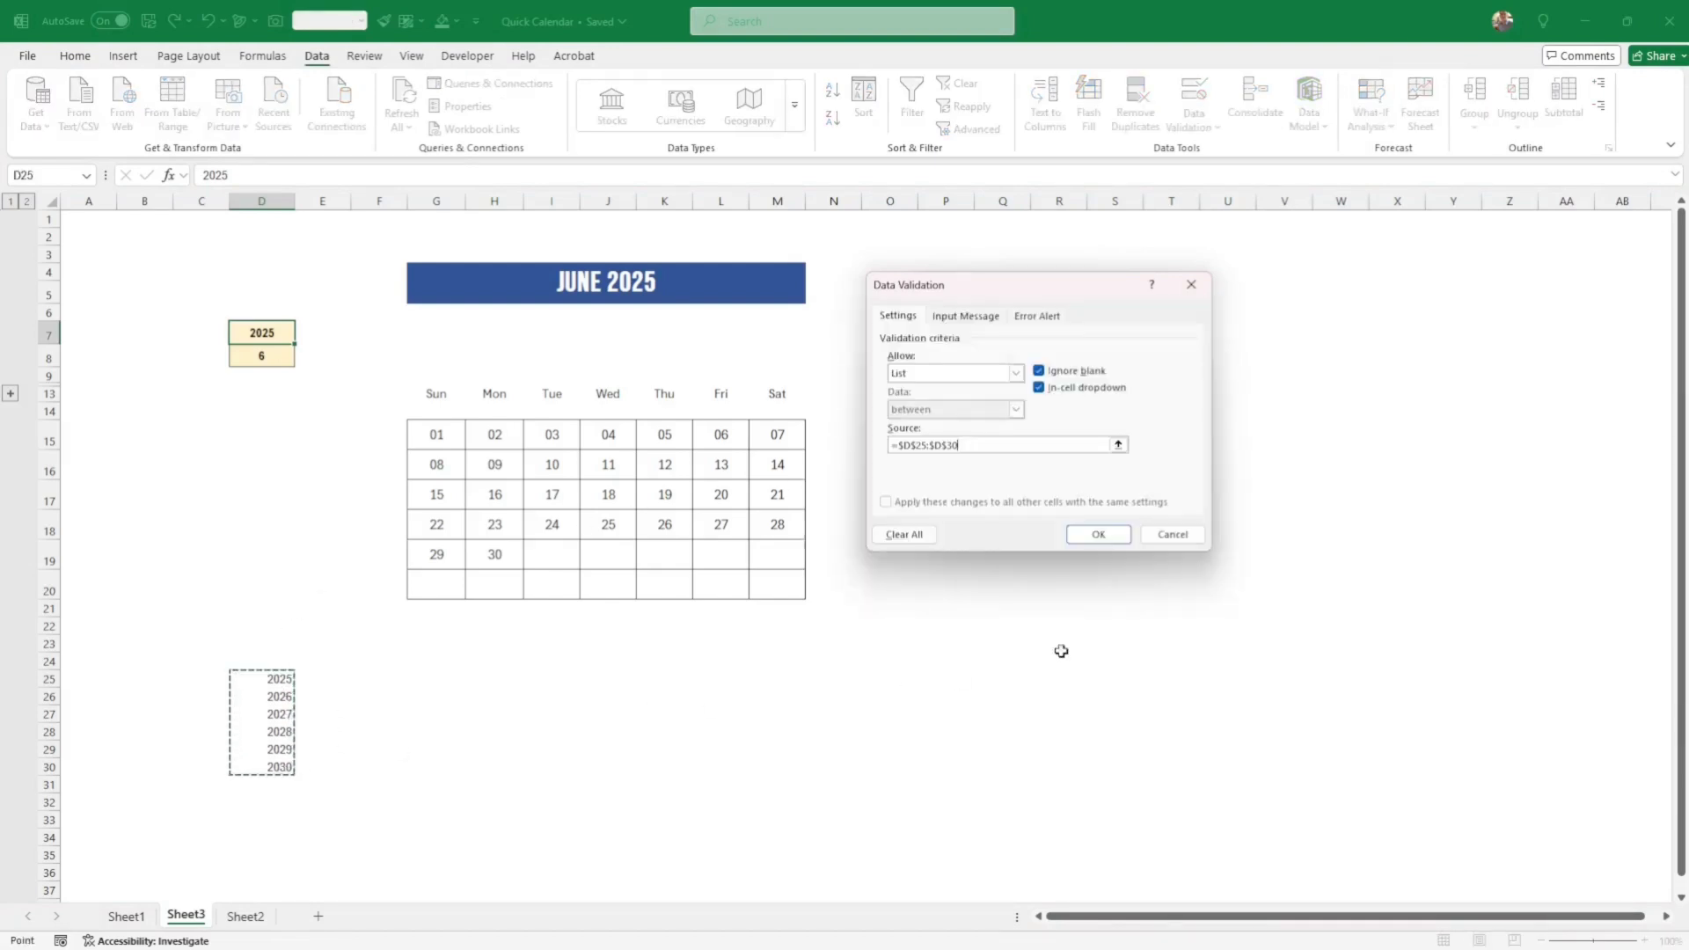
{"action": "left_click", "coordinate": [1098, 534]}
{"action": "left_click", "coordinate": [312, 466]}
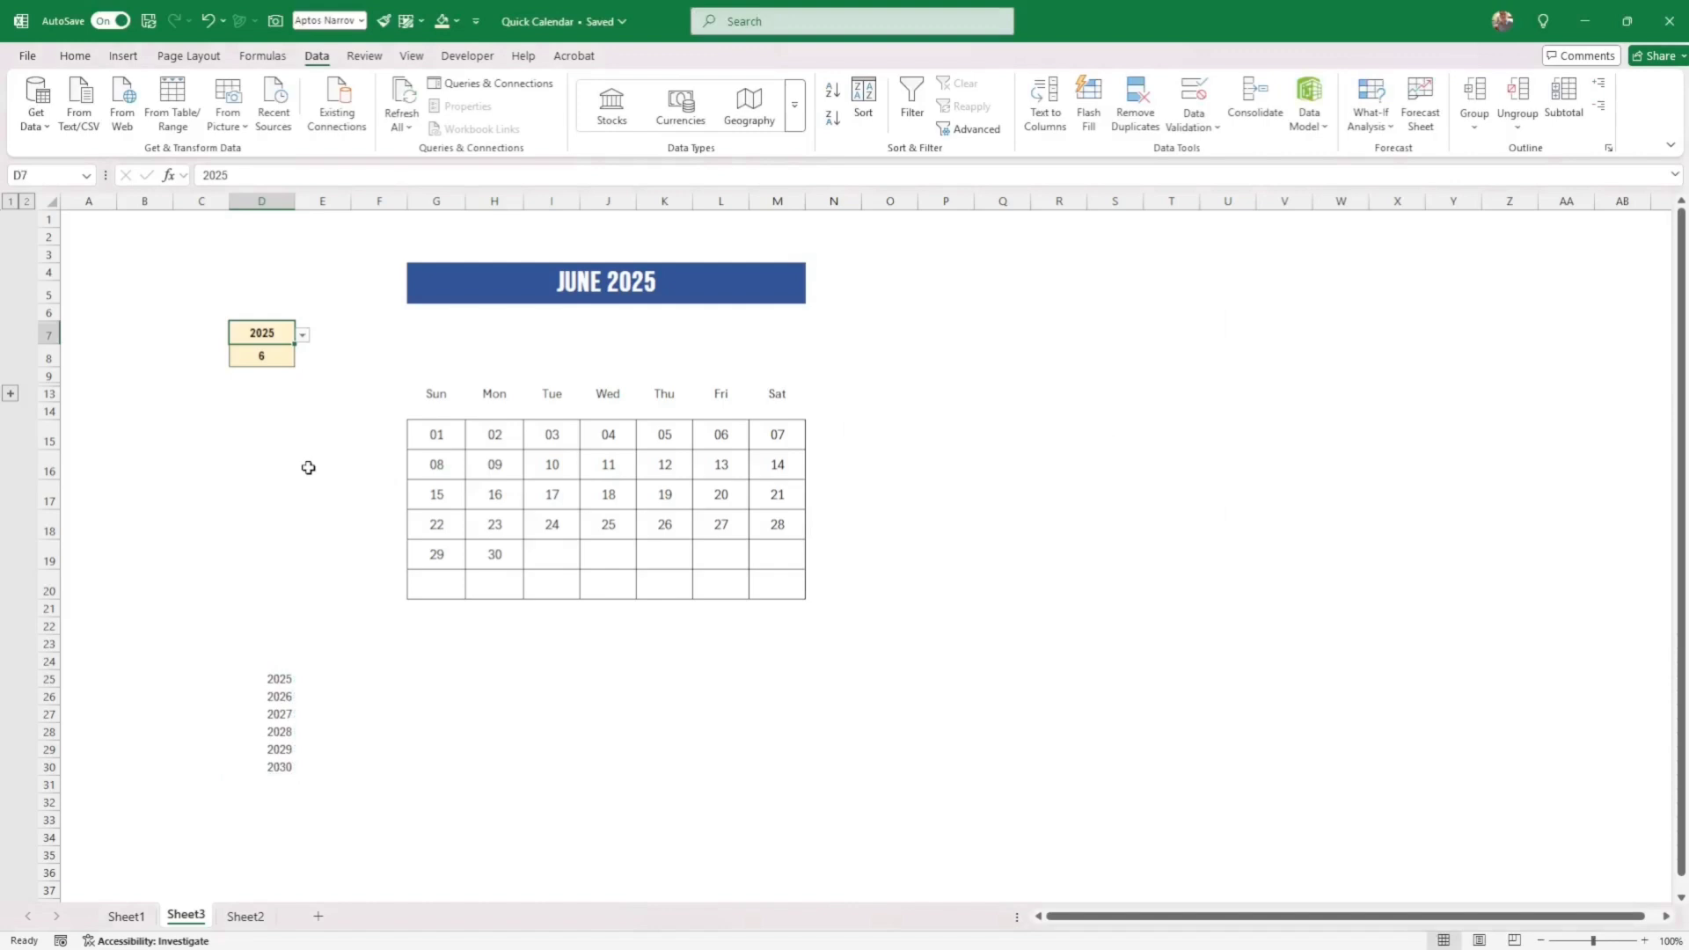
Choose 2027 from the year dropdown in D7.
{"action": "left_click", "coordinate": [276, 335]}
{"action": "left_click", "coordinate": [303, 335]}
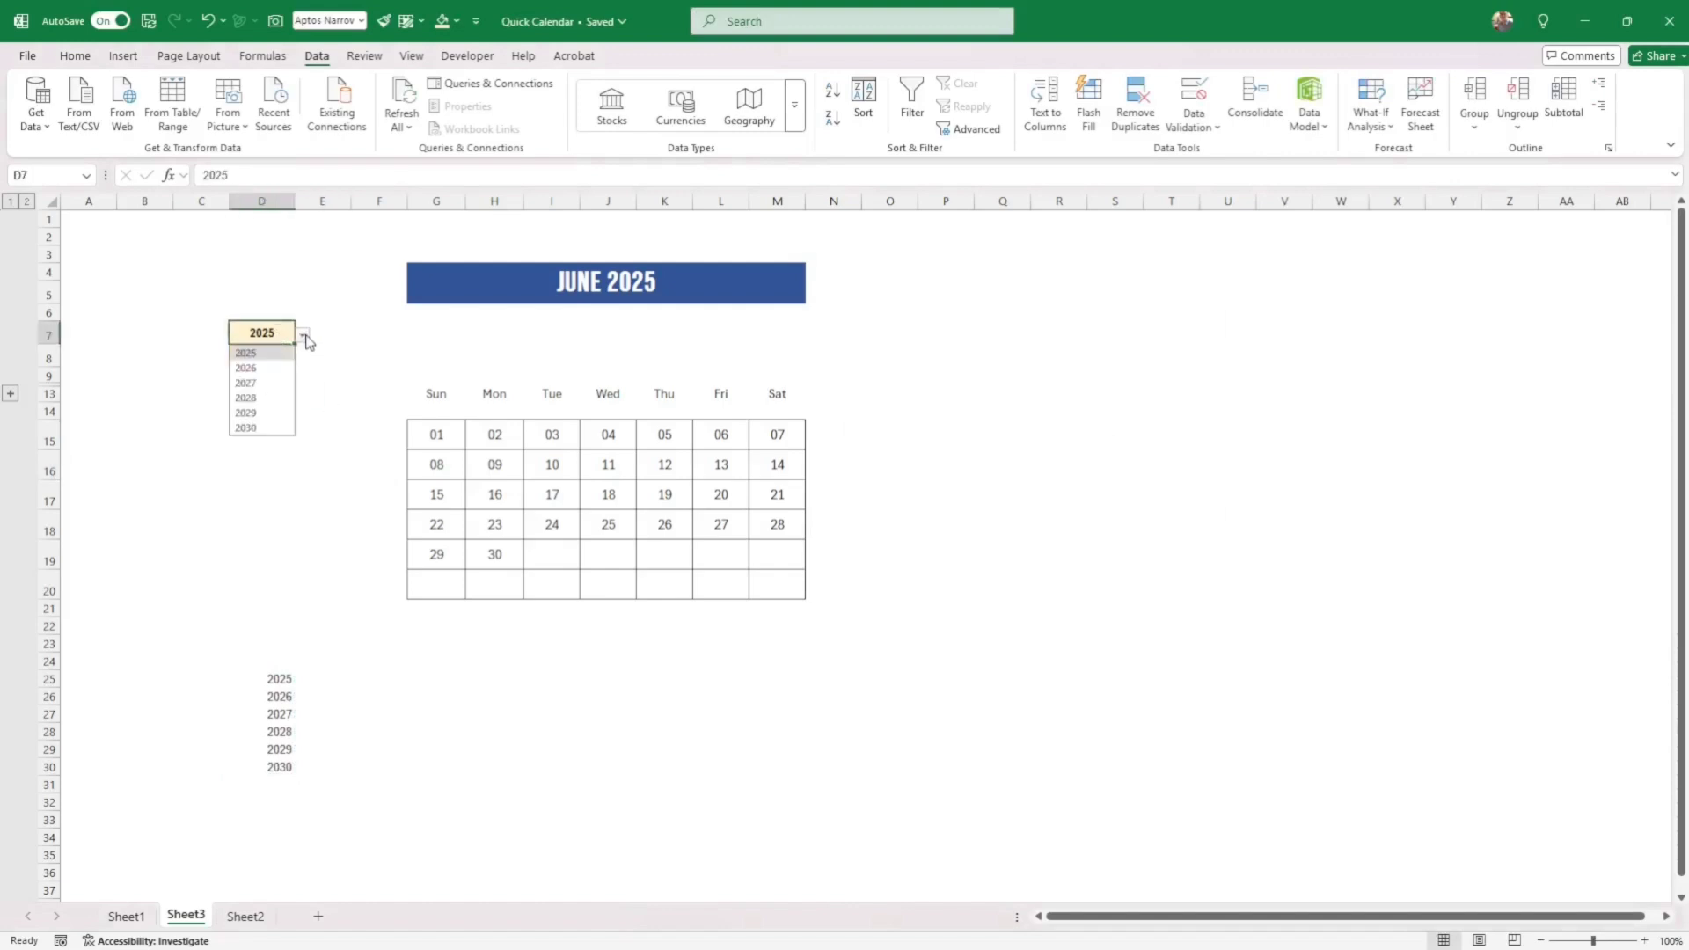
{"action": "left_click", "coordinate": [259, 383]}
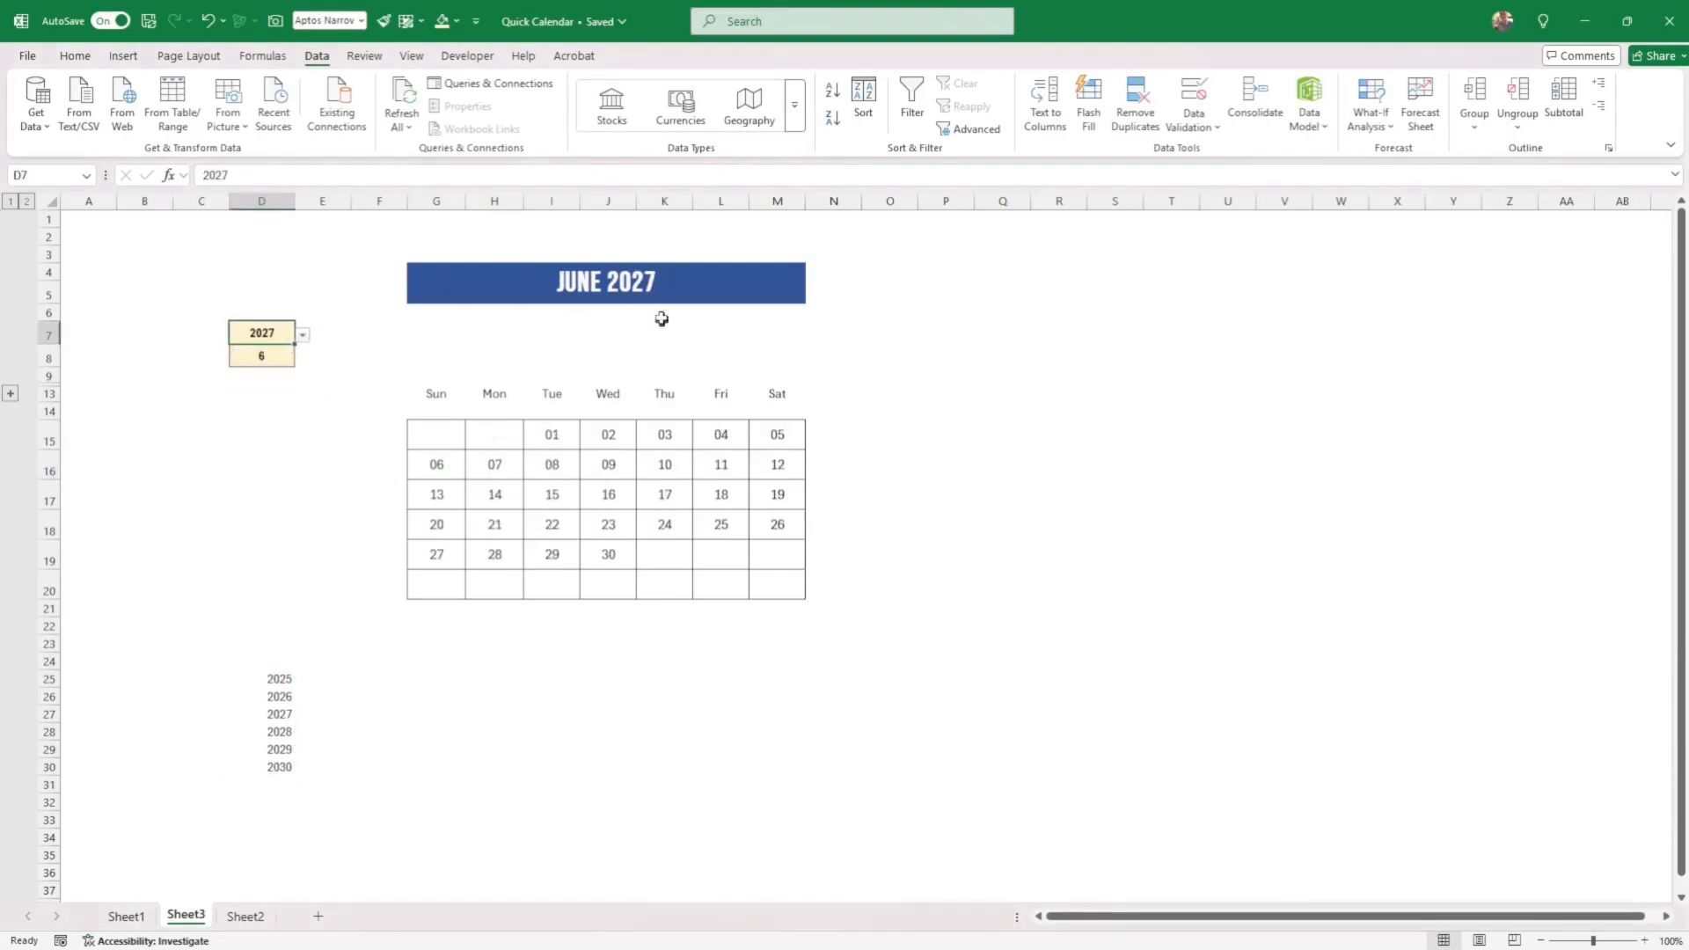
Make the weekday headers in G13:M13 bold and delete the empty row 14 beneath them.
{"action": "left_click_drag", "start_coordinate": [415, 393], "coordinate": [774, 400]}
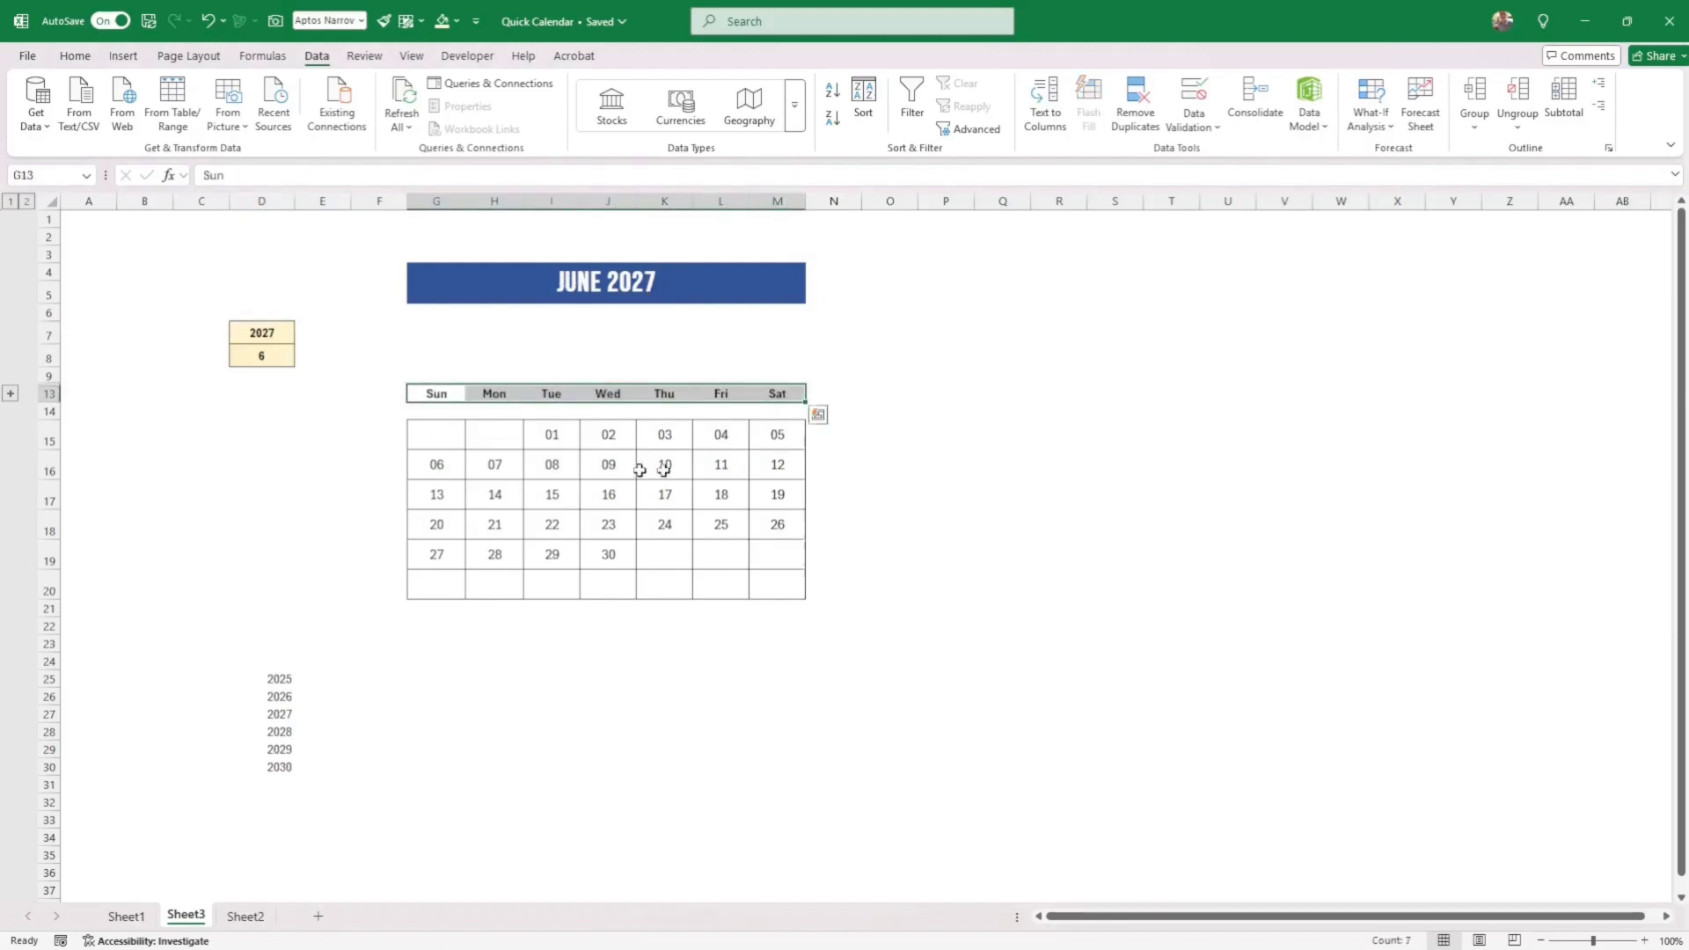
{"action": "left_click", "coordinate": [49, 412]}
{"action": "right_click", "coordinate": [50, 413]}
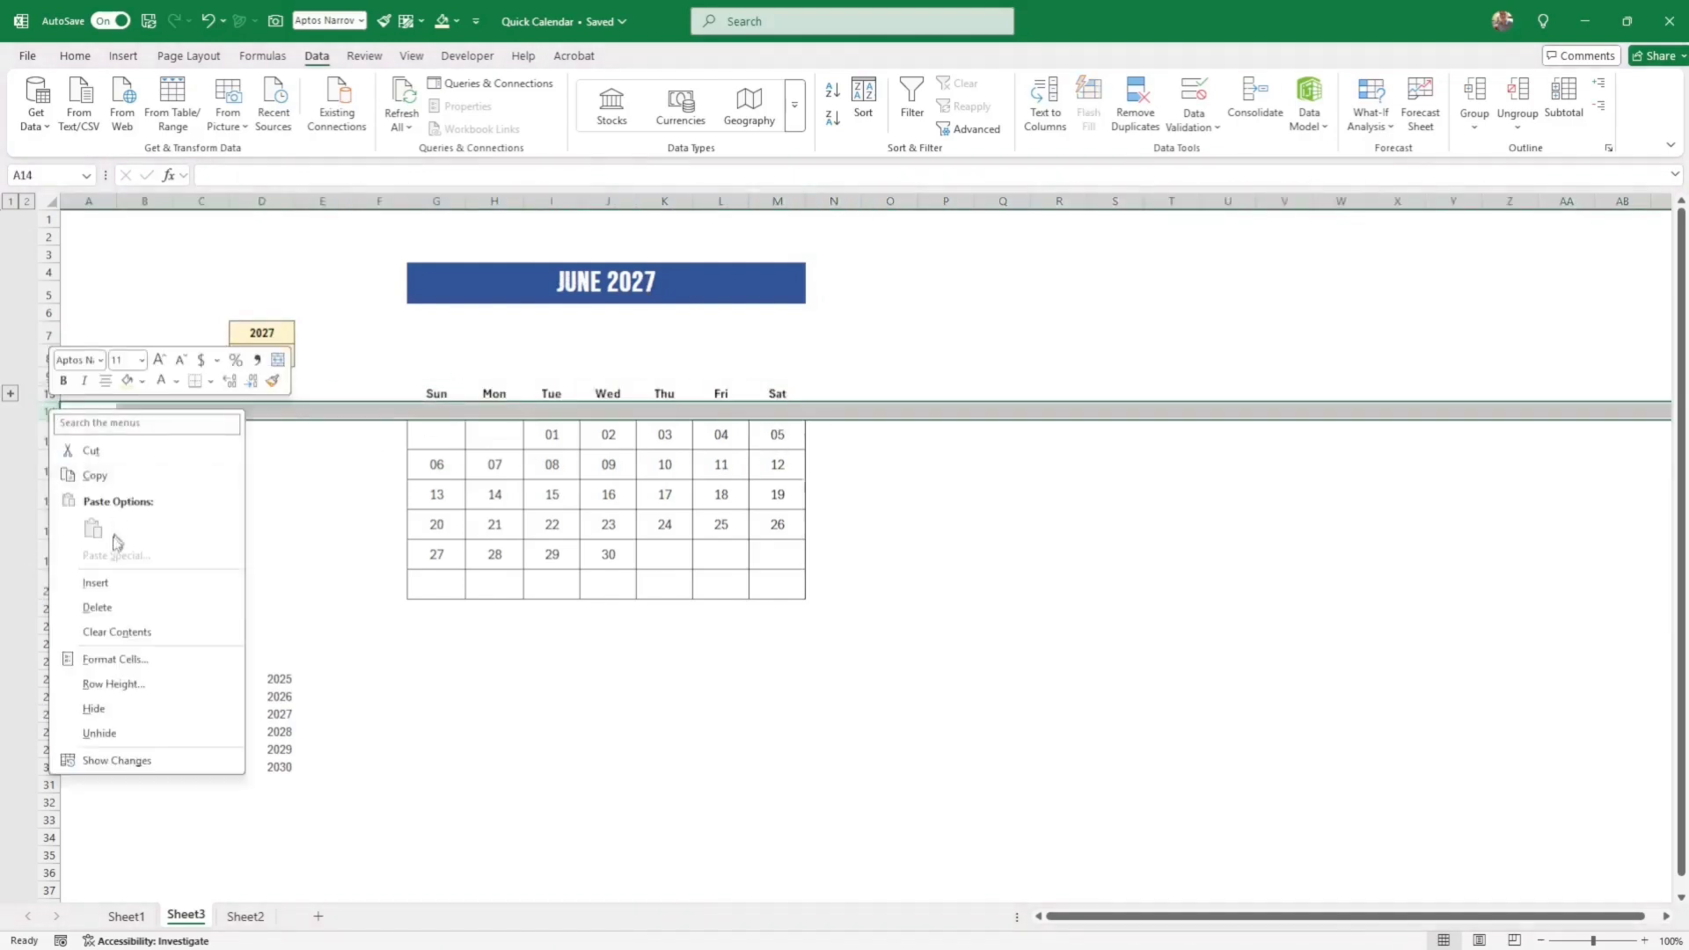
{"action": "left_click", "coordinate": [98, 607]}
{"action": "left_click", "coordinate": [141, 590]}
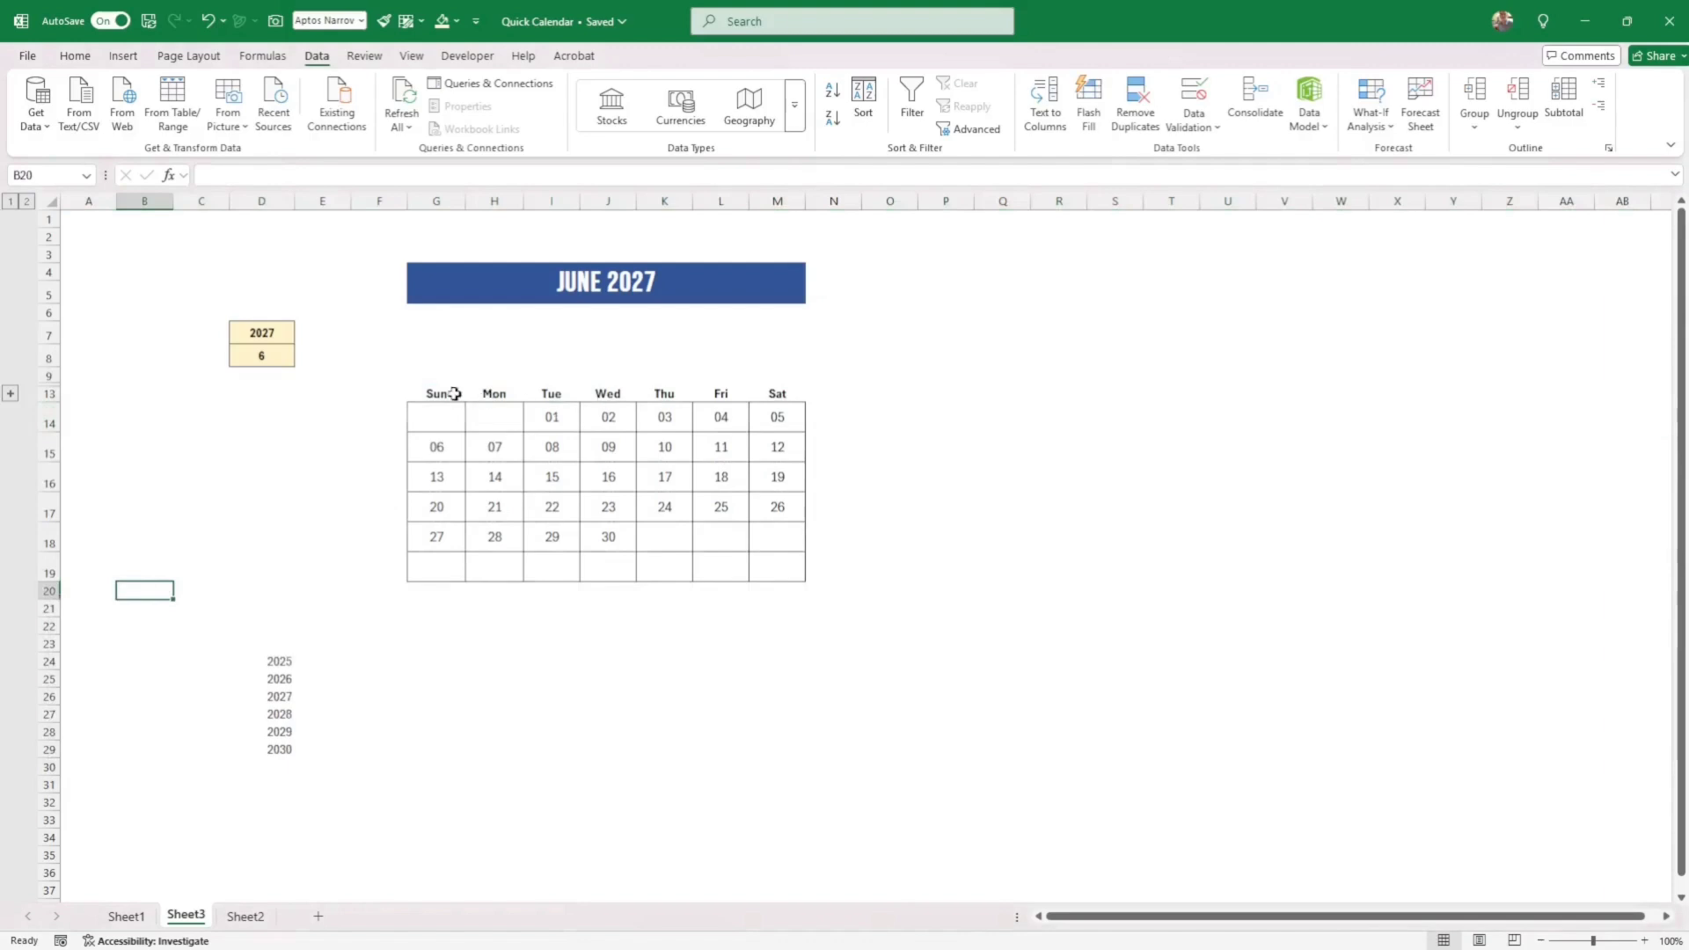
Make row 13 slightly taller and give the weekday headers G13:M13 borders and middle alignment.
{"action": "left_click_drag", "start_coordinate": [441, 395], "coordinate": [774, 395]}
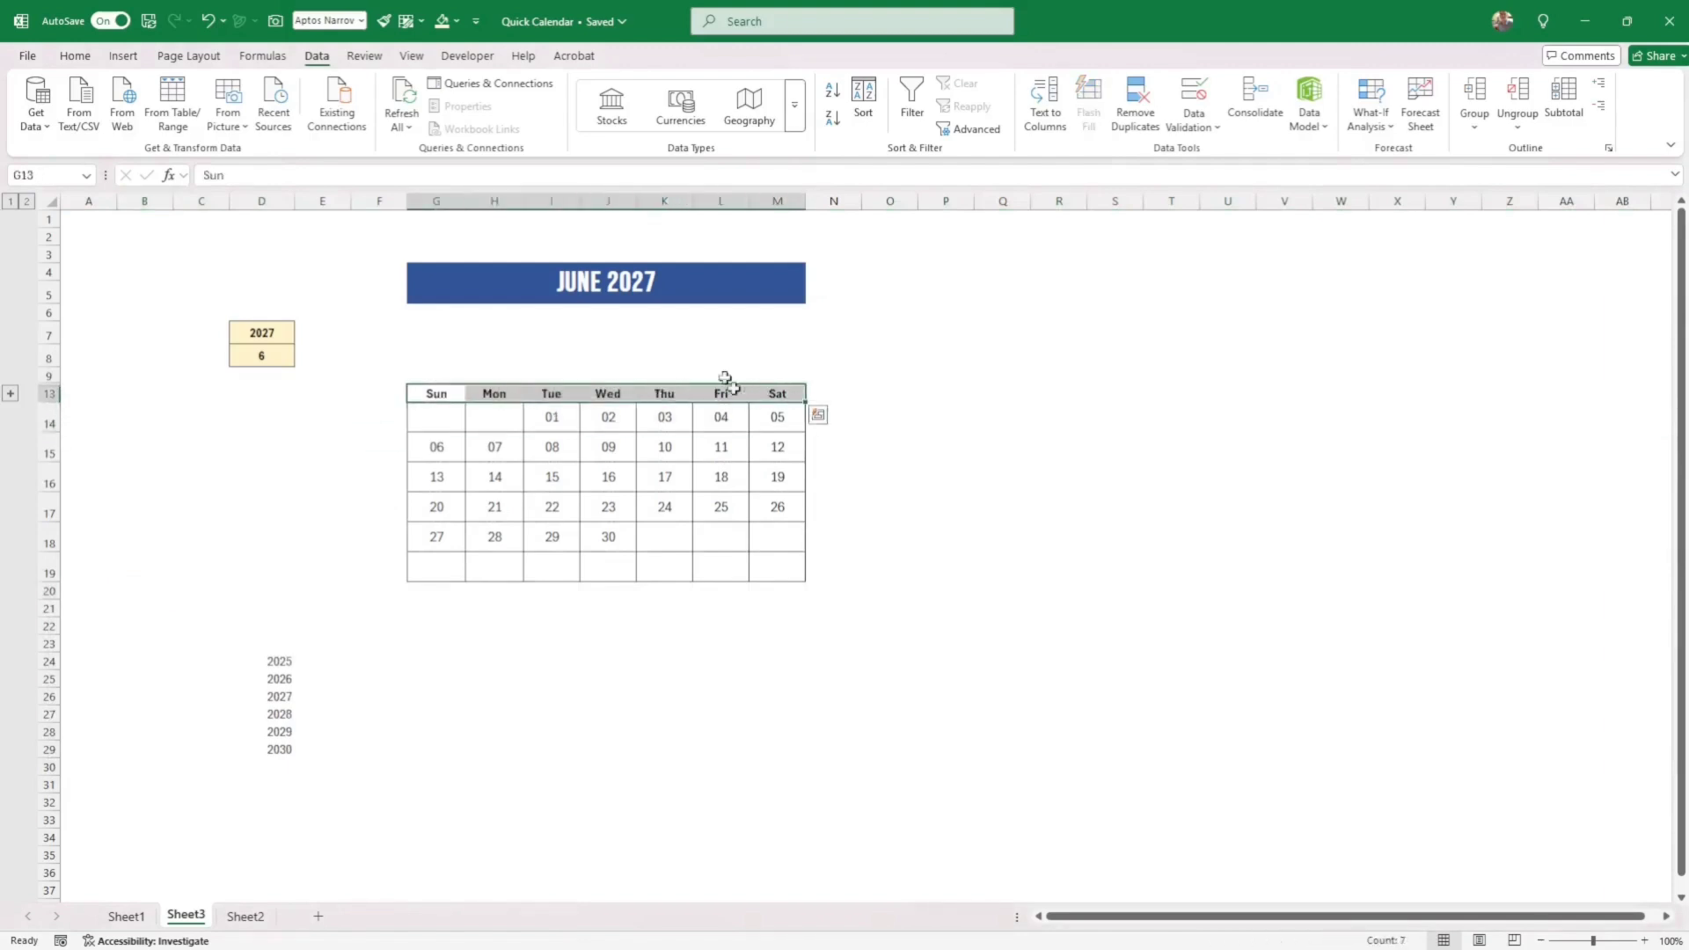
{"action": "left_click_drag", "start_coordinate": [58, 402], "coordinate": [58, 413]}
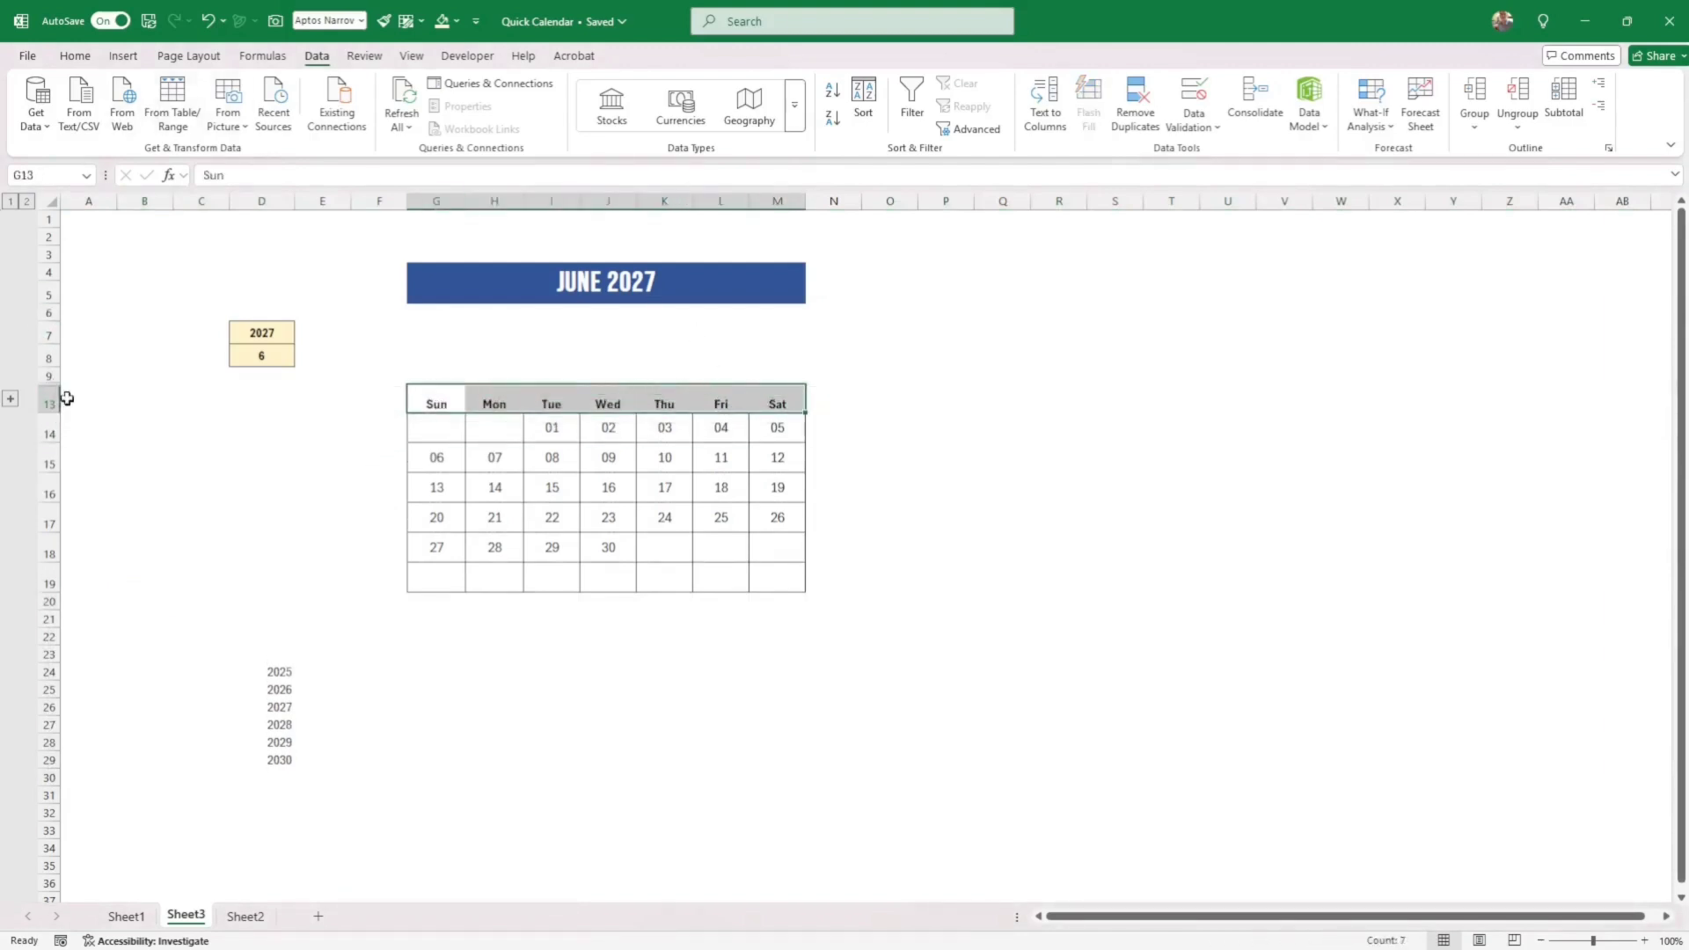
{"action": "left_click_drag", "start_coordinate": [443, 396], "coordinate": [788, 409]}
{"action": "left_click", "coordinate": [75, 55]}
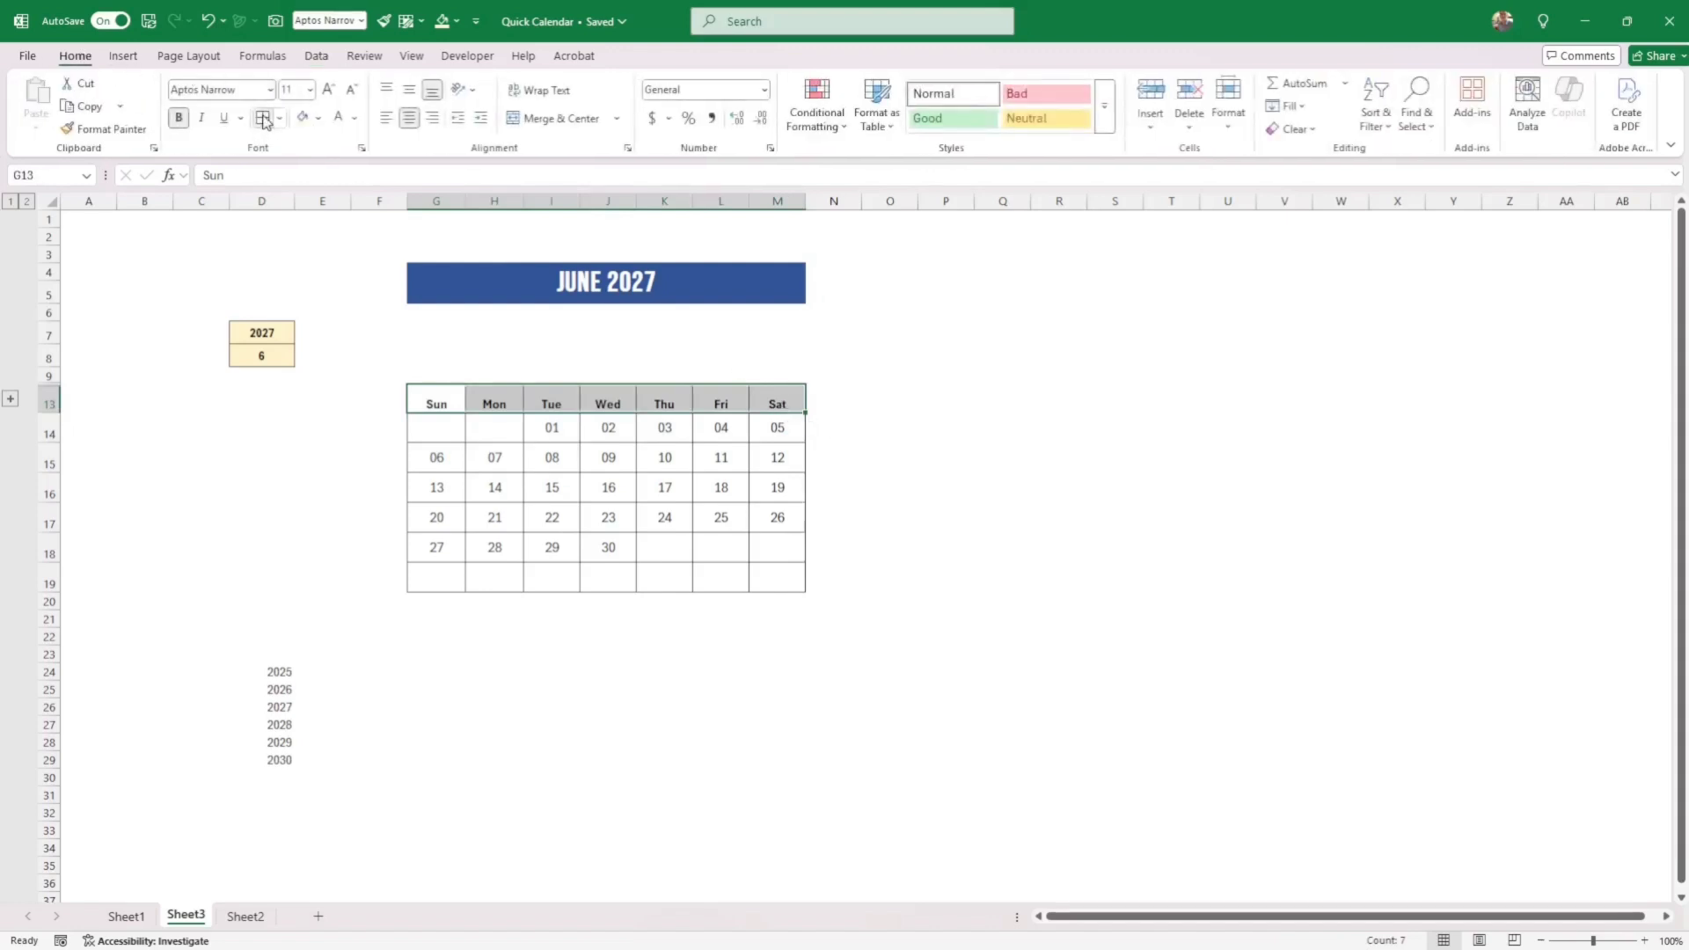
{"action": "left_click", "coordinate": [409, 90]}
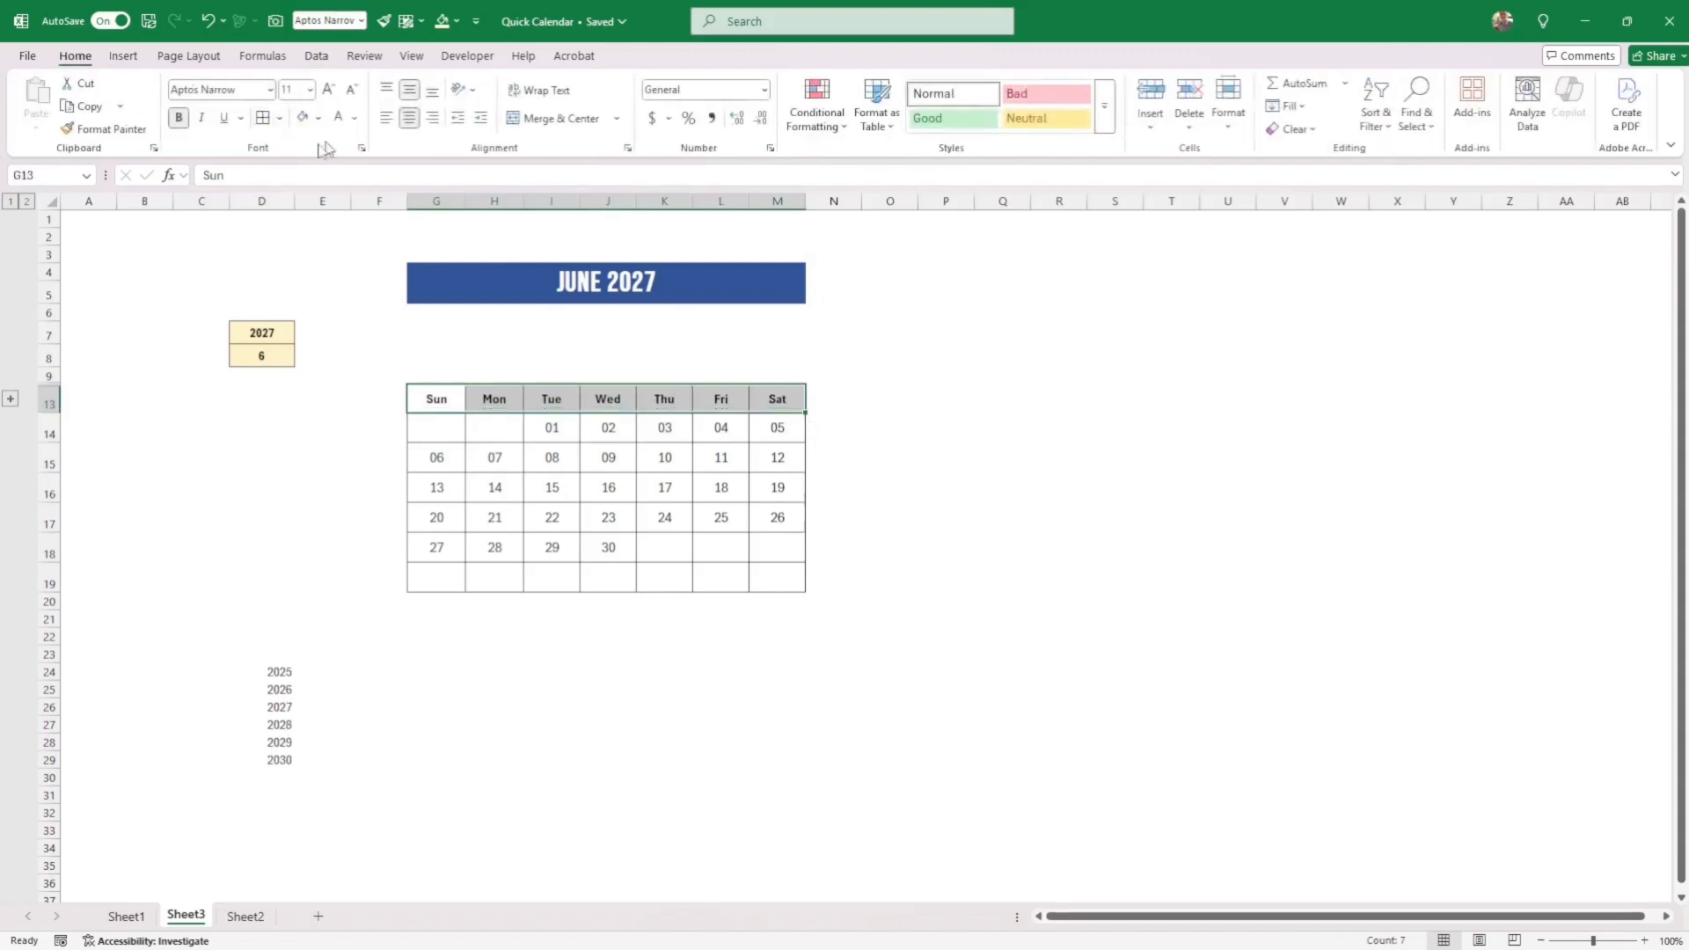
Fill the weekday headers G13:M13 with the second-lightest blue theme color.
{"action": "left_click", "coordinate": [318, 117]}
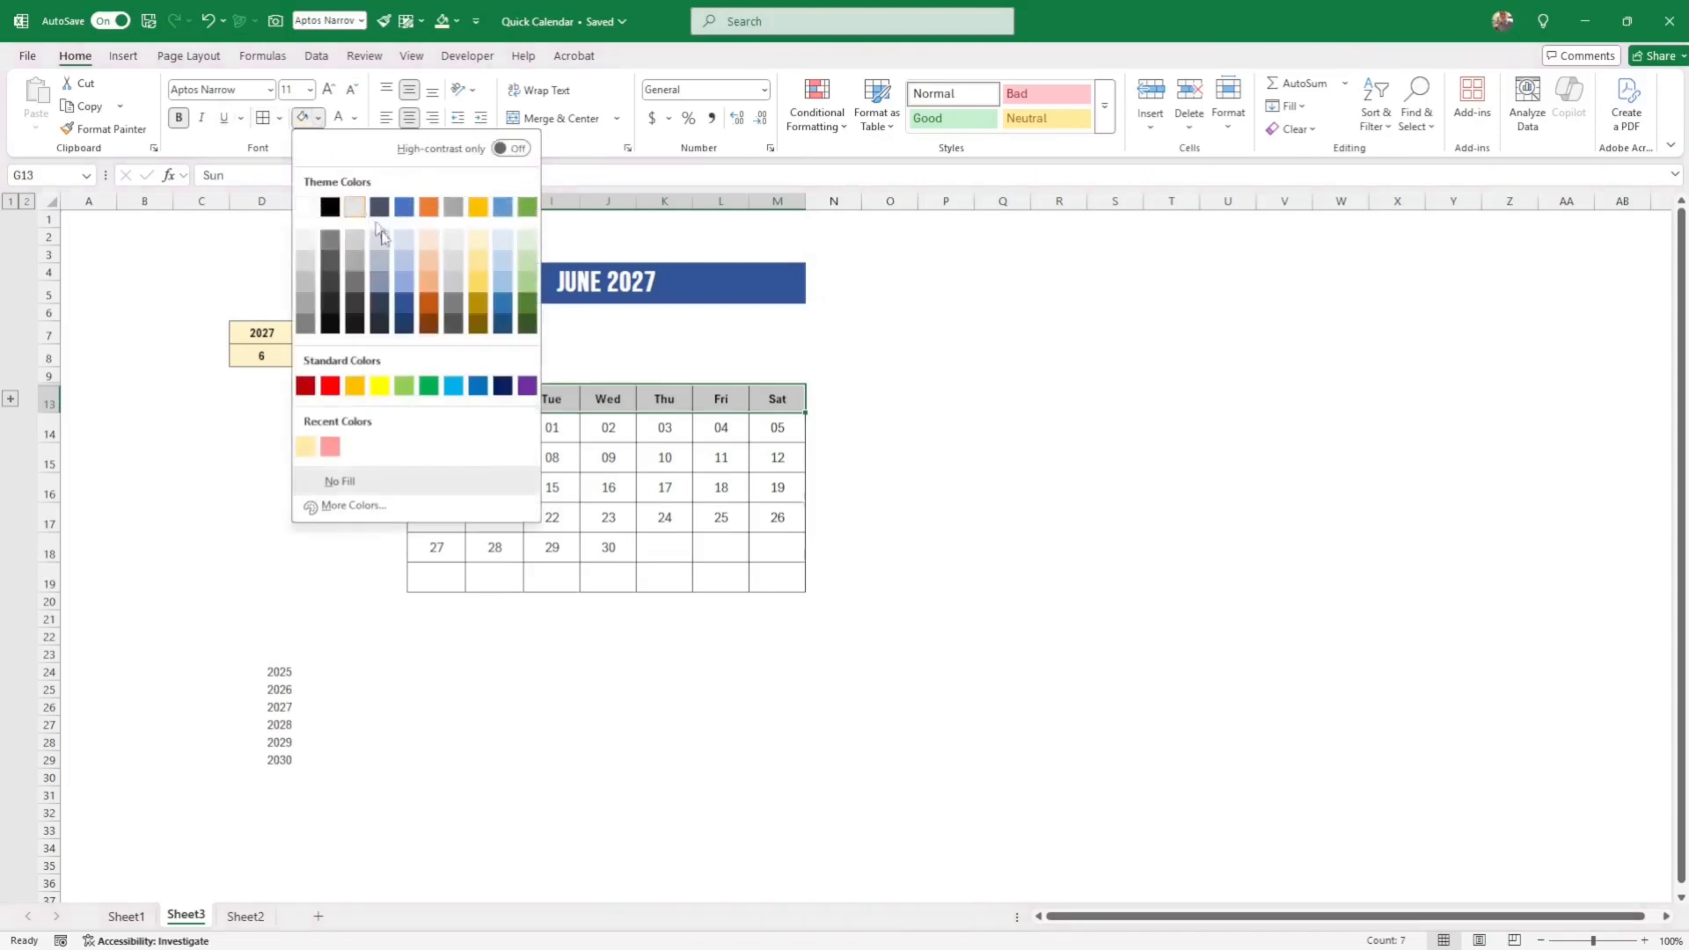
{"action": "left_click", "coordinate": [406, 266]}
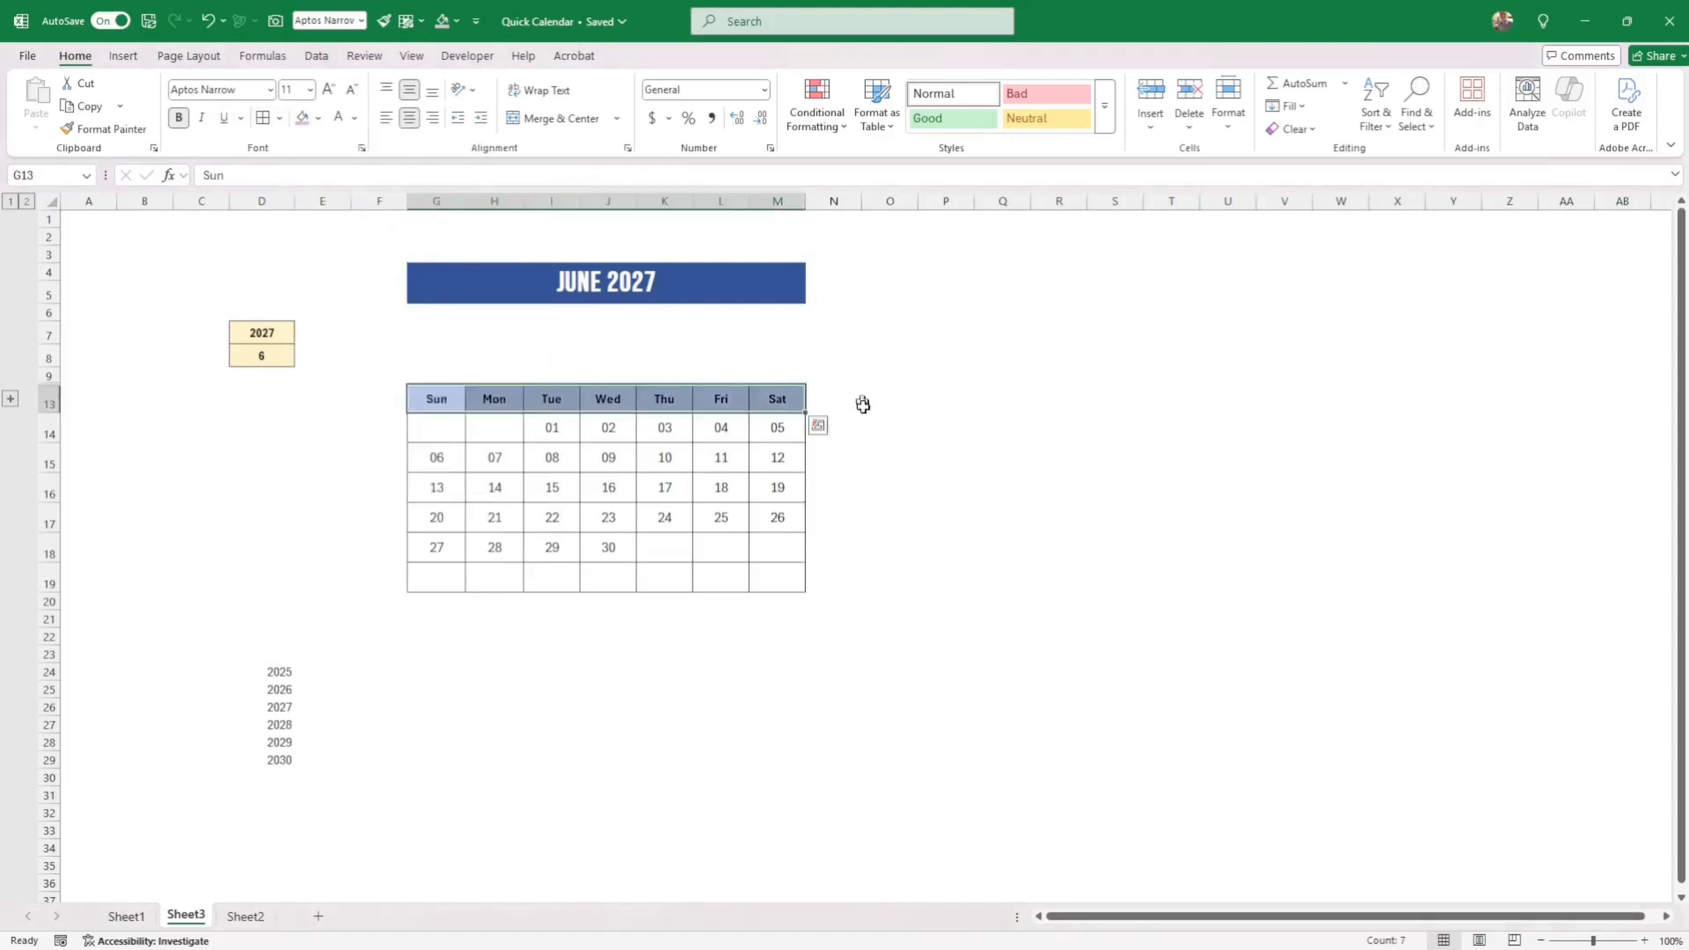
{"action": "left_click", "coordinate": [1046, 450]}
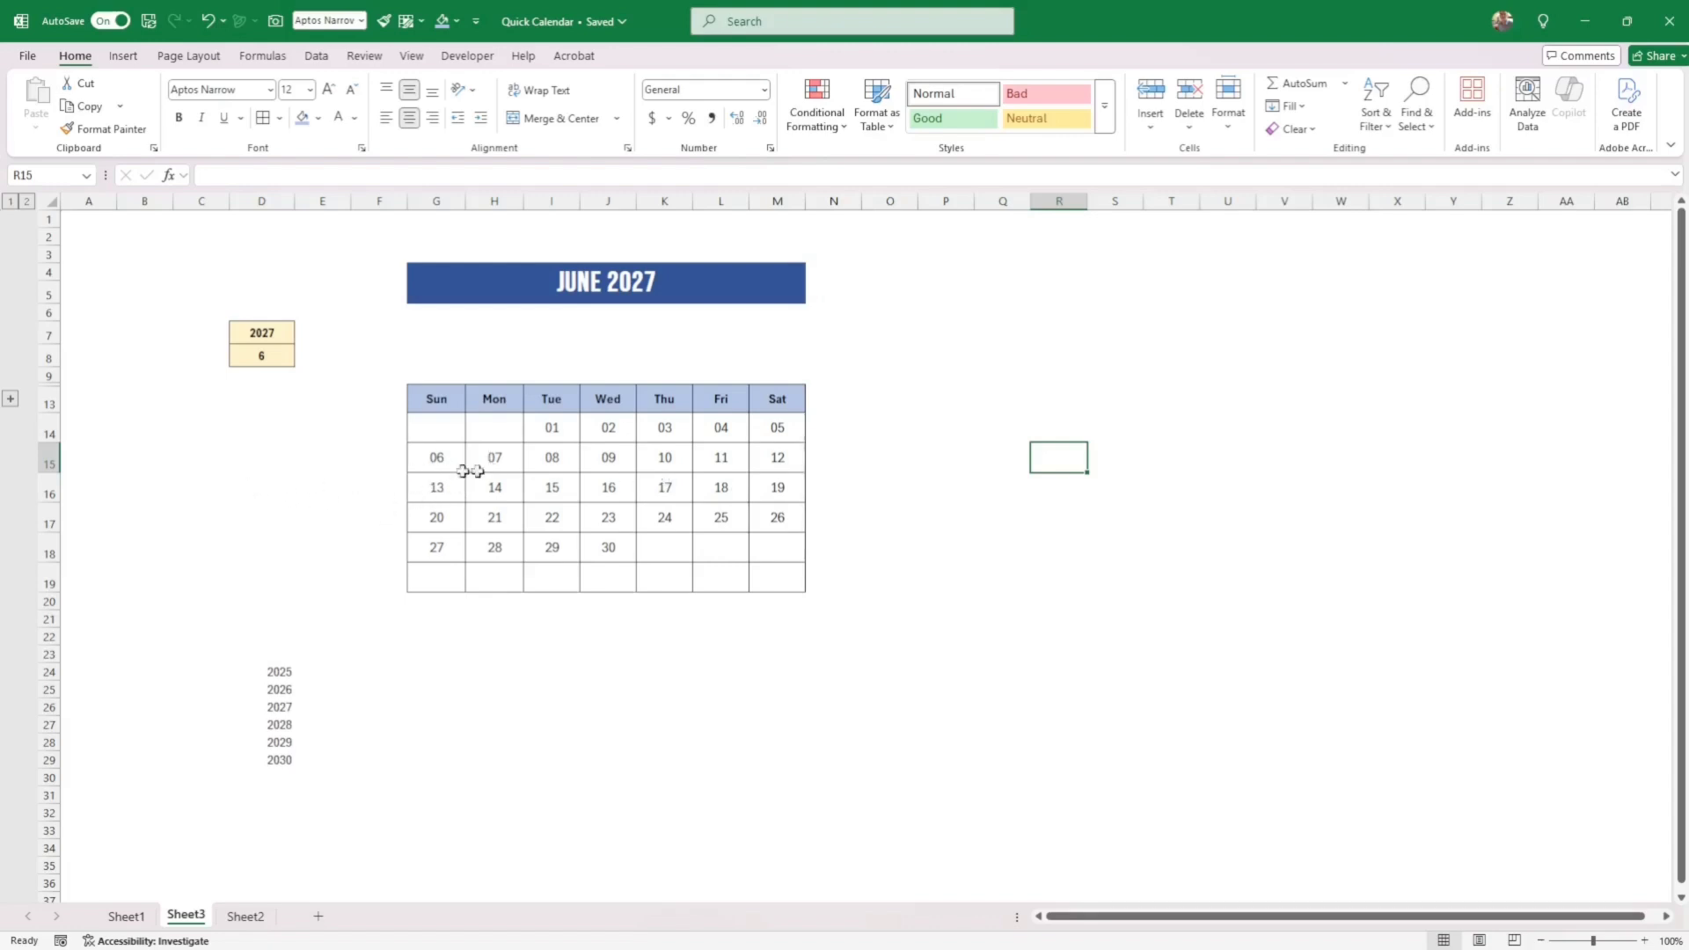
Enter the formula =TODAY() in cell D16.
{"action": "left_click", "coordinate": [257, 485]}
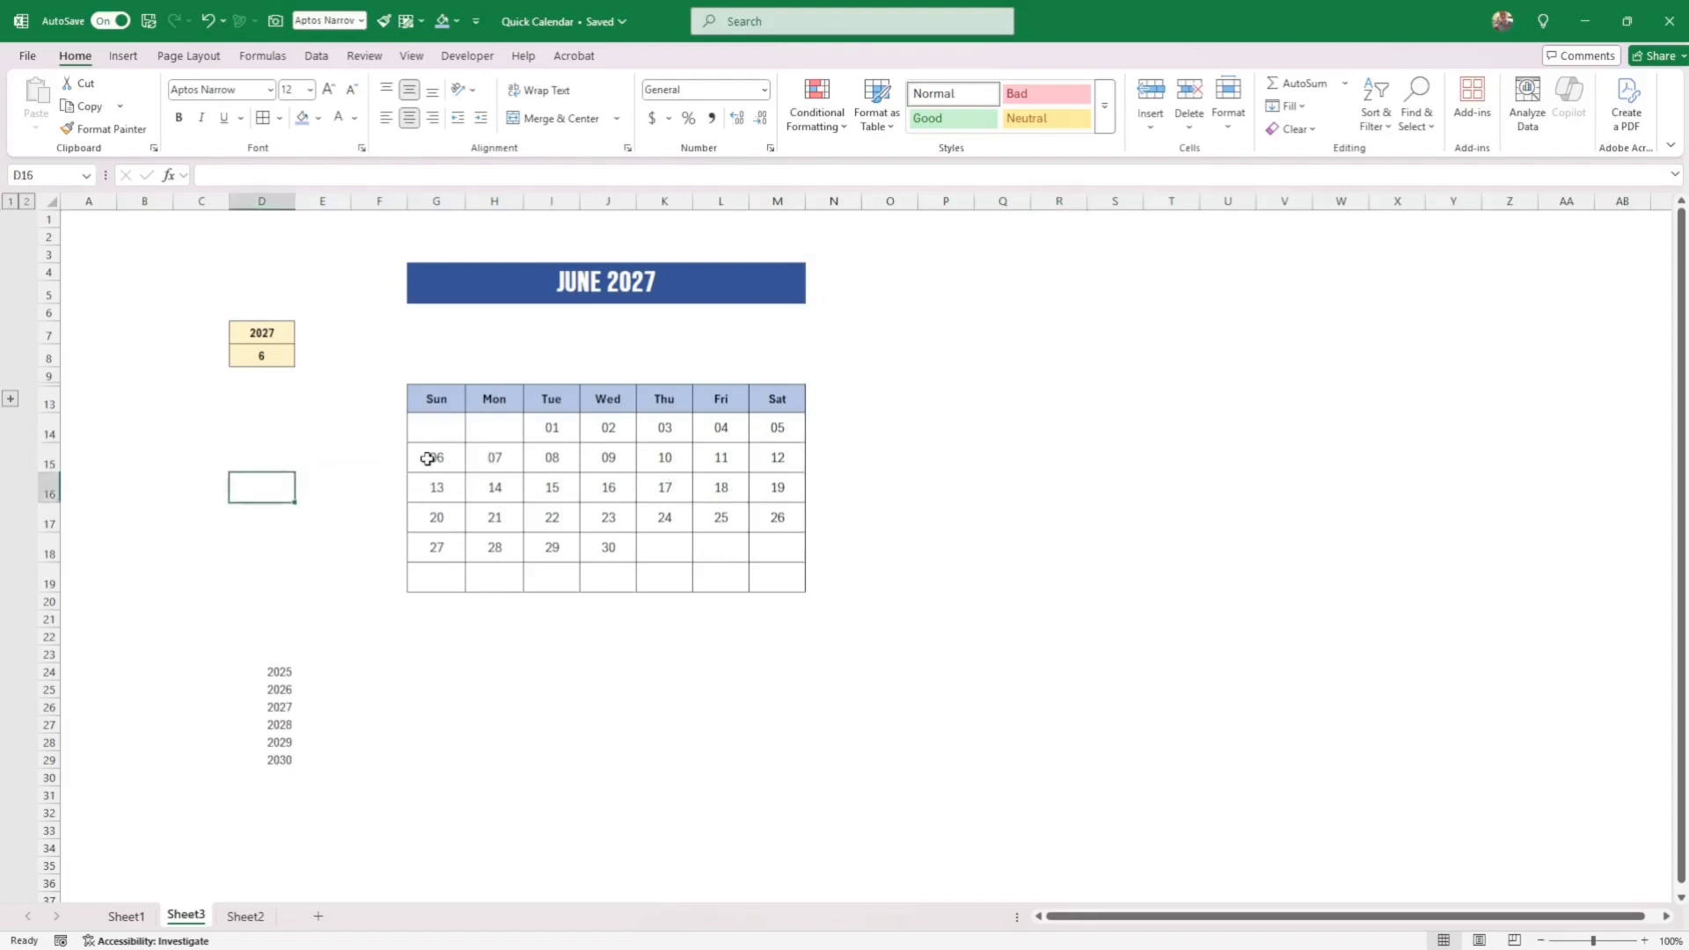
{"action": "type", "text": "="}
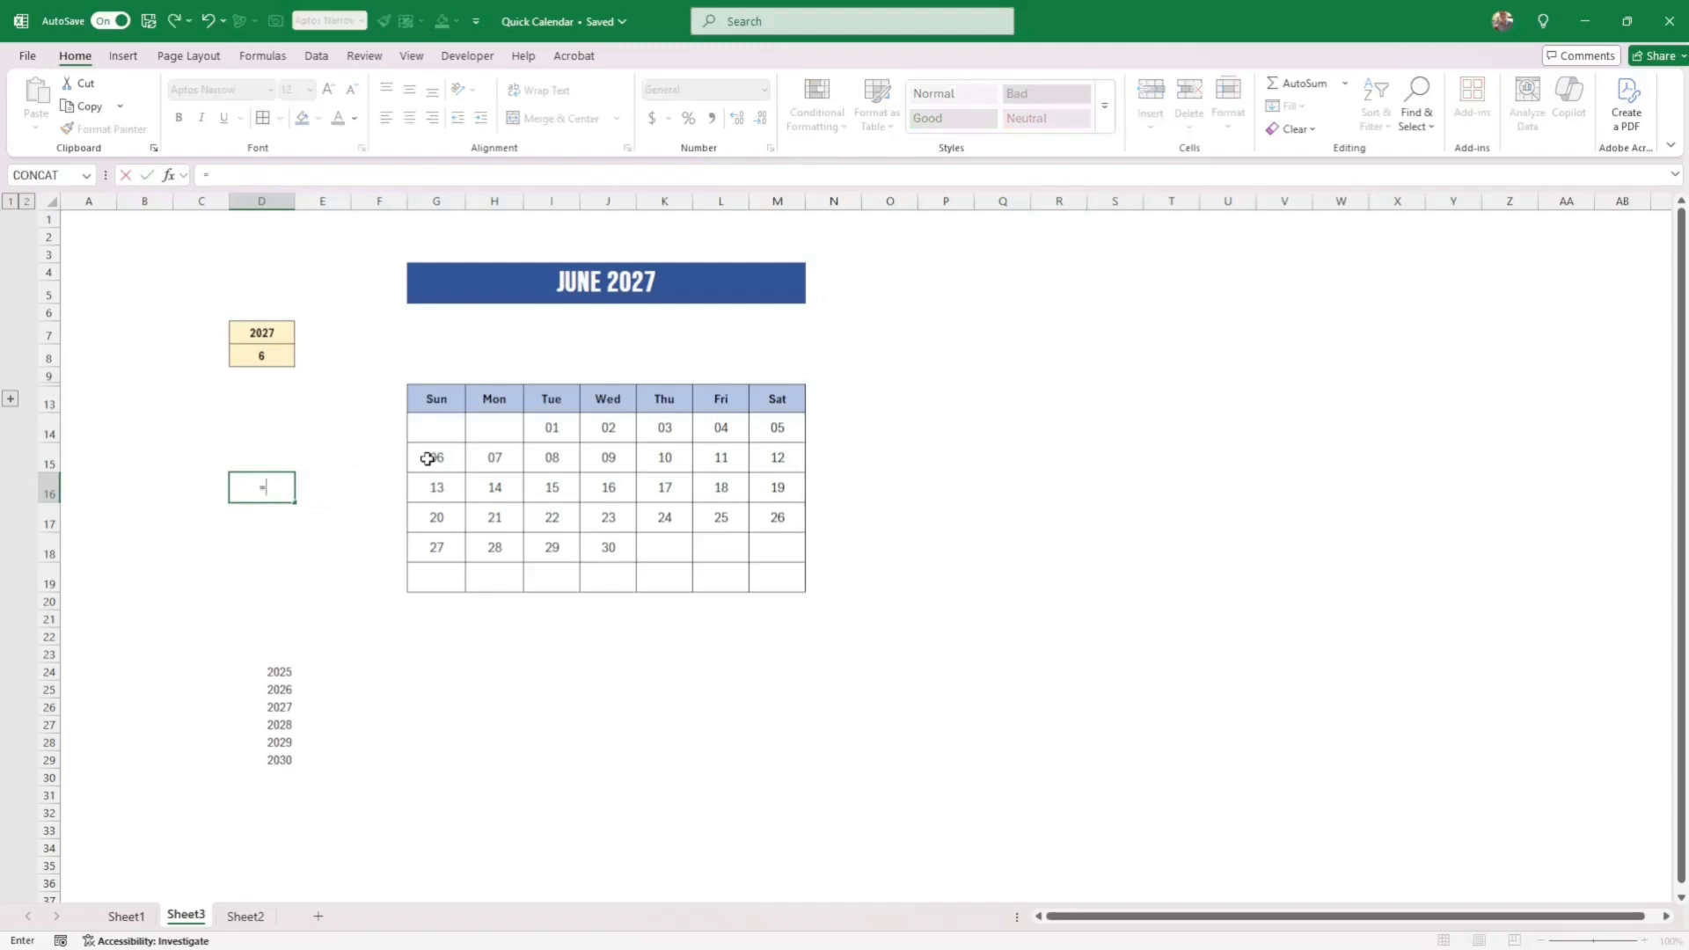
{"action": "type", "text": "today()"}
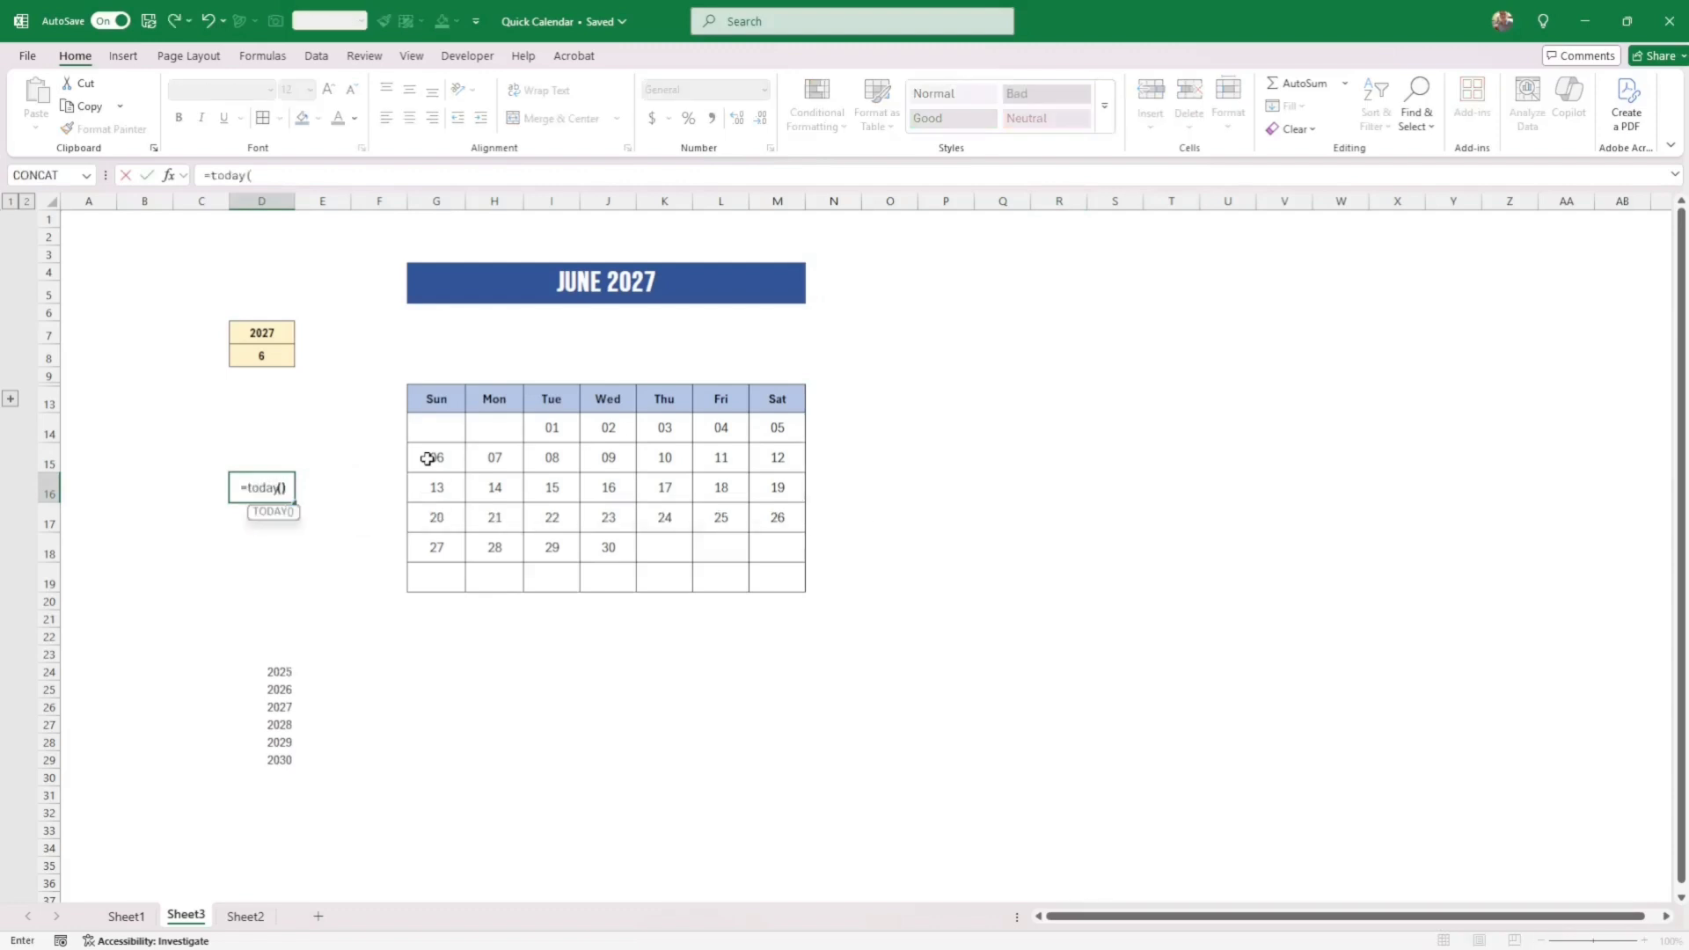
{"action": "key", "text": "Return"}
{"action": "key", "text": "Up"}
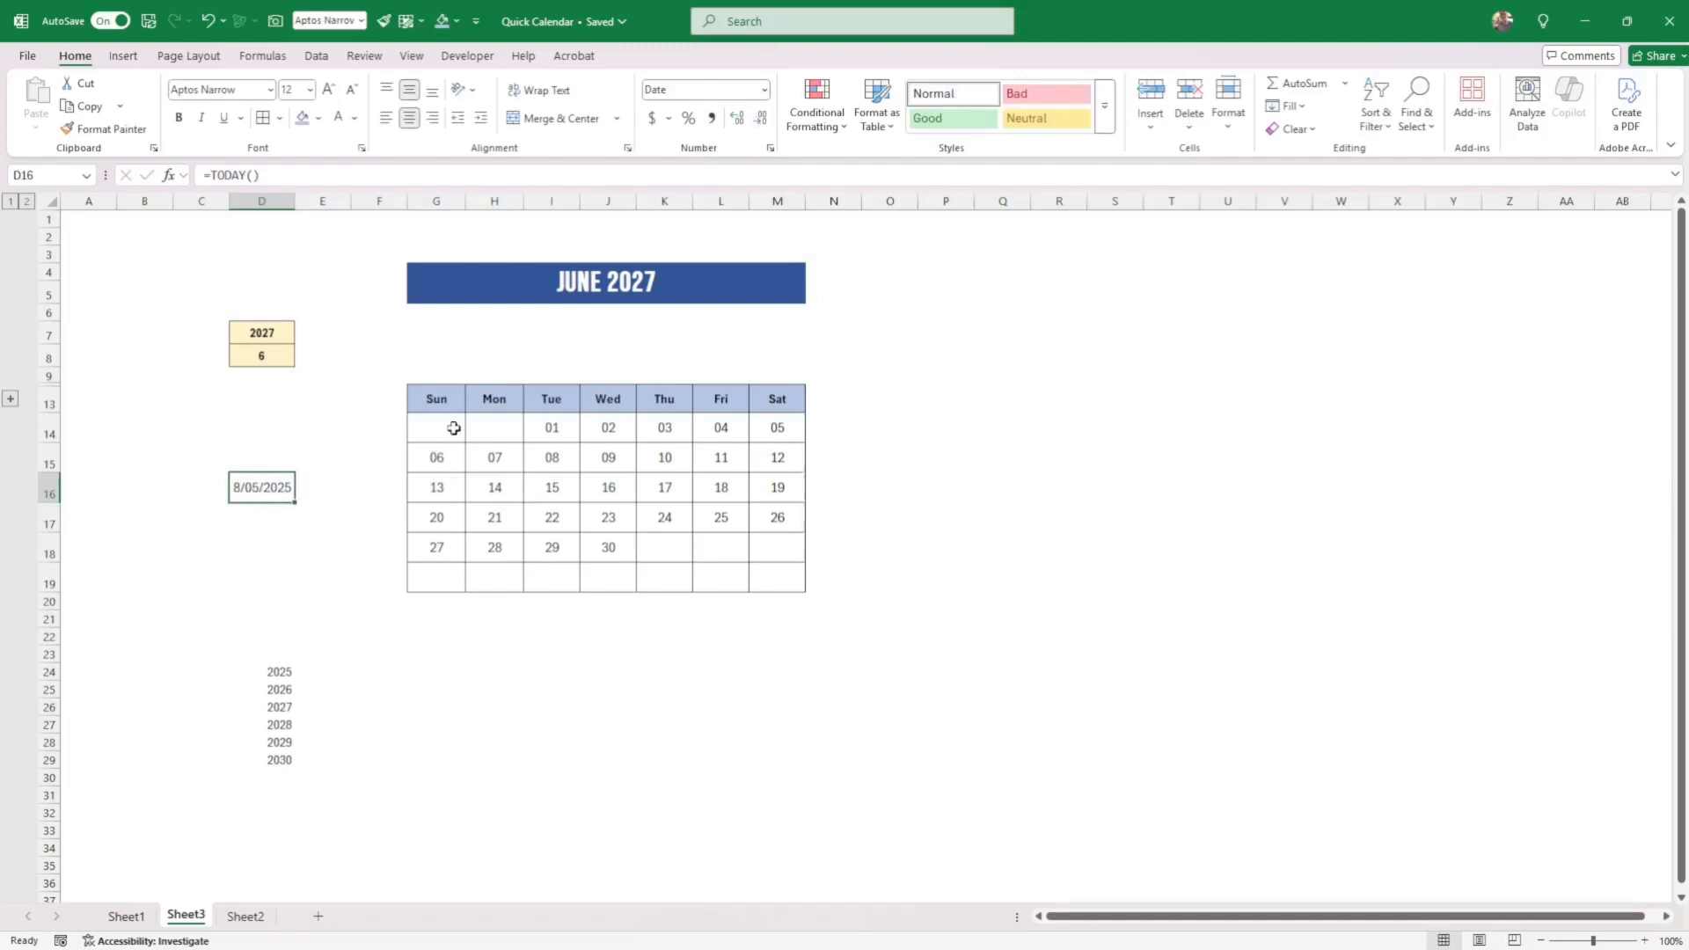
Create a formula-based conditional formatting rule for the date grid G14:M19 with the condition =G14=today().
{"action": "left_click_drag", "start_coordinate": [453, 429], "coordinate": [780, 572]}
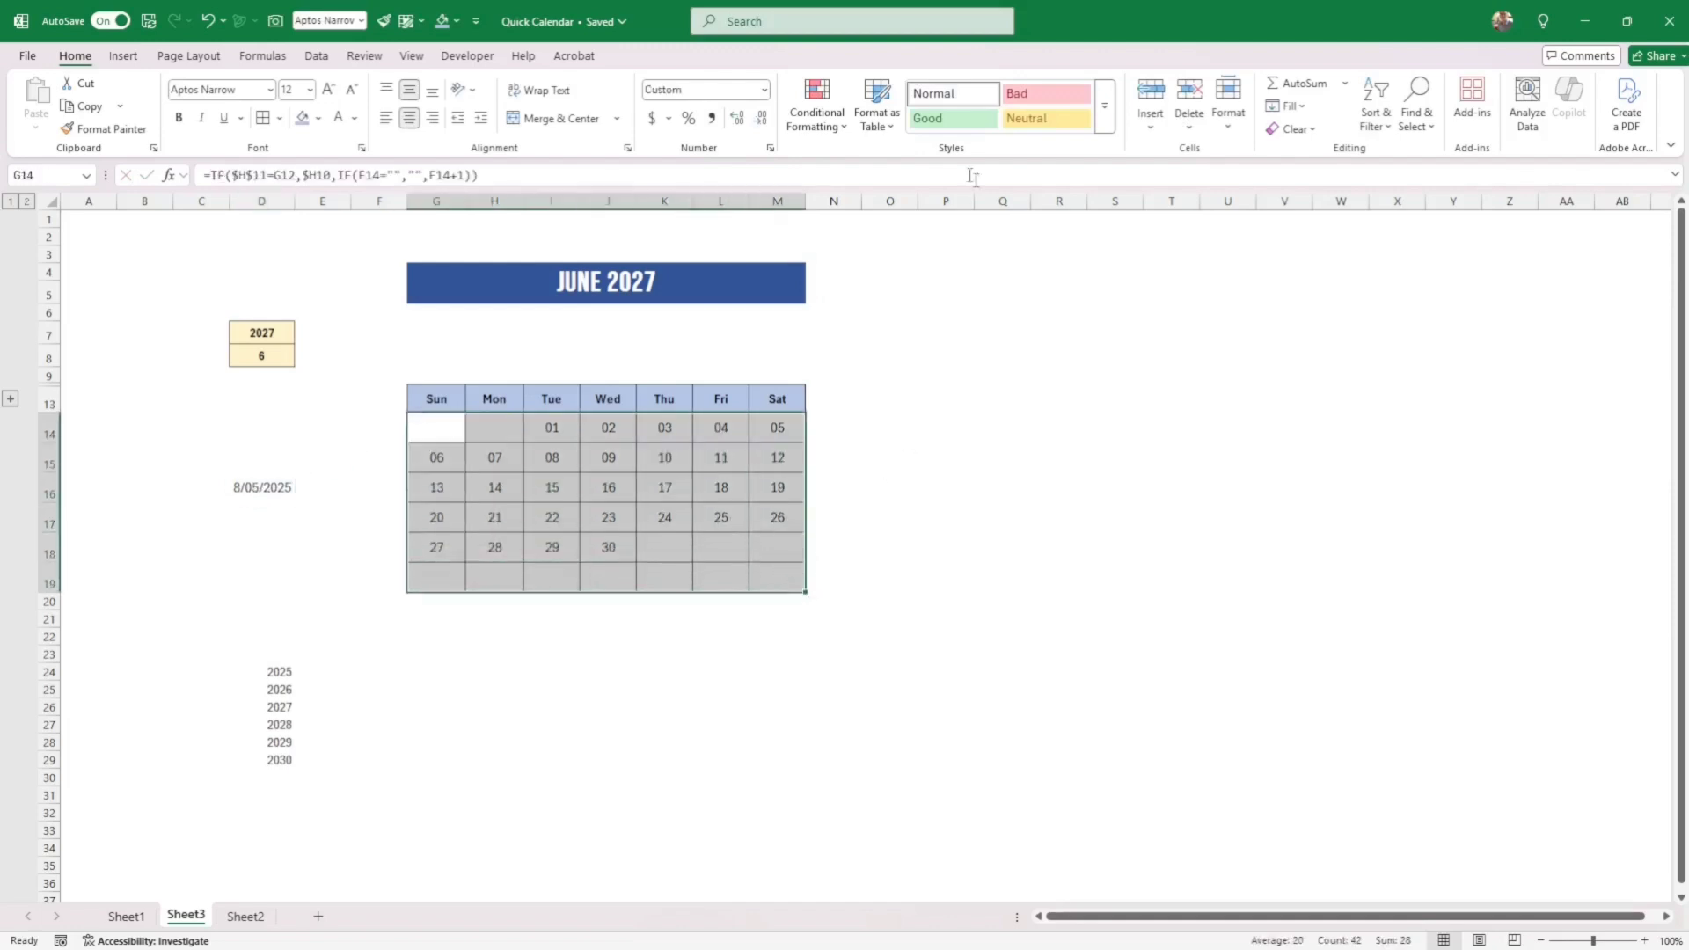
{"action": "left_click", "coordinate": [821, 123]}
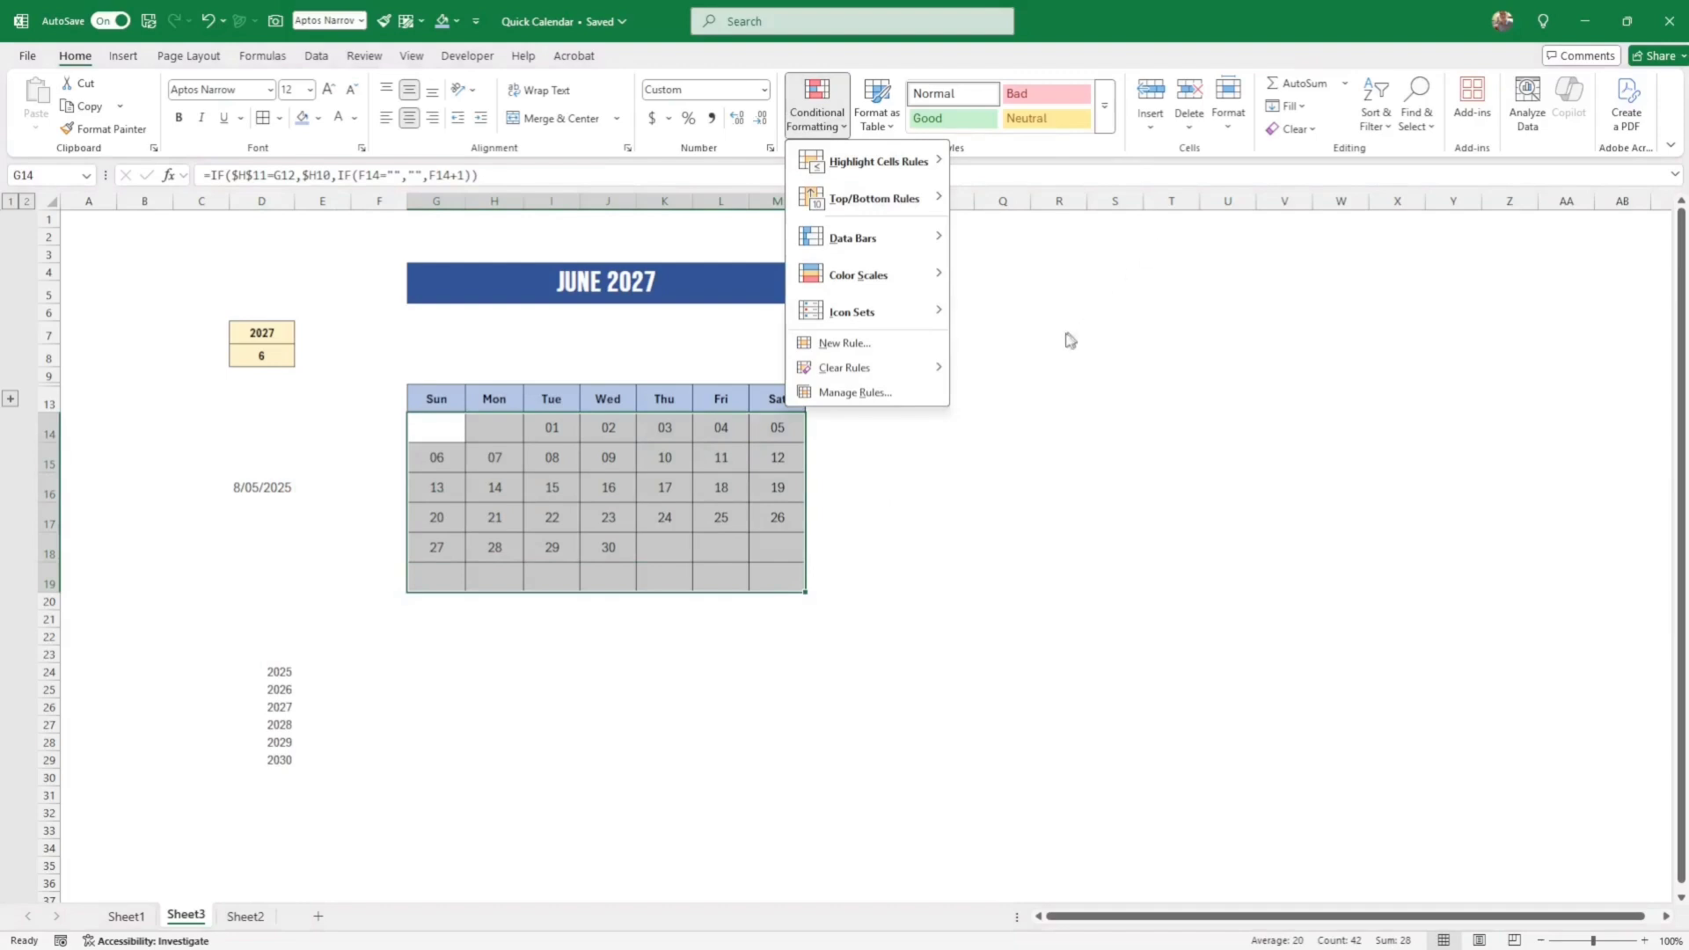
{"action": "left_click", "coordinate": [845, 343]}
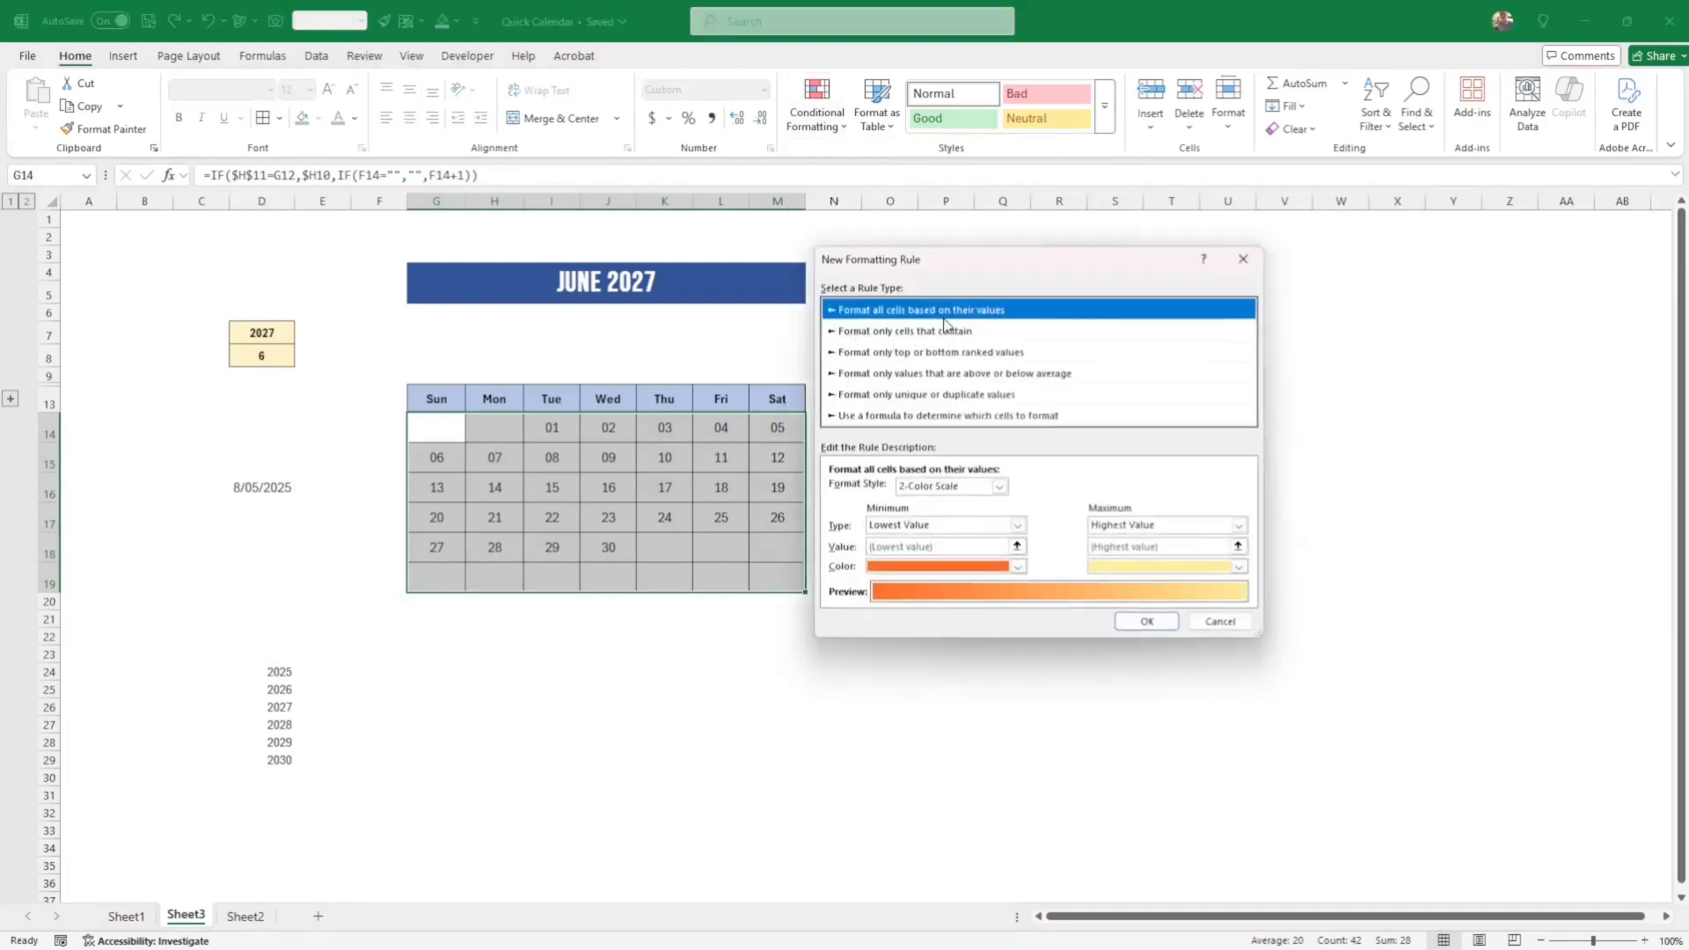
{"action": "left_click", "coordinate": [926, 417]}
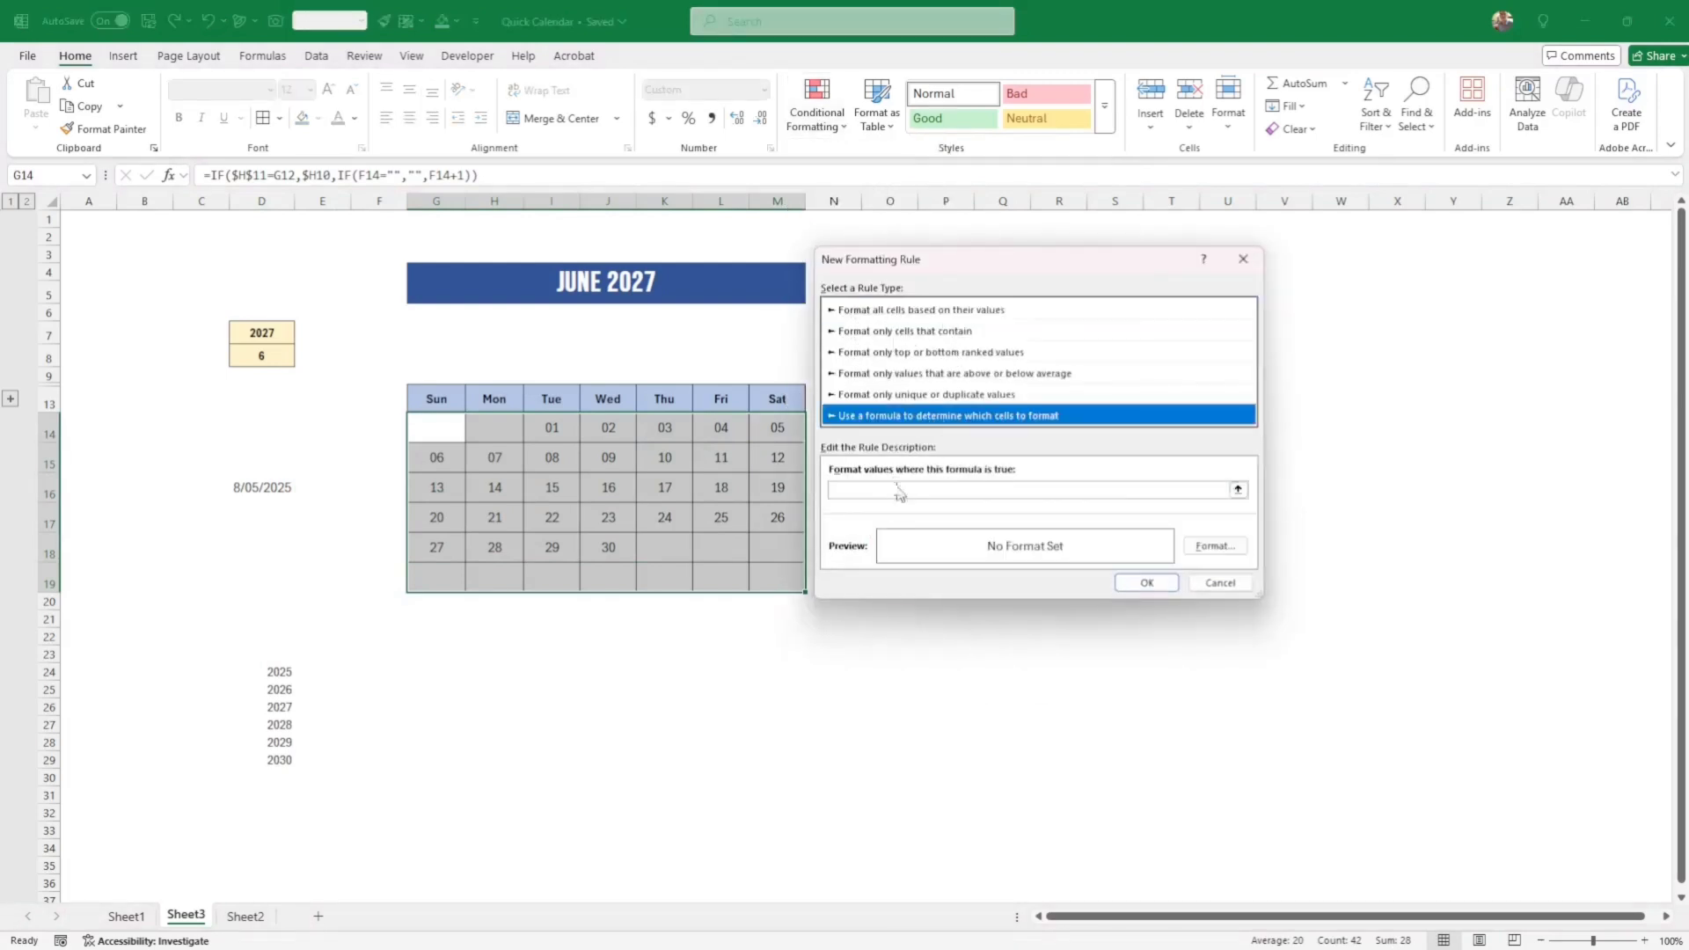
{"action": "left_click", "coordinate": [882, 489]}
{"action": "left_click", "coordinate": [430, 424]}
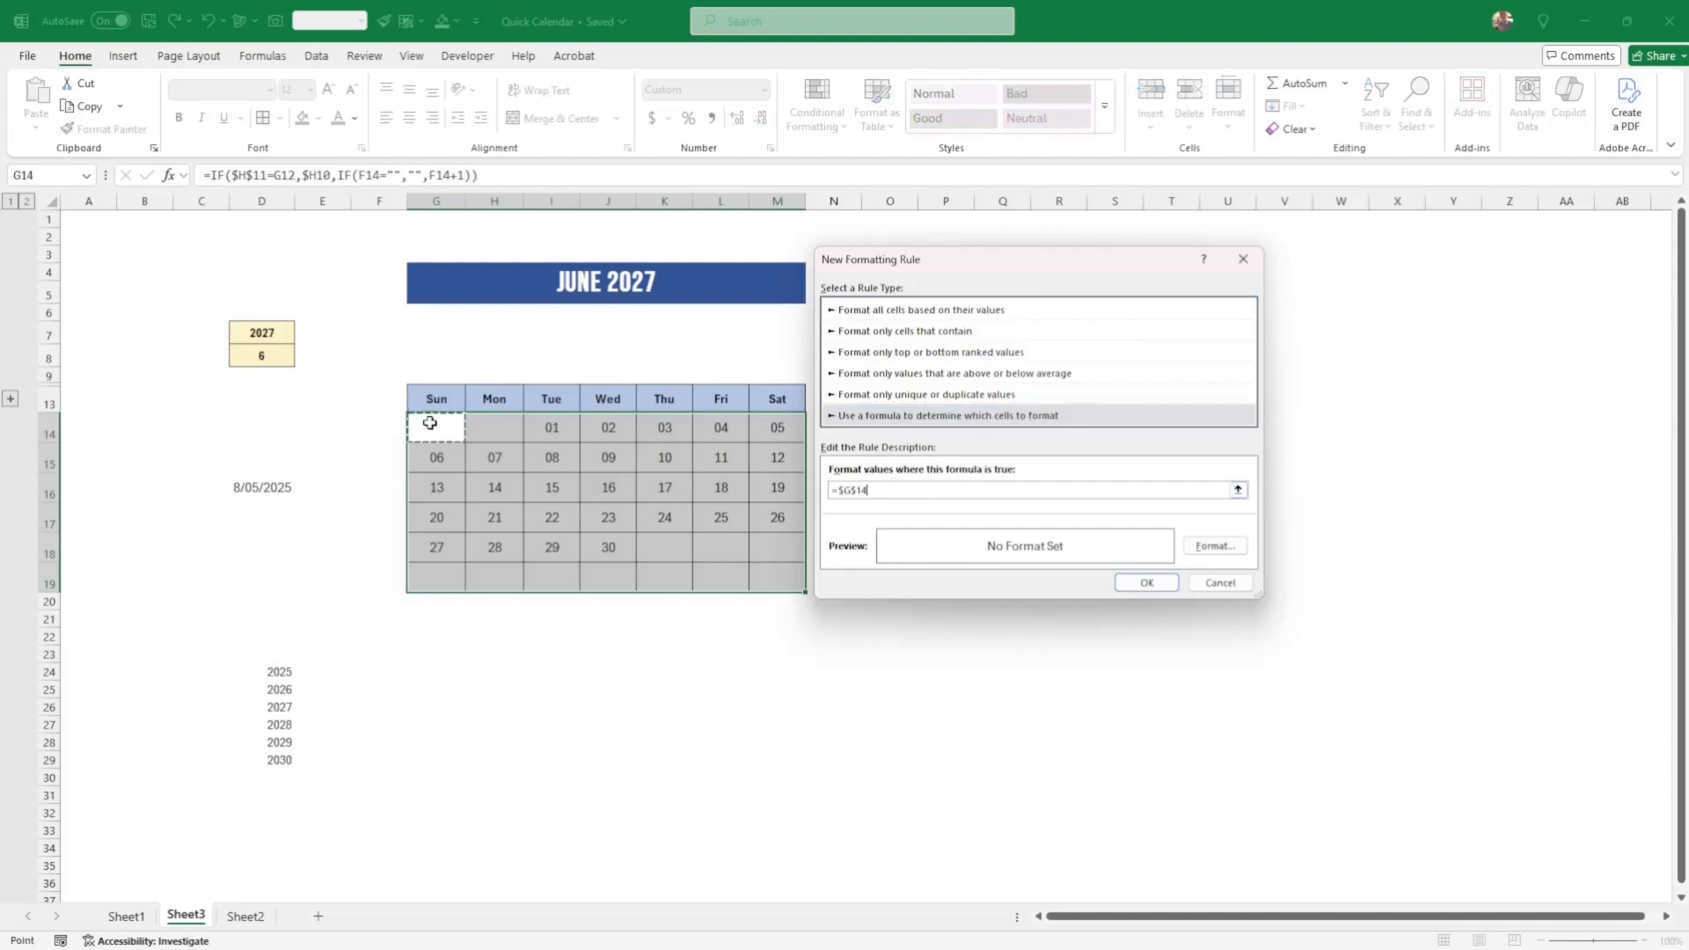
{"action": "key", "text": "F4"}
{"action": "key", "text": "F4"}
{"action": "type", "text": "="}
{"action": "left_click", "coordinate": [272, 489]}
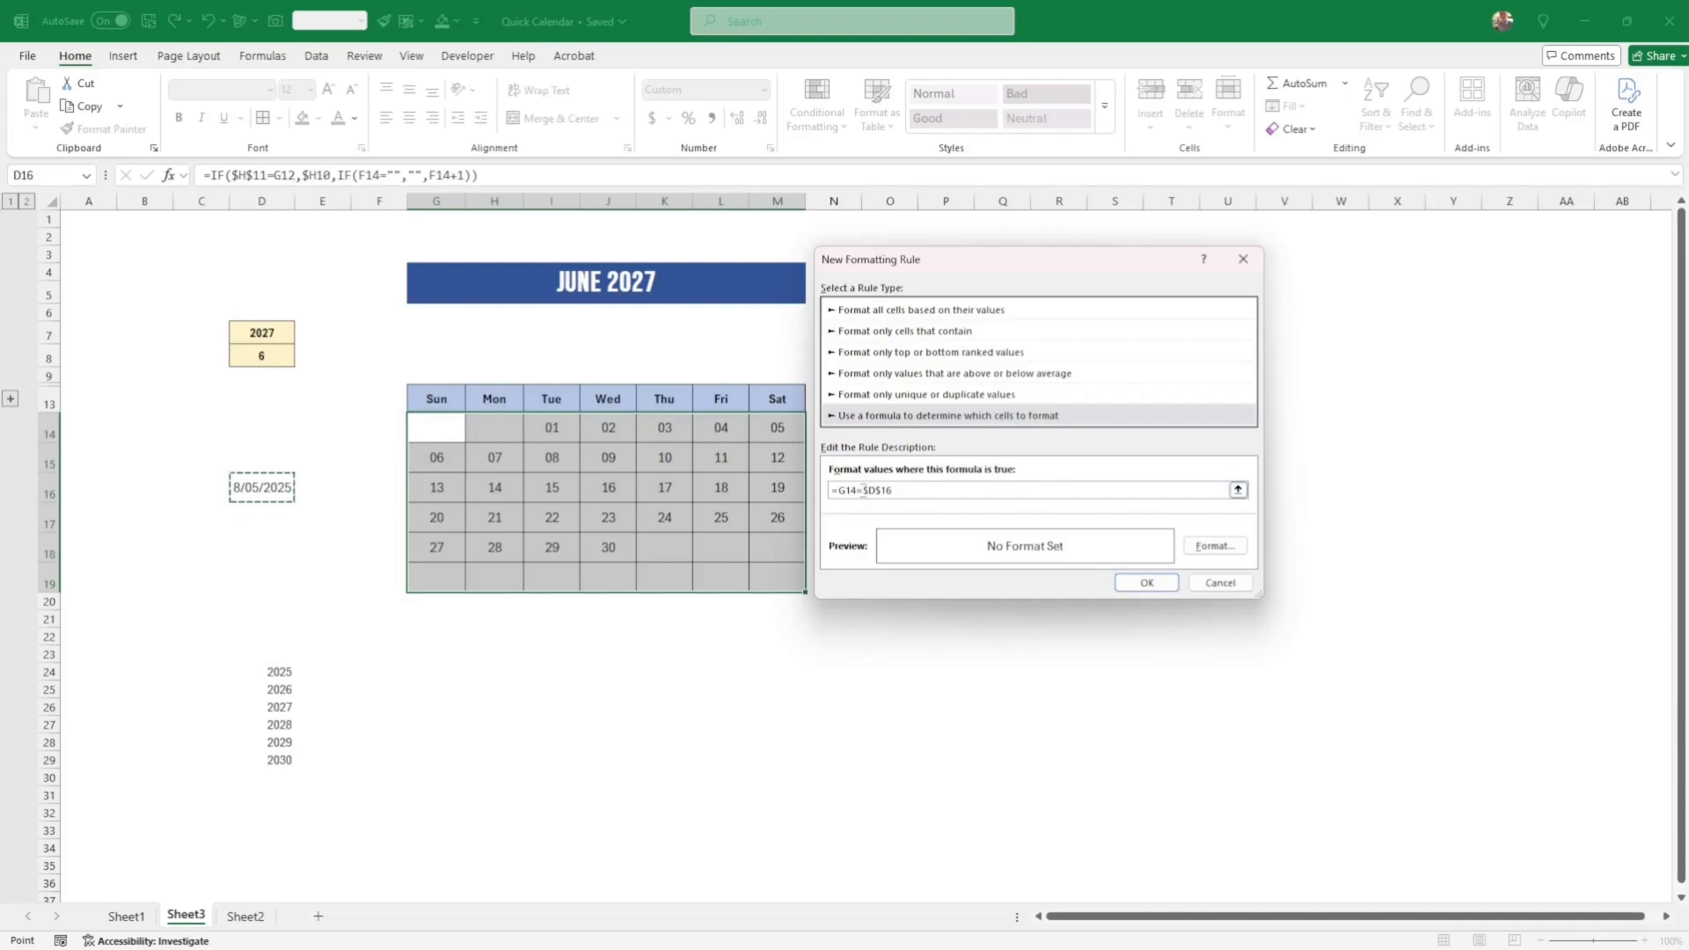
{"action": "double_click", "coordinate": [862, 490]}
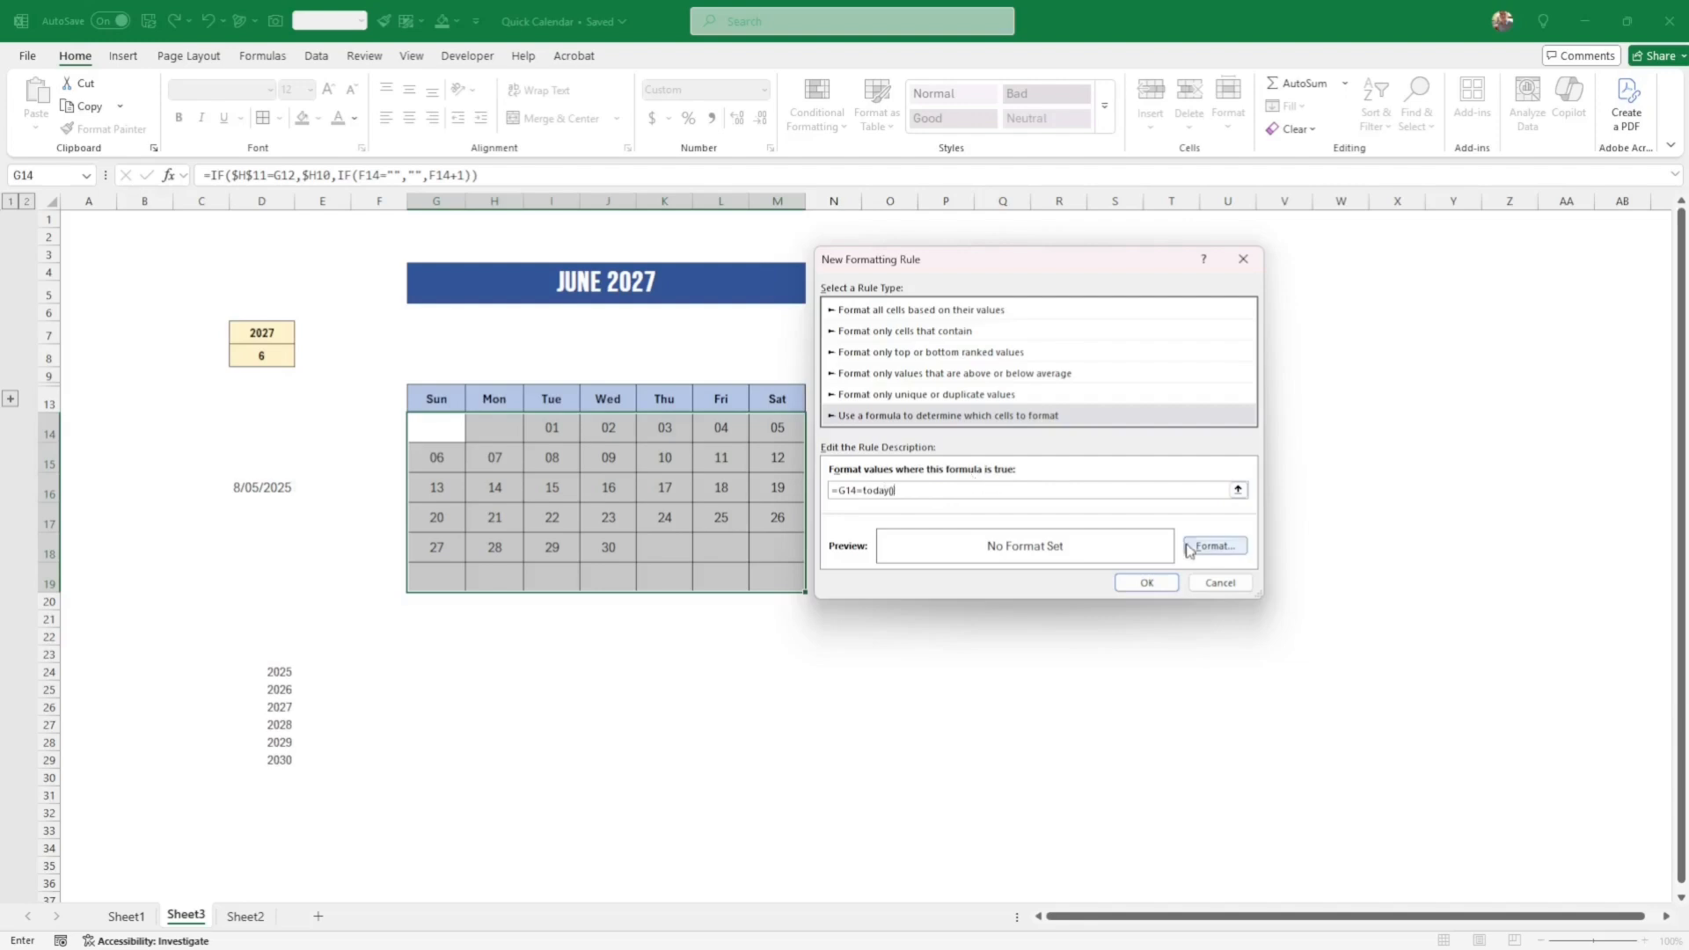
Give the today rule a medium gold fill and apply it to the date grid.
{"action": "left_click", "coordinate": [1215, 545]}
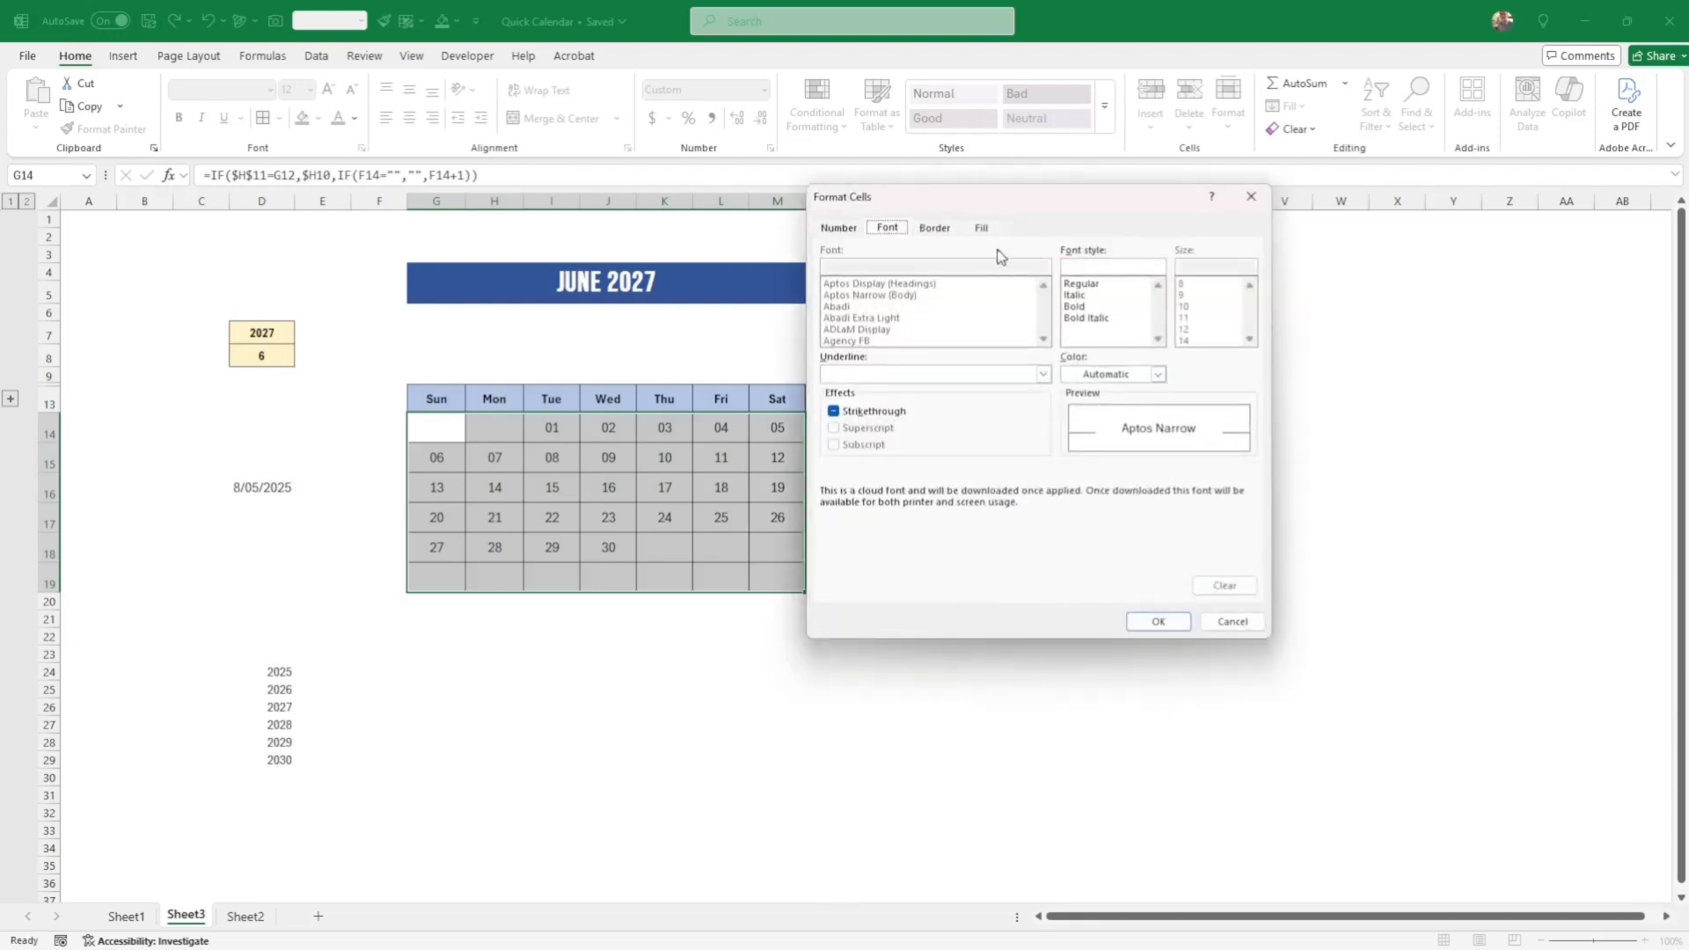
{"action": "left_click", "coordinate": [981, 228]}
{"action": "left_click", "coordinate": [949, 346]}
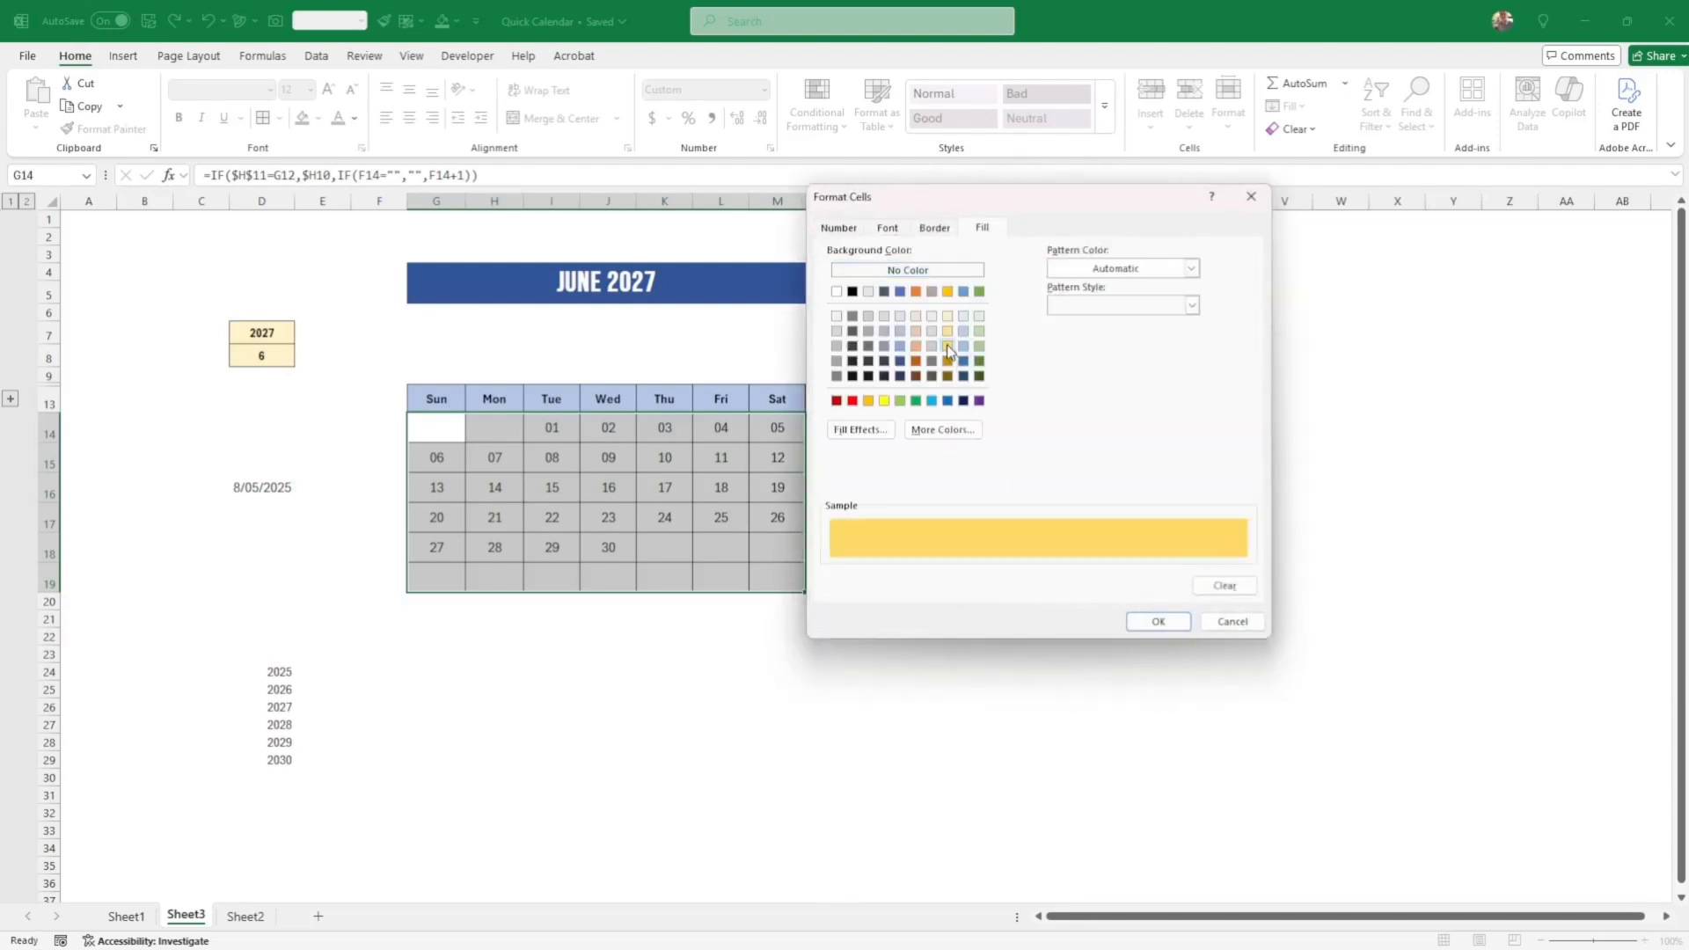
{"action": "left_click", "coordinate": [1154, 625]}
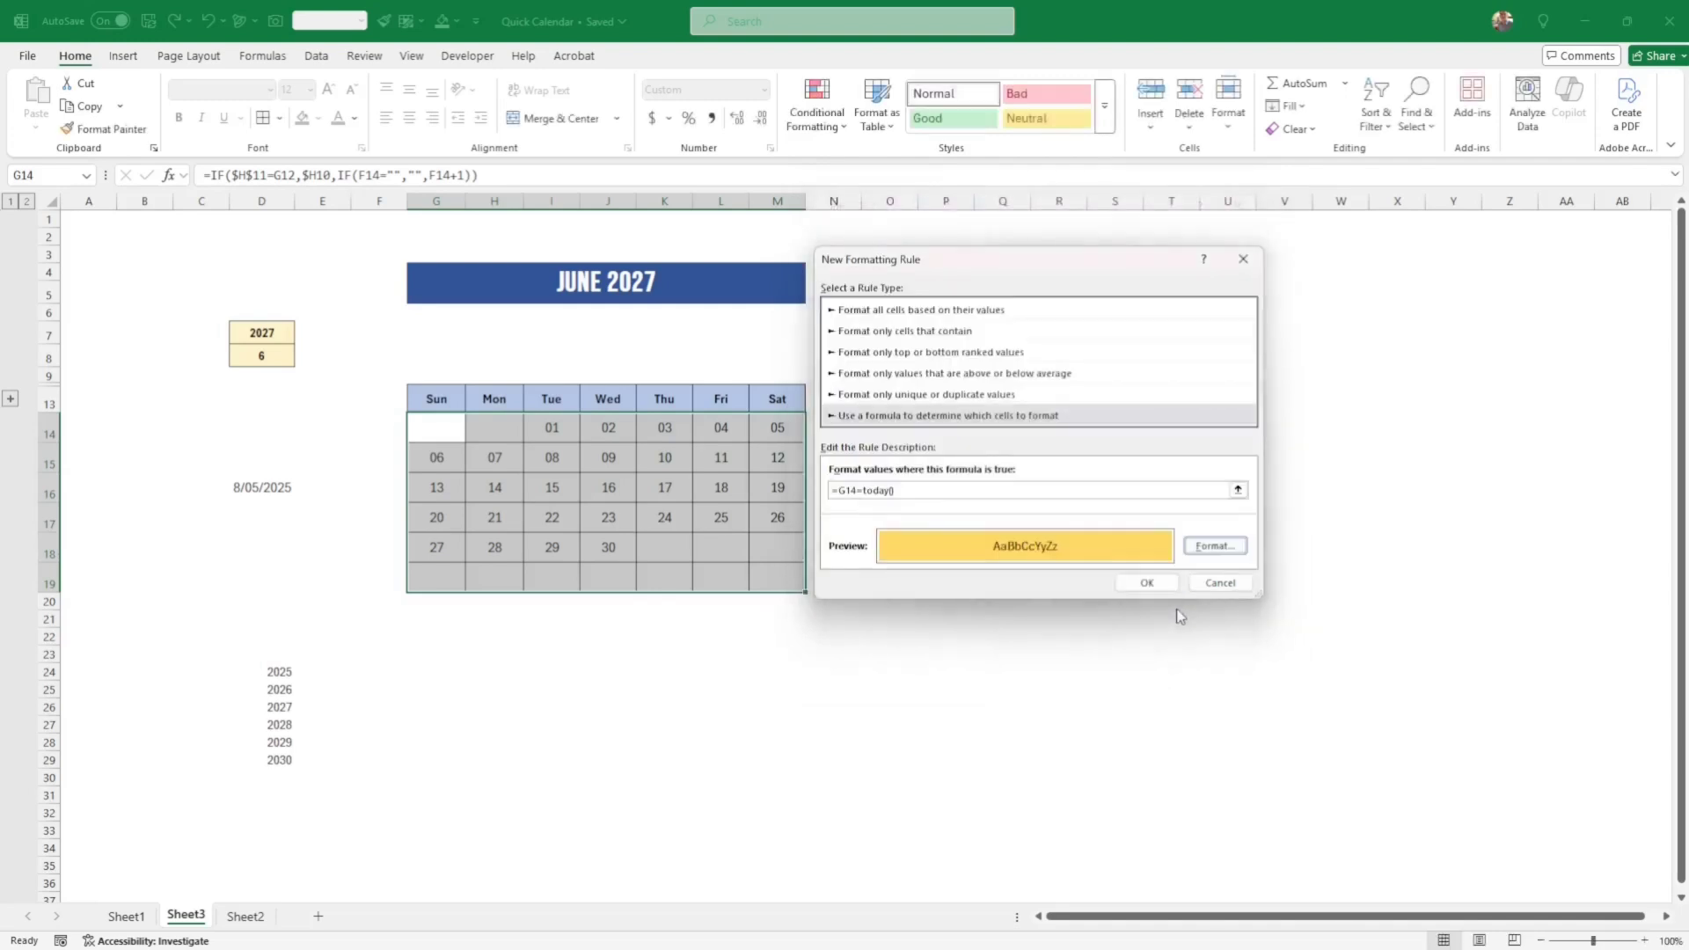
{"action": "left_click", "coordinate": [1157, 583]}
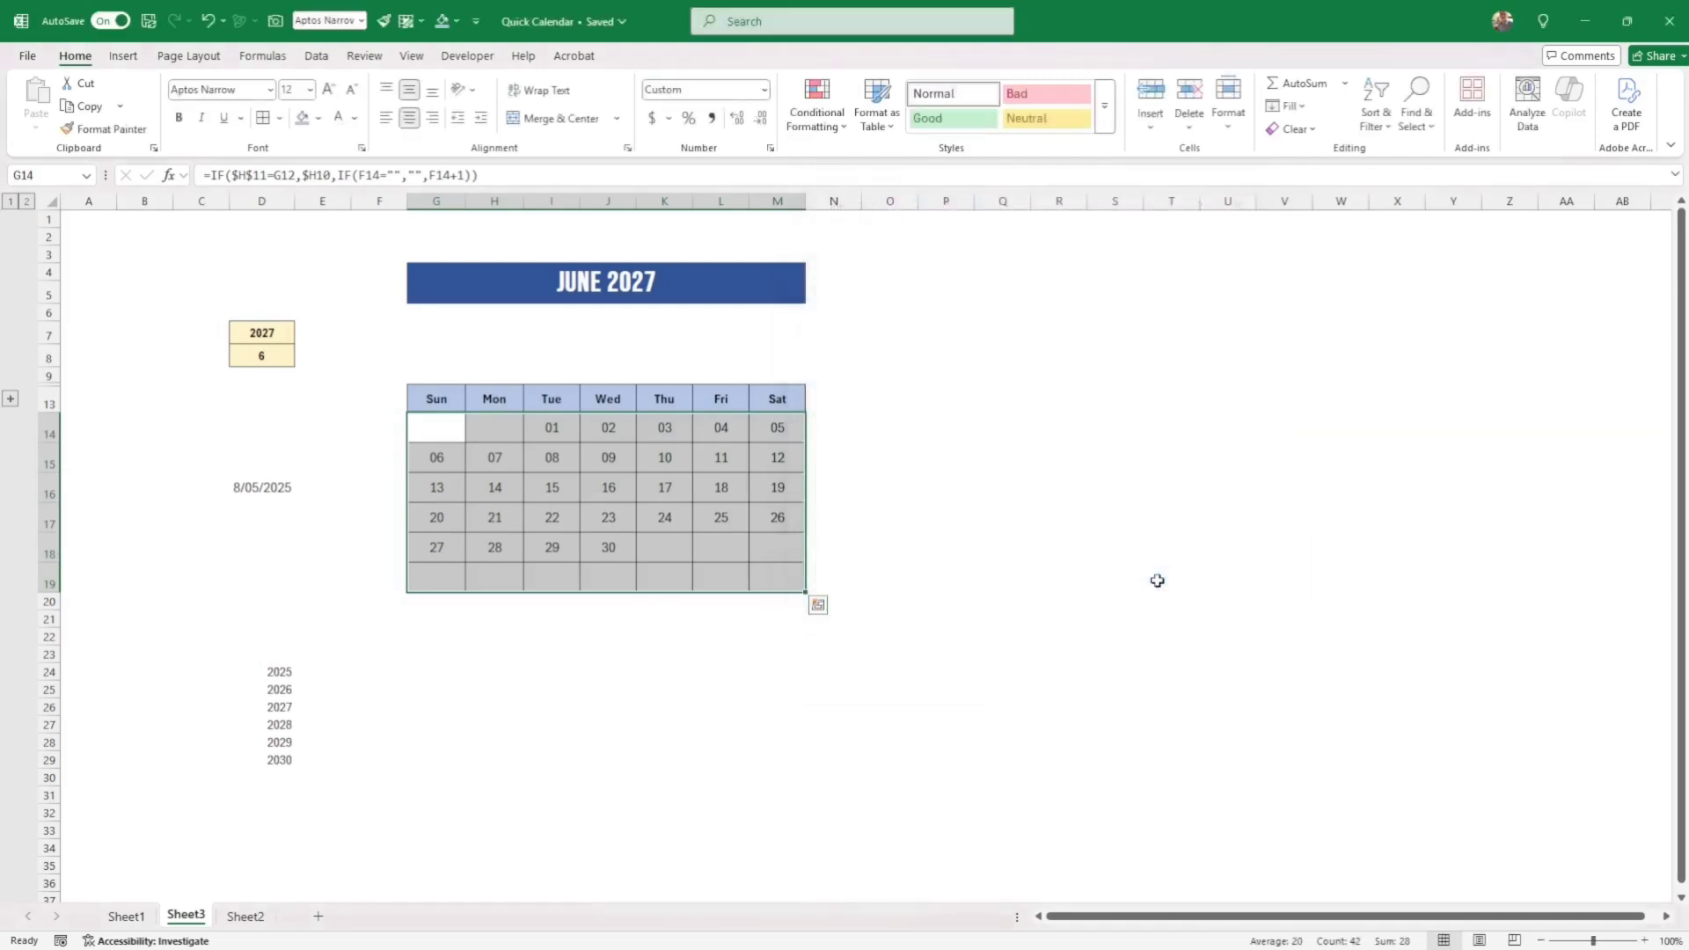
{"action": "left_click", "coordinate": [1169, 576]}
Choose month 5 in D8 and year 2025 in D7 from the dropdowns.
{"action": "left_click", "coordinate": [290, 355]}
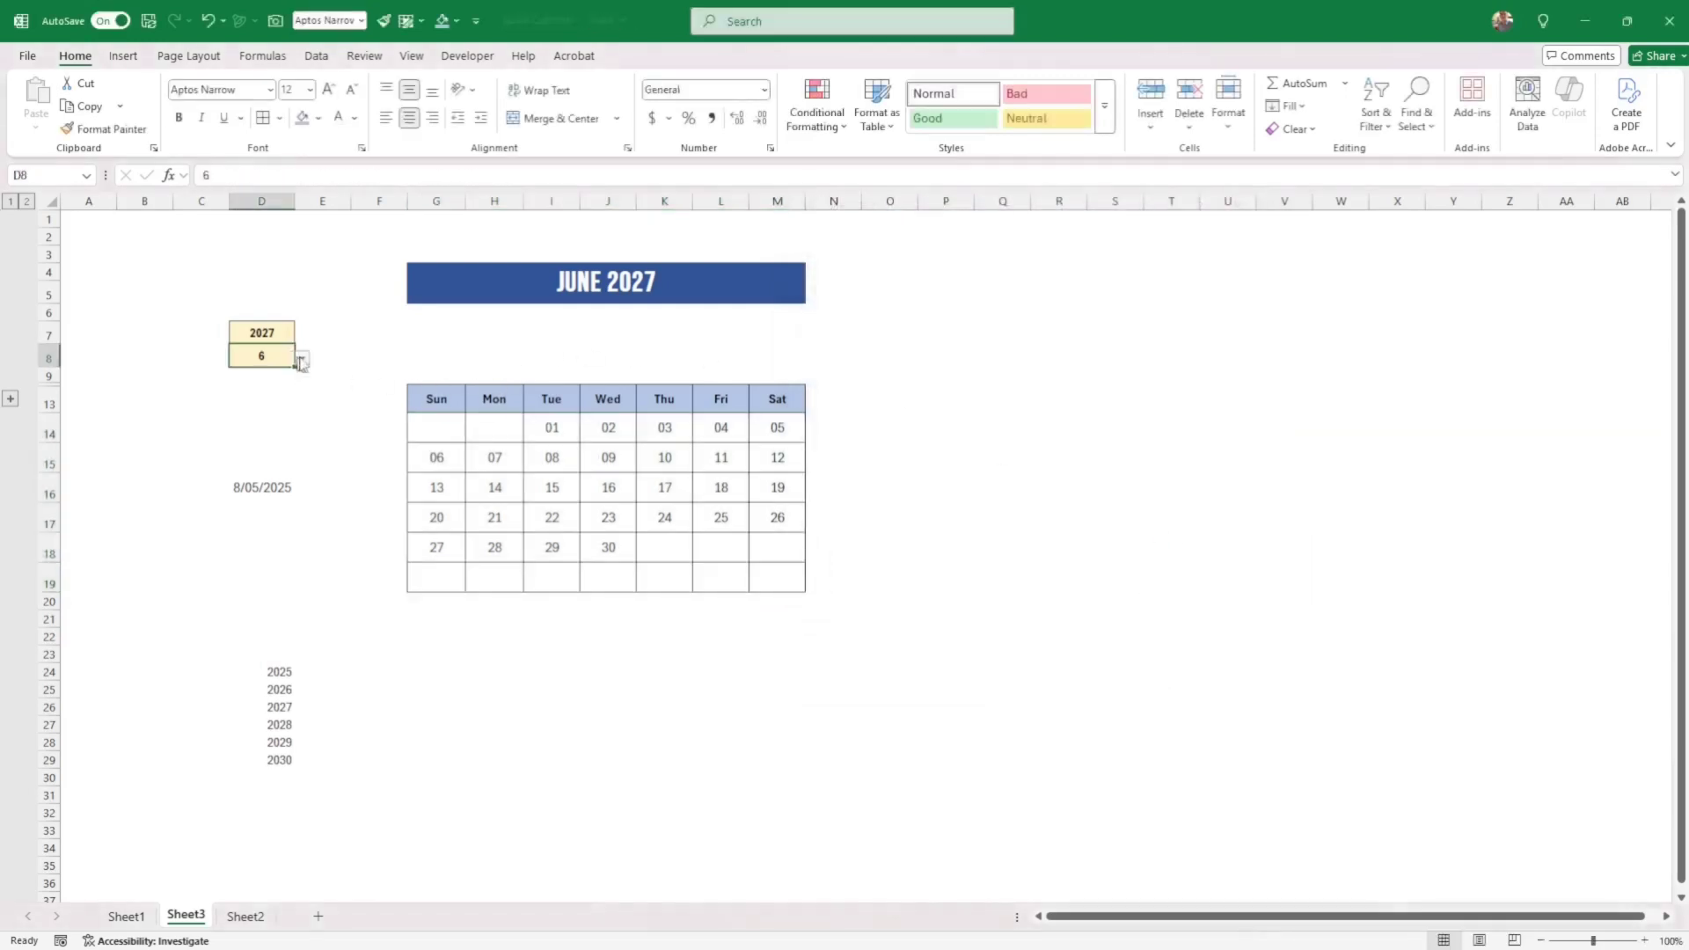
{"action": "left_click", "coordinate": [301, 357]}
{"action": "left_click", "coordinate": [261, 437]}
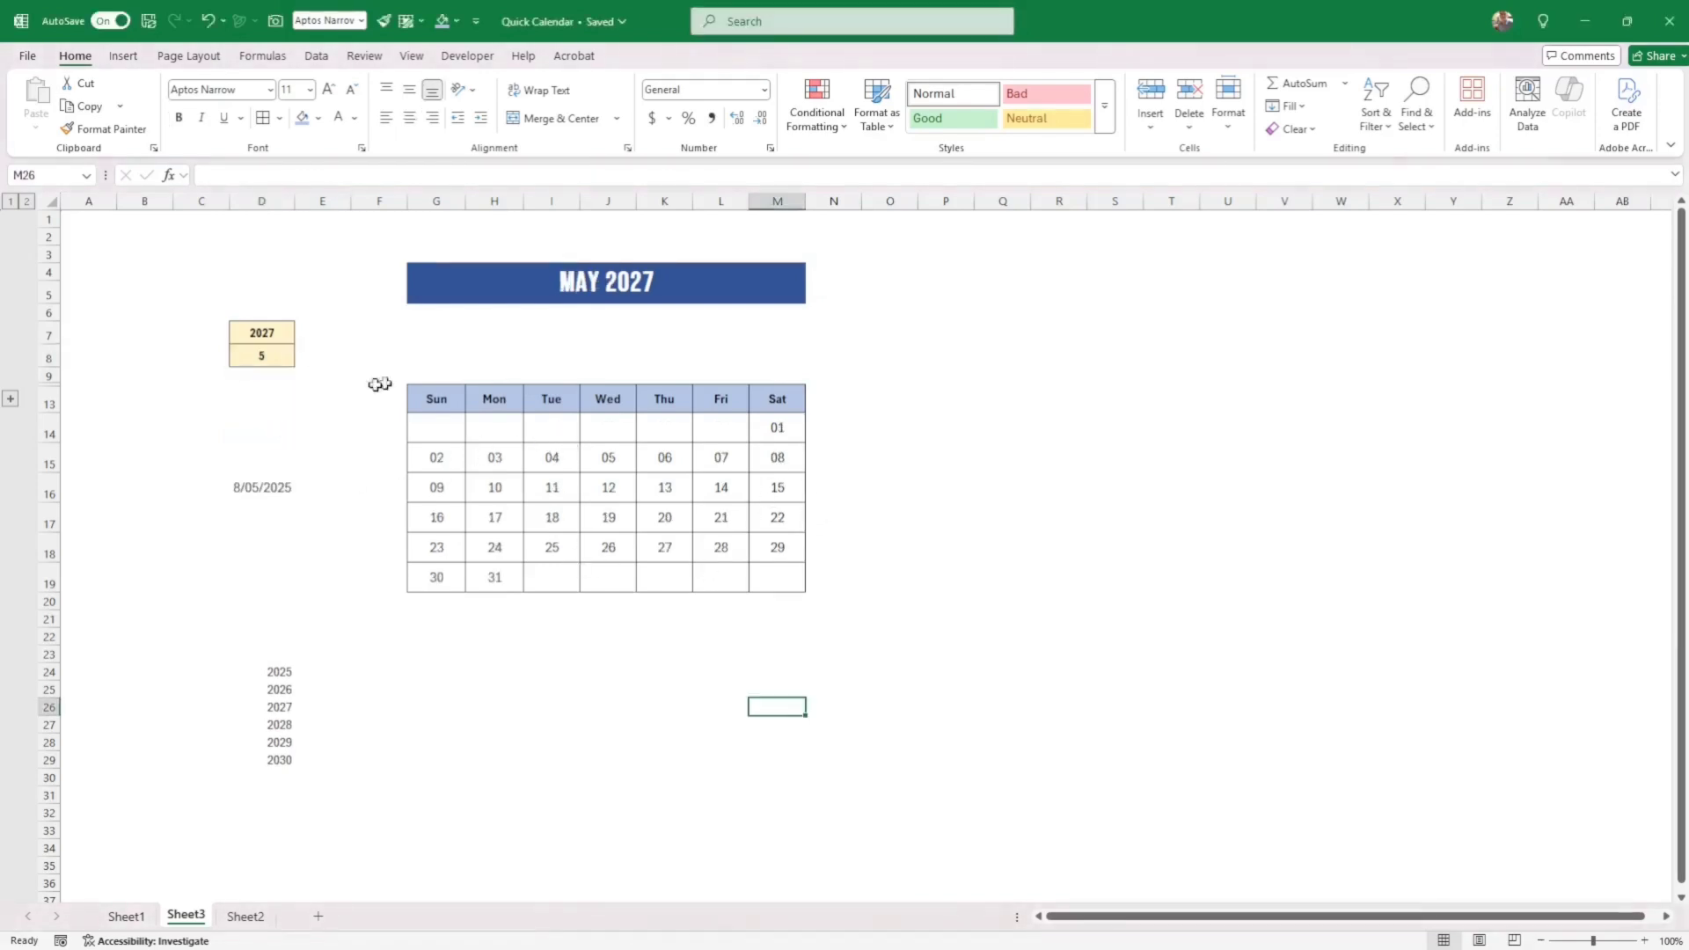
{"action": "left_click", "coordinate": [244, 333]}
{"action": "left_click", "coordinate": [304, 335]}
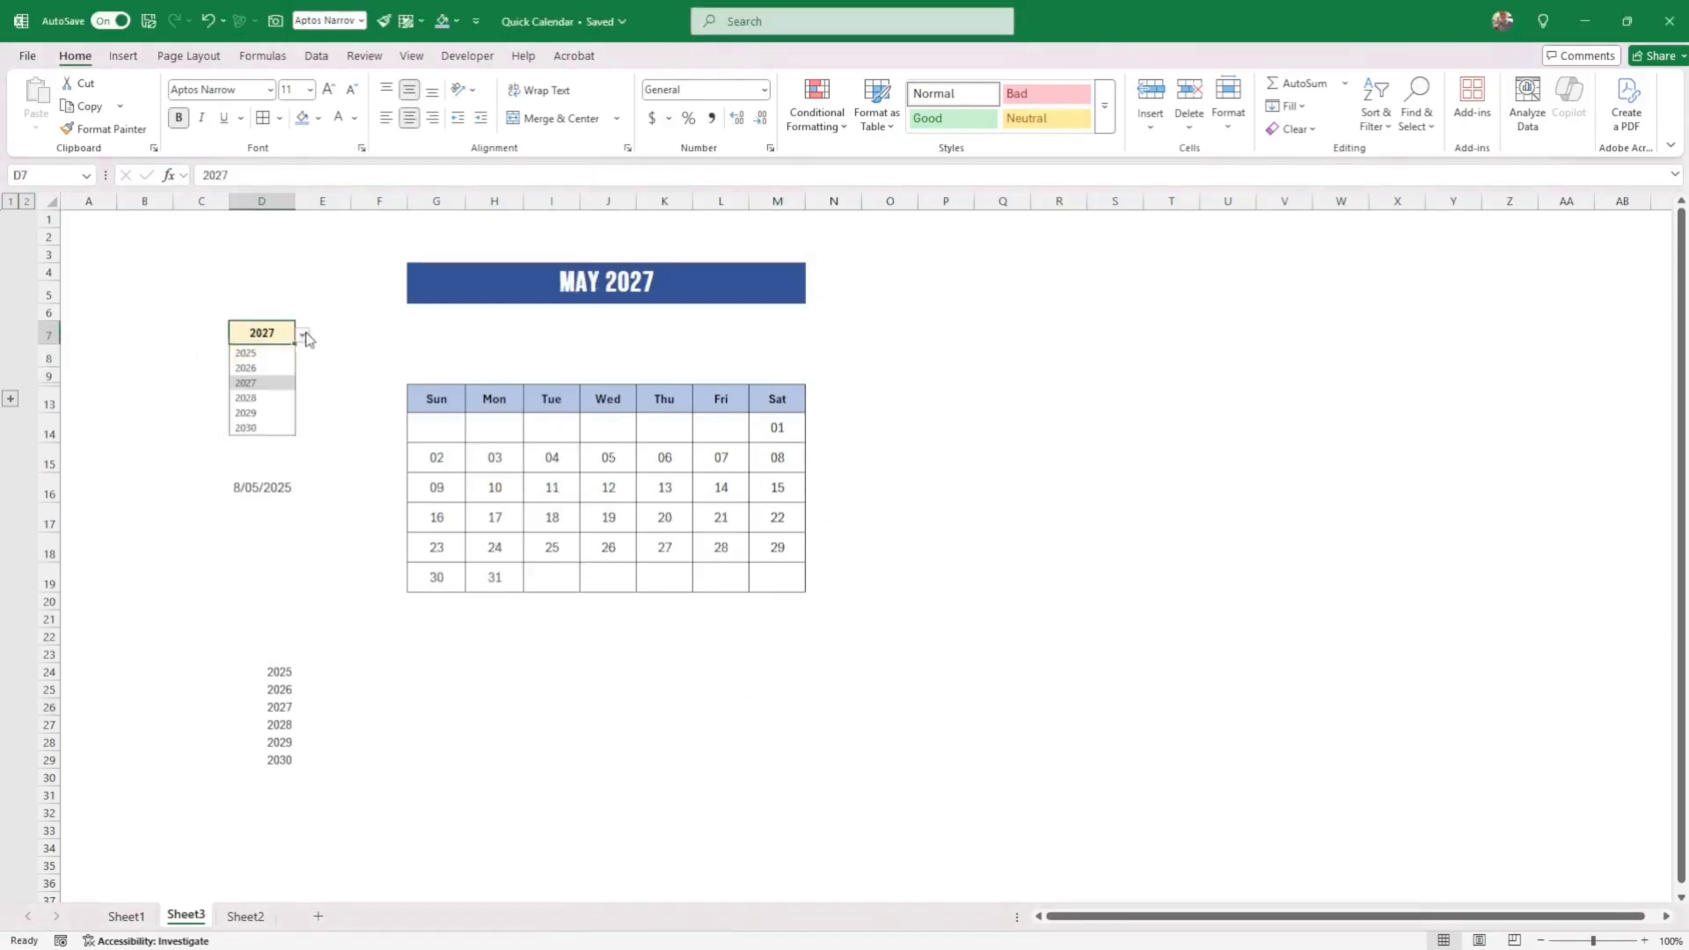
{"action": "left_click", "coordinate": [251, 352]}
{"action": "left_click_drag", "start_coordinate": [437, 427], "coordinate": [762, 570]}
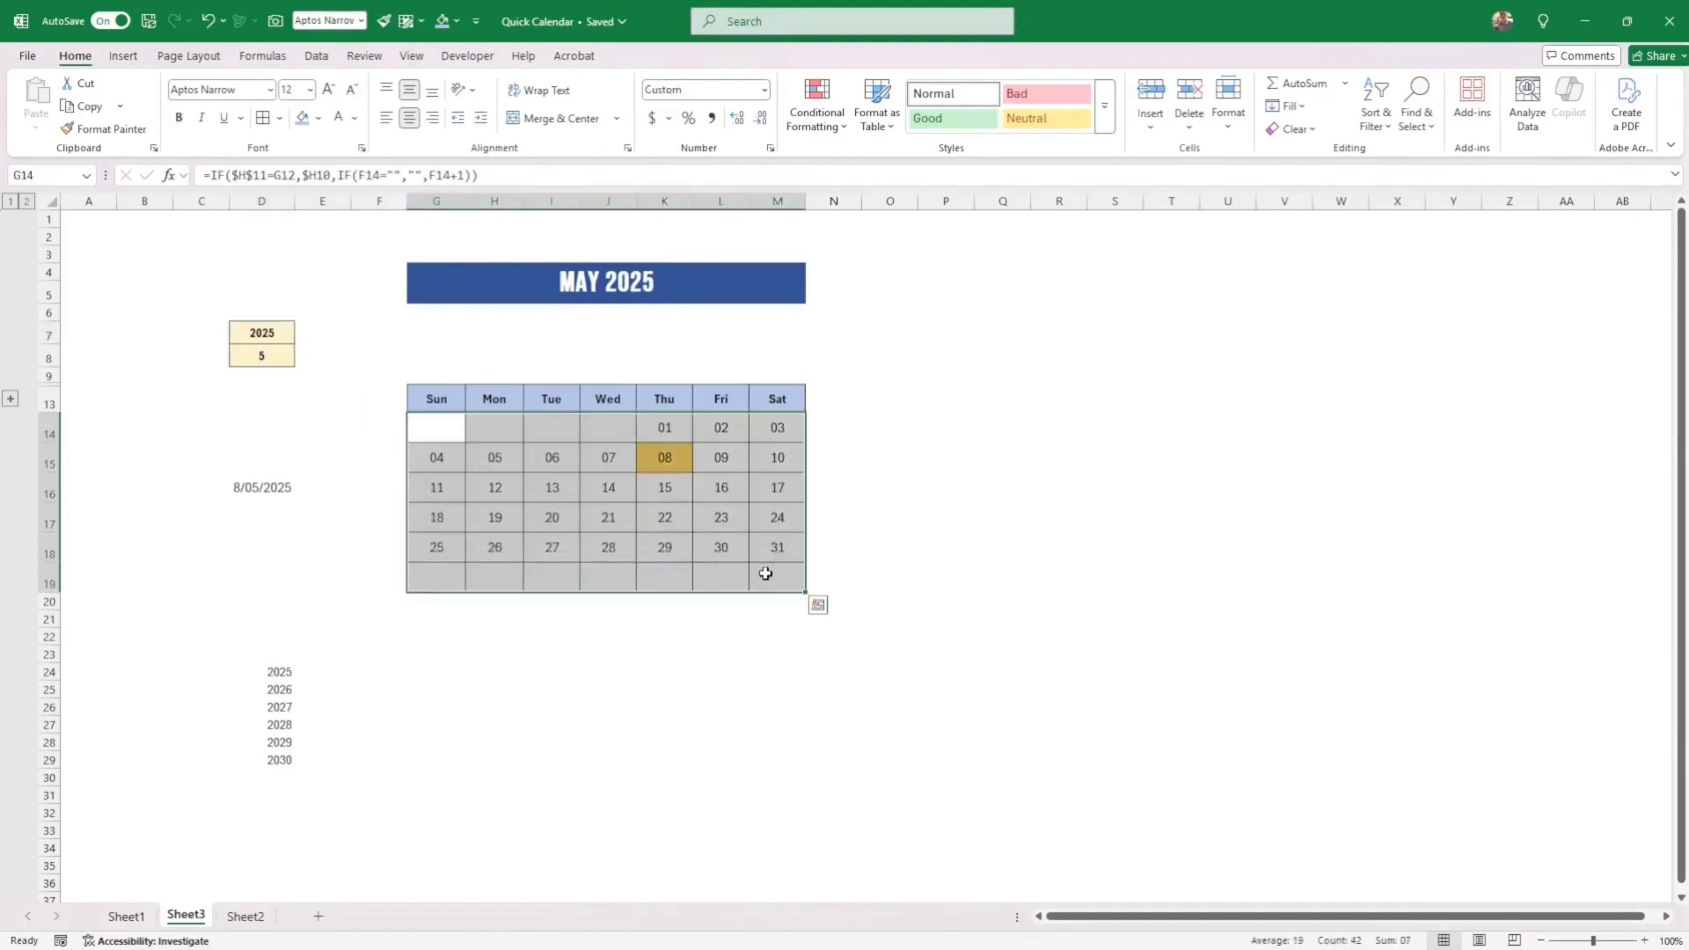
{"action": "left_click", "coordinate": [765, 573]}
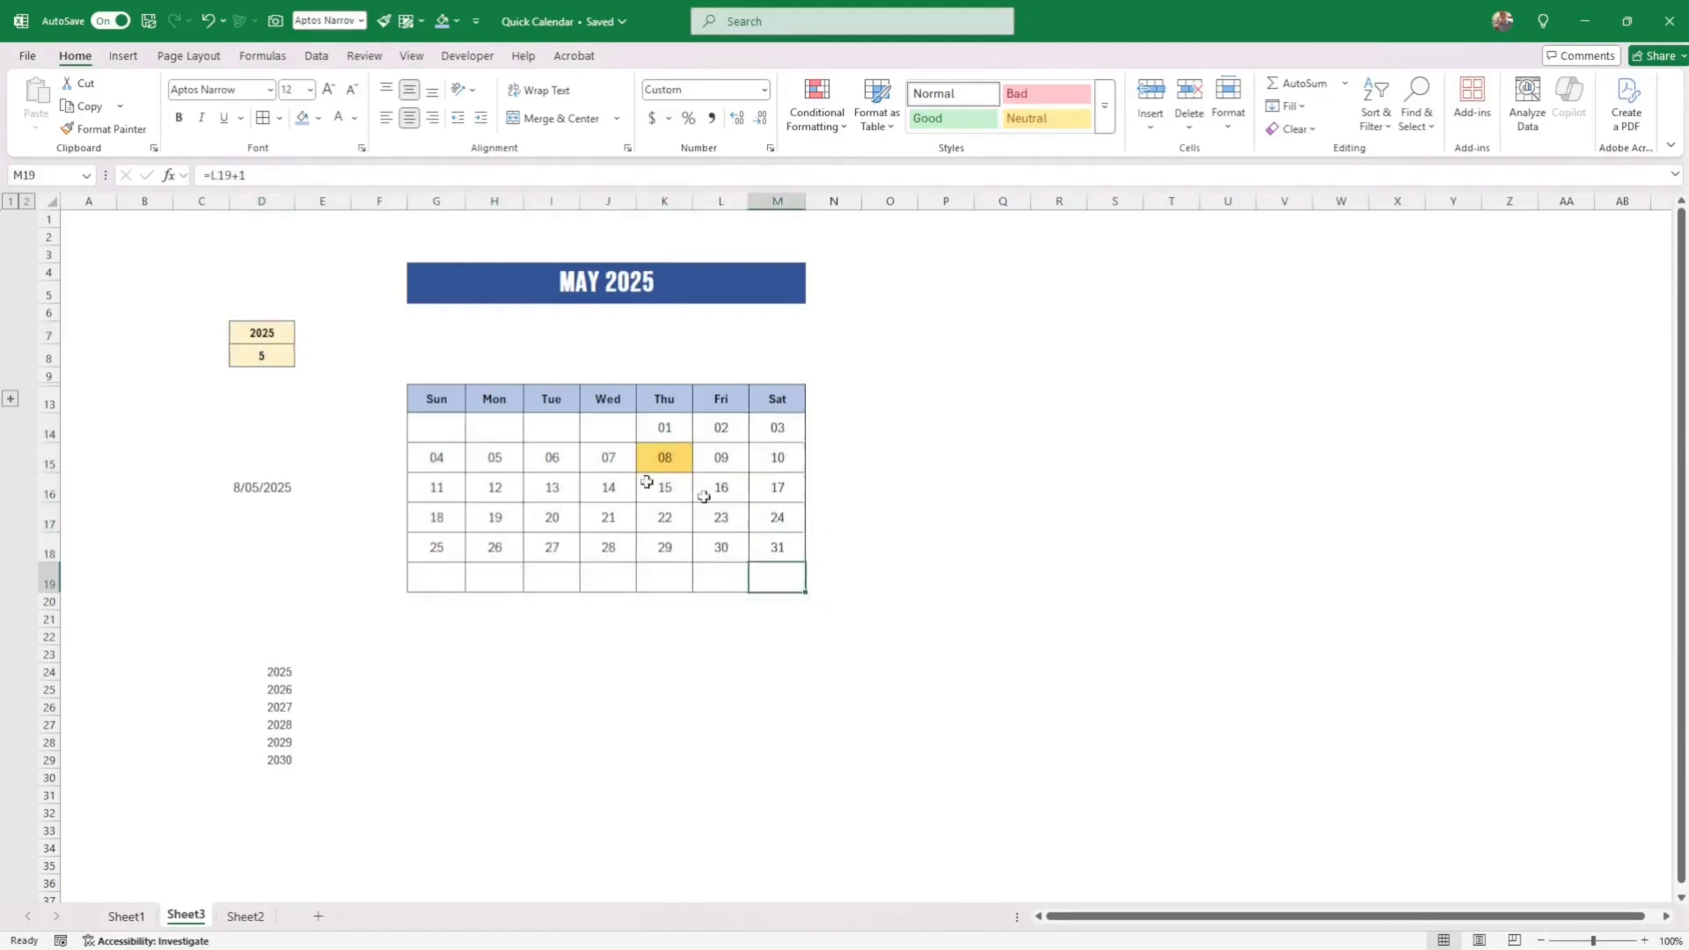
{"action": "left_click", "coordinate": [456, 457]}
{"action": "left_click_drag", "start_coordinate": [457, 457], "coordinate": [776, 466]}
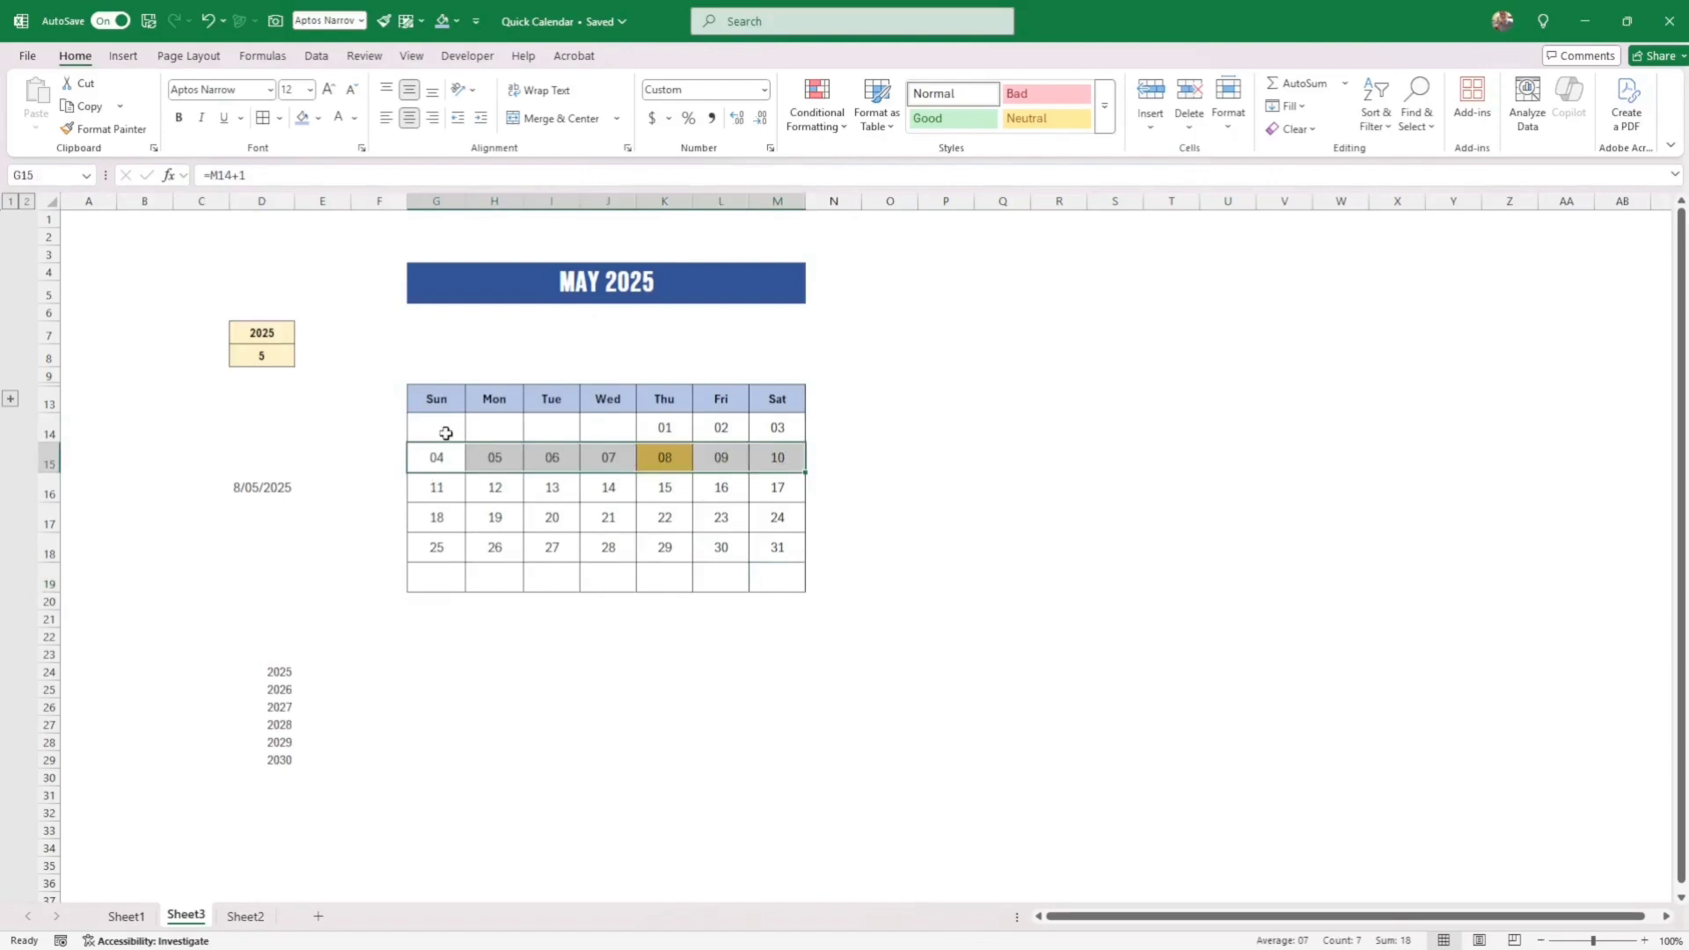
Review the current-week conditional formatting rule =AND($G14<=TODAY(),$M14>=TODAY()) with light gold fill on G14:M19 and apply it.
{"action": "left_click_drag", "start_coordinate": [437, 433], "coordinate": [769, 577]}
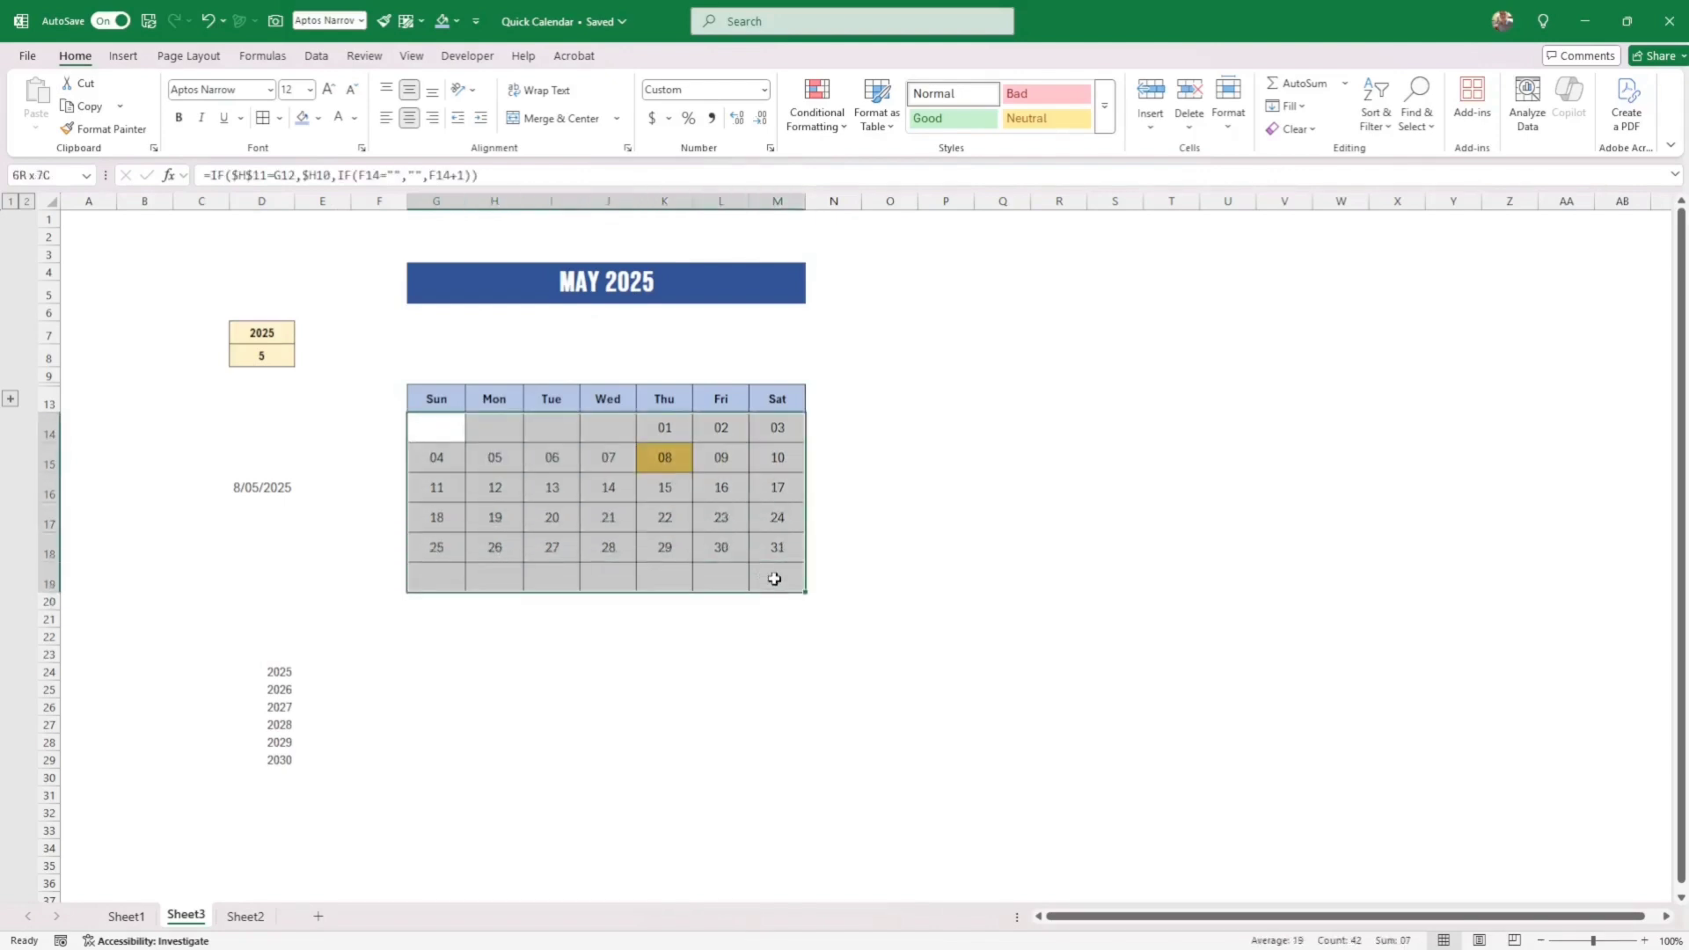
{"action": "key", "text": "alt+h"}
{"action": "key", "text": "l"}
{"action": "key", "text": "r"}
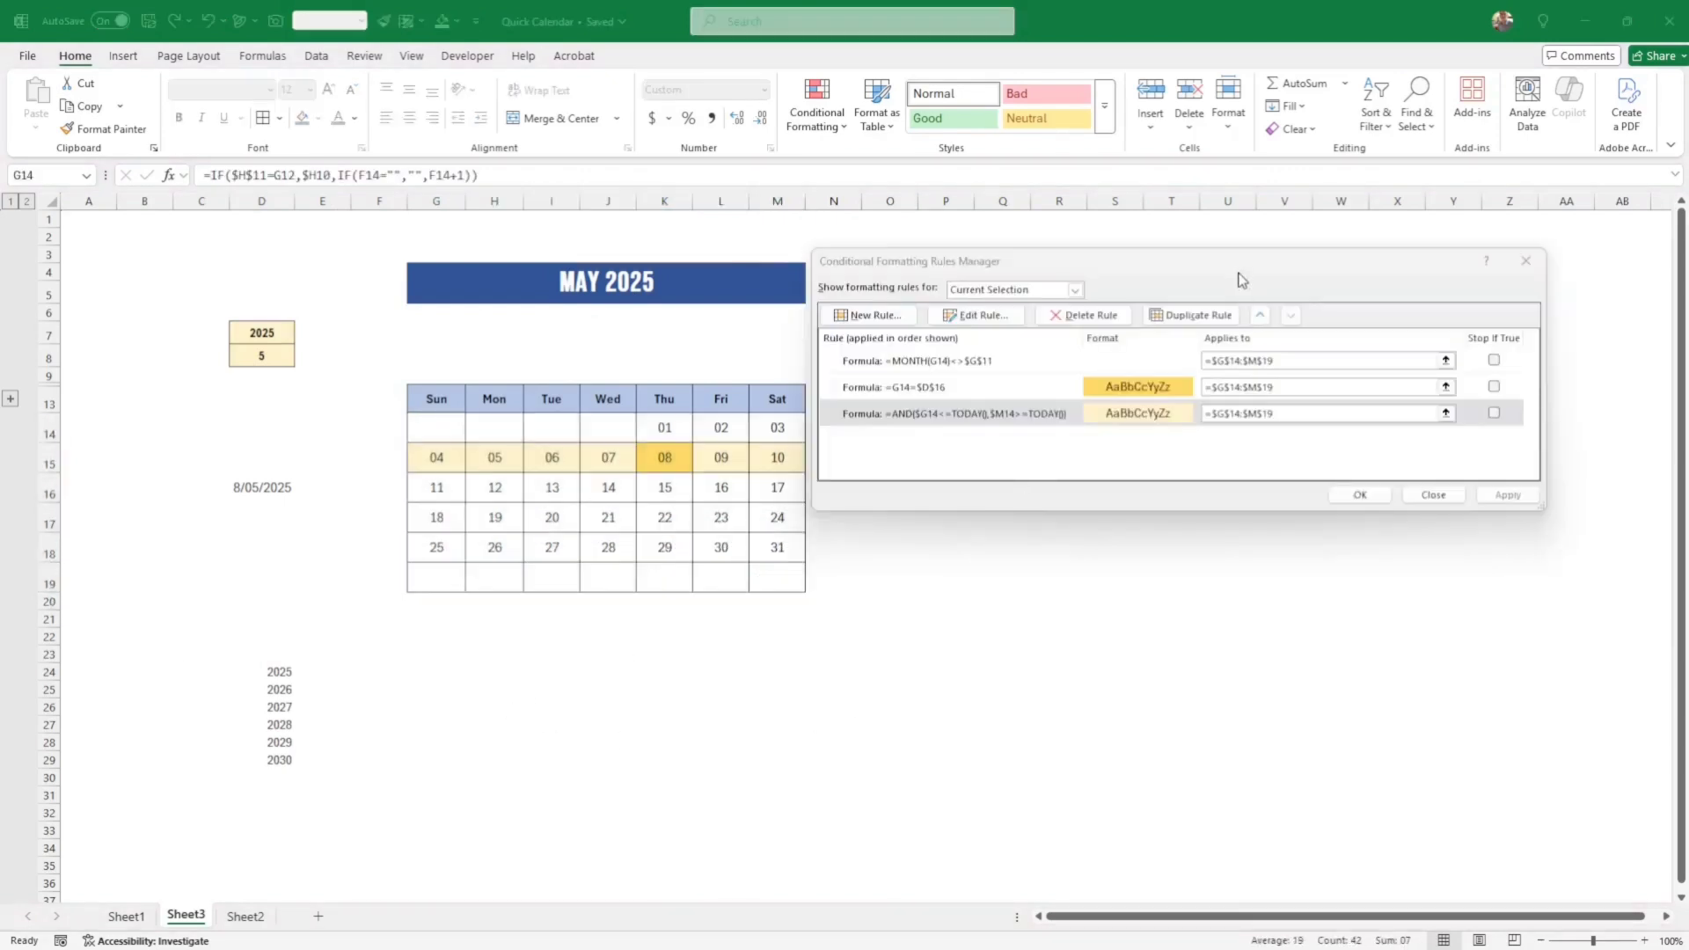
{"action": "left_click_drag", "start_coordinate": [1241, 274], "coordinate": [1049, 473]}
{"action": "left_click", "coordinate": [843, 613]}
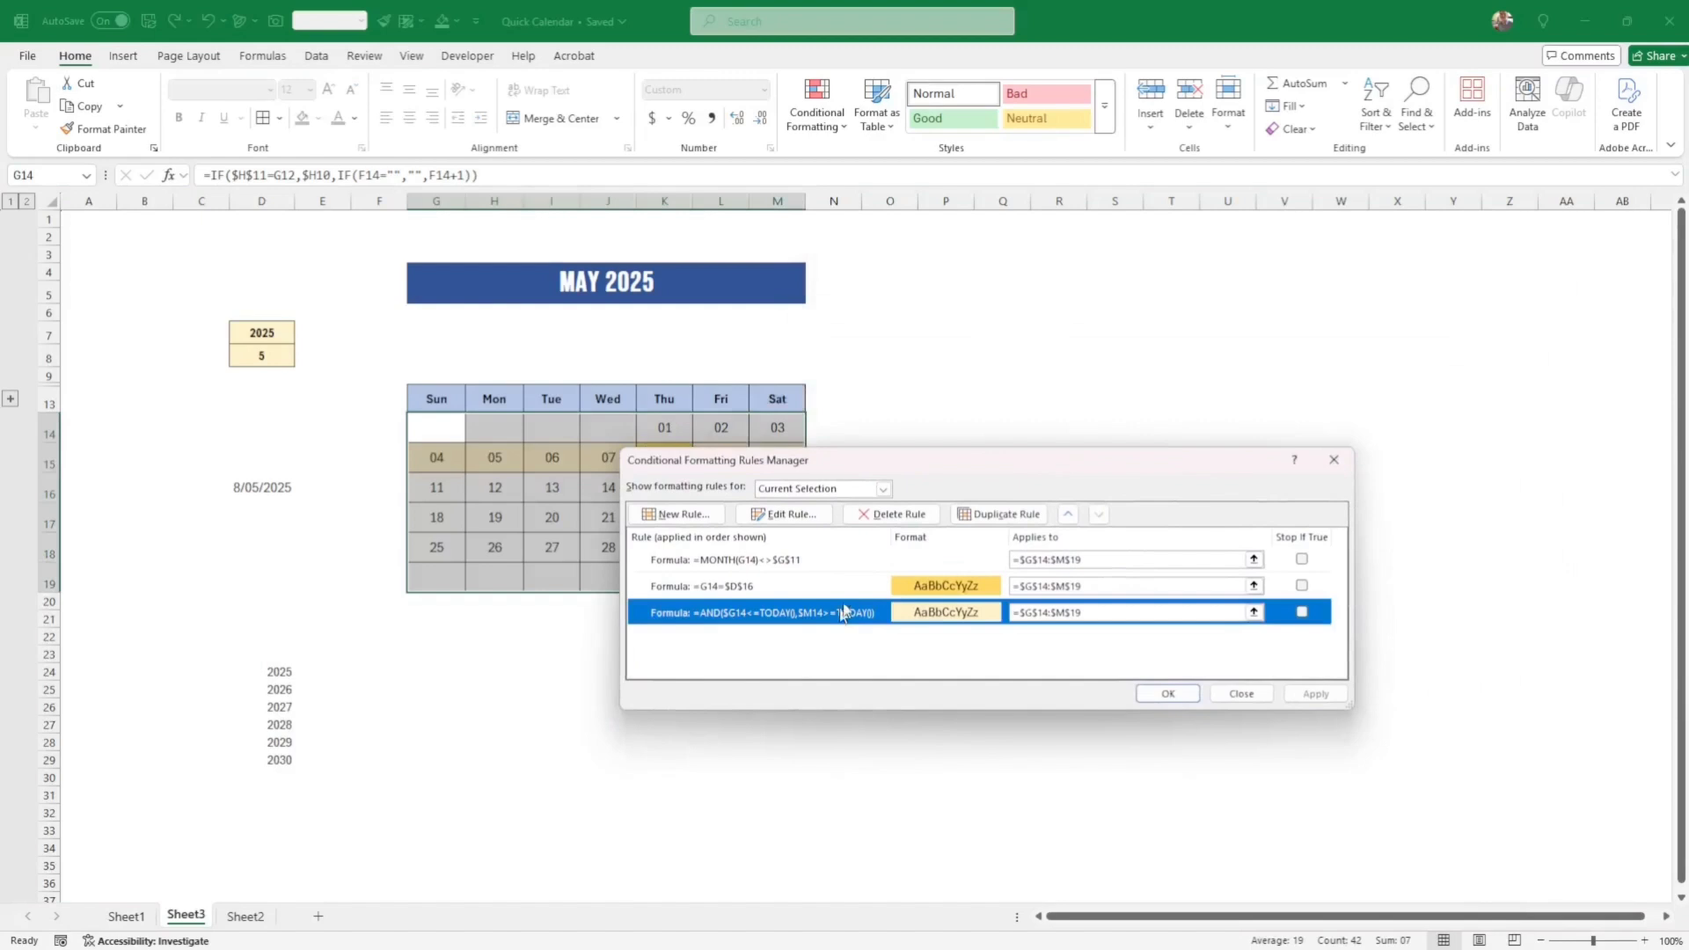
{"action": "left_click", "coordinate": [786, 515]}
{"action": "left_click_drag", "start_coordinate": [929, 430], "coordinate": [1052, 323]}
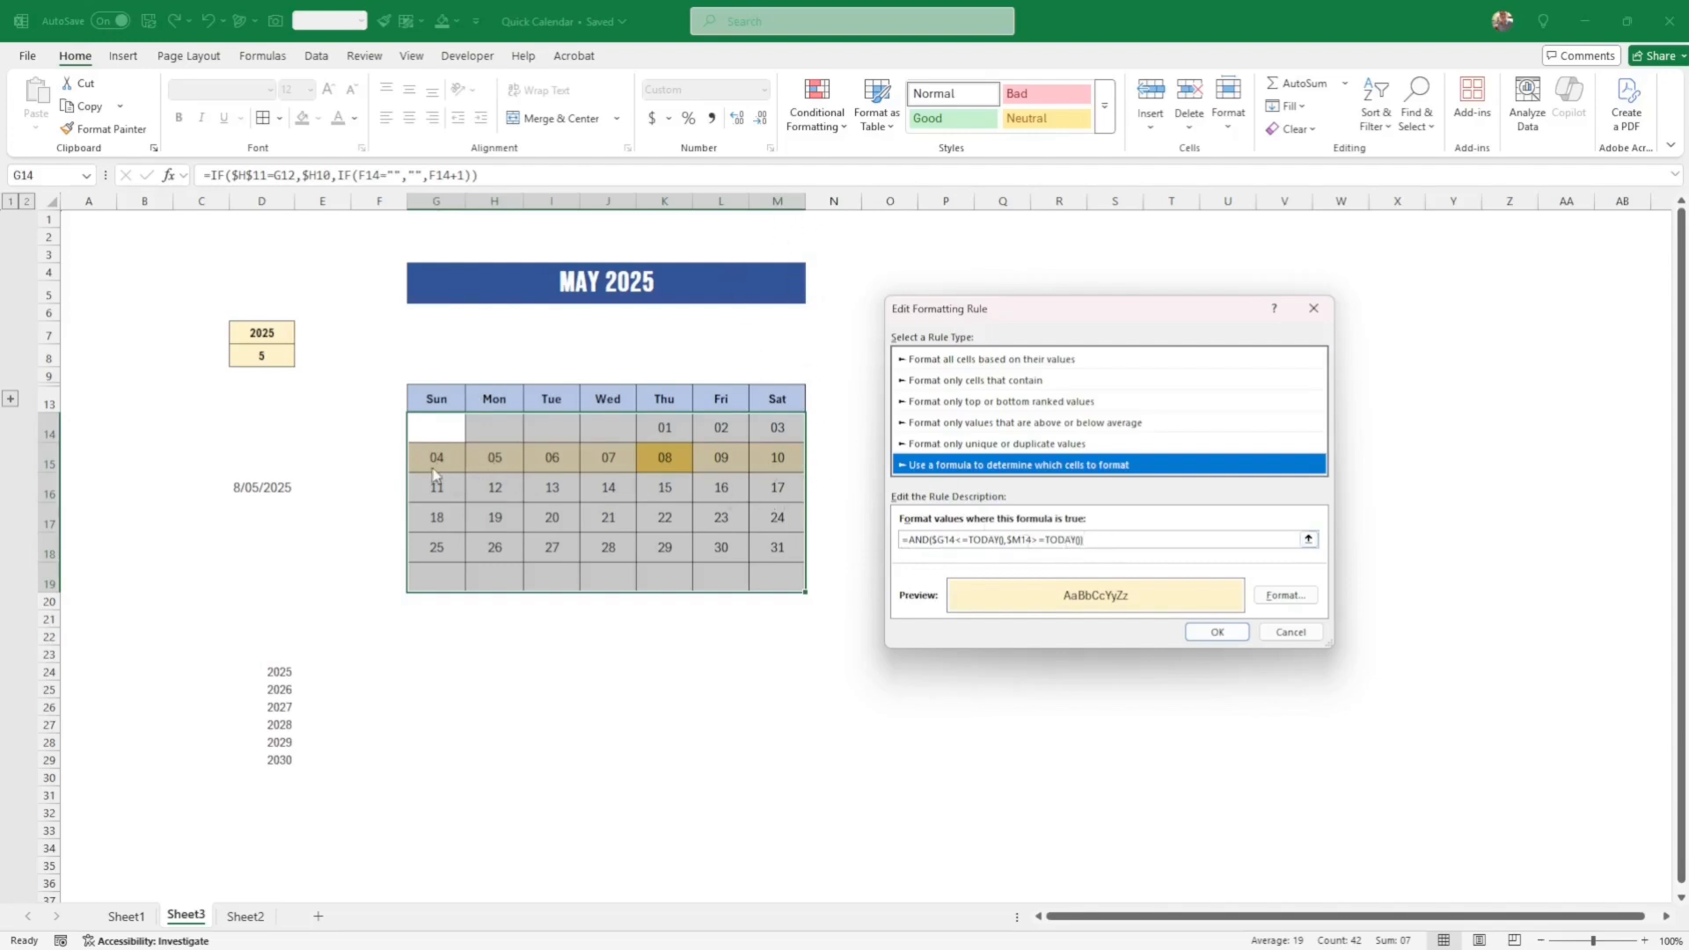
{"action": "left_click", "coordinate": [1217, 632]}
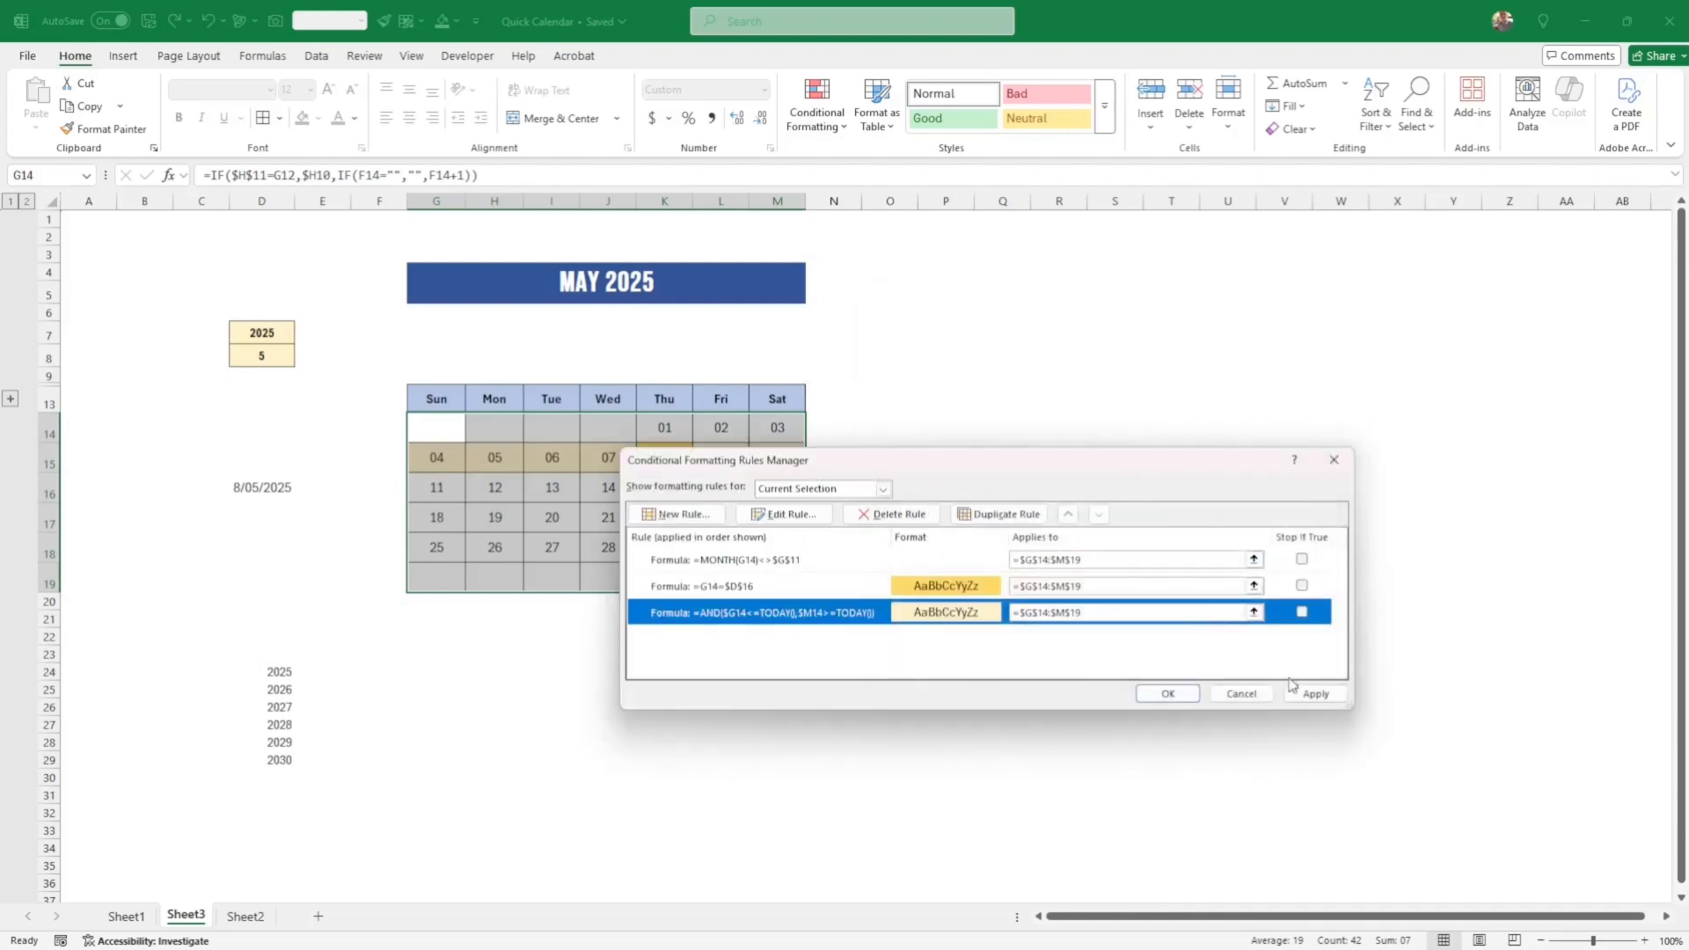
{"action": "left_click", "coordinate": [1315, 694]}
{"action": "left_click", "coordinate": [1167, 694]}
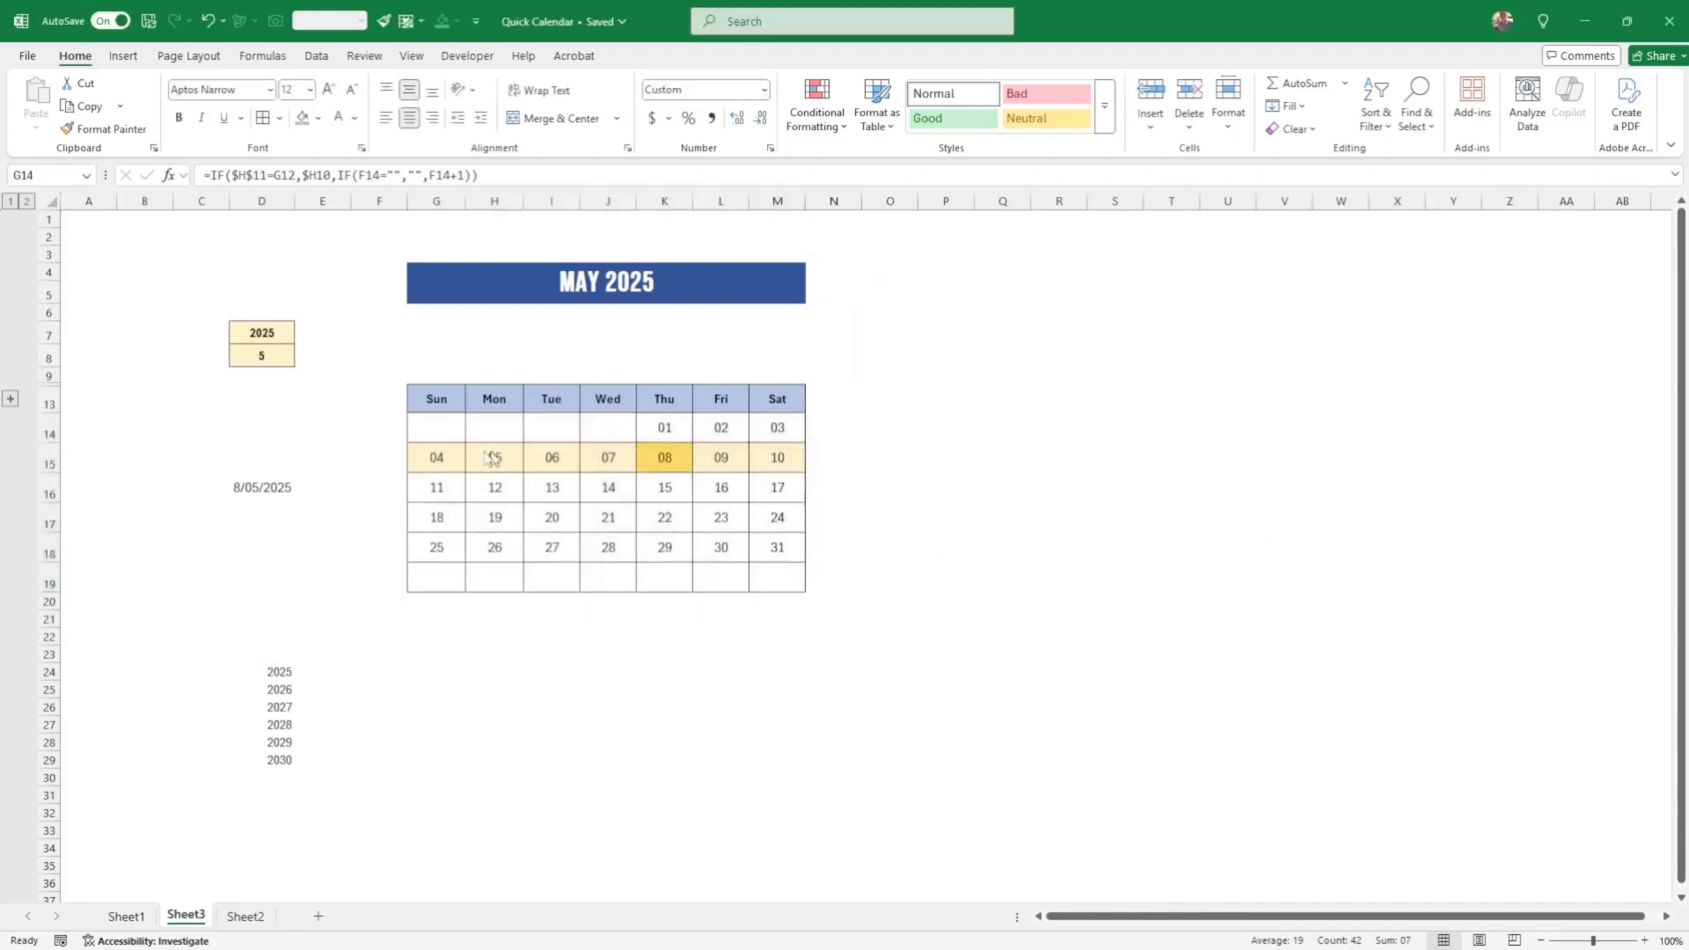
{"action": "left_click", "coordinate": [444, 456]}
{"action": "left_click", "coordinate": [773, 457]}
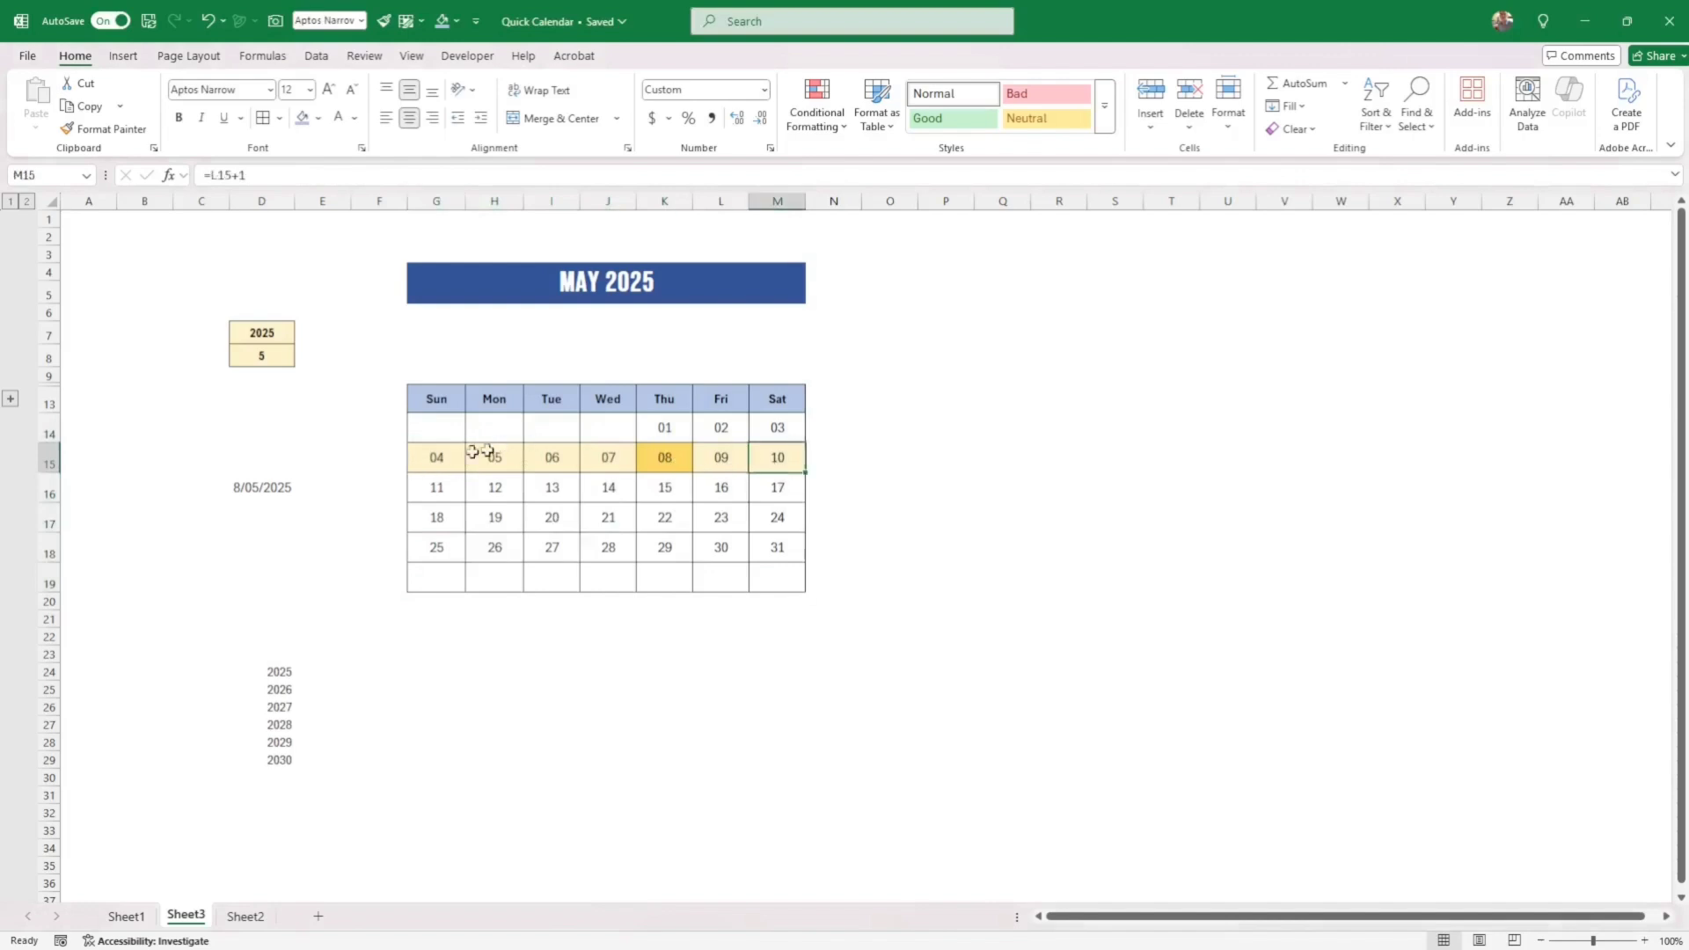
{"action": "left_click", "coordinate": [444, 453]}
Switch the month in D8 to 3 and back to 5 to test the date highlighting.
{"action": "left_click", "coordinate": [274, 357]}
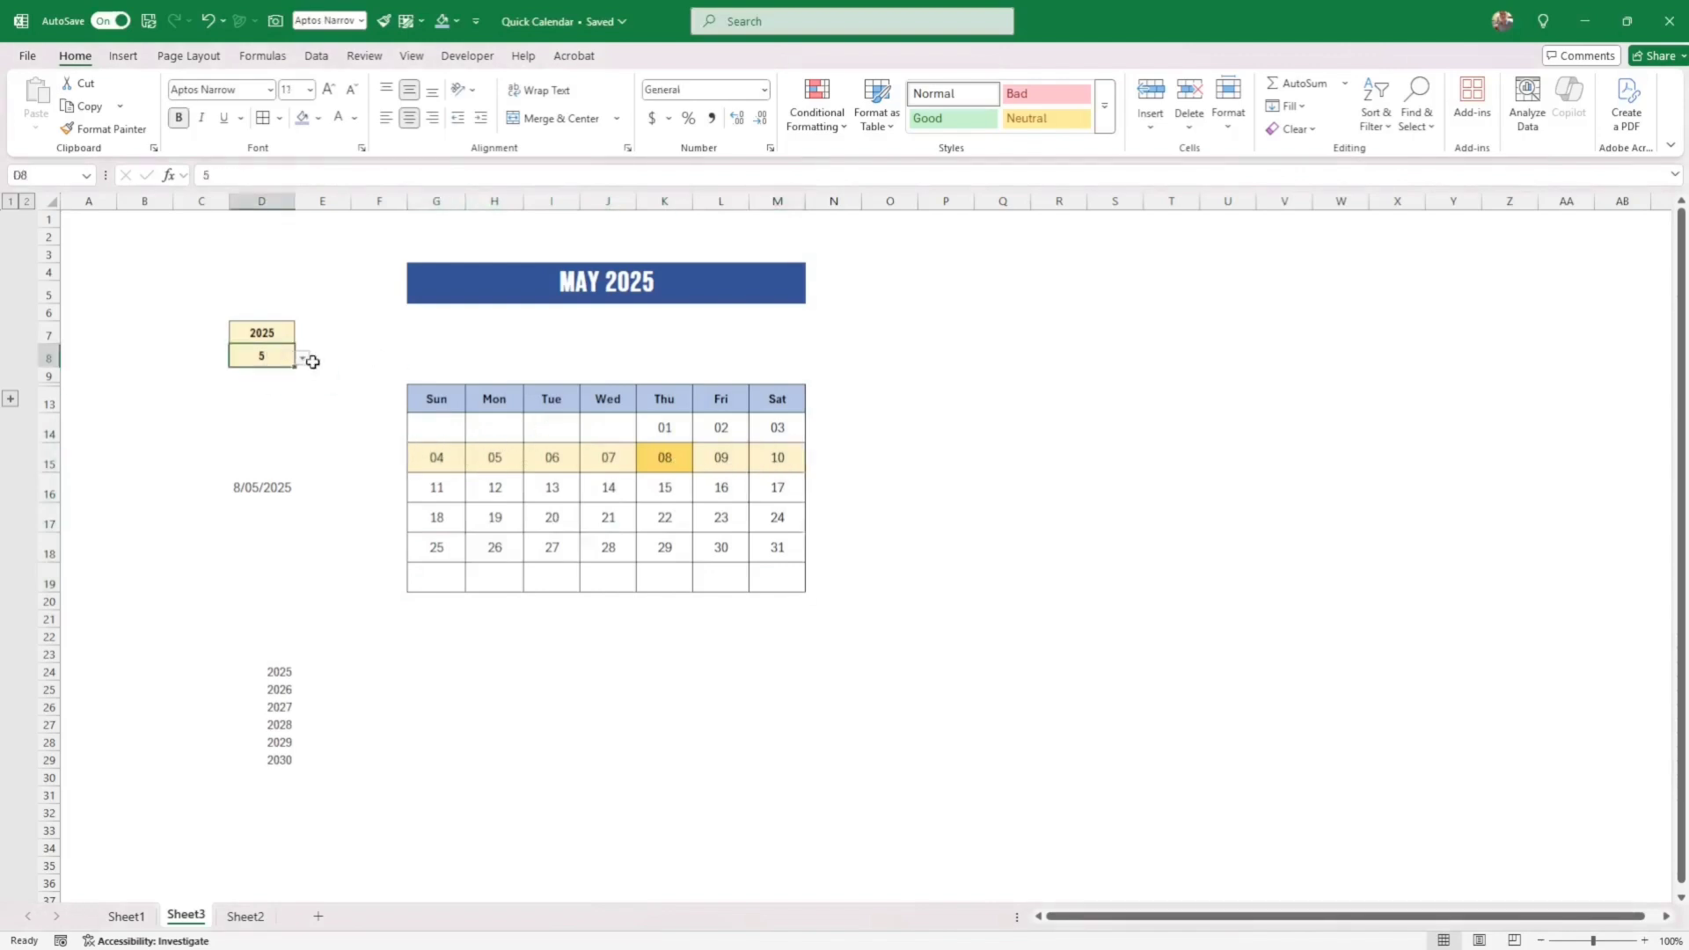
{"action": "left_click", "coordinate": [306, 363]}
{"action": "left_click", "coordinate": [264, 406]}
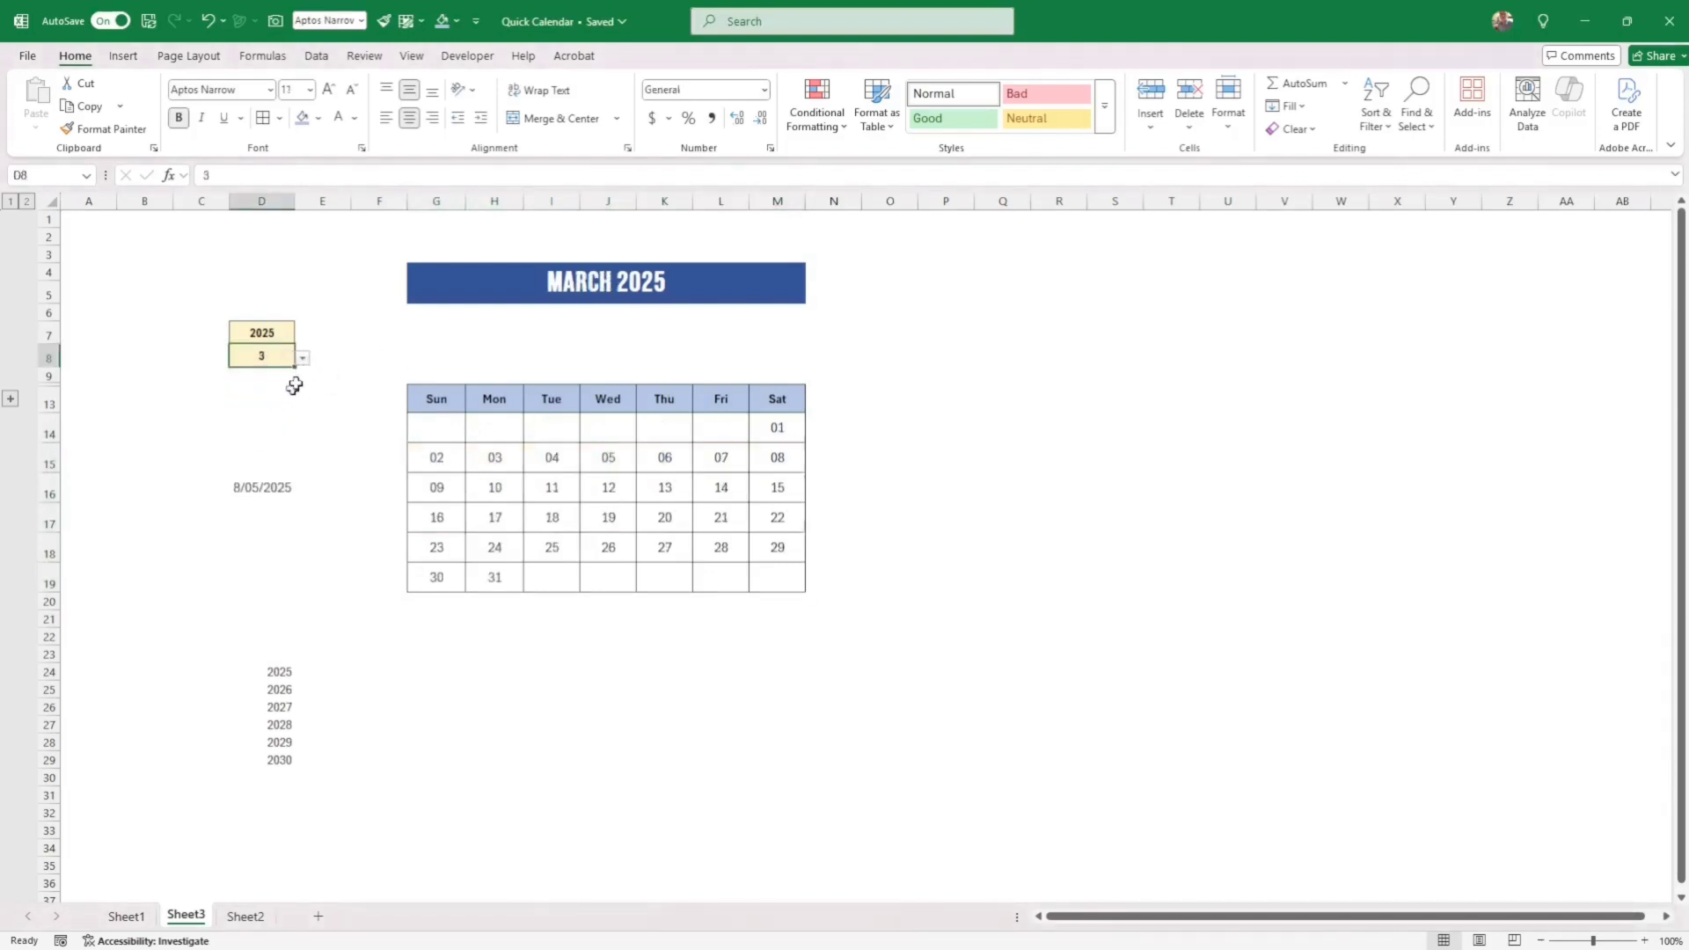
{"action": "left_click", "coordinate": [302, 358]}
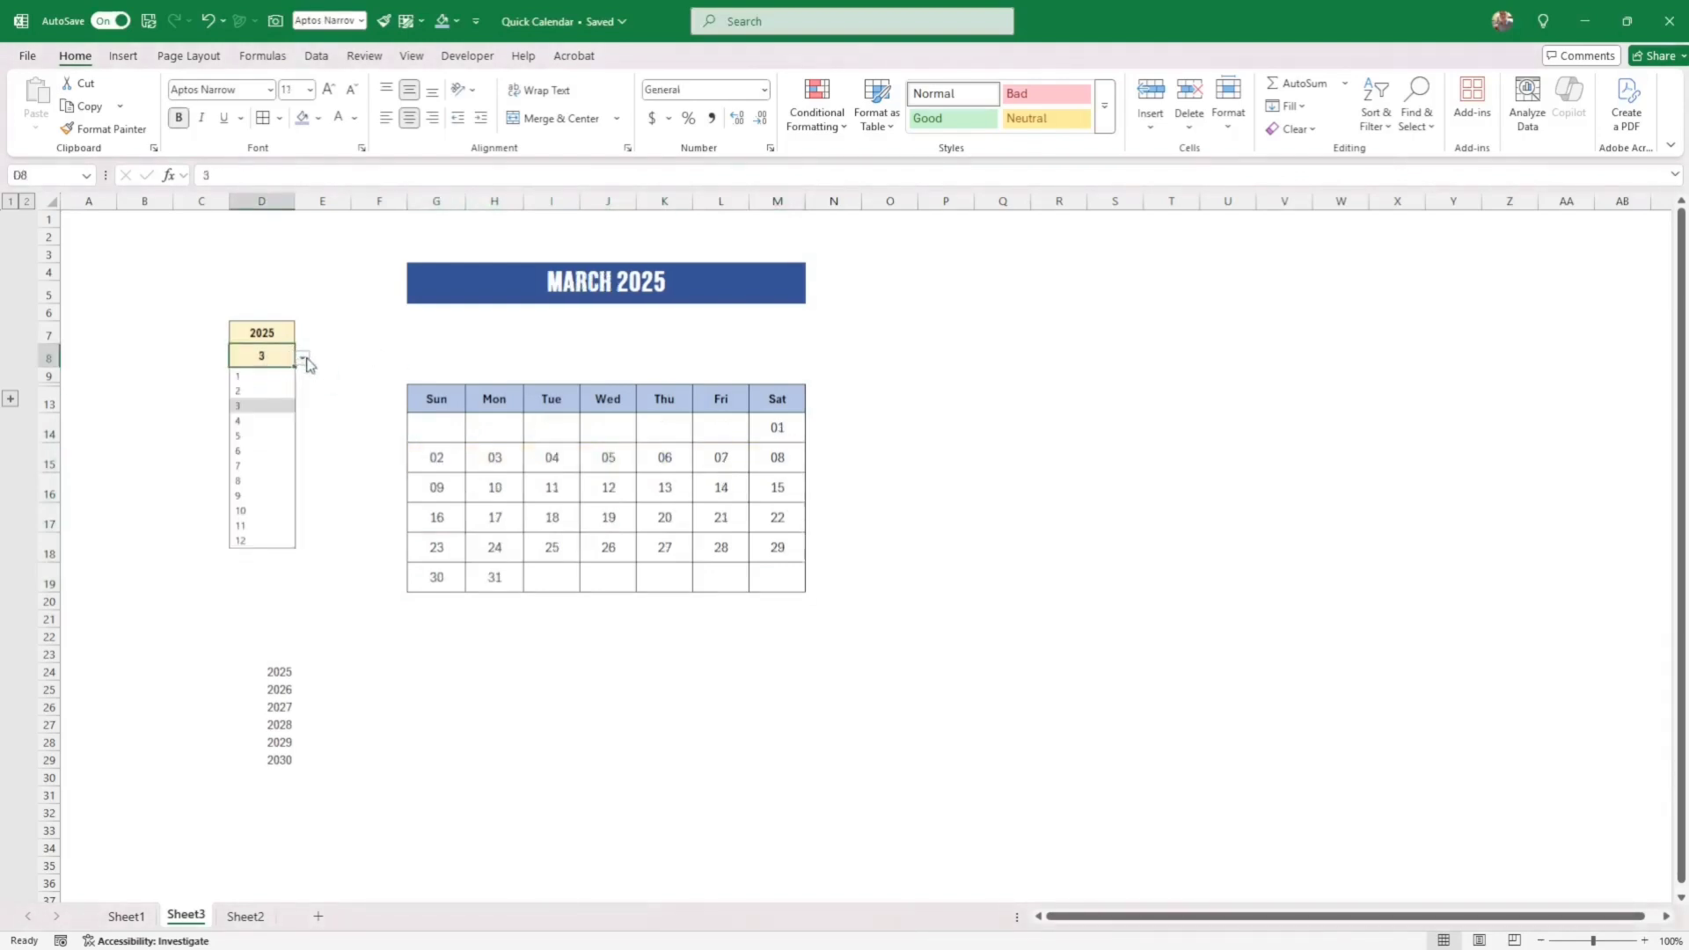
{"action": "left_click", "coordinate": [268, 434]}
Move the merged month-year title to G7:M8 and place the year and month dropdown cells beside it in D7:D8.
{"action": "left_click", "coordinate": [264, 486]}
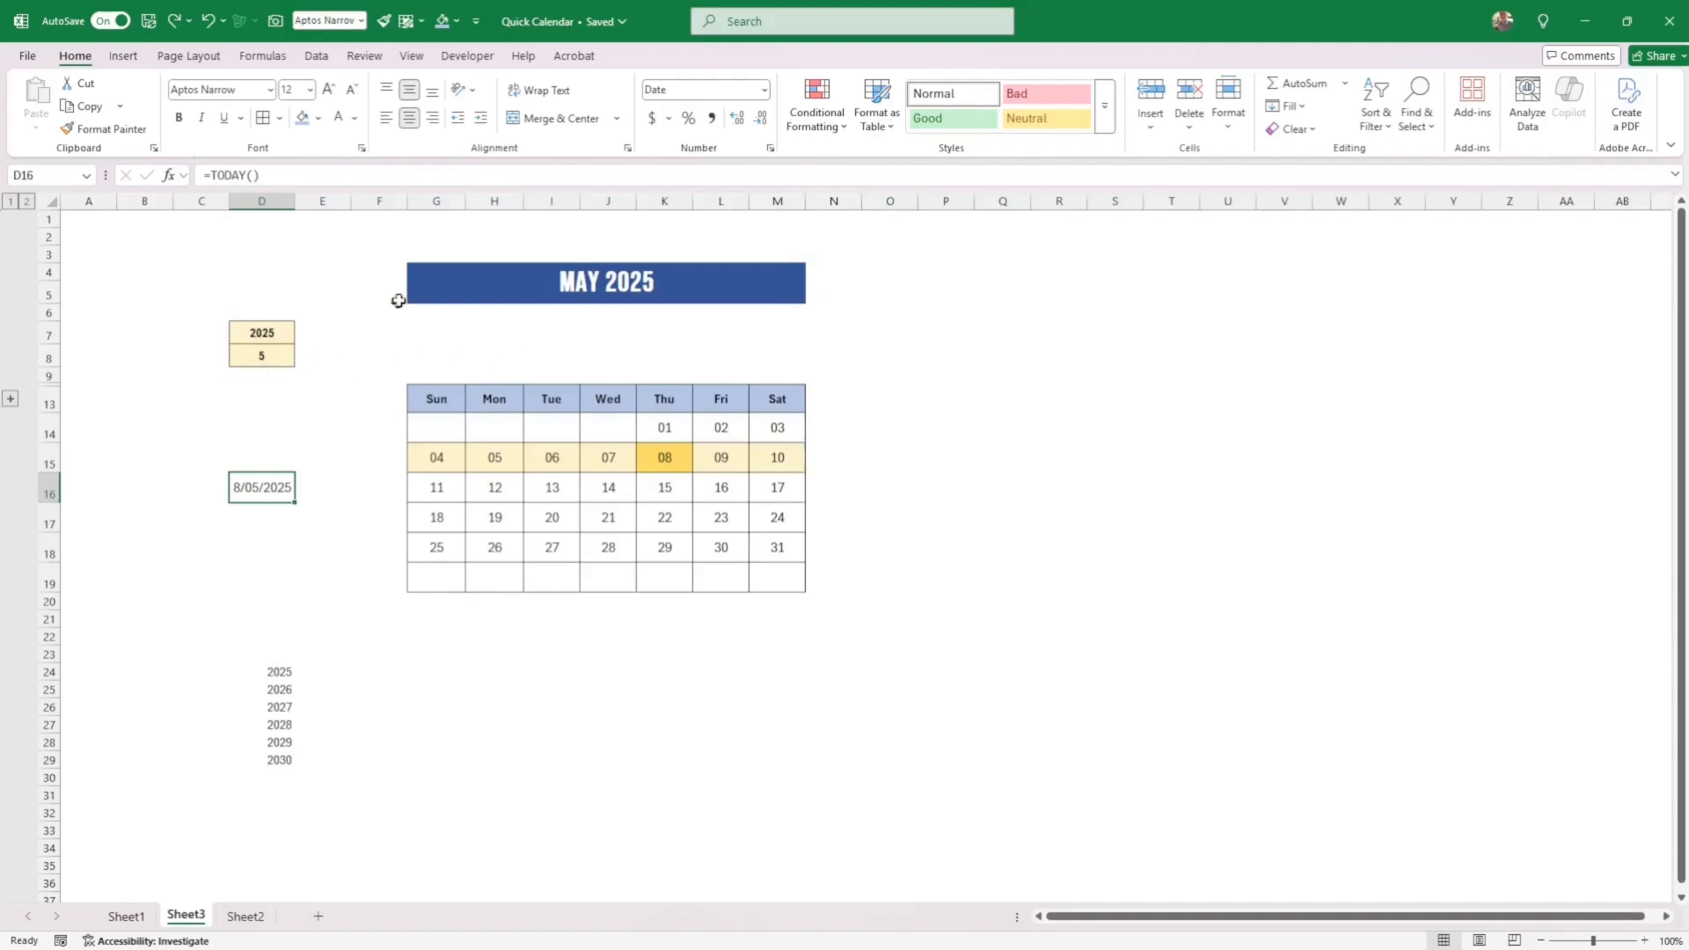
{"action": "left_click_drag", "start_coordinate": [268, 332], "coordinate": [272, 370]}
{"action": "left_click", "coordinate": [548, 282]}
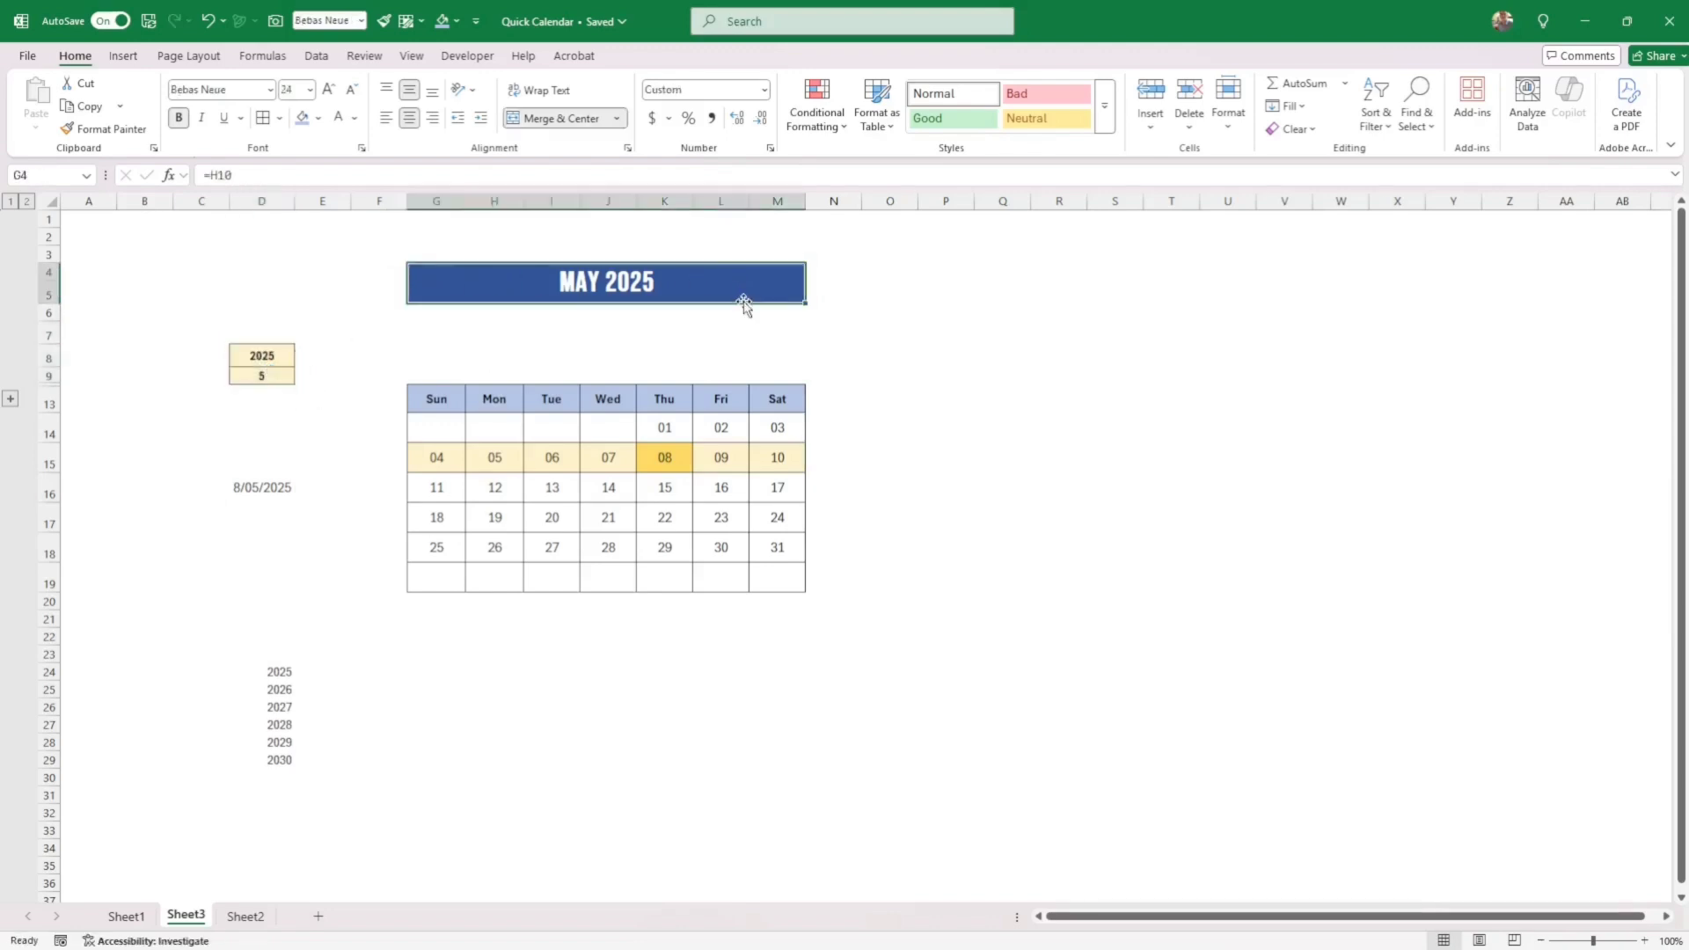
{"action": "left_click_drag", "start_coordinate": [747, 306], "coordinate": [730, 366]}
{"action": "mouse_move", "coordinate": [253, 357]}
{"action": "left_mouse_down"}
{"action": "mouse_move", "coordinate": [281, 380]}
{"action": "mouse_move", "coordinate": [282, 364]}
{"action": "left_mouse_up"}
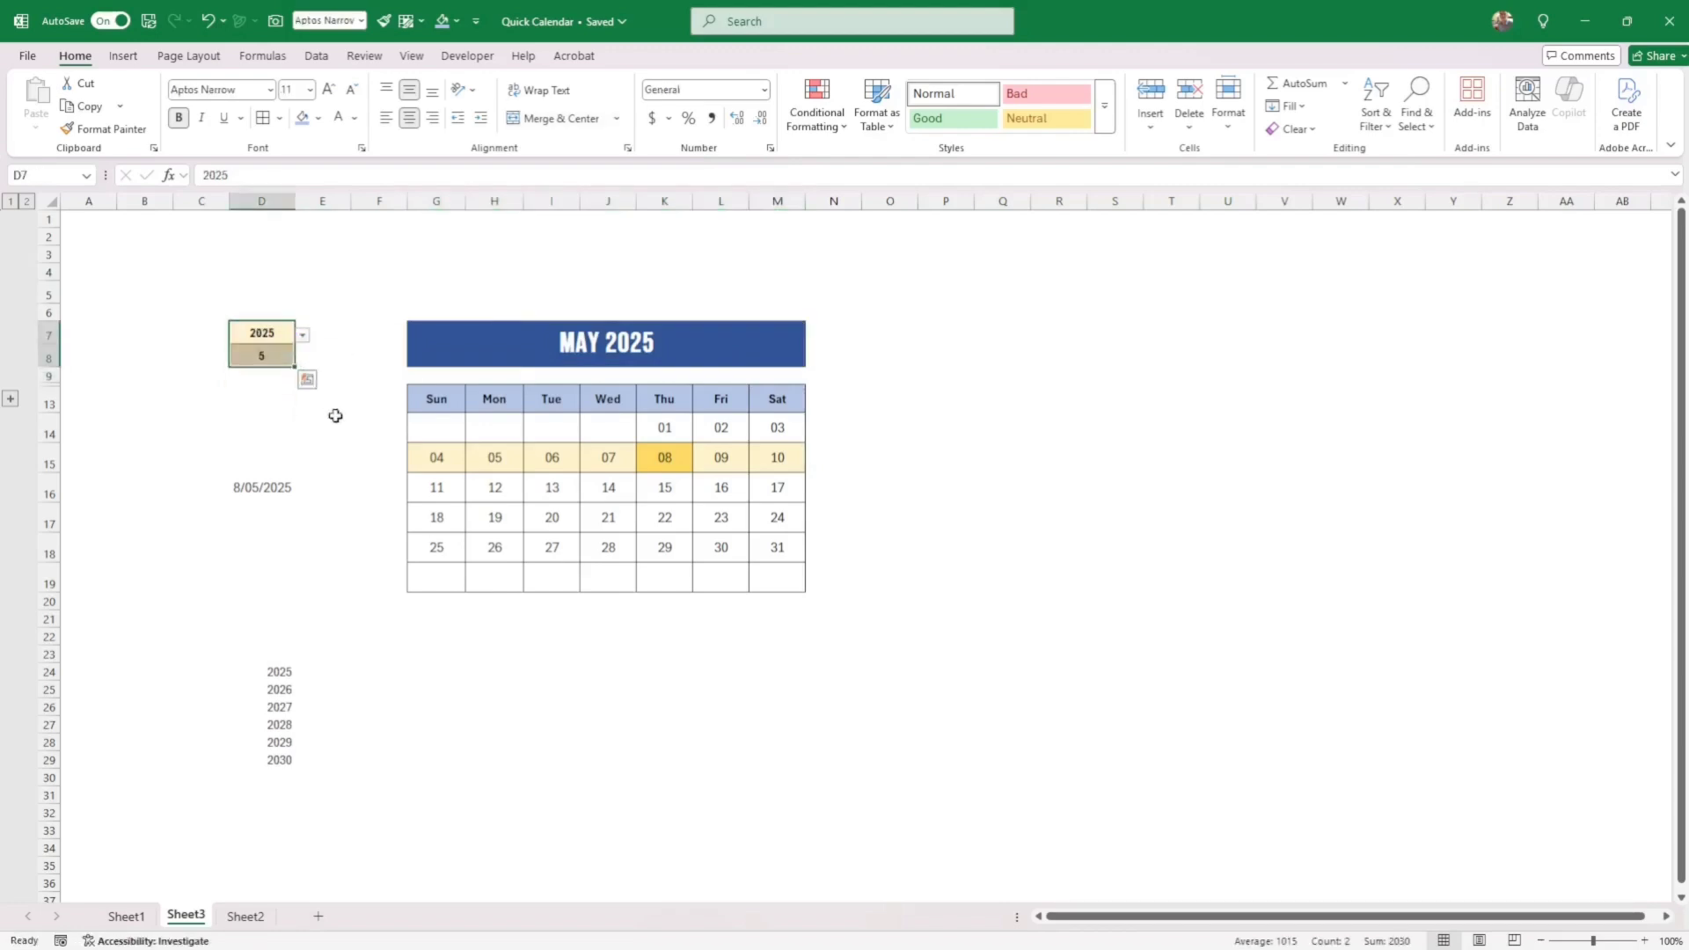
{"action": "left_click", "coordinate": [333, 419]}
{"action": "left_click", "coordinate": [1190, 586]}
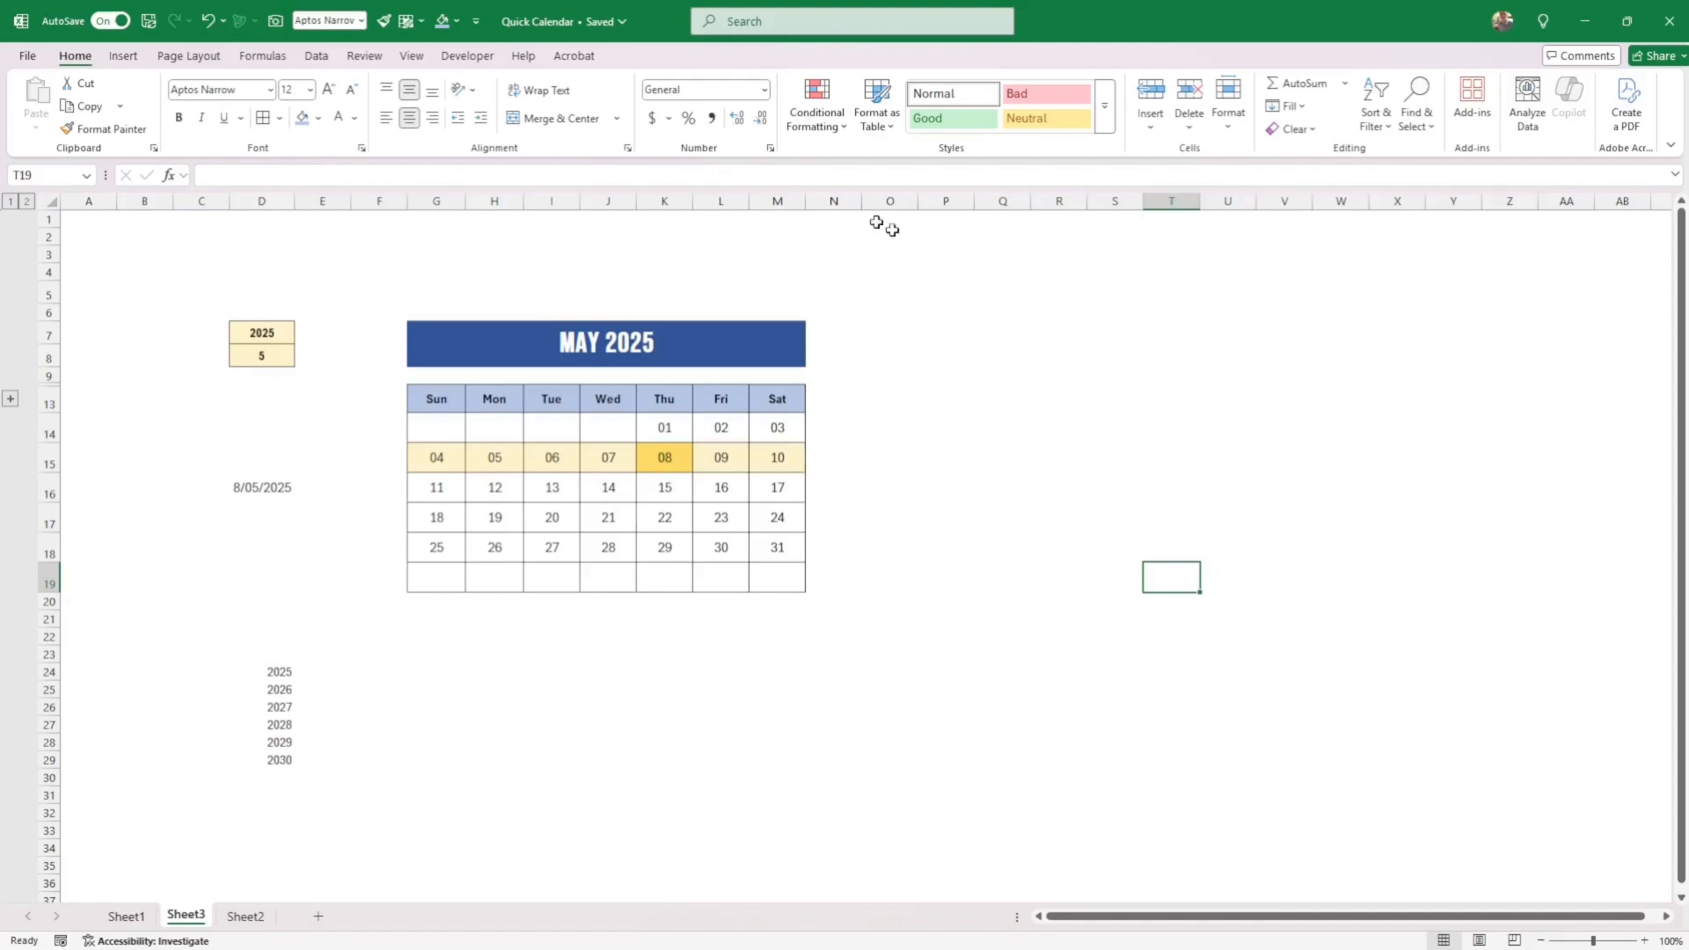
Expand the grouped helper rows 10 to 12 above the calendar's weekday headers.
{"action": "left_click", "coordinate": [7, 401]}
{"action": "left_click", "coordinate": [911, 339]}
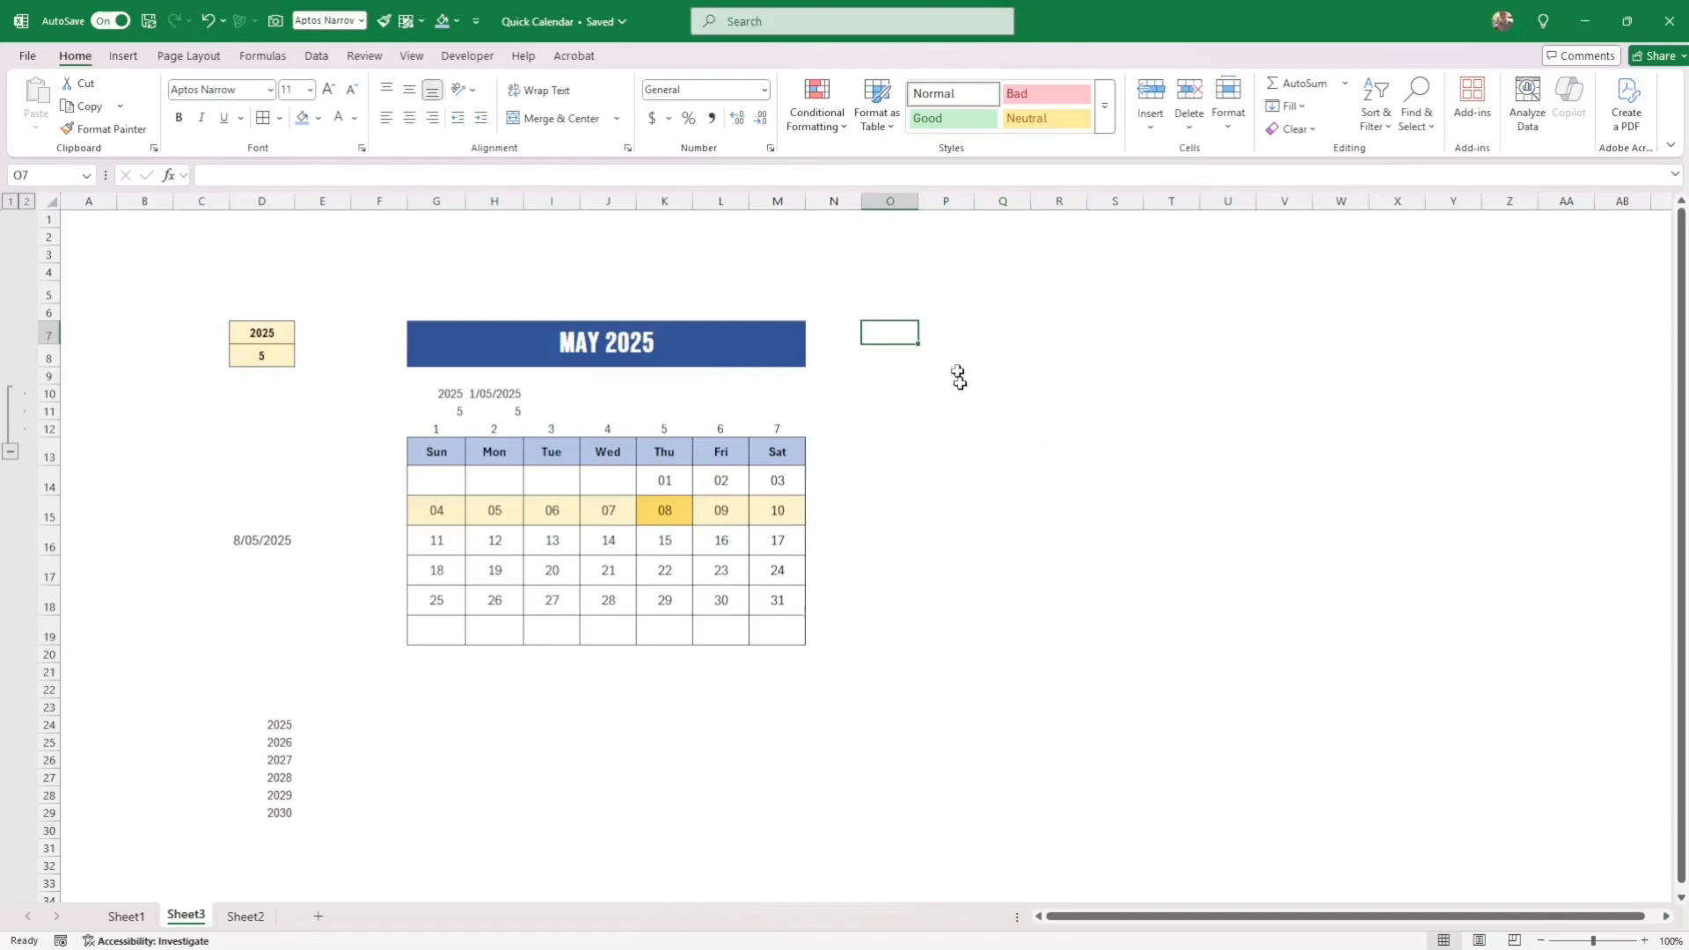
On Sheet1, widen column N so the June start date in N4 fits.
{"action": "left_click", "coordinate": [119, 917]}
{"action": "left_click", "coordinate": [634, 422]}
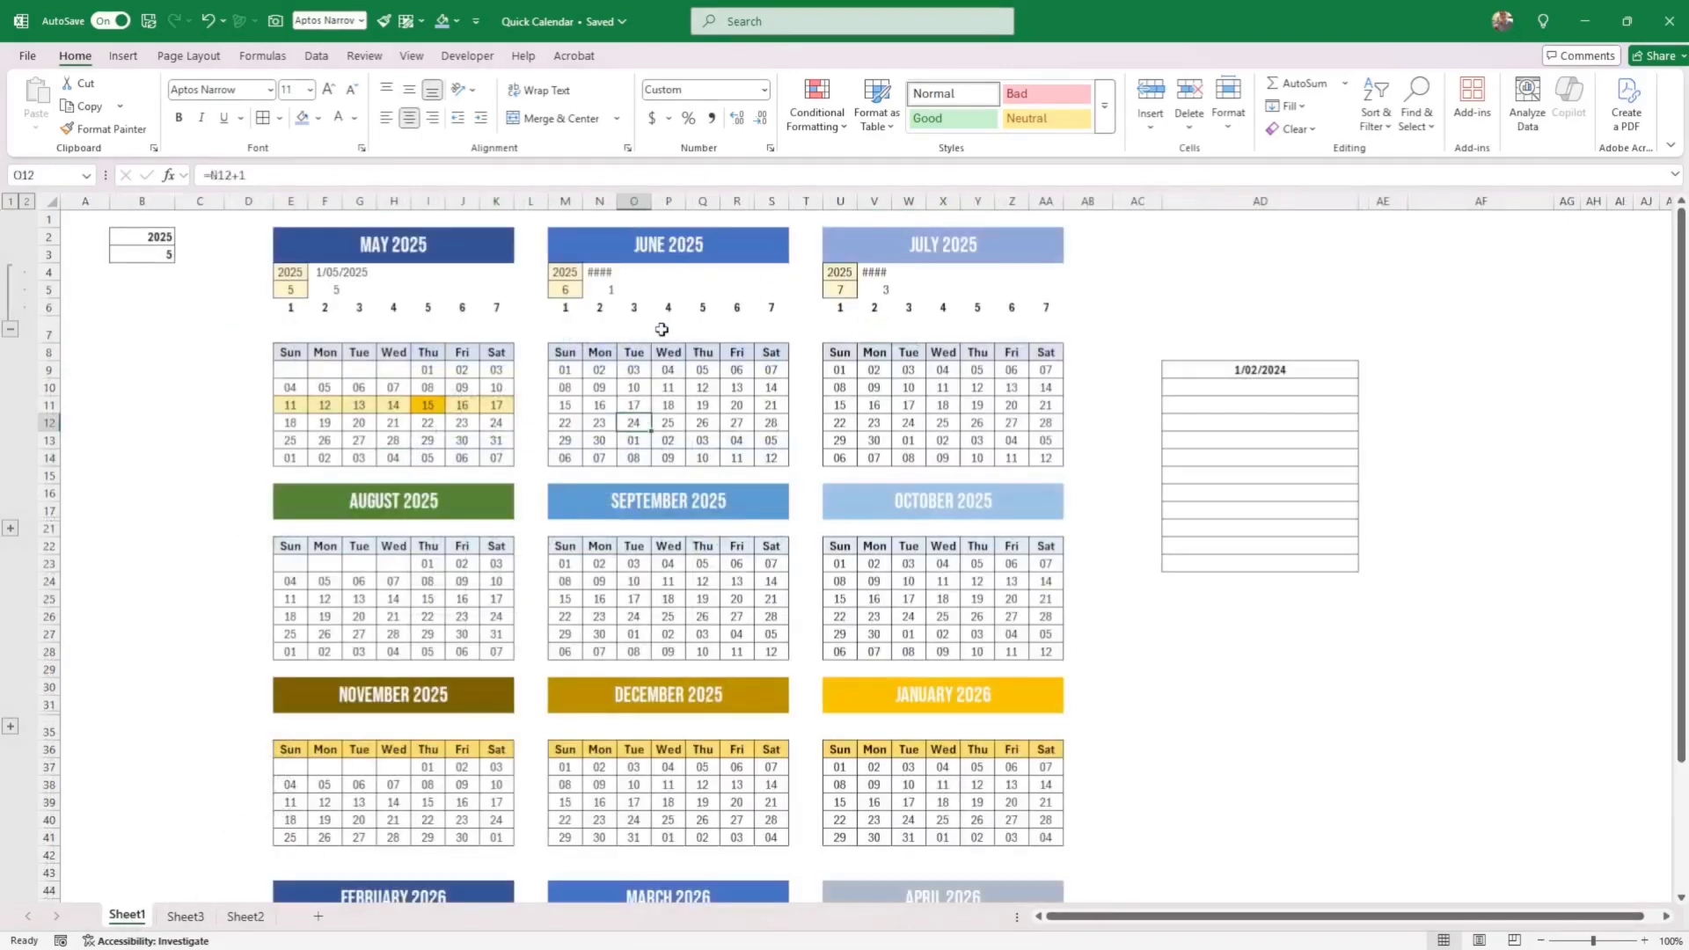
{"action": "left_click", "coordinate": [565, 271]}
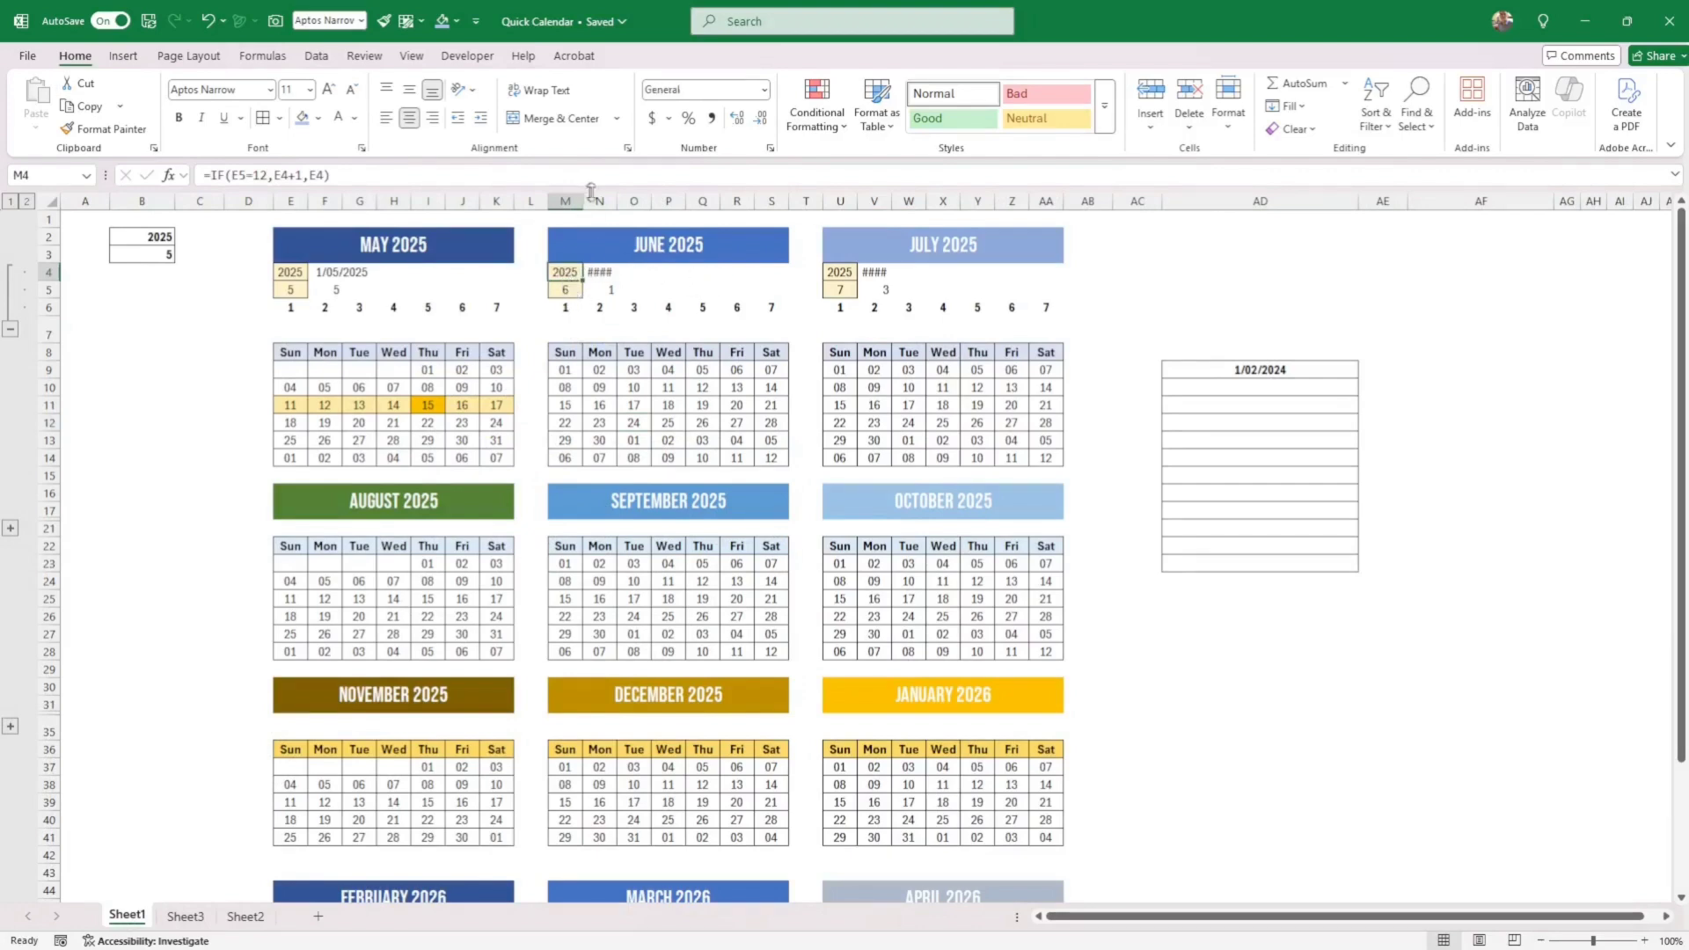
{"action": "left_click_drag", "start_coordinate": [623, 203], "coordinate": [640, 203]}
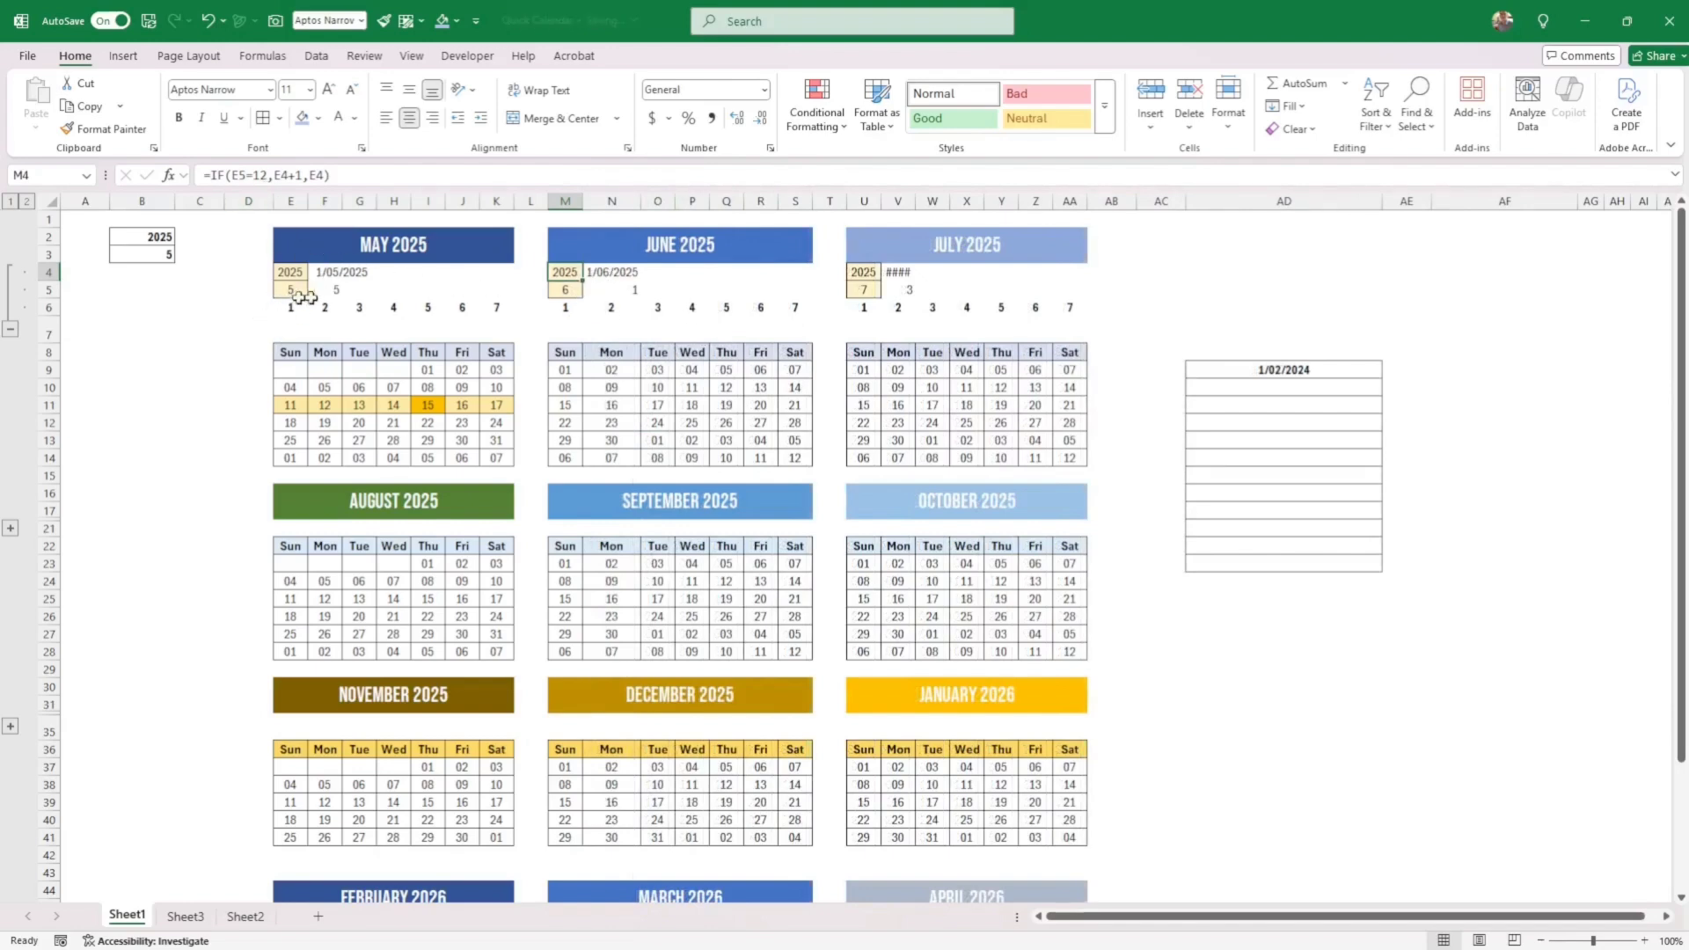
Examine how June's year, month, start date and weekday formulas in M4:N5 build on May's cells and feed the date grid M9:S14.
{"action": "left_click", "coordinate": [291, 290]}
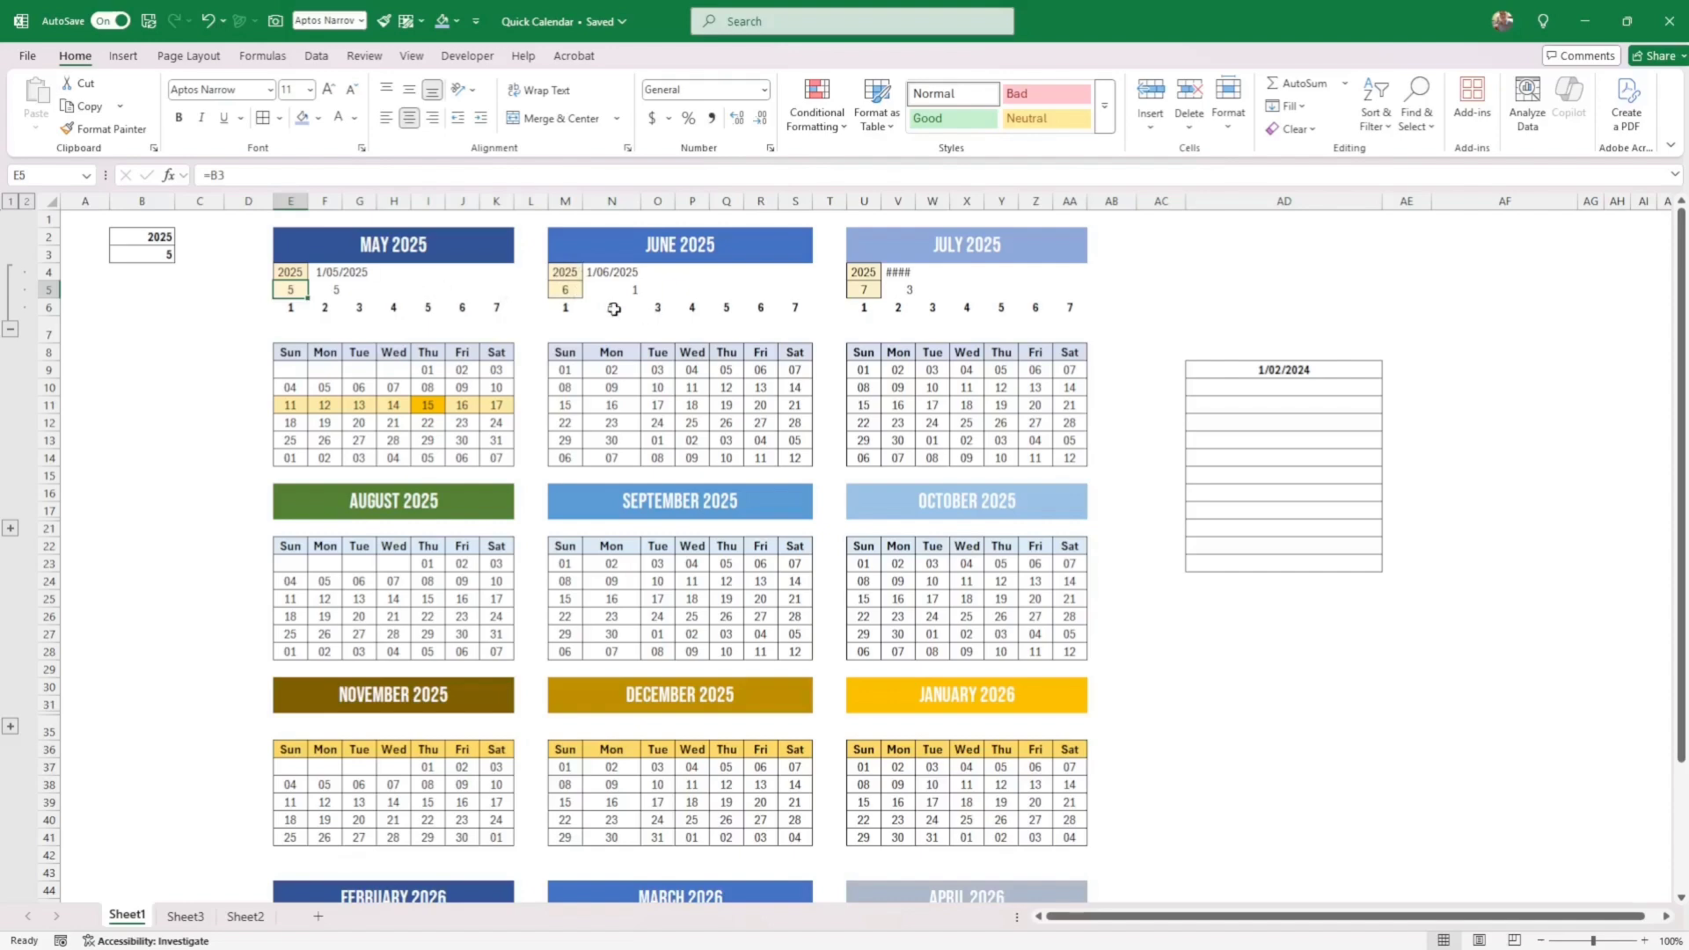
{"action": "left_click", "coordinate": [569, 278]}
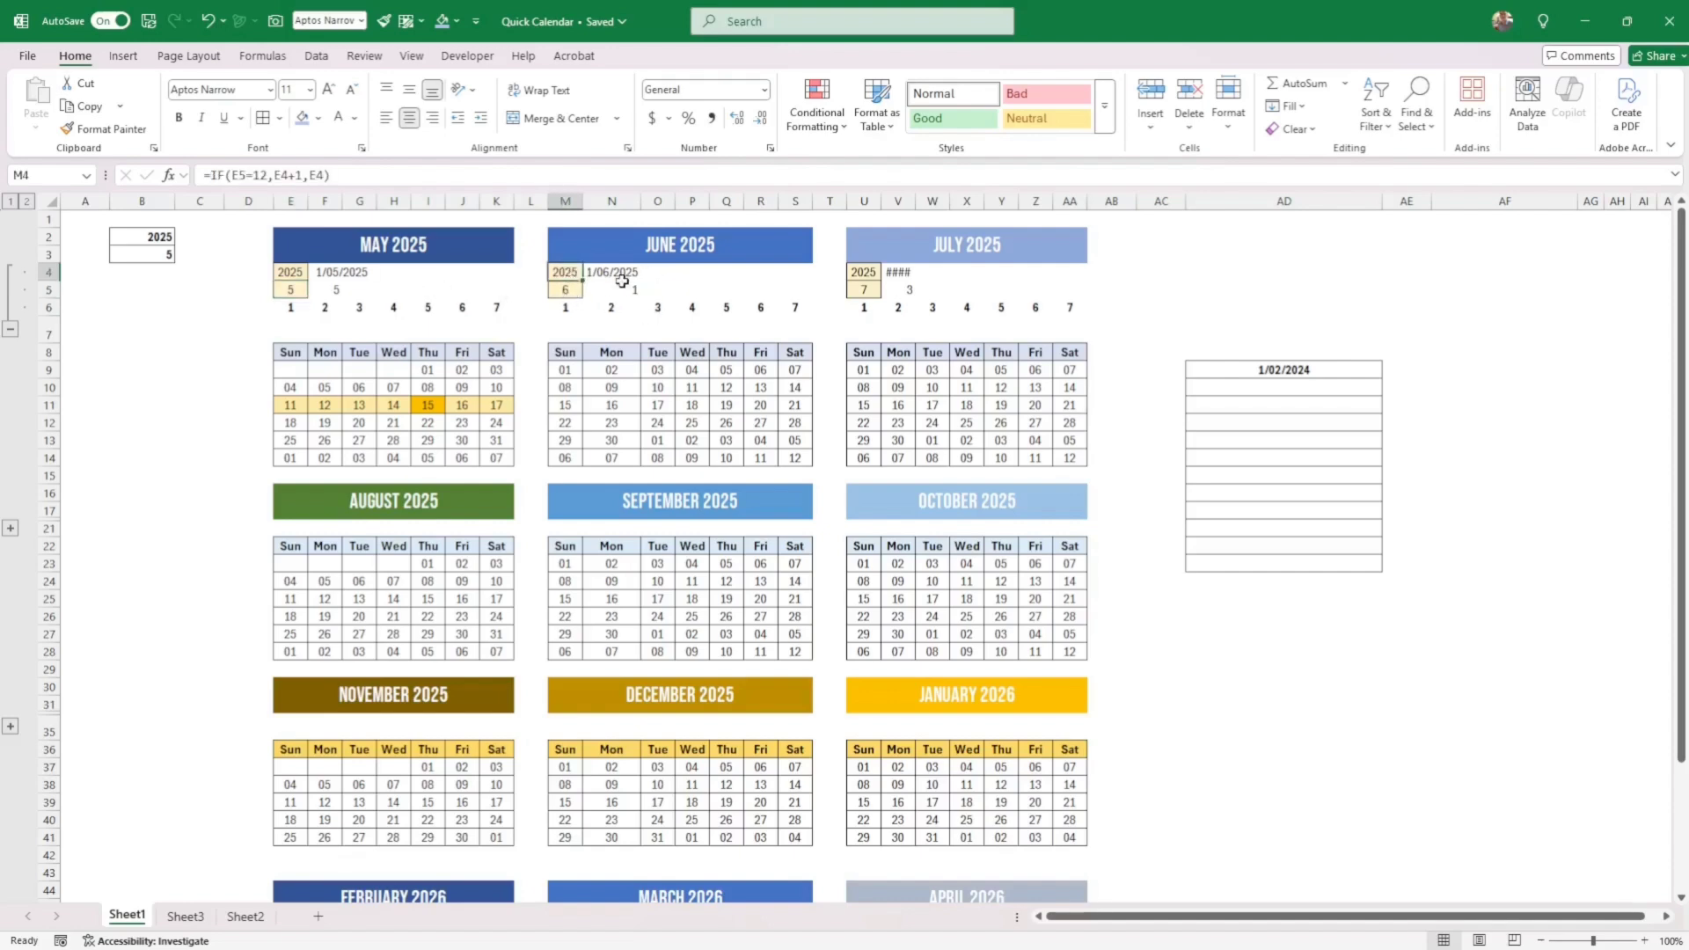
{"action": "left_click", "coordinate": [569, 291]}
{"action": "left_click", "coordinate": [576, 274]}
{"action": "left_click", "coordinate": [607, 273]}
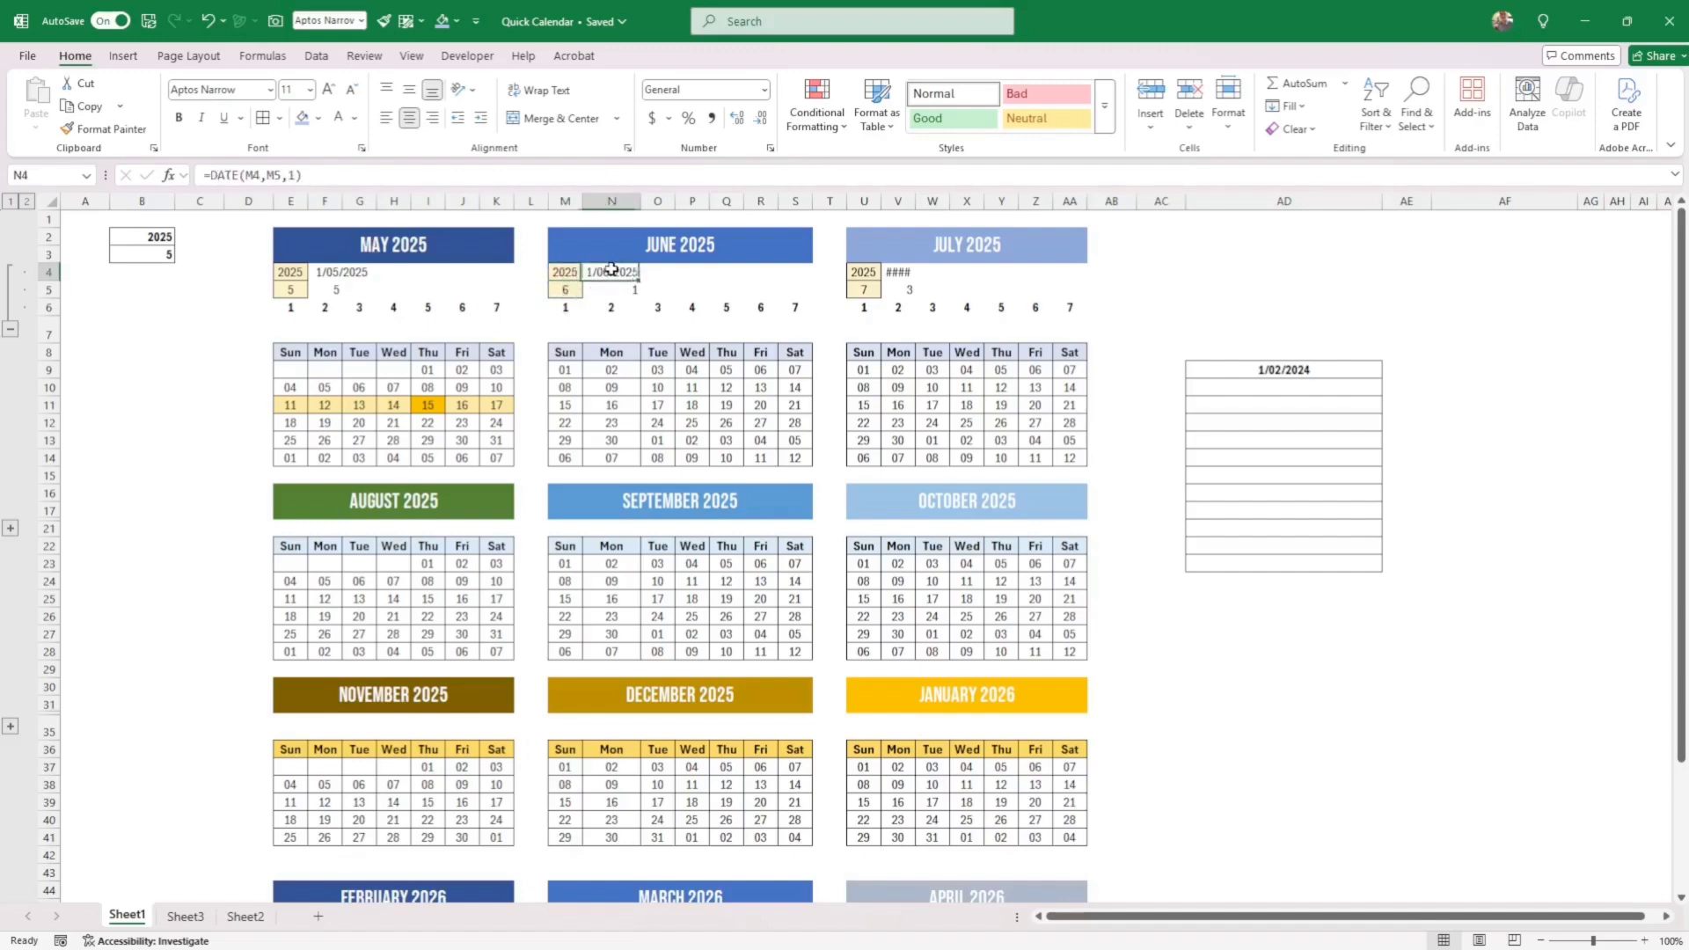
{"action": "left_click", "coordinate": [628, 291]}
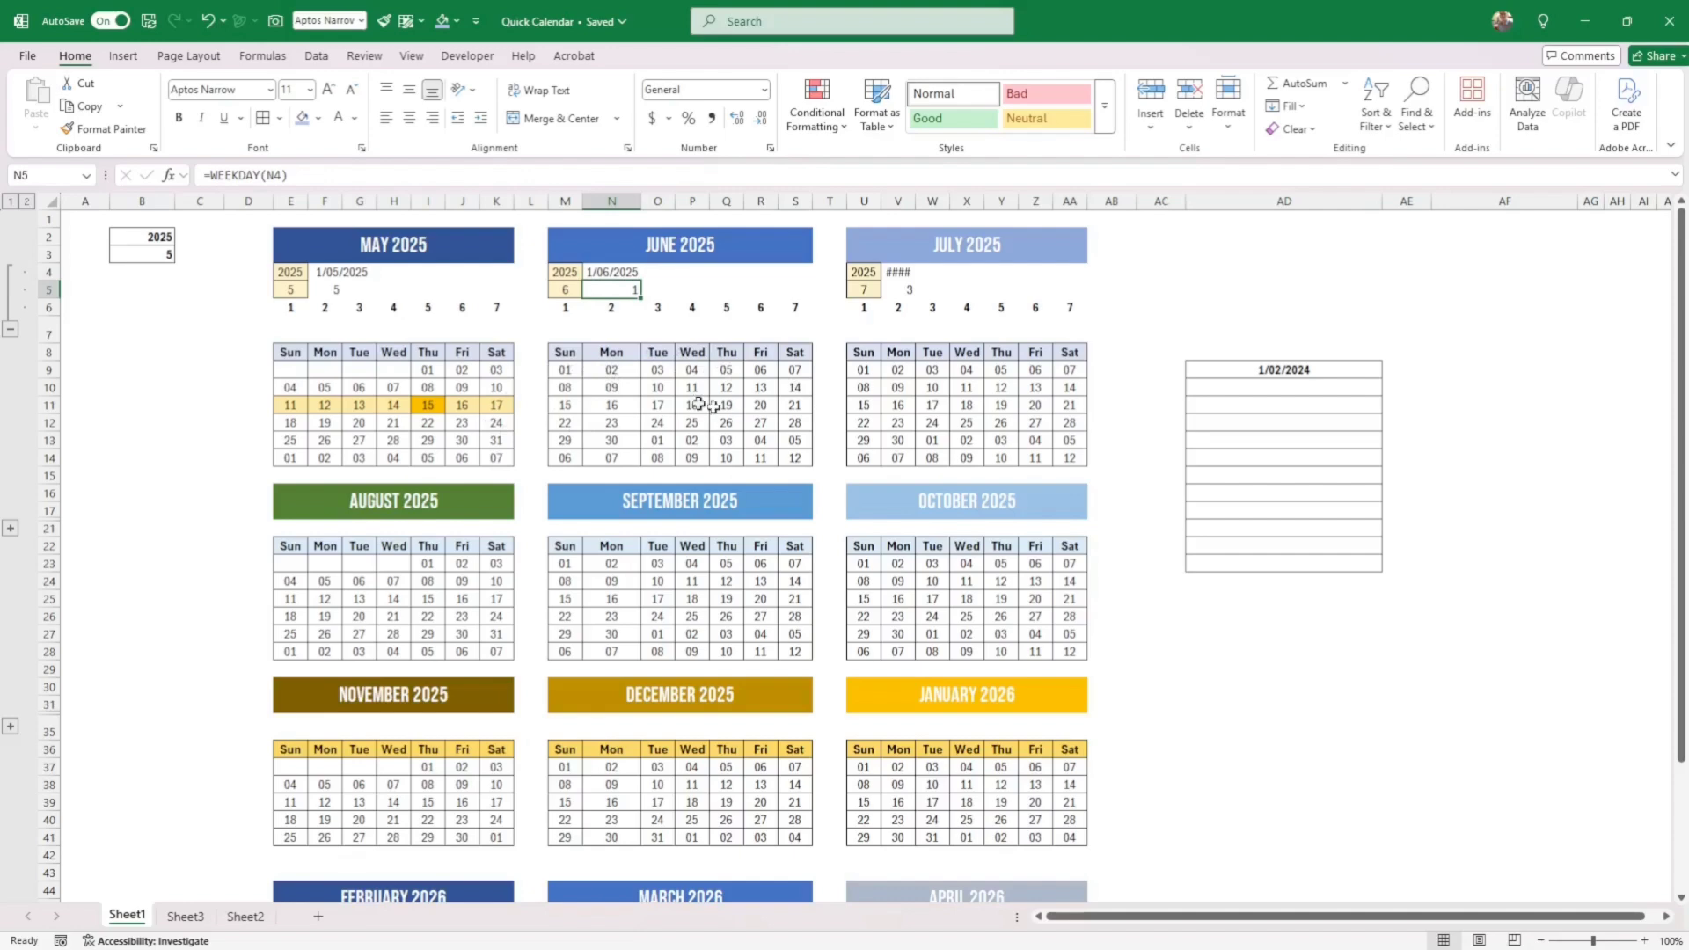
{"action": "left_click_drag", "start_coordinate": [565, 371], "coordinate": [800, 457]}
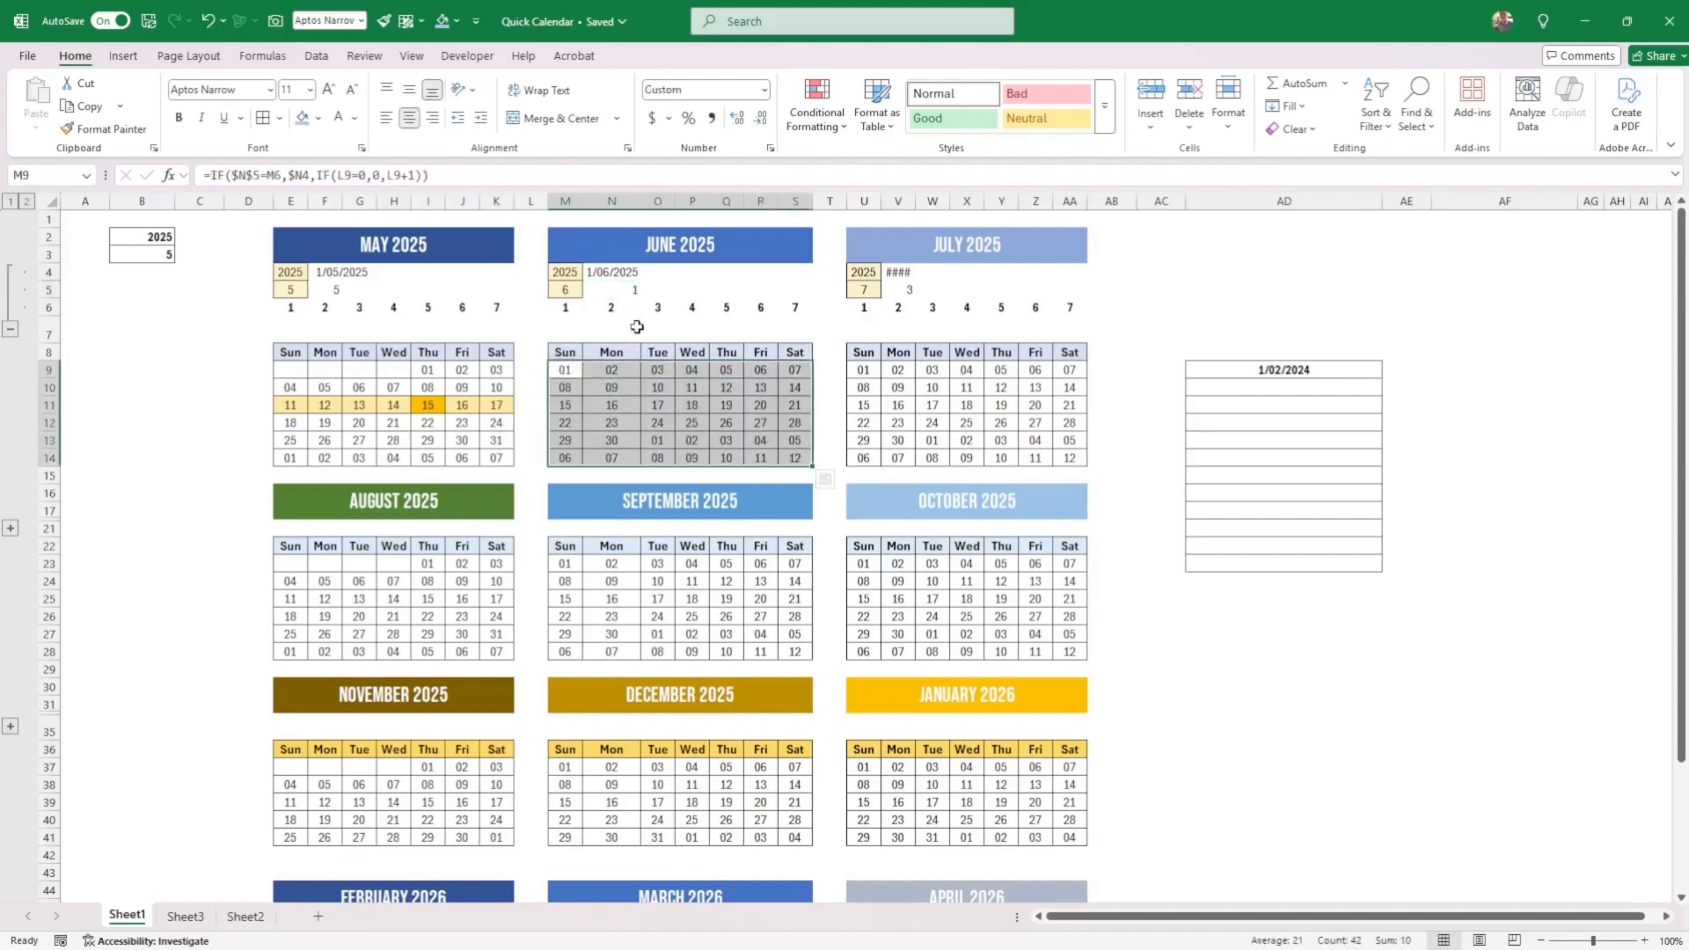
{"action": "left_click", "coordinate": [561, 292]}
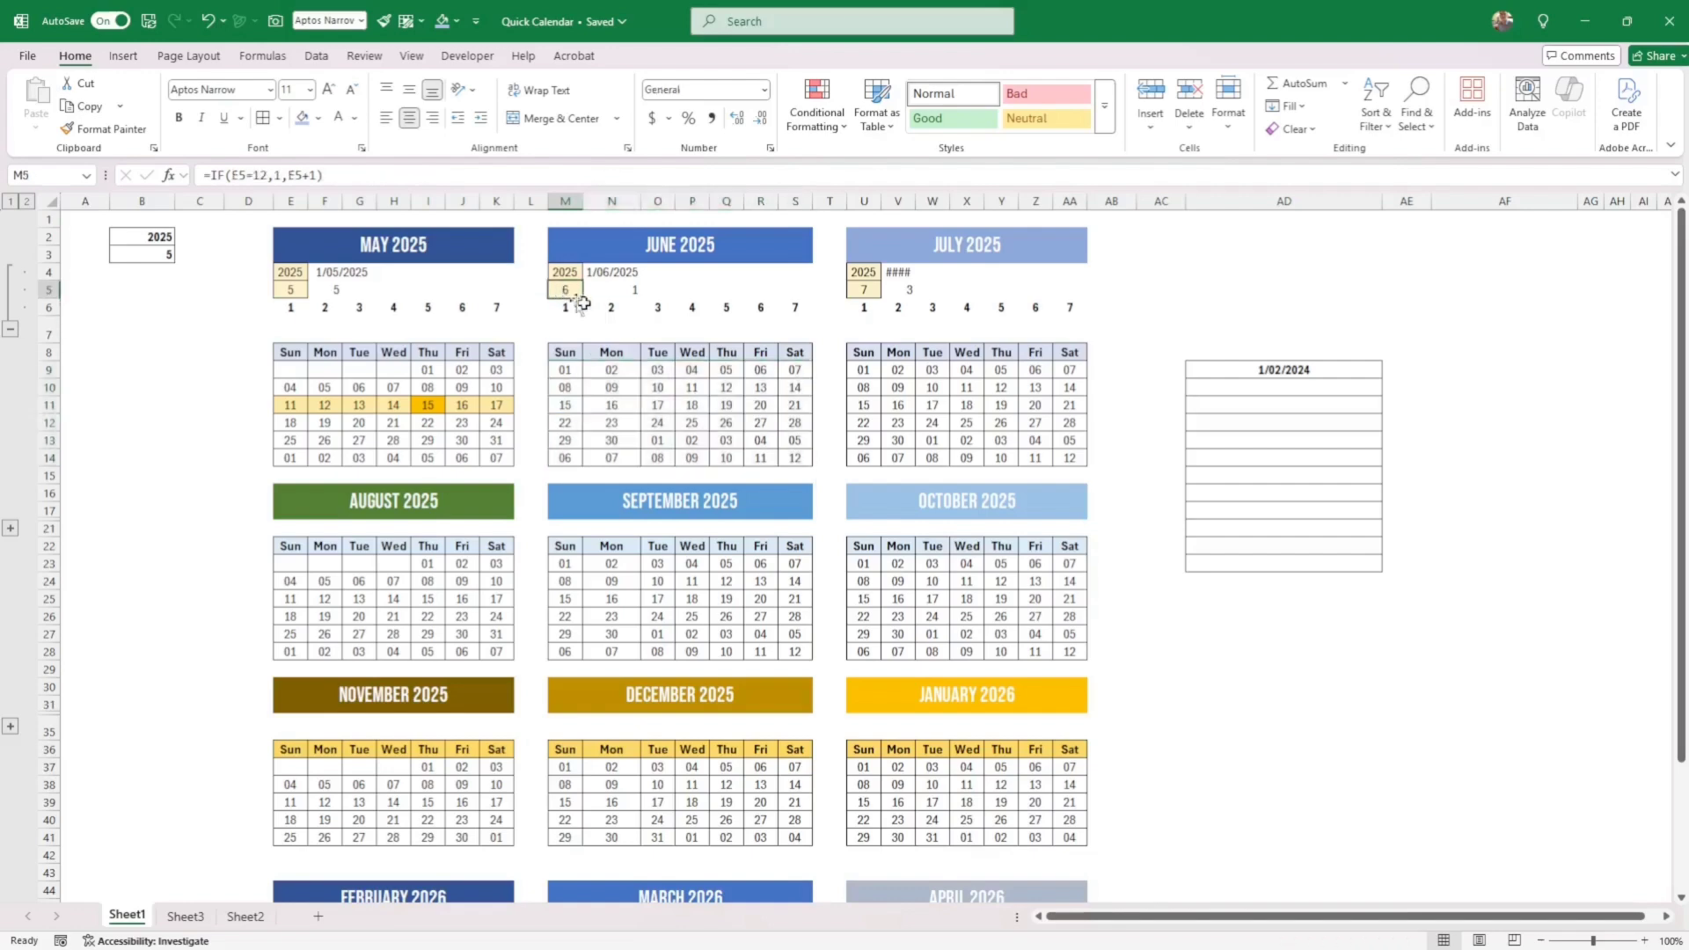
{"action": "left_click", "coordinate": [613, 291]}
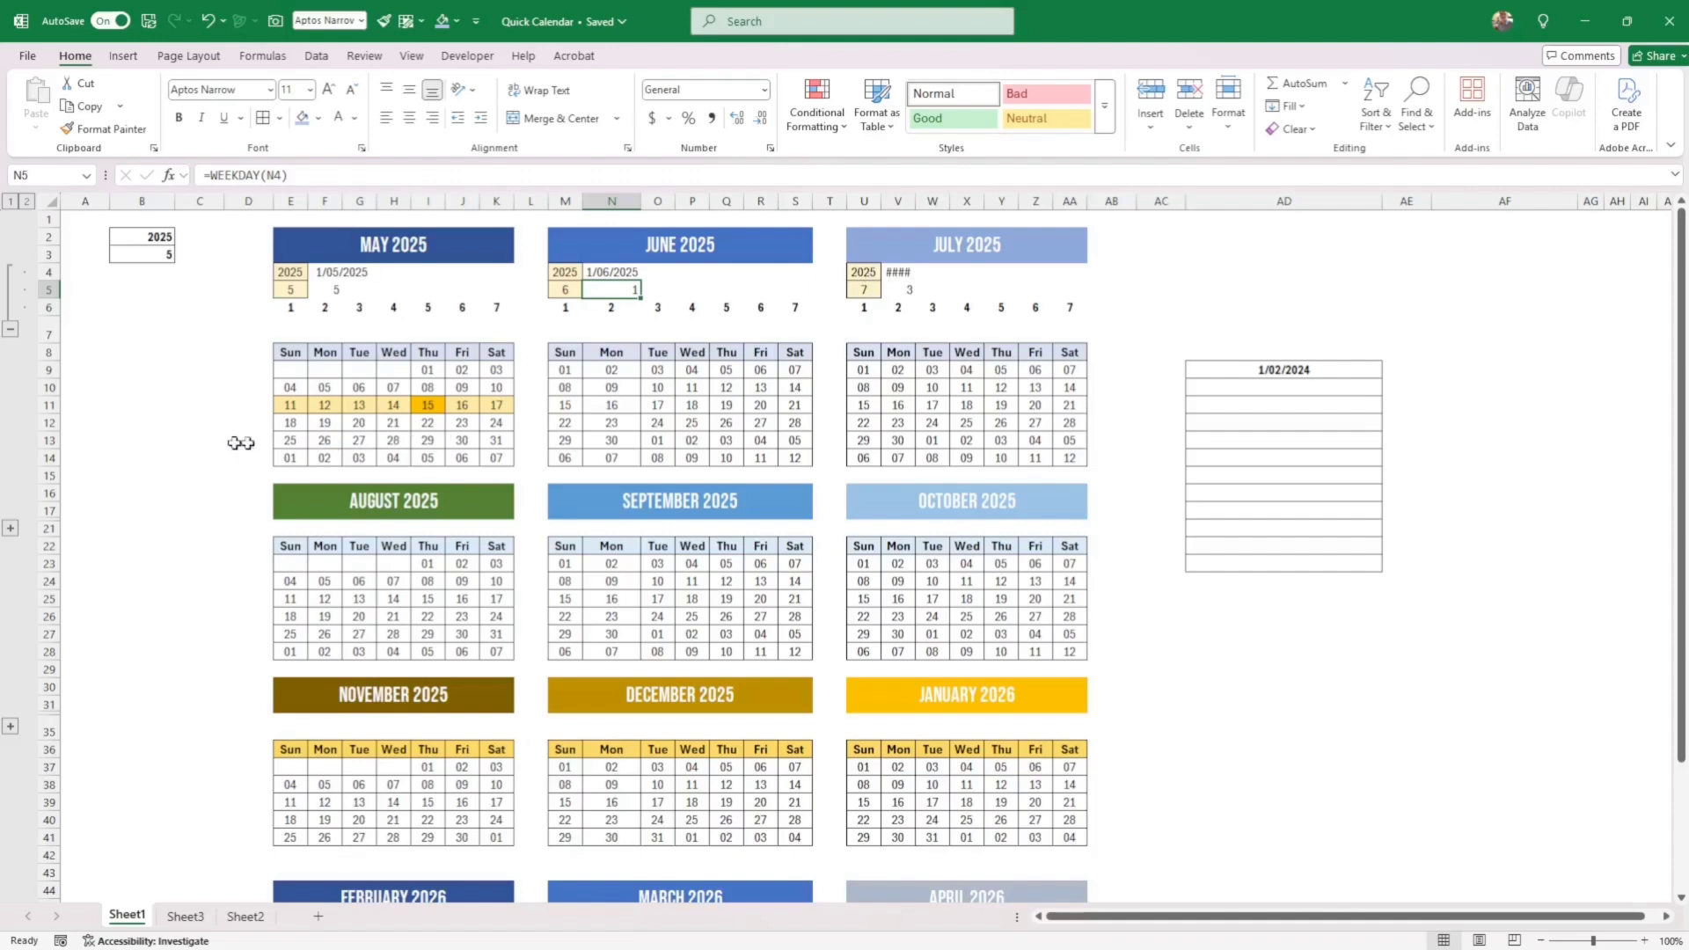
On Sheet3, enter the date 19/05/2025 in G3 and the event "Pay taxes" in H3.
{"action": "key", "text": "ctrl+Page_Down"}
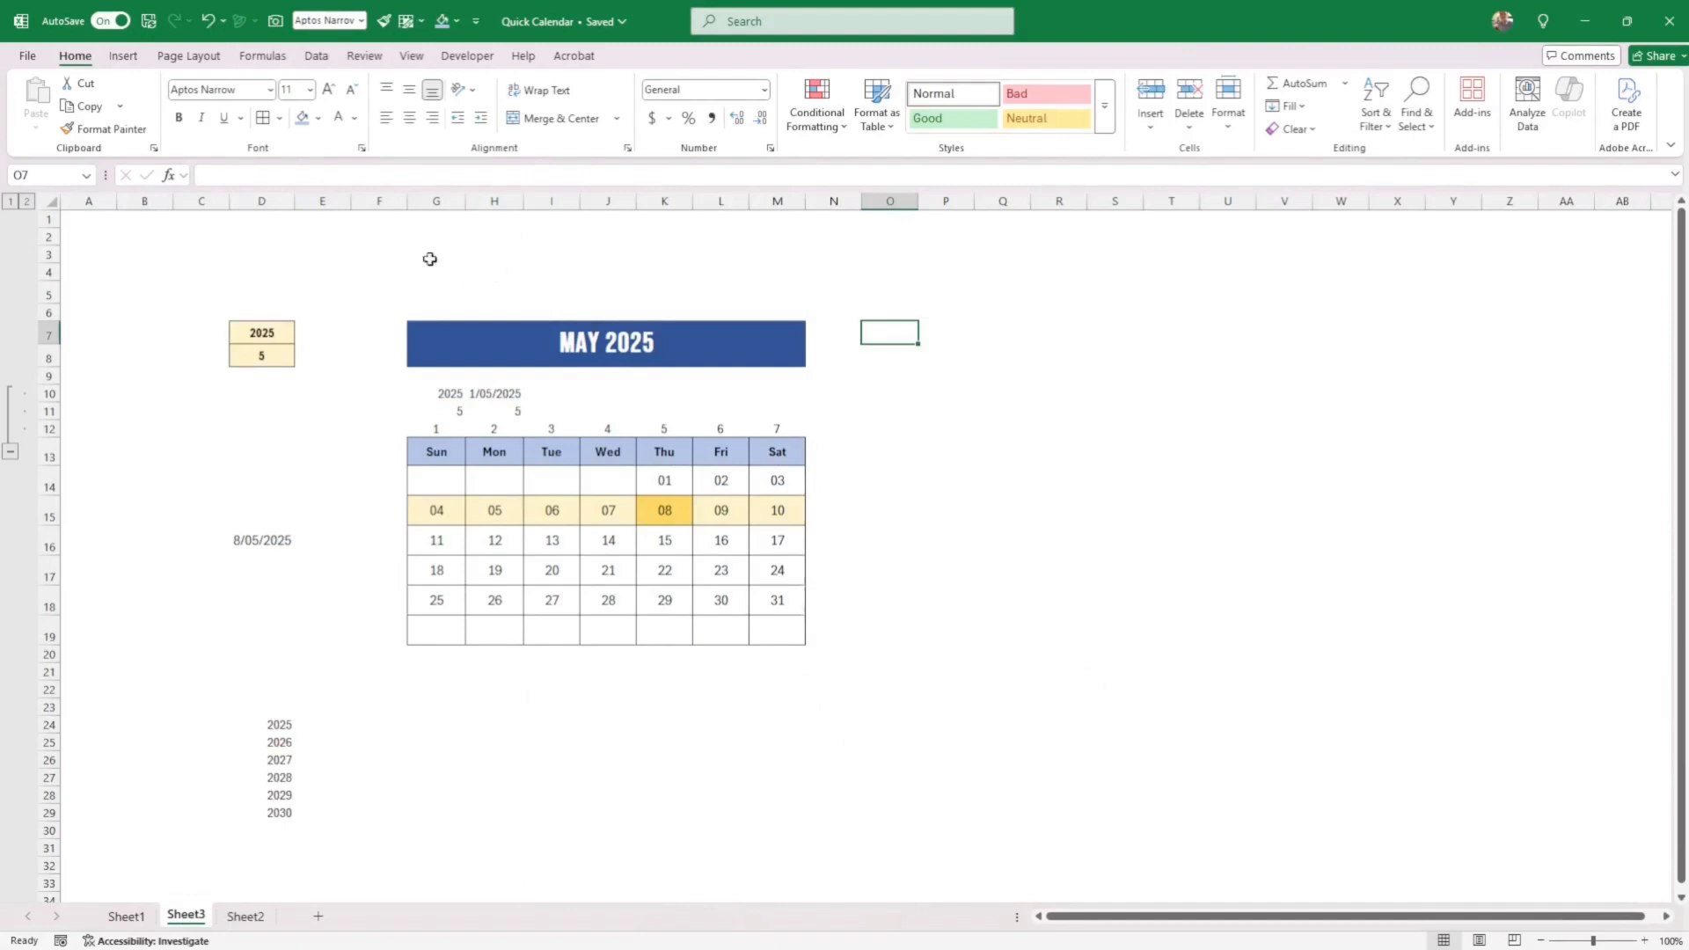
{"action": "left_click", "coordinate": [429, 255]}
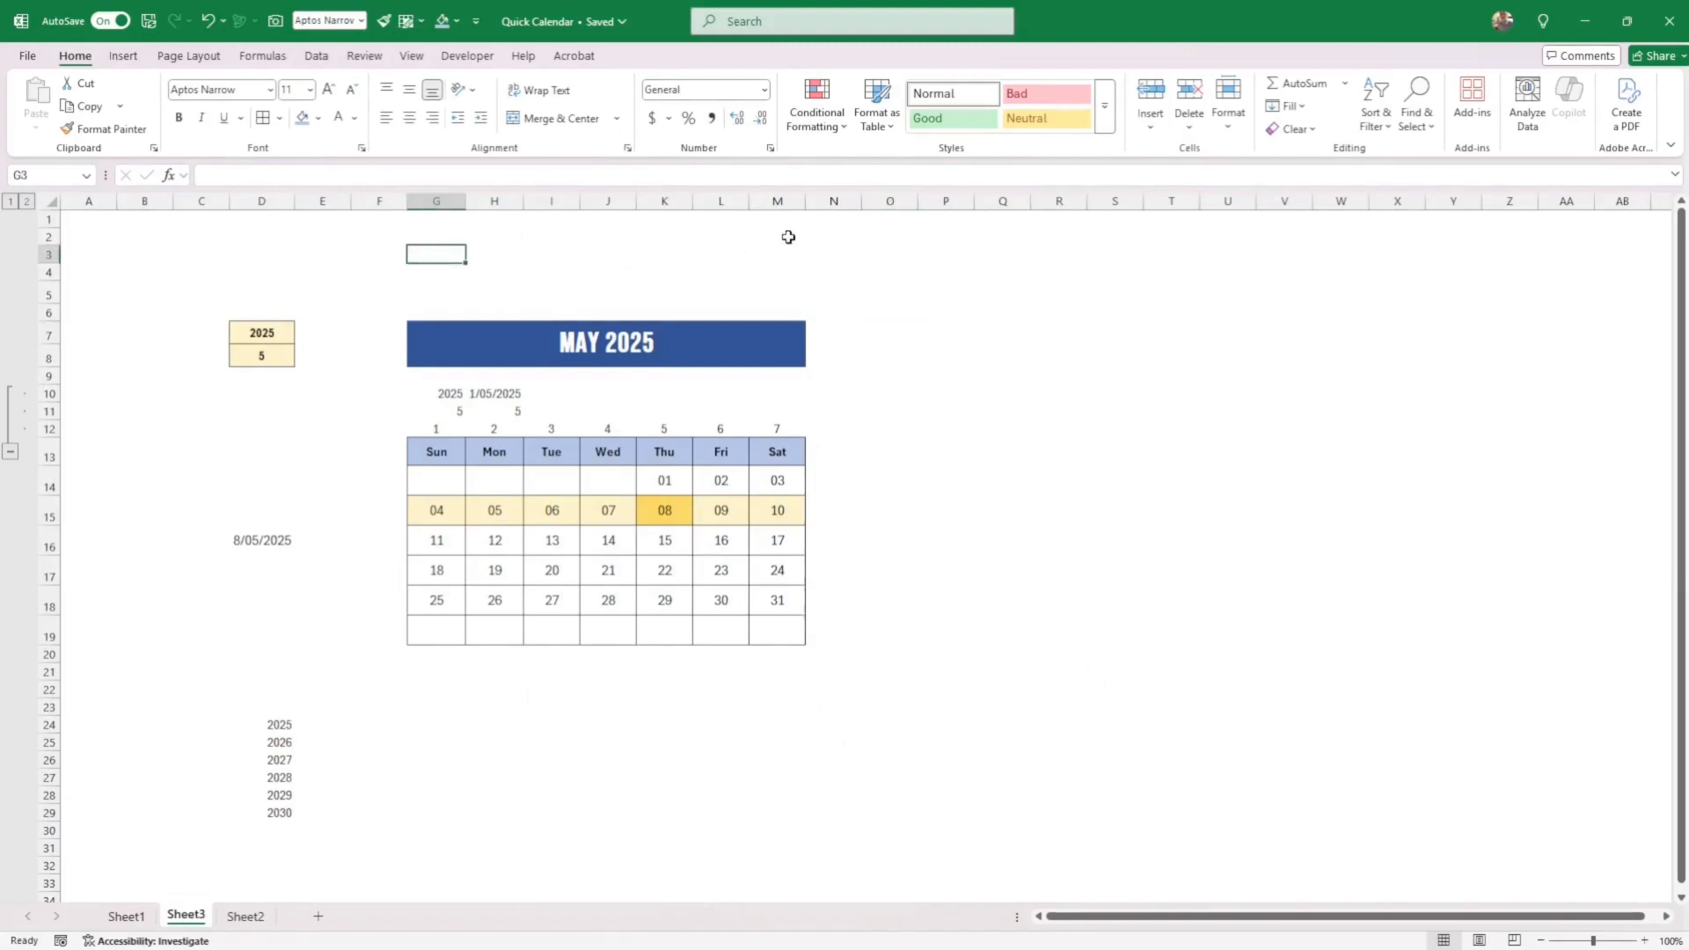
{"action": "type", "text": "19/5/202"}
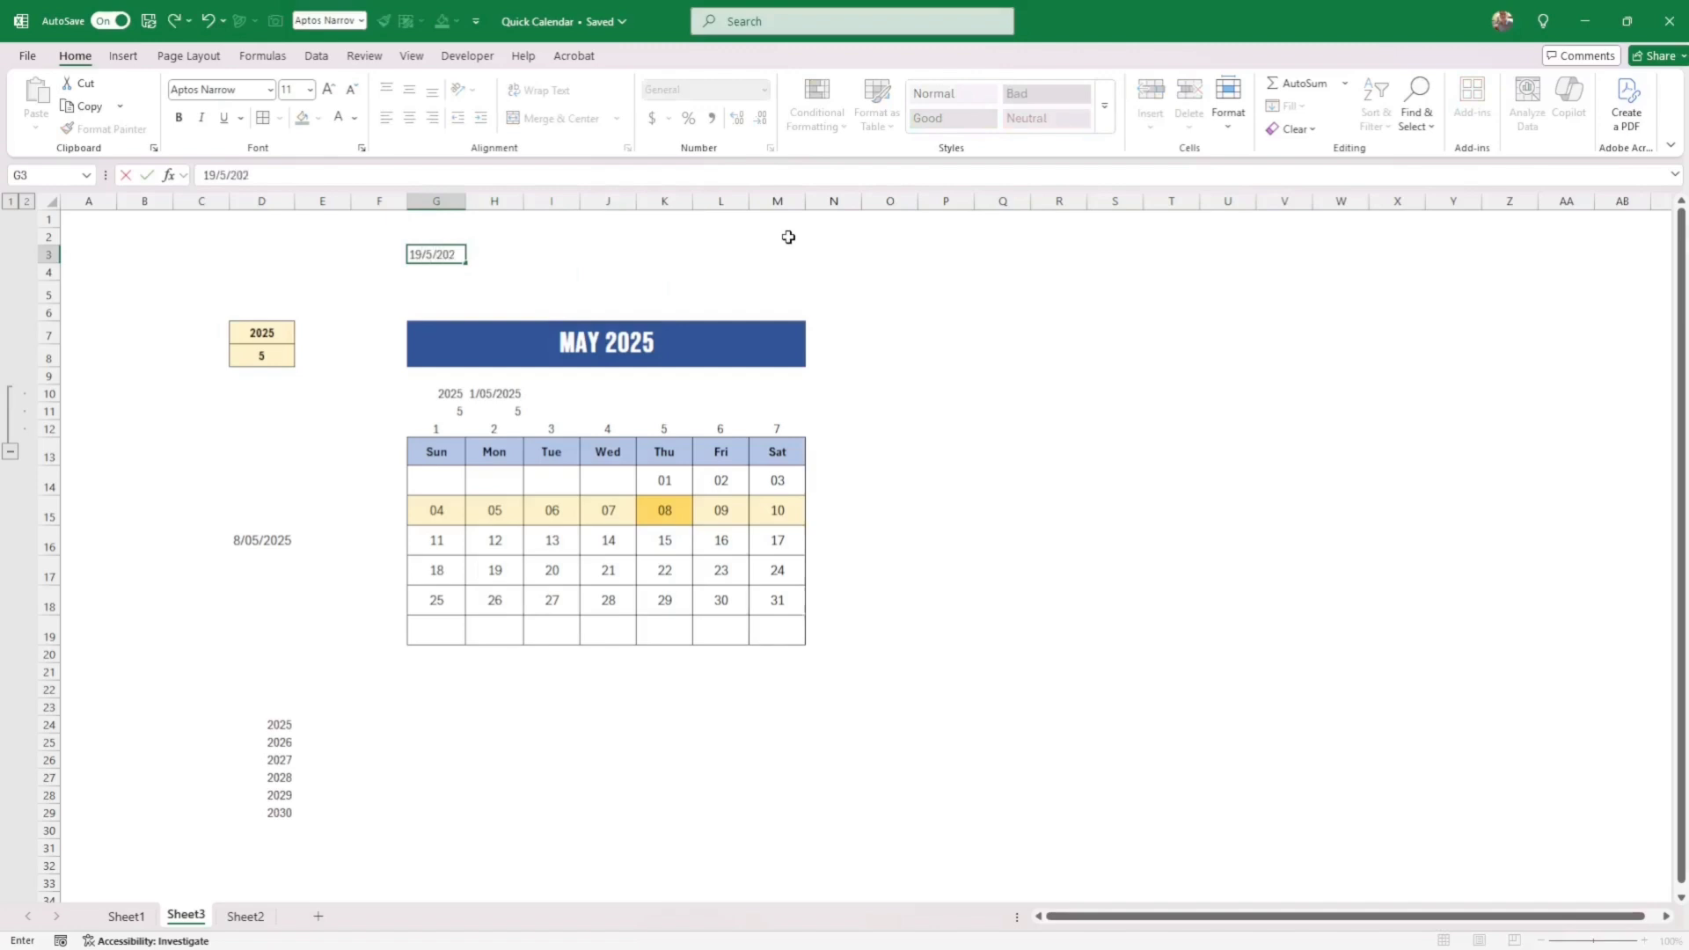
{"action": "type", "text": "/05/2025"}
{"action": "key", "text": "Tab"}
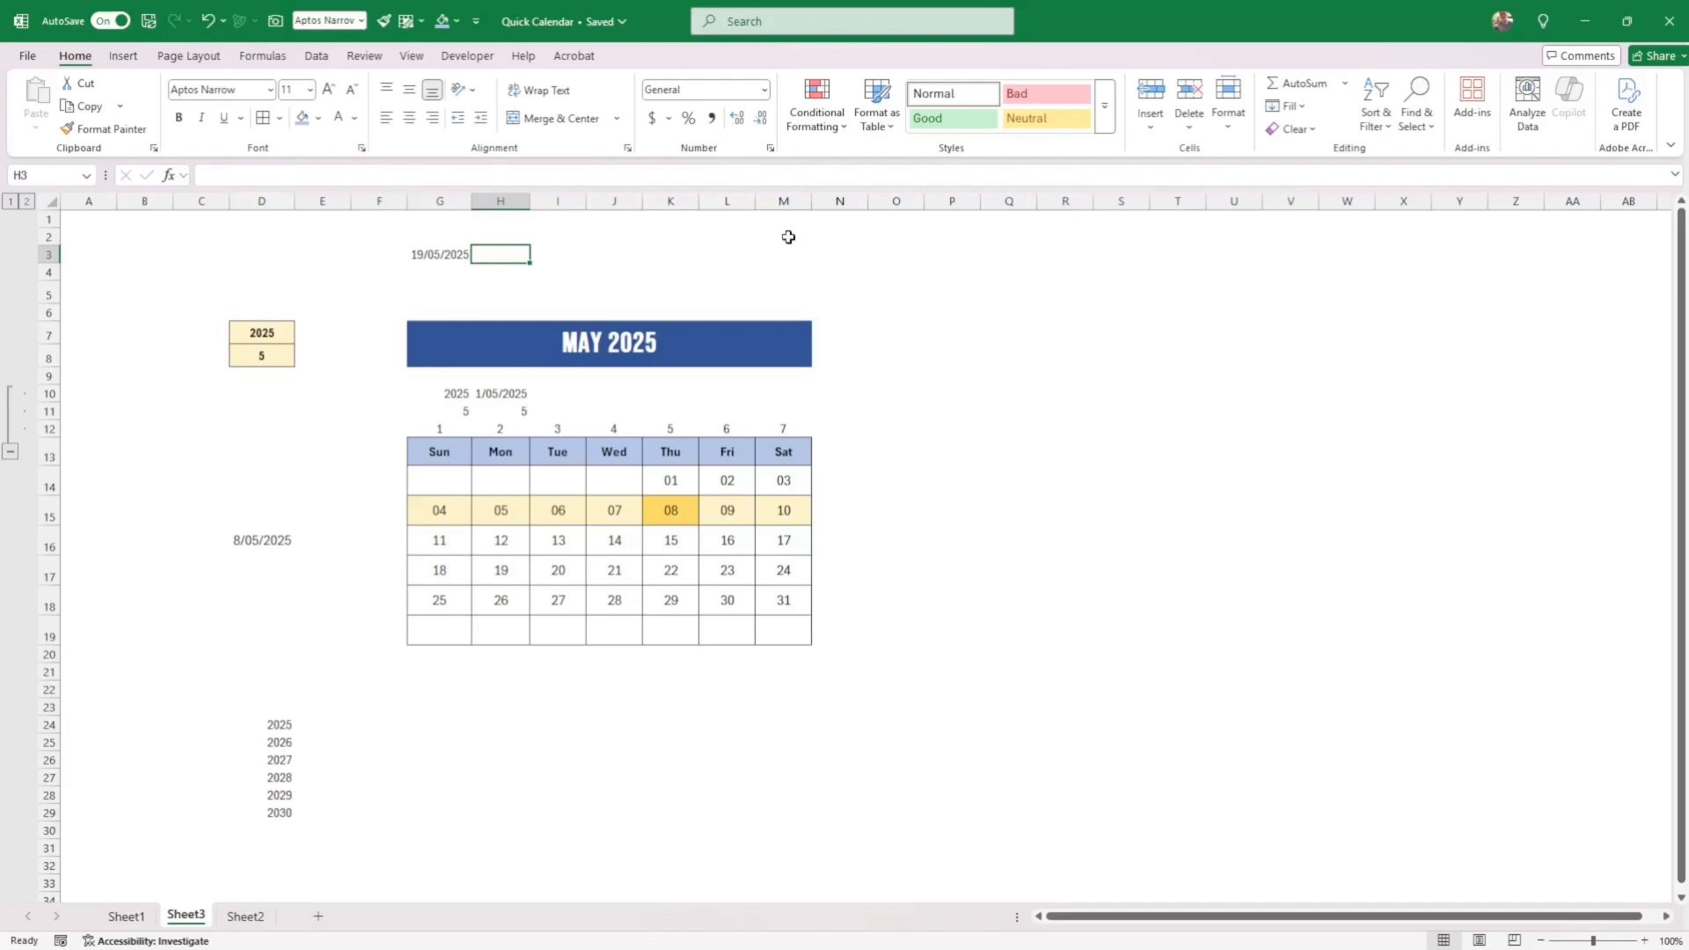
{"action": "type", "text": "Pay tax"}
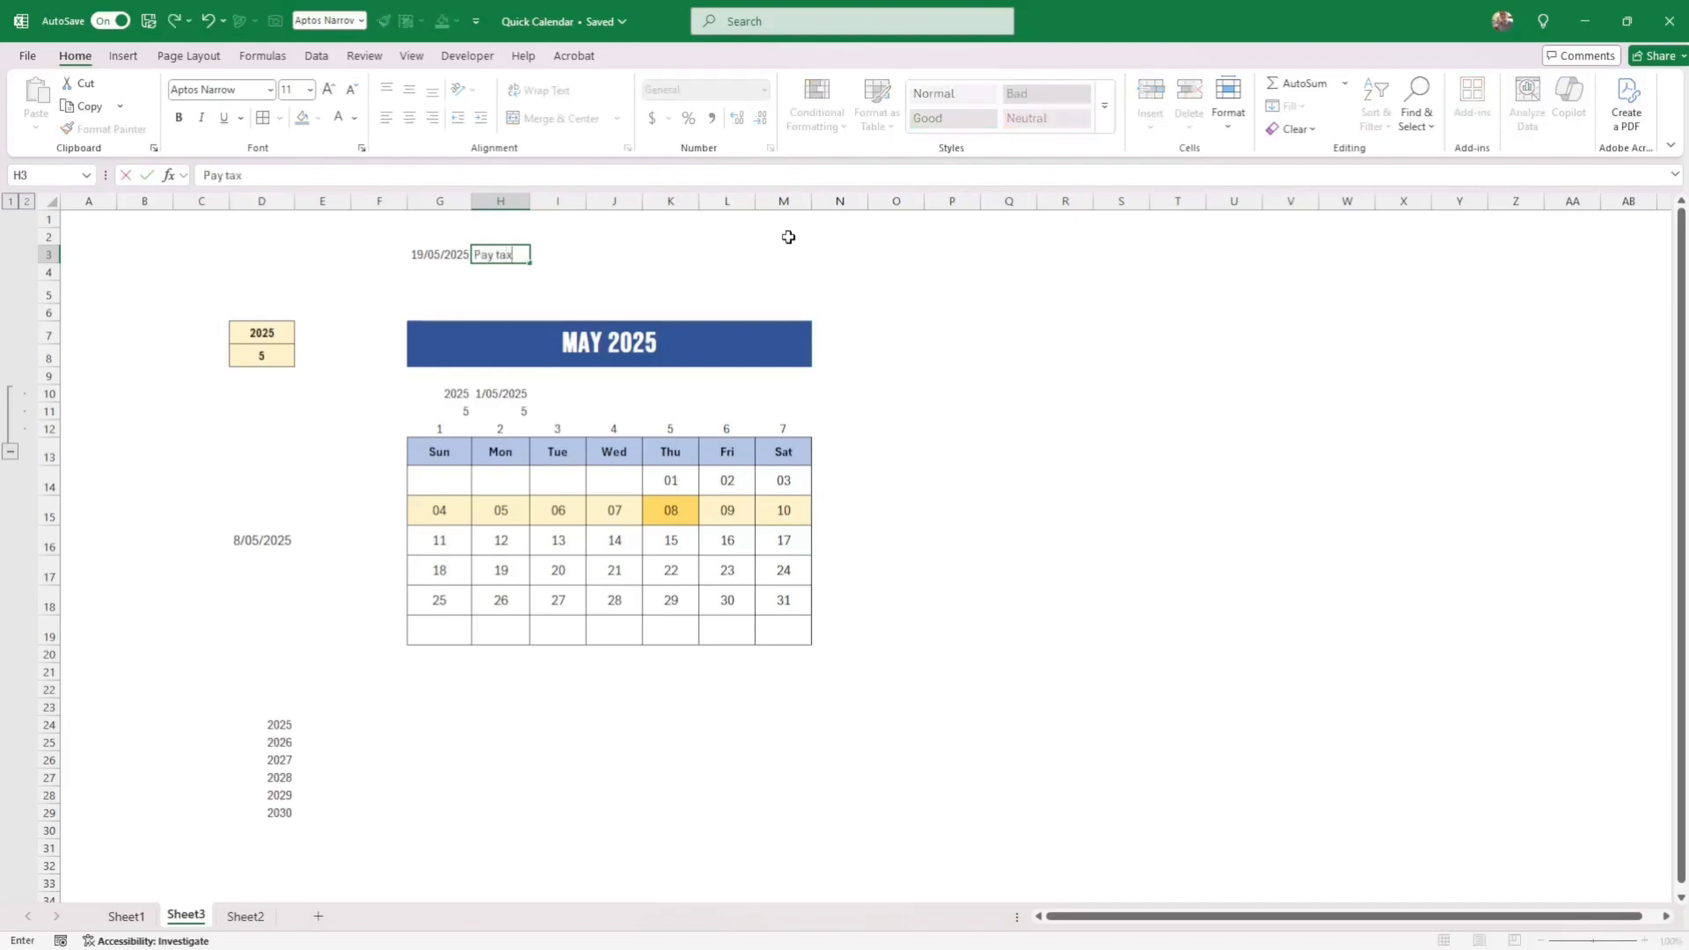
{"action": "type", "text": "es"}
{"action": "key", "text": "ctrl+Return"}
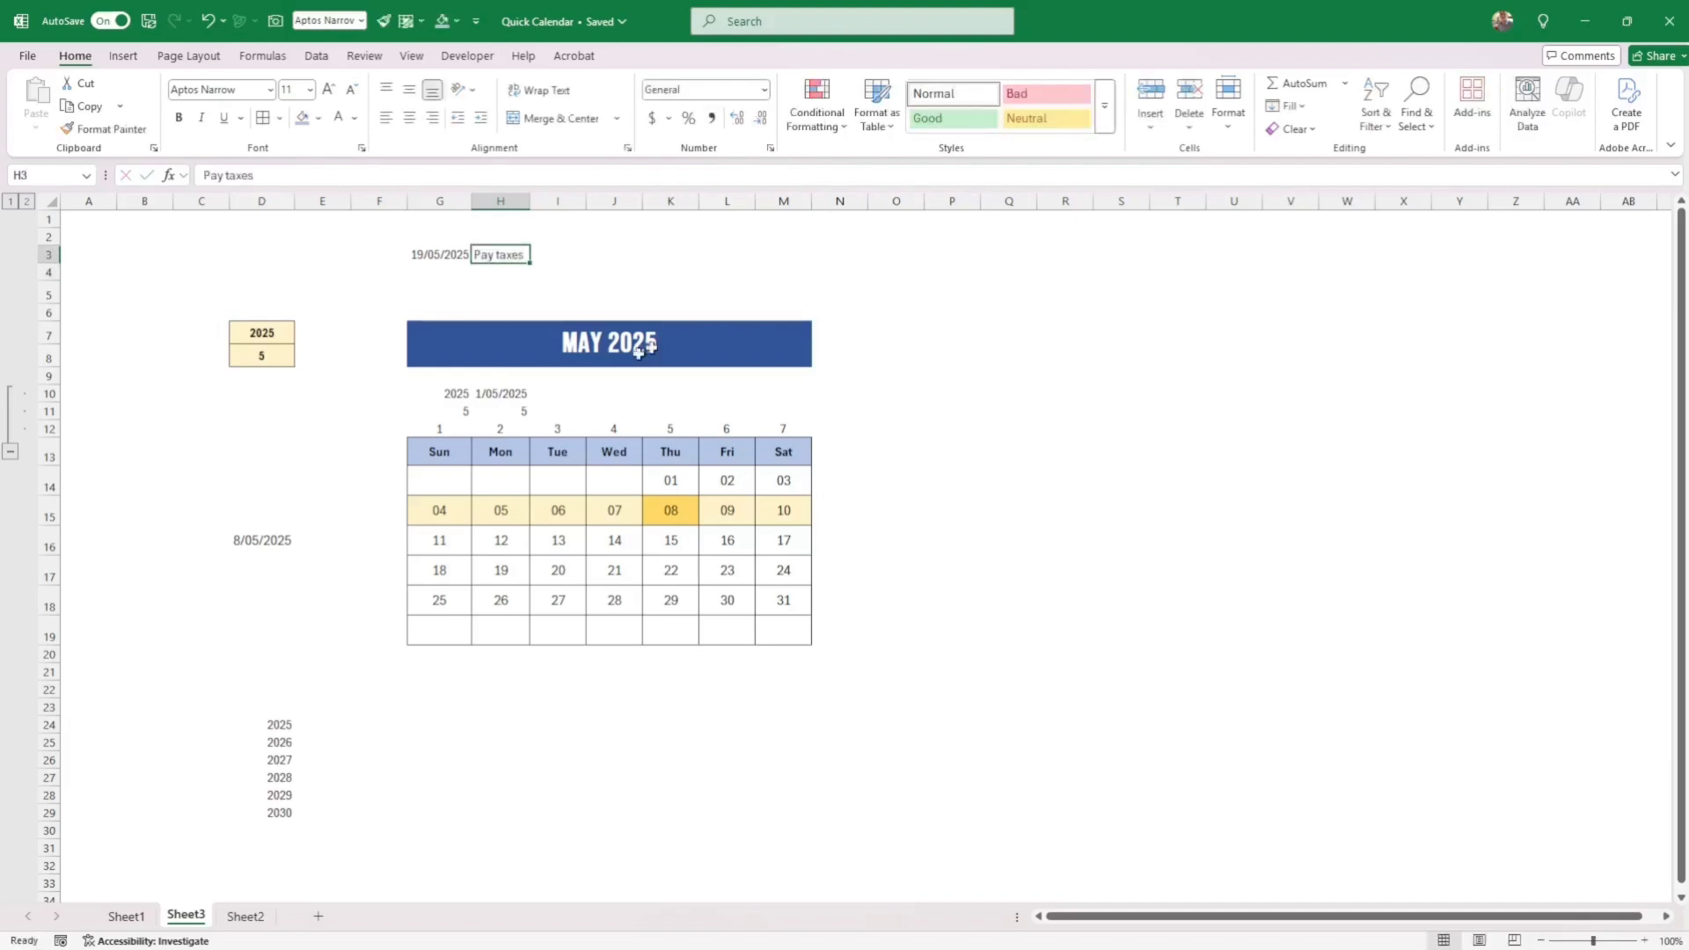
Start a formula-based conditional formatting rule on G14:N19 with the formula =G14=$G$3.
{"action": "left_click_drag", "start_coordinate": [456, 487], "coordinate": [858, 638]}
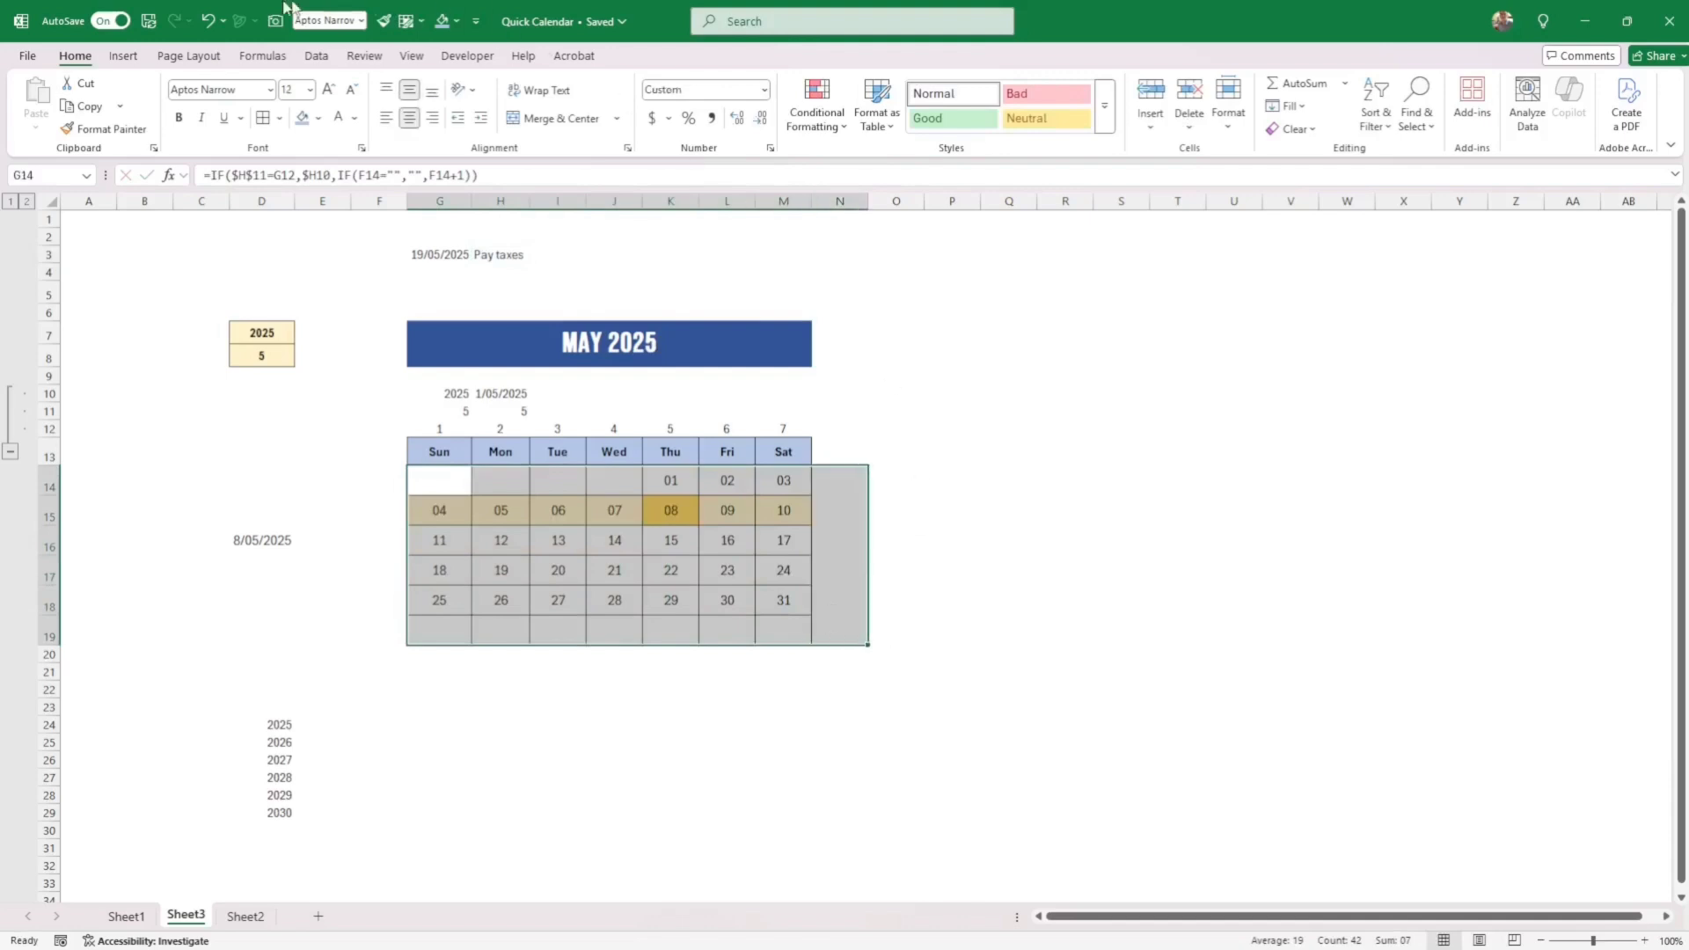
{"action": "left_click", "coordinate": [831, 129]}
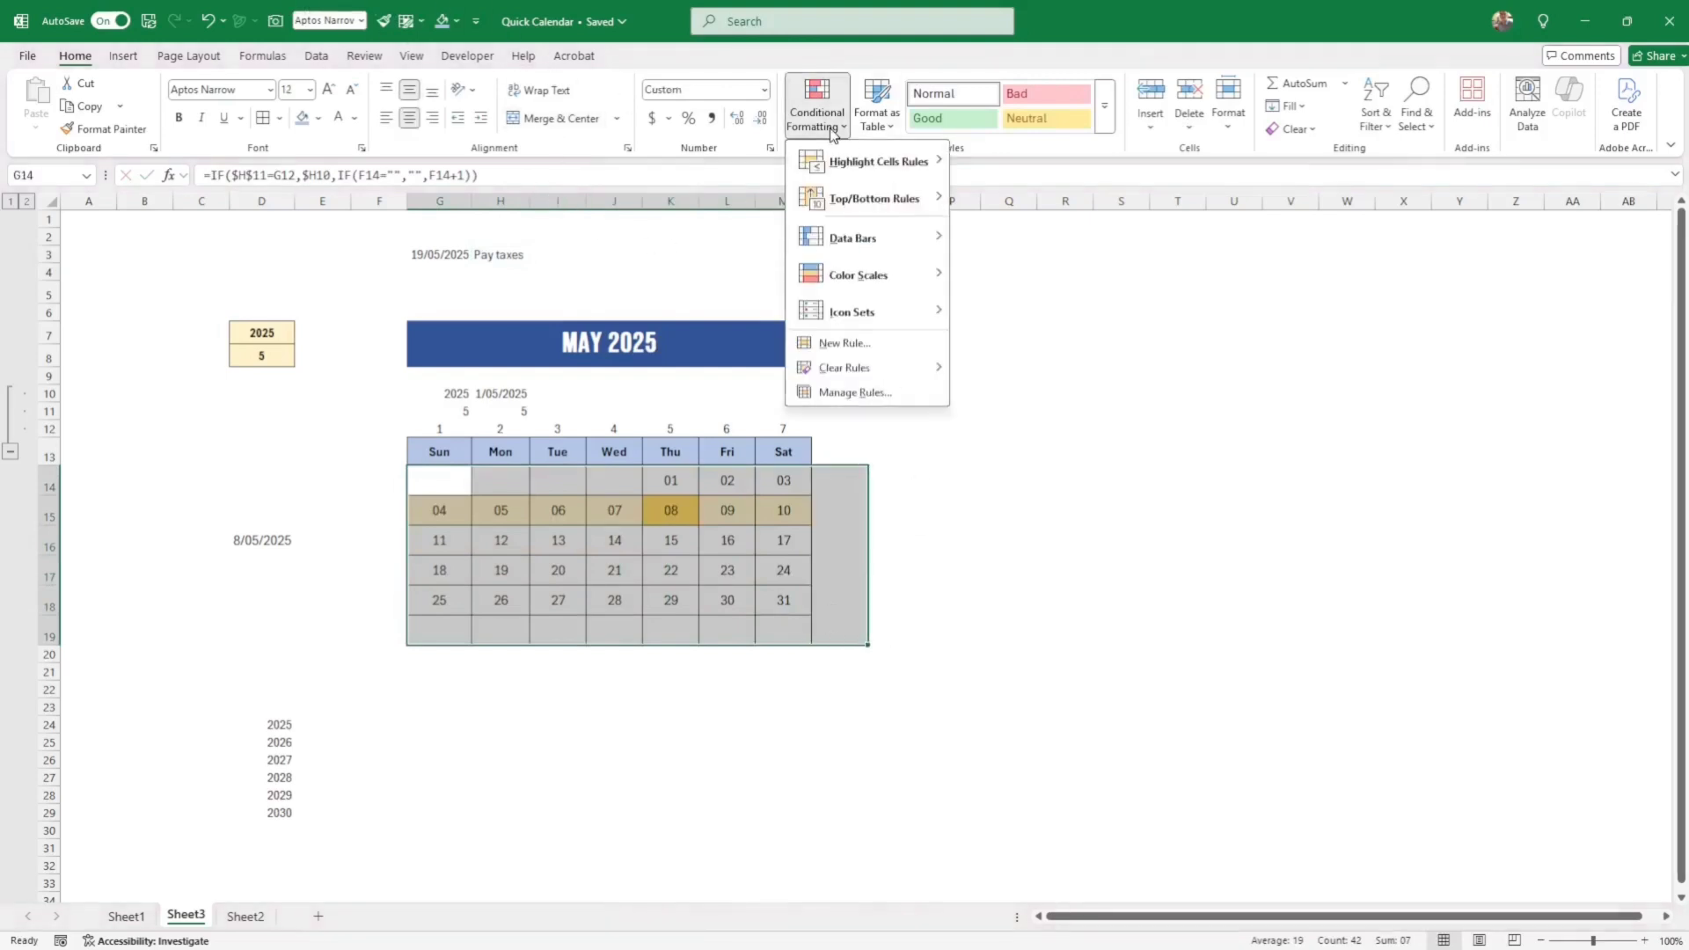
{"action": "left_click", "coordinate": [911, 343]}
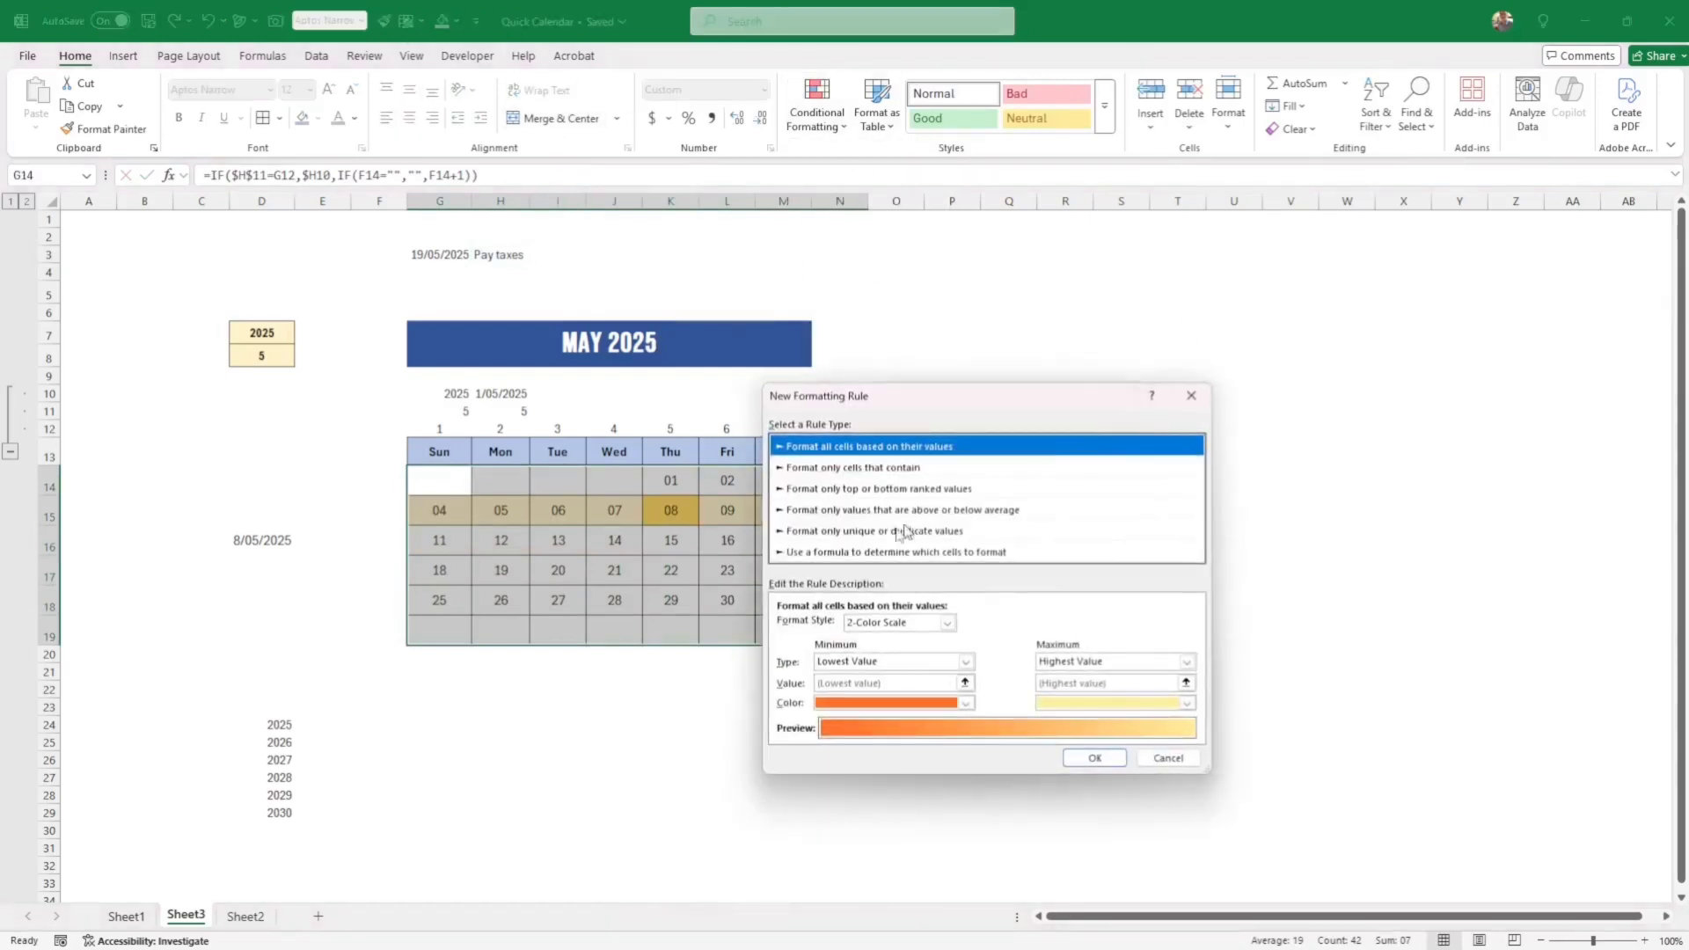
{"action": "left_click", "coordinate": [864, 552]}
{"action": "left_click", "coordinate": [809, 626]}
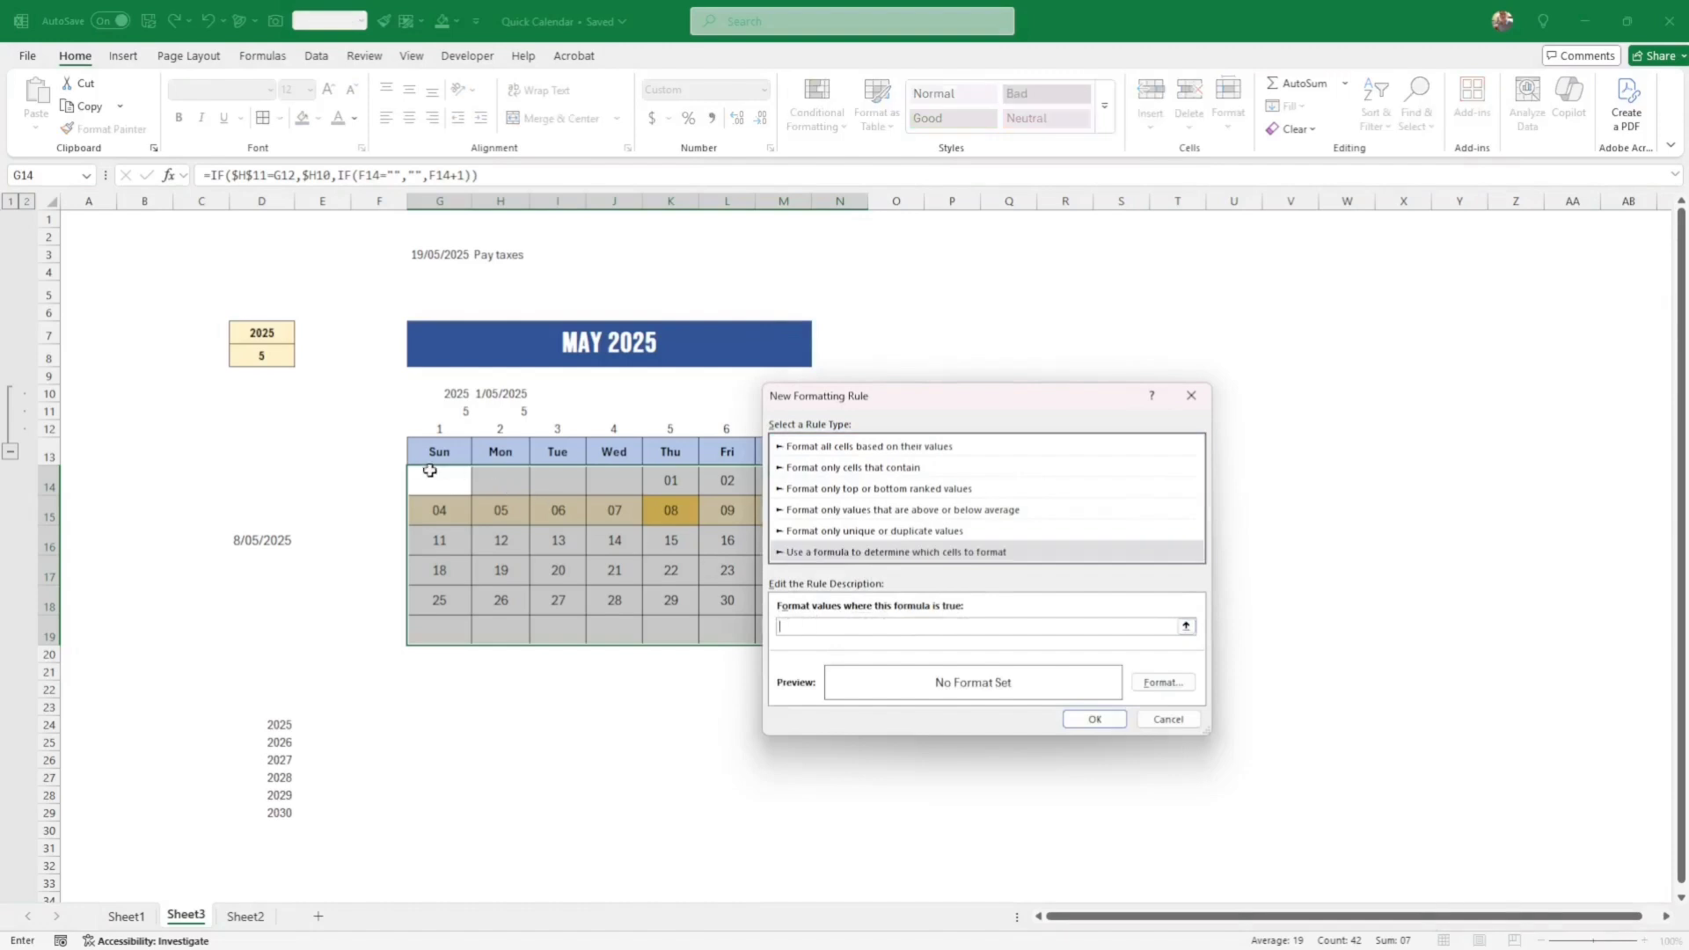
{"action": "left_click", "coordinate": [439, 479]}
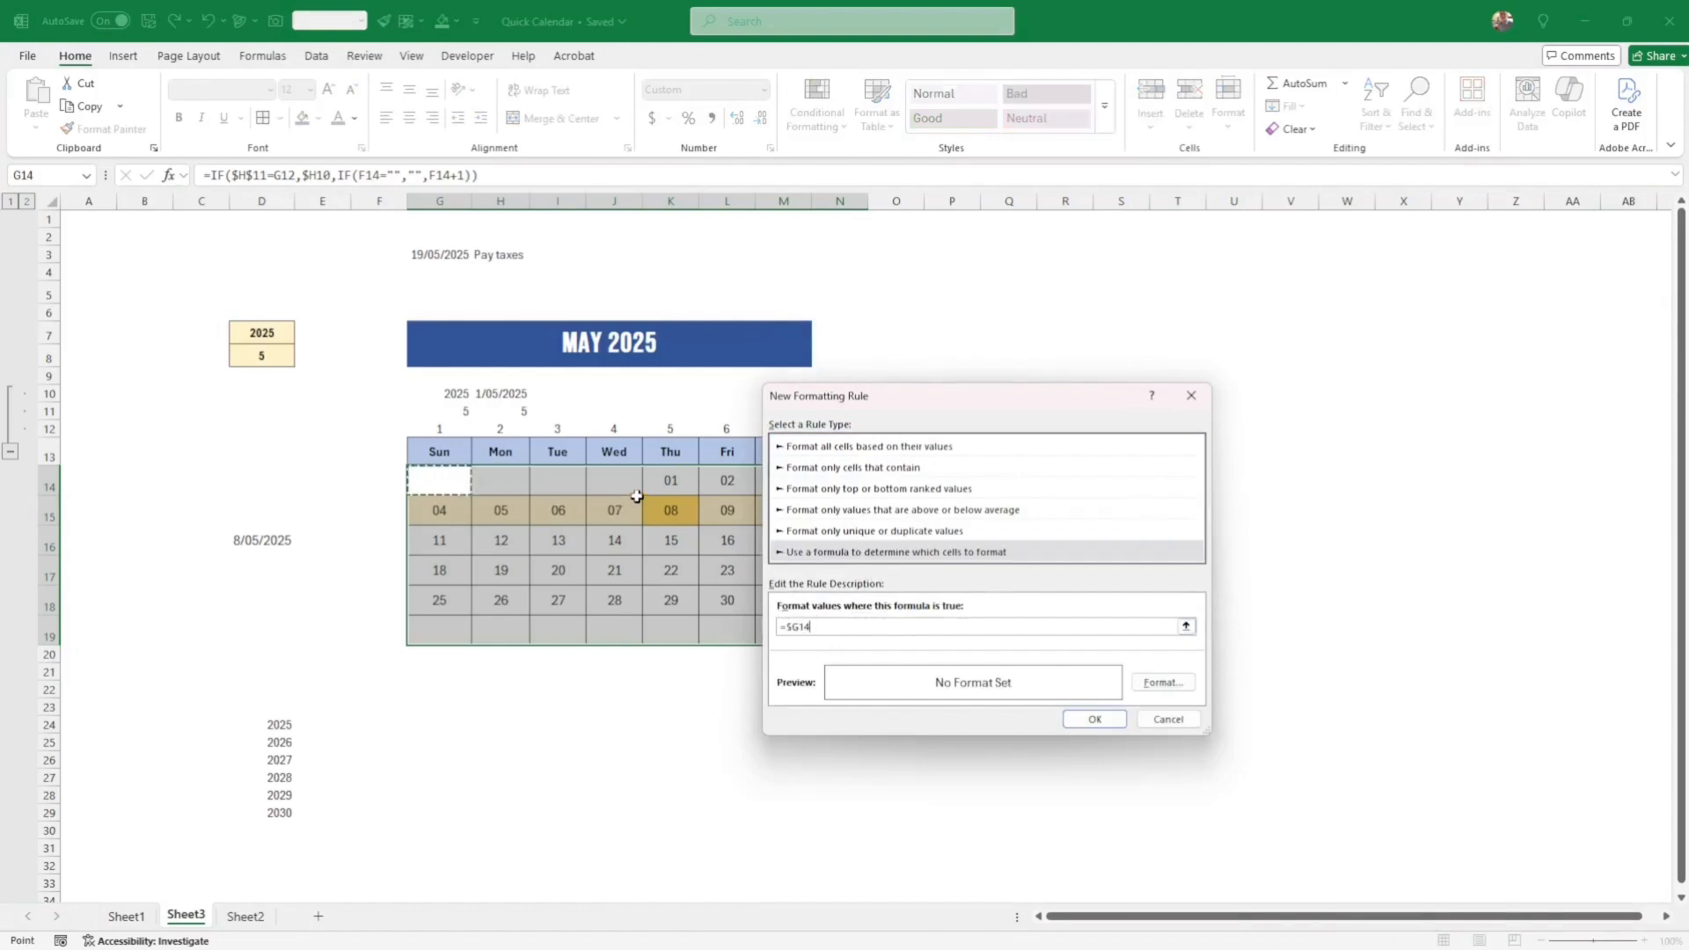
{"action": "key", "text": "F2"}
{"action": "key", "text": "Left"}
{"action": "key", "text": "Left"}
{"action": "key", "text": "Left"}
{"action": "key", "text": "Left"}
{"action": "key", "text": "Left"}
{"action": "left_click", "coordinate": [440, 479]}
{"action": "key", "text": "F4"}
{"action": "key", "text": "F4"}
{"action": "key", "text": "F4"}
Give the event-date rule a light orange fill and apply it to the calendar.
{"action": "left_click", "coordinate": [1163, 683]}
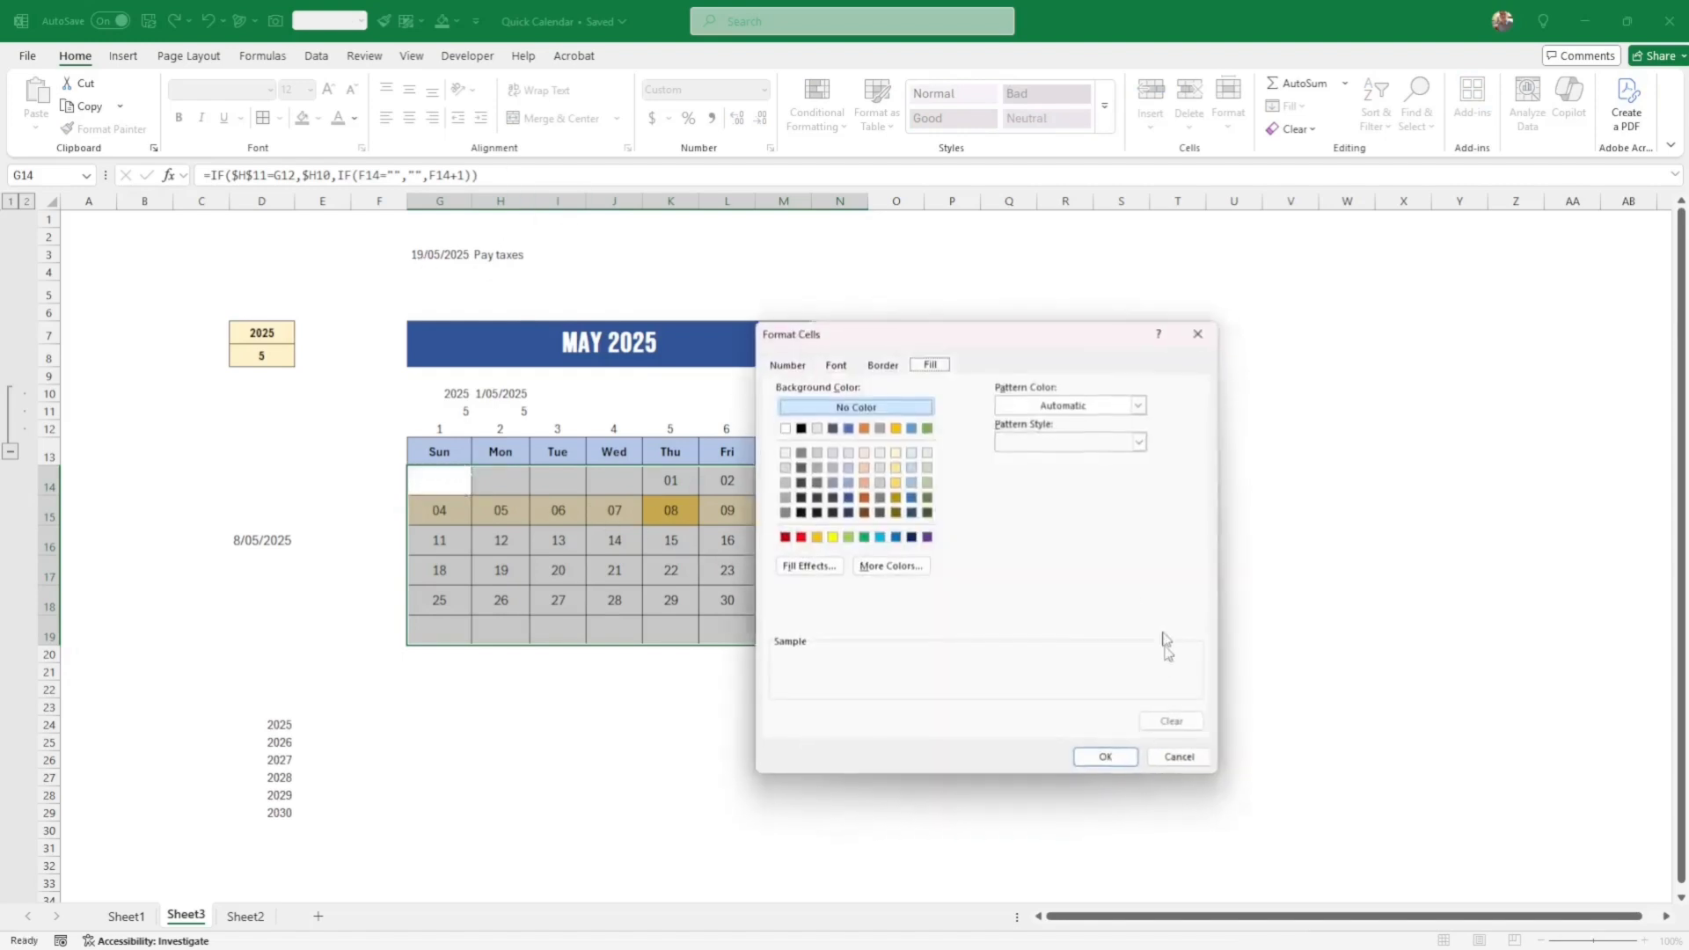
{"action": "left_click", "coordinate": [865, 466]}
{"action": "left_click", "coordinate": [1108, 759]}
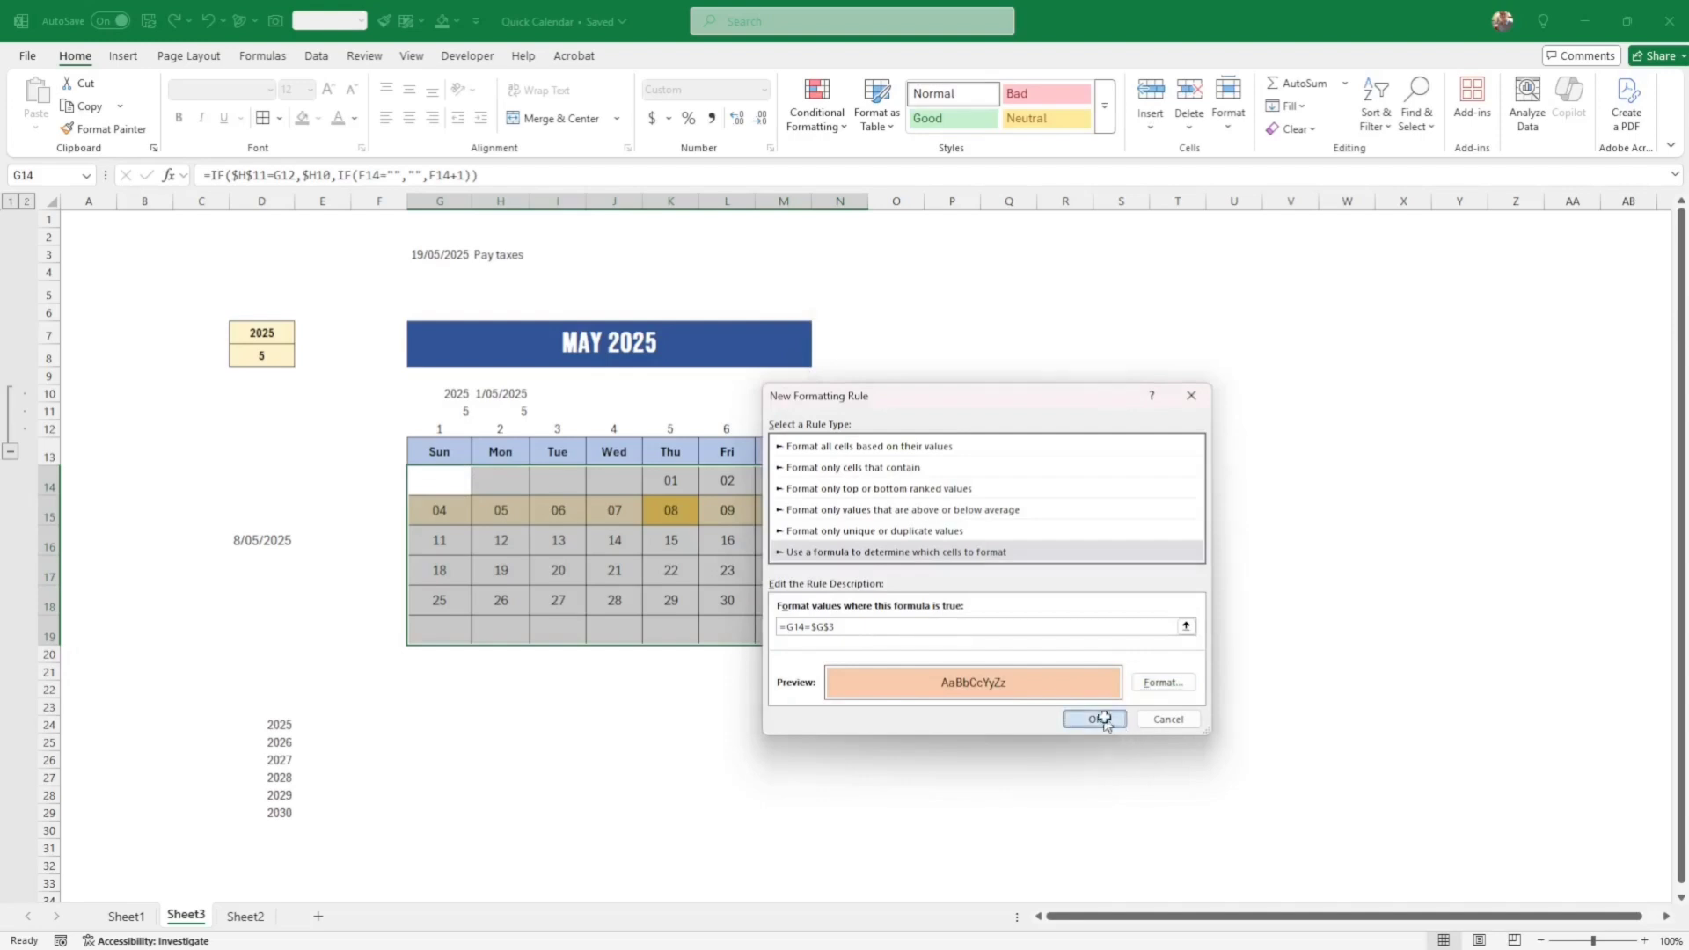
{"action": "left_click", "coordinate": [1095, 719]}
{"action": "left_click", "coordinate": [796, 630]}
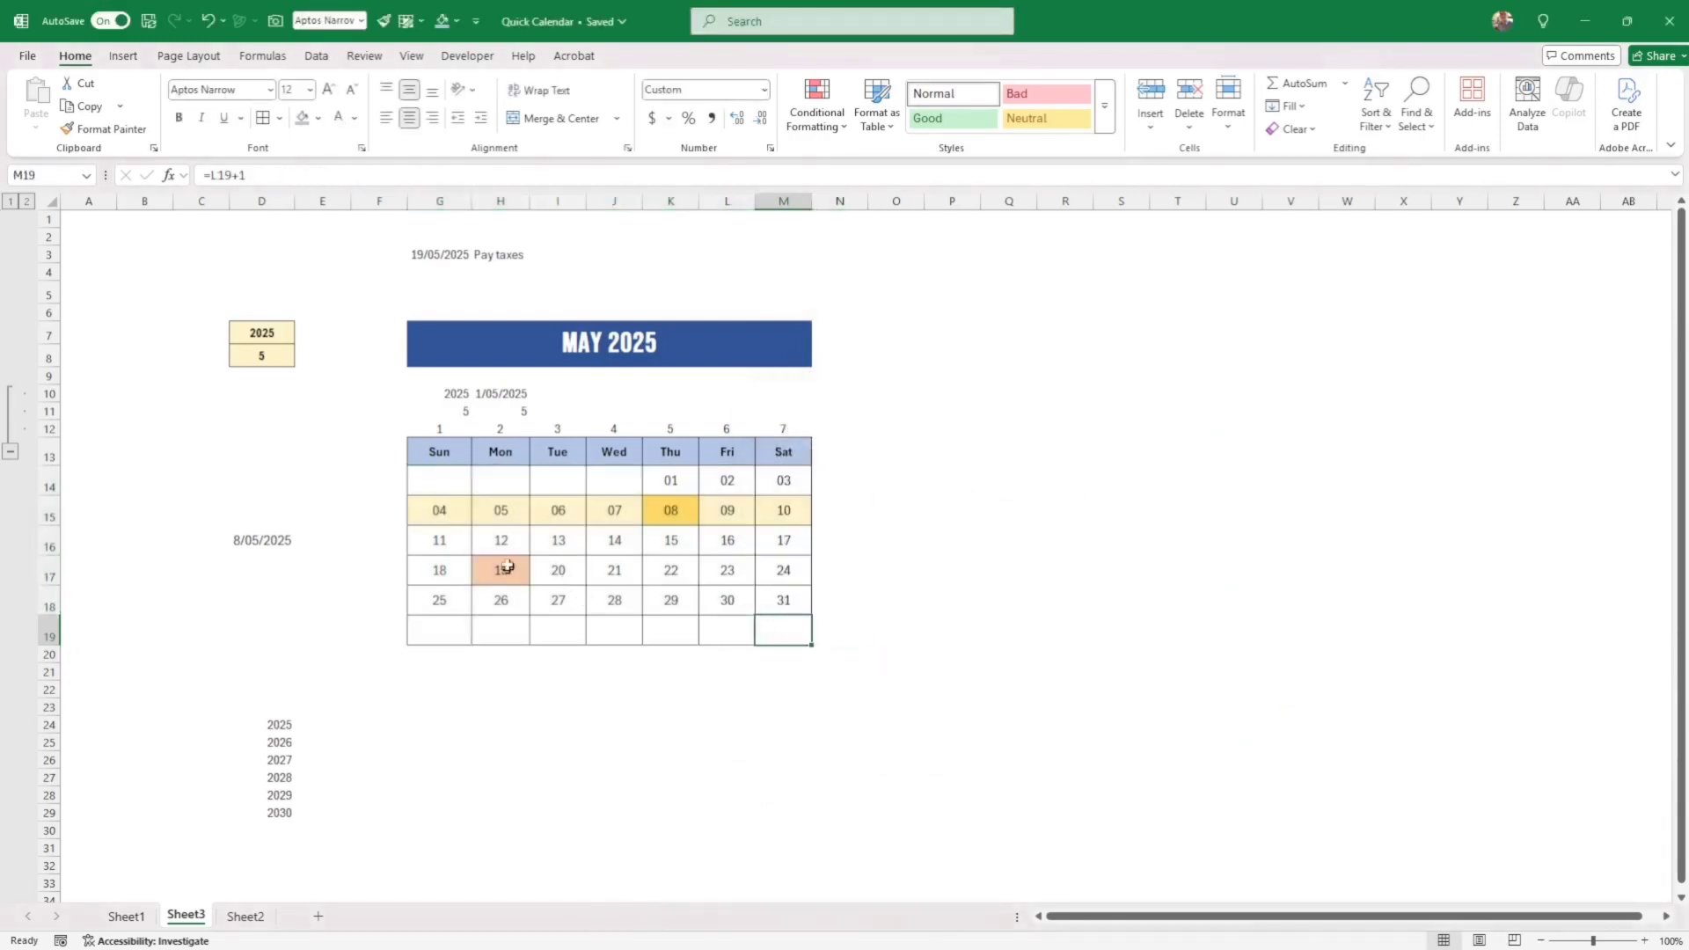
Change the event date in G3 to 21/05/2025 to test the highlighting.
{"action": "left_click", "coordinate": [436, 255]}
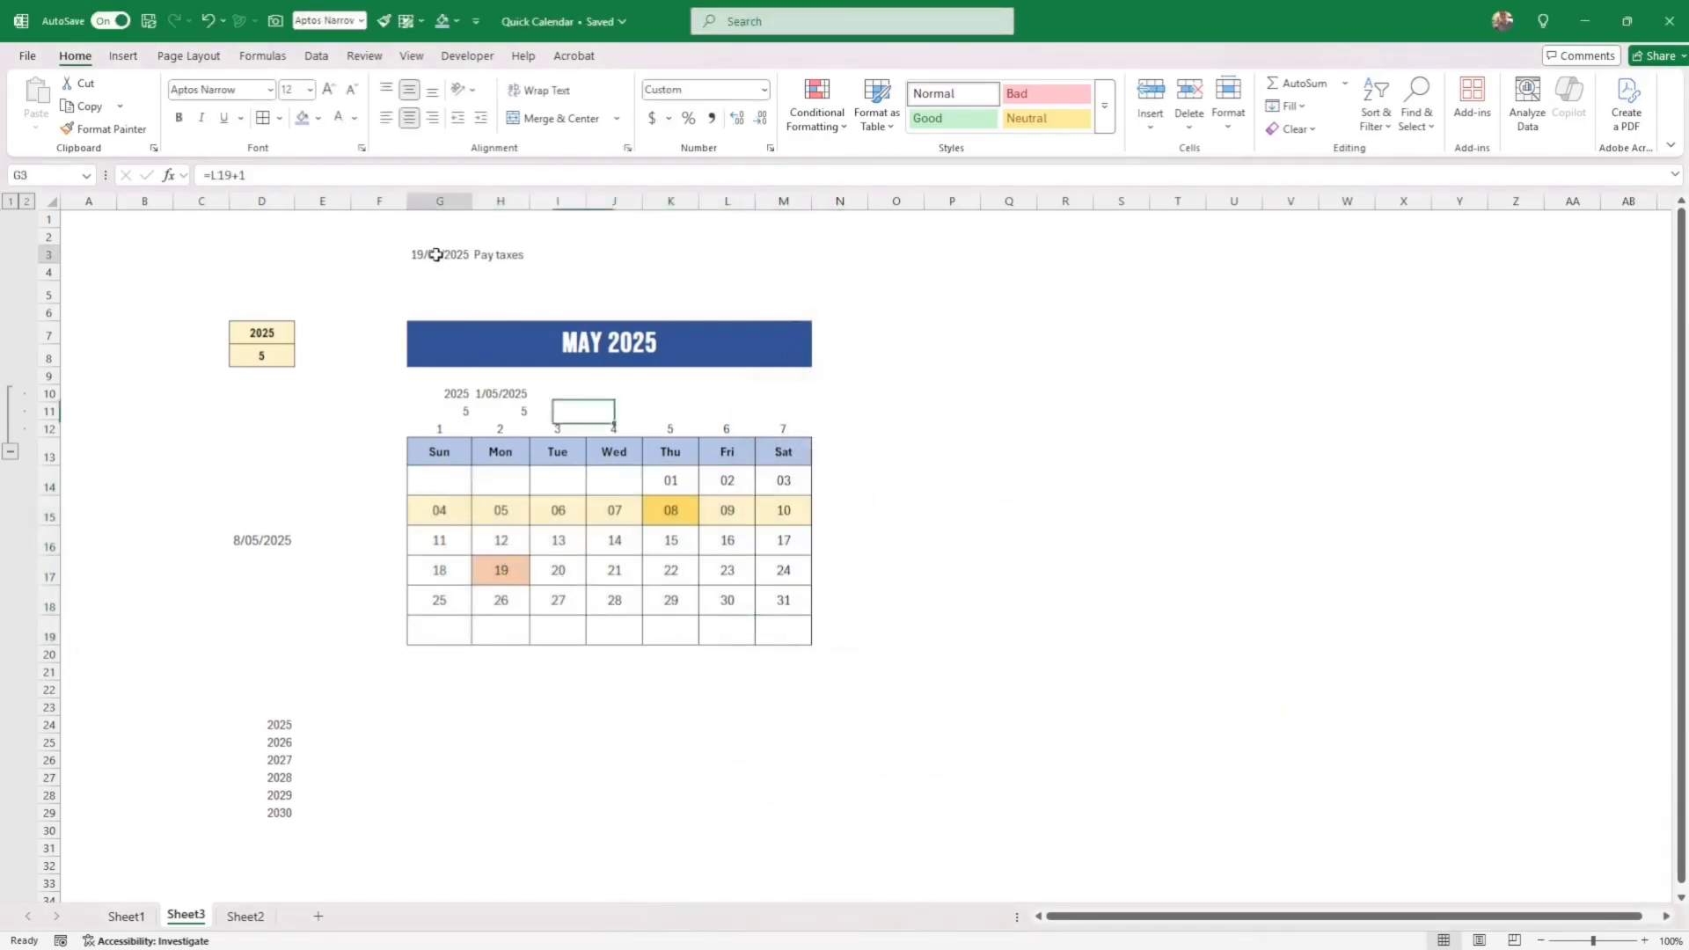
{"action": "type", "text": "21/5"}
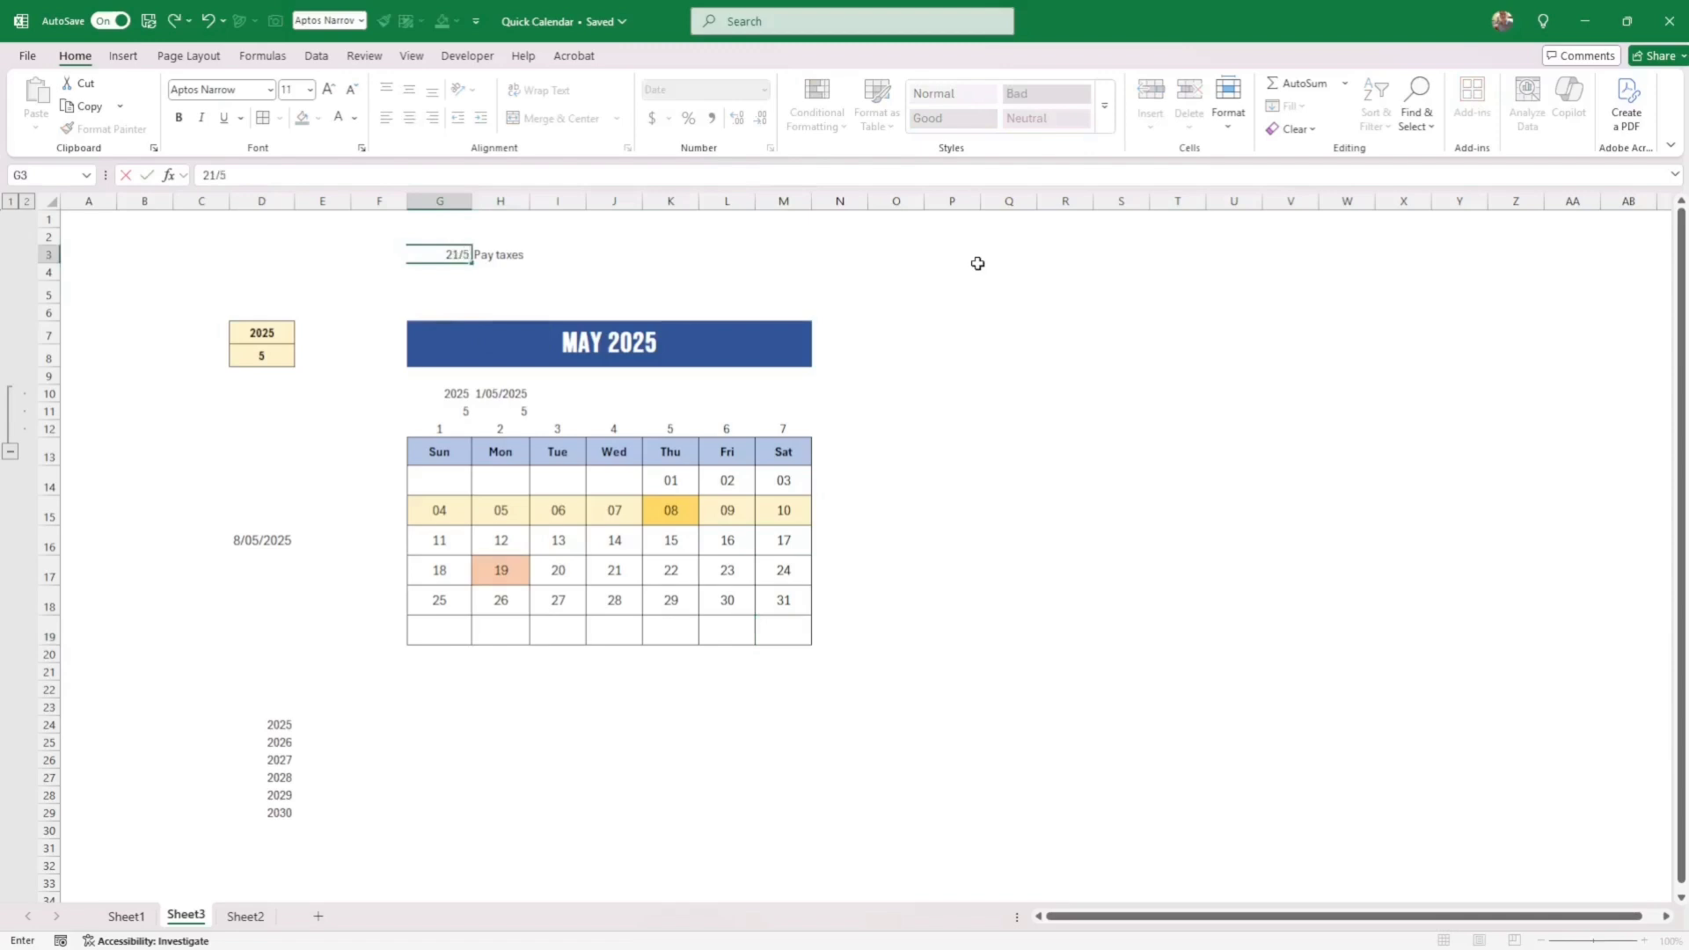
{"action": "key", "text": "Return"}
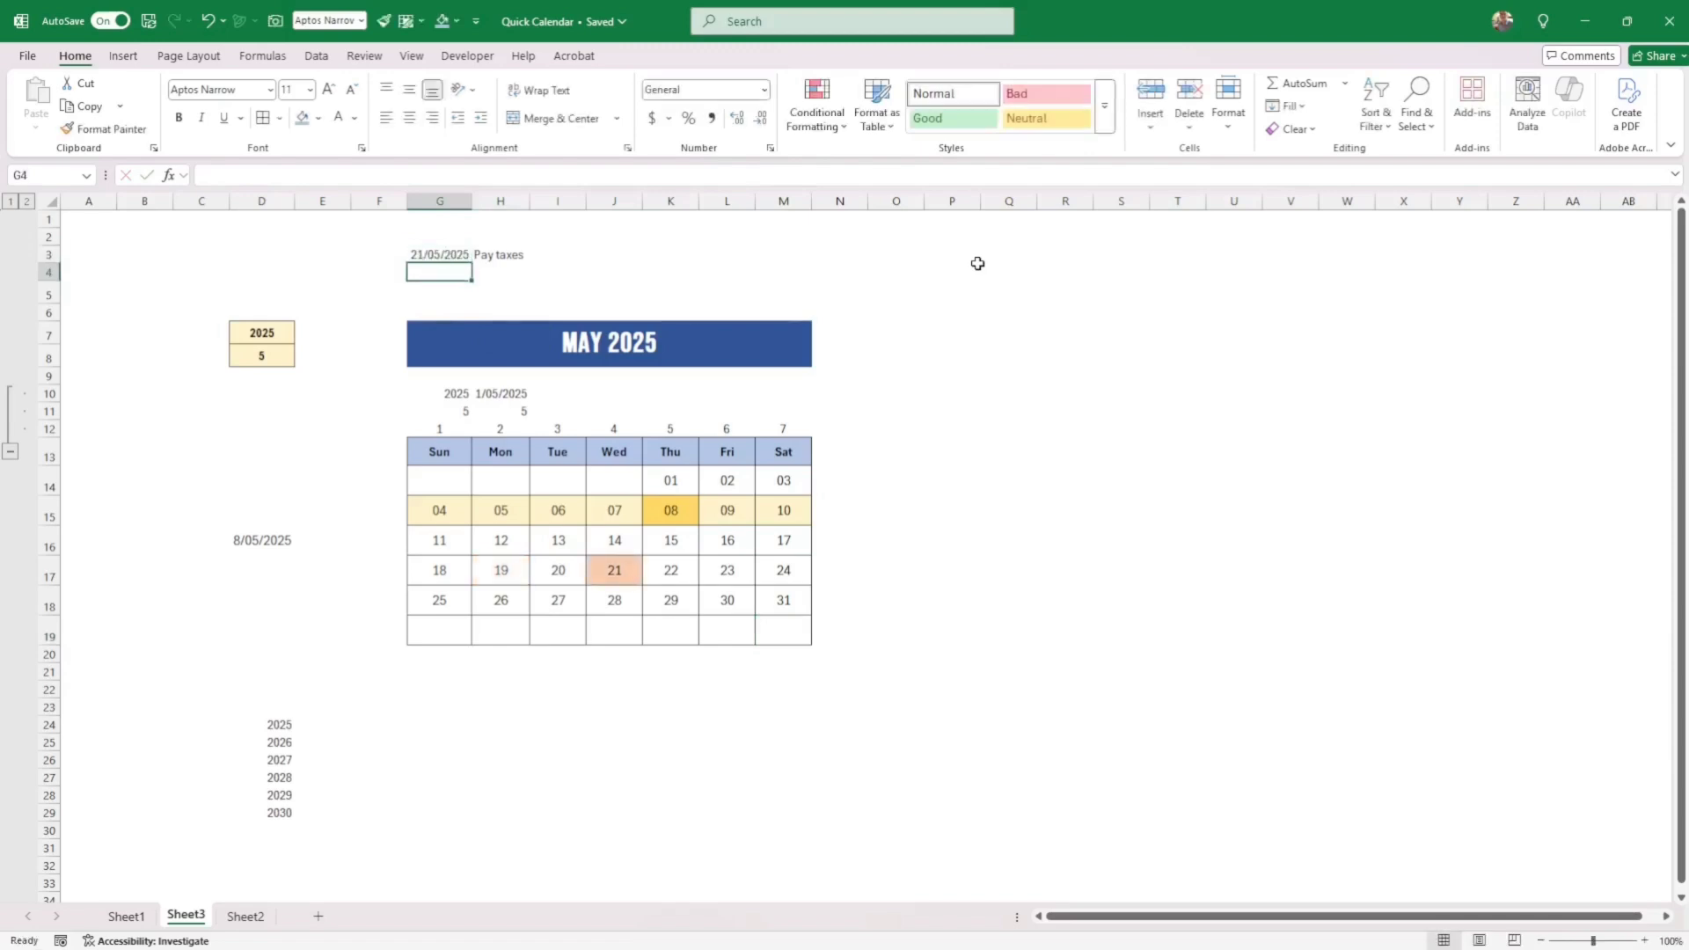
{"action": "left_click", "coordinate": [901, 452]}
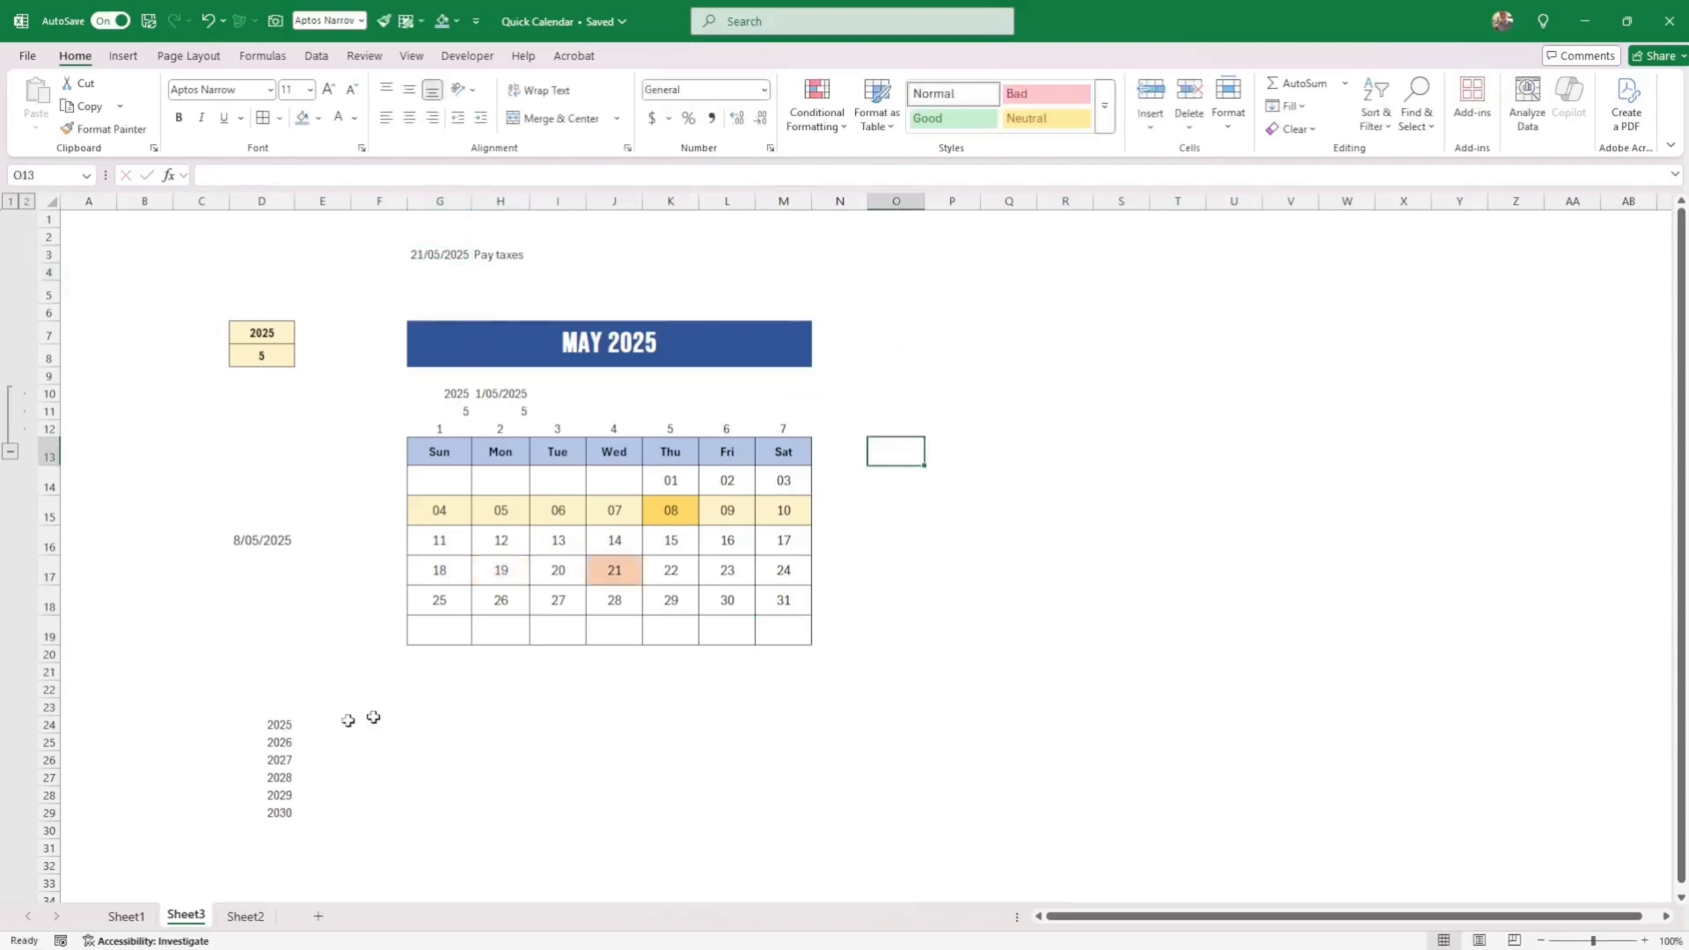
On Sheet1, collapse the grouped helper rows 4 to 6 beneath the May, June and July titles.
{"action": "left_click", "coordinate": [125, 915]}
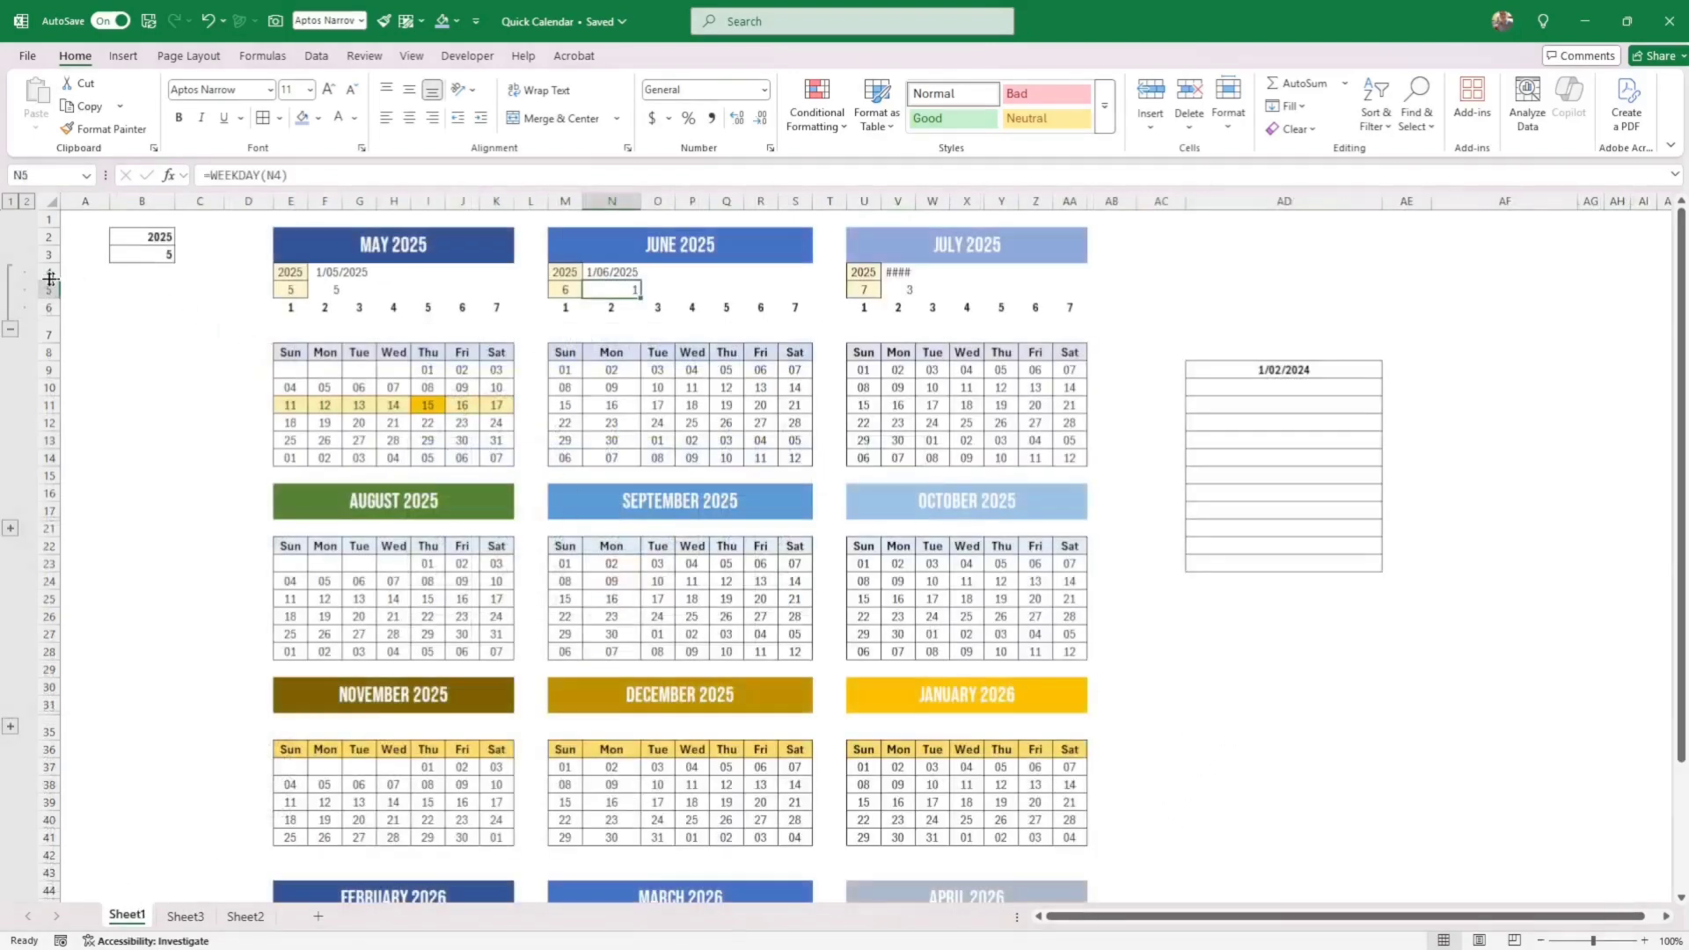
{"action": "left_click", "coordinate": [11, 332]}
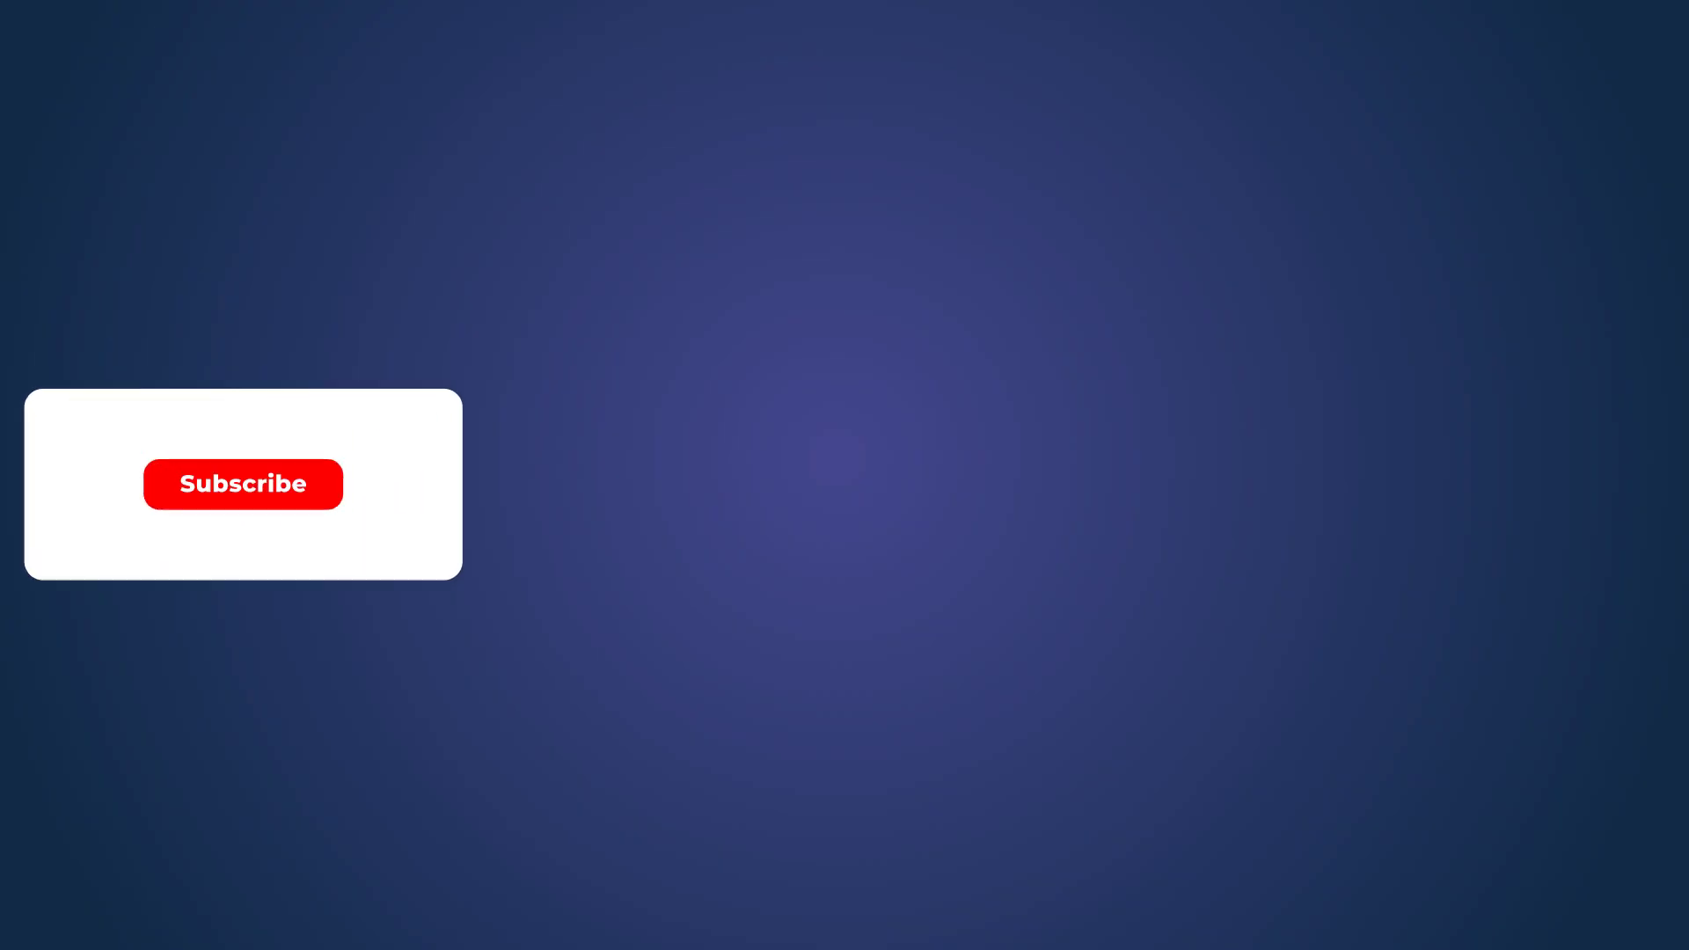